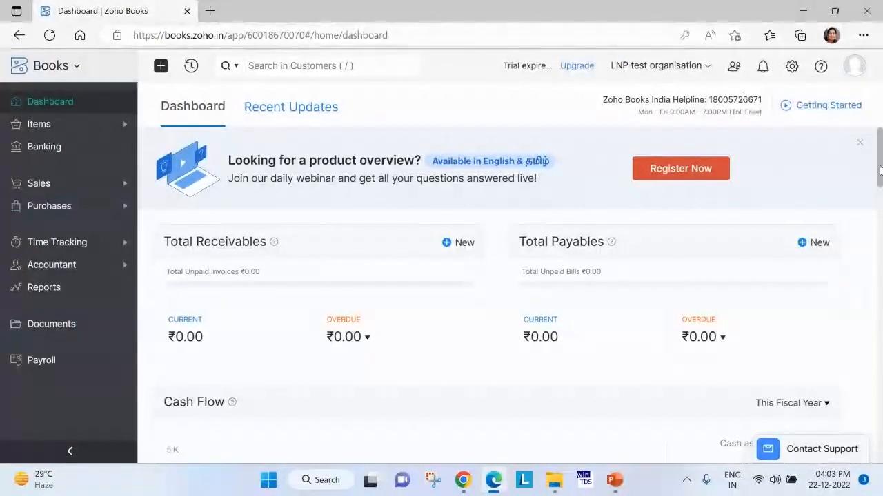
View the account and organization details, then close them.
left_click(856, 68)
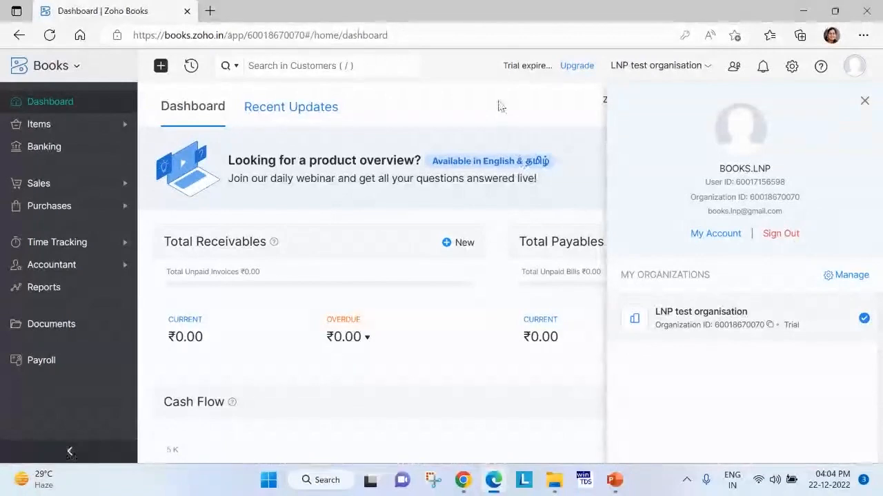
left_click(501, 105)
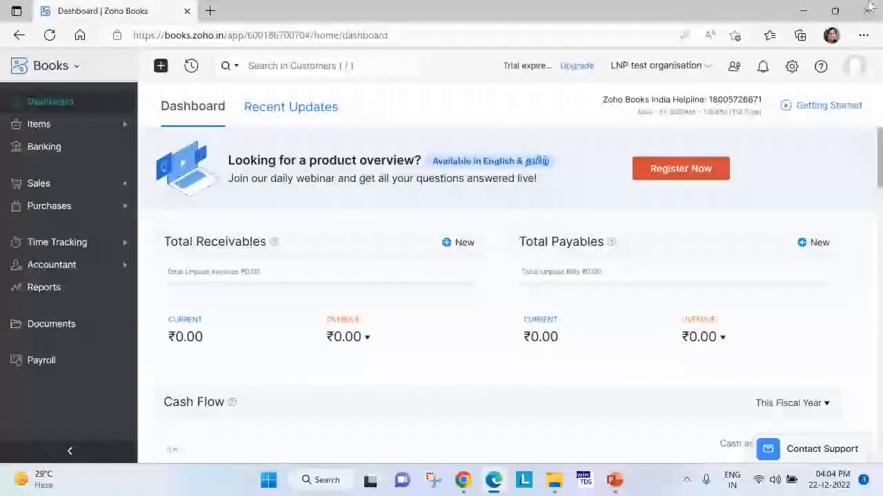
Dismiss the product overview banner on the dashboard and open the Organization Profile settings.
left_click(791, 72)
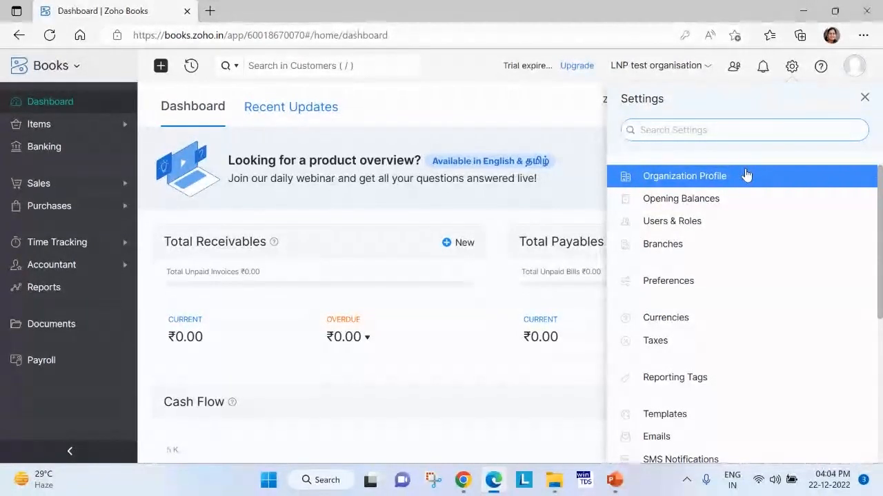
left_click(864, 97)
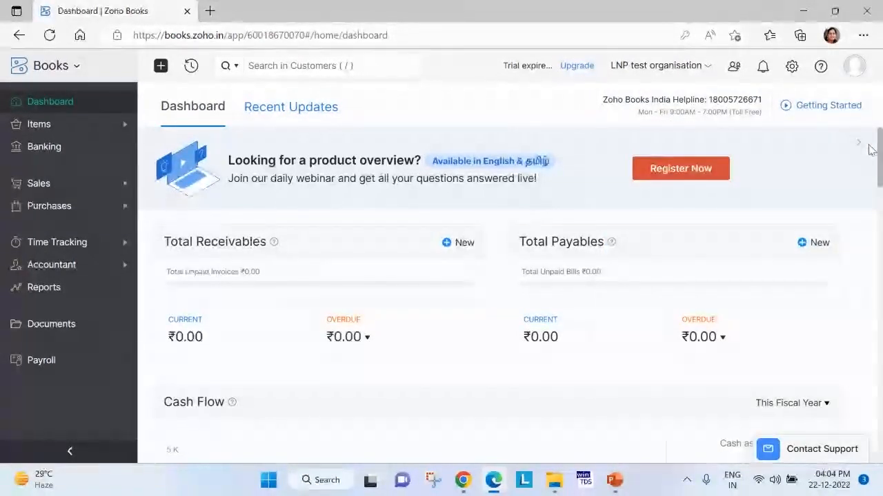
left_click(859, 145)
left_click(793, 69)
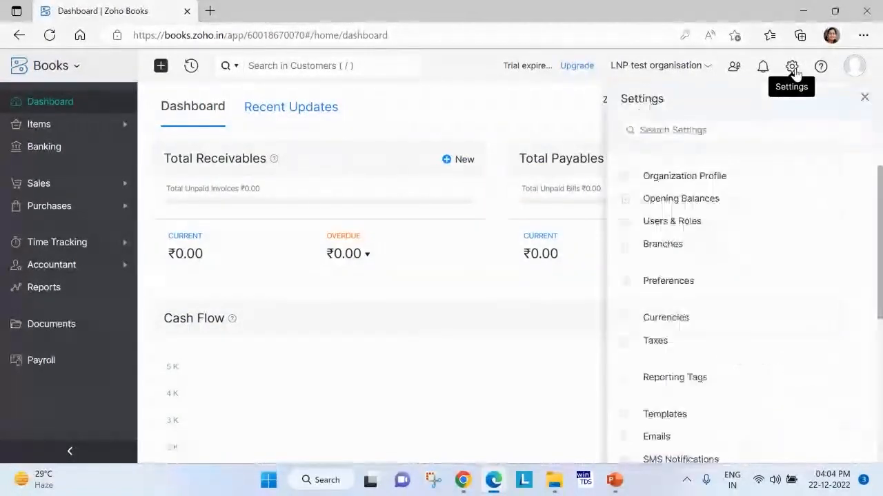
left_click(714, 178)
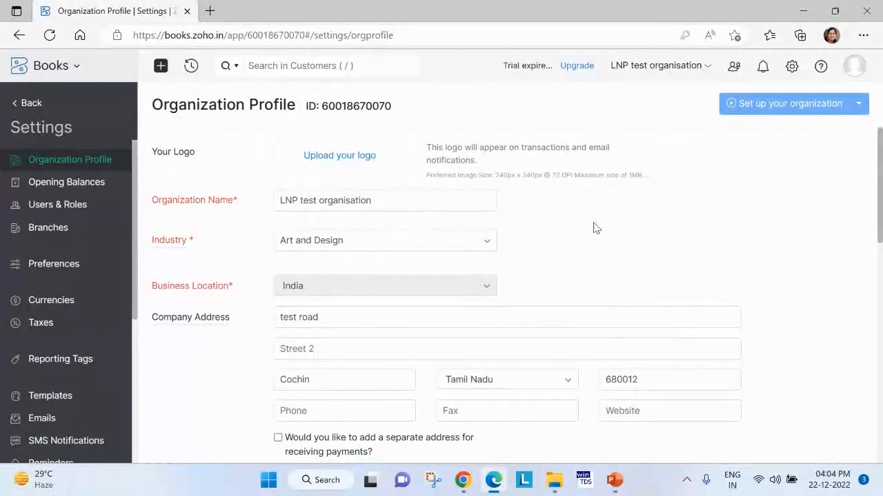
Review the organization profile through to the Company ID and Tax ID fields and save it with both left blank.
scroll(439, 211, "down", 1)
scroll(553, 214, "up", 1)
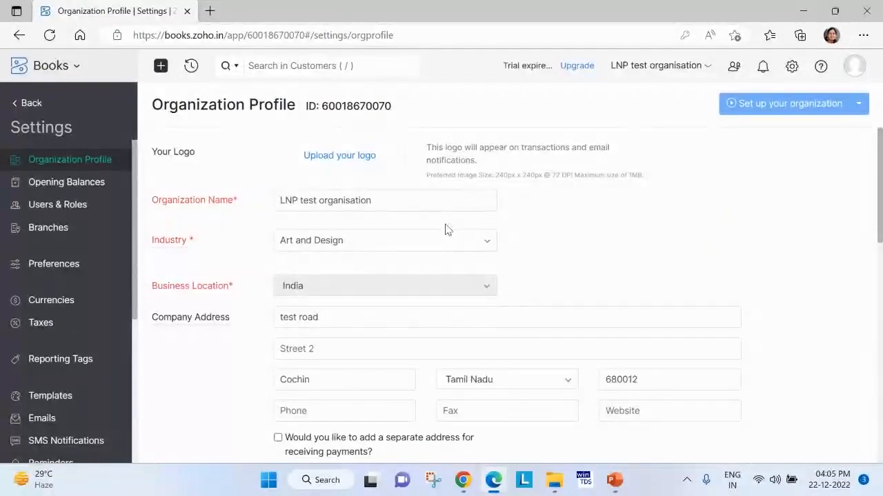
scroll(435, 289, "down", 1)
scroll(394, 290, "down", 1)
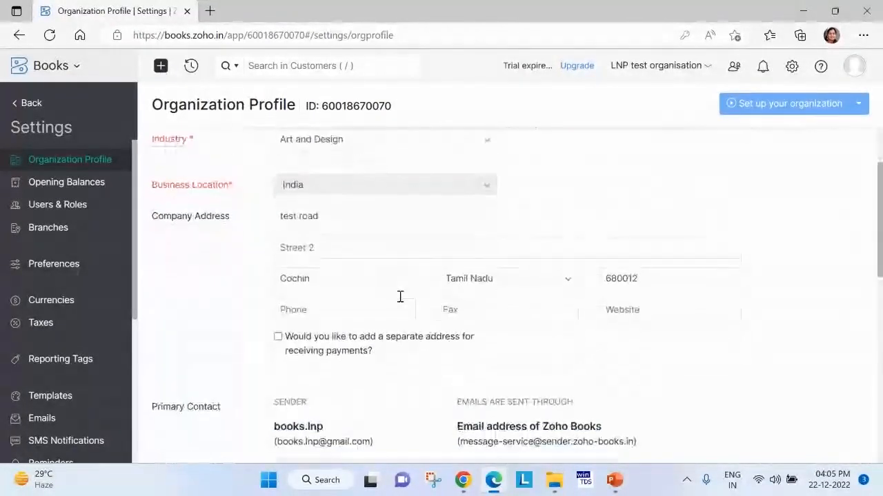
scroll(542, 300, "down", 6)
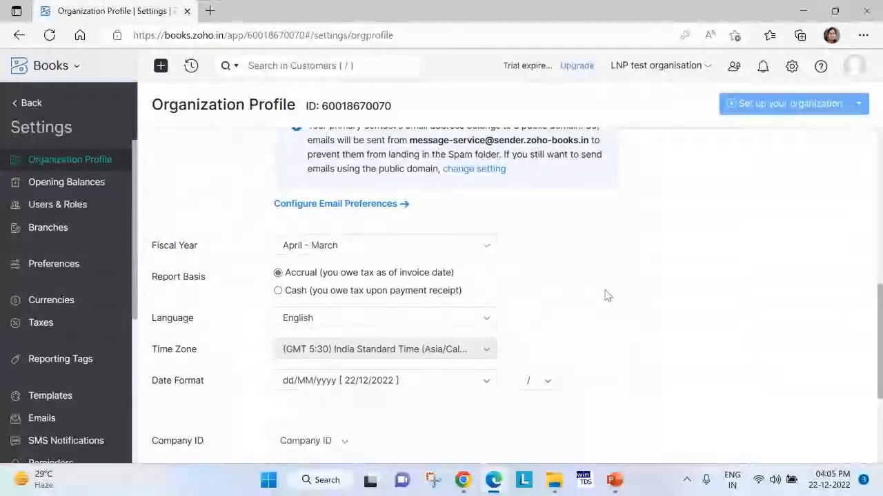
scroll(607, 295, "down", 1)
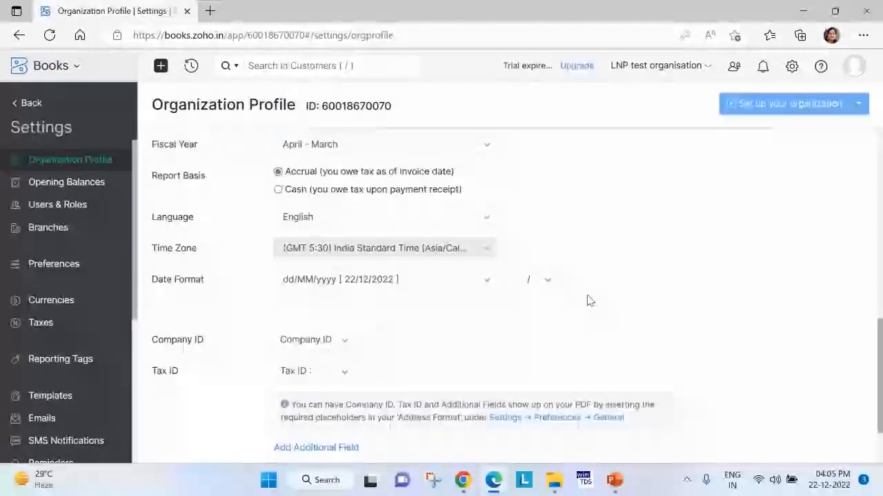
left_click(431, 337)
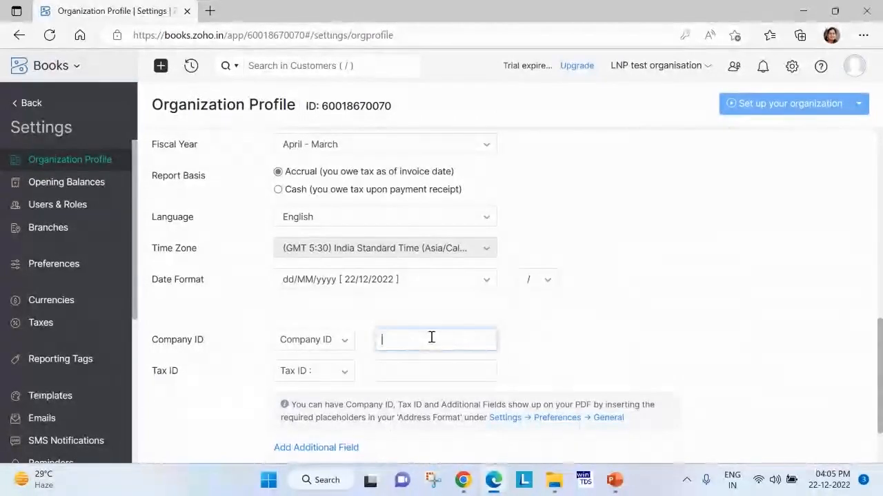
left_click(437, 366)
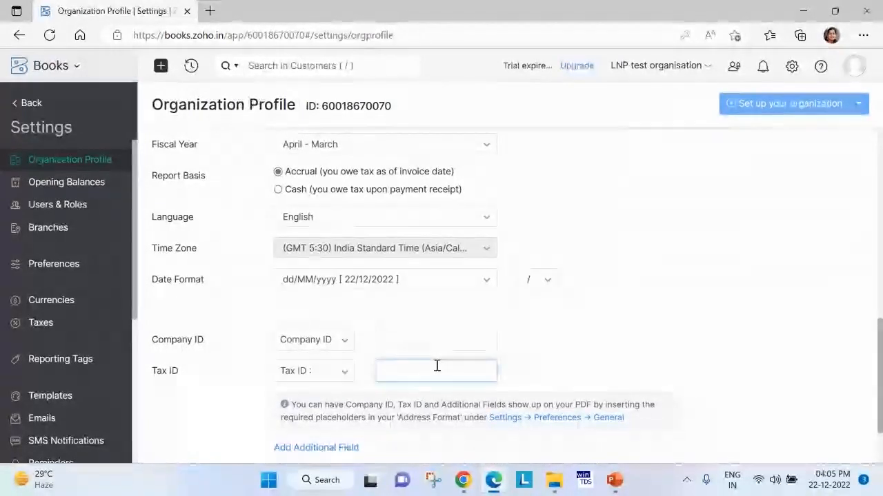
scroll(435, 362, "down", 2)
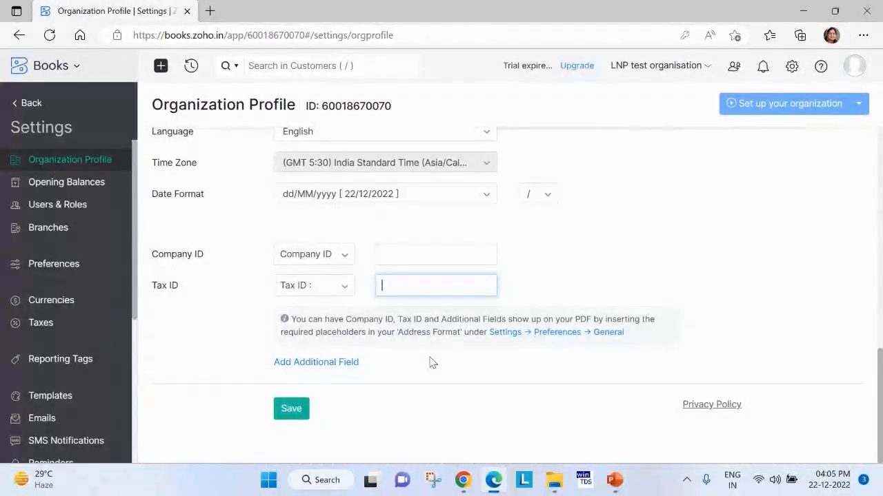
left_click(292, 410)
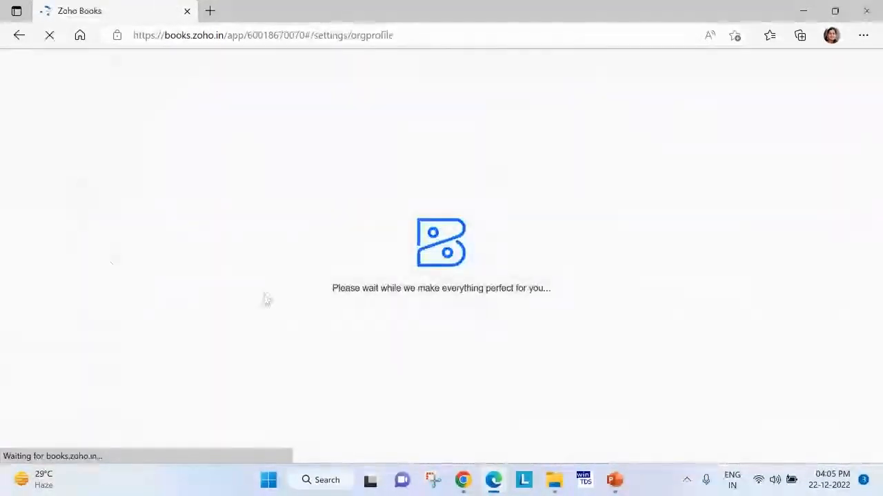
Mark the business as registered for GST in the tax settings and review the registration fields.
left_click(55, 322)
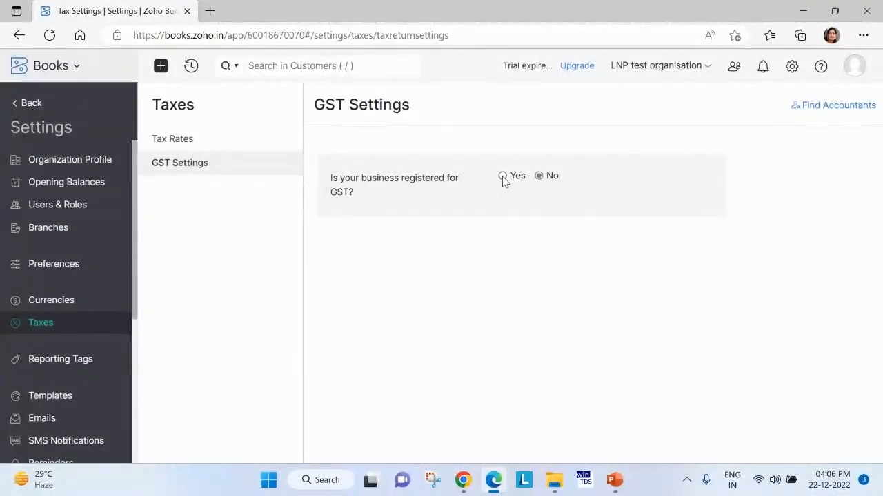
left_click(502, 178)
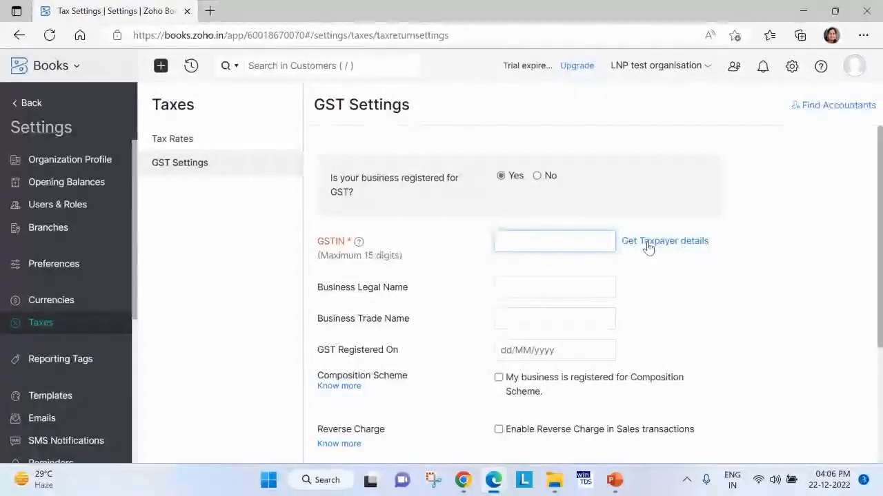
scroll(538, 301, "down", 1)
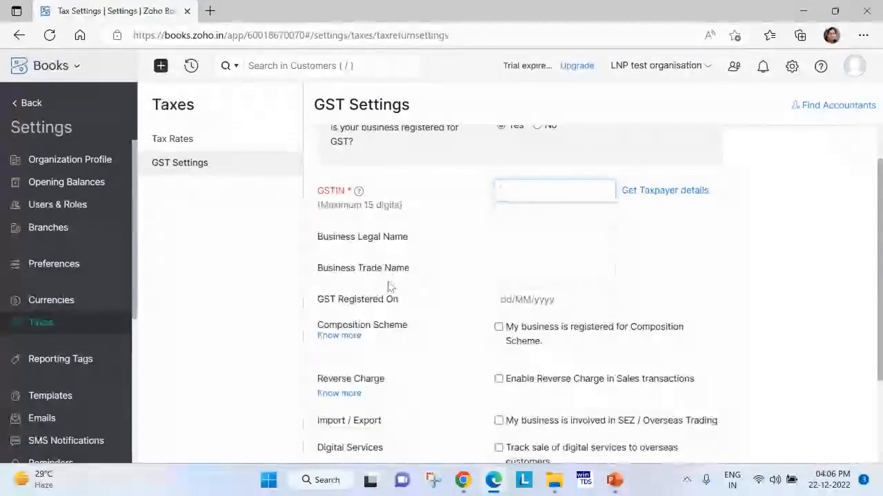
scroll(531, 321, "down", 2)
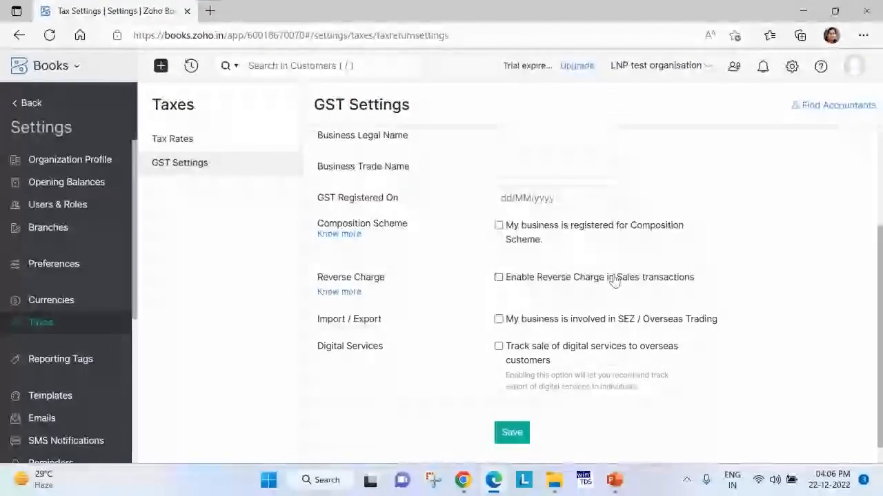
Try enabling reverse charge in sales transactions and tracking of digital services sales to overseas customers, clearing both options again.
left_click(500, 278)
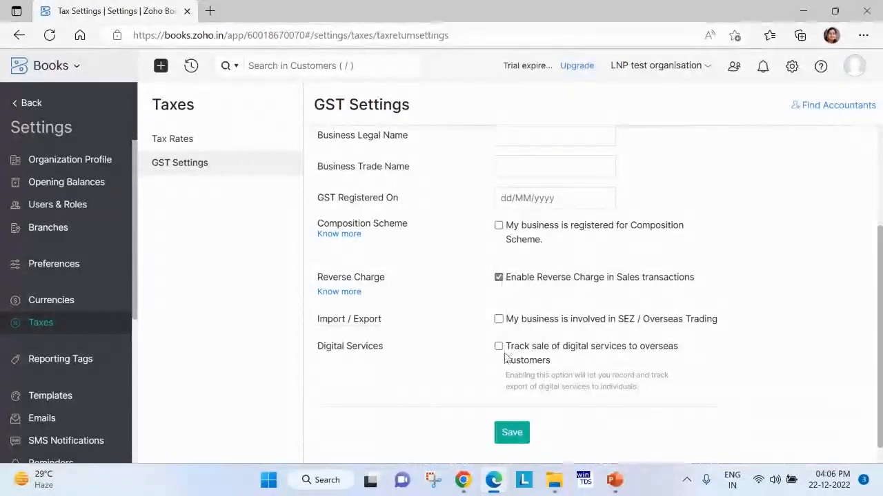
left_click(500, 347)
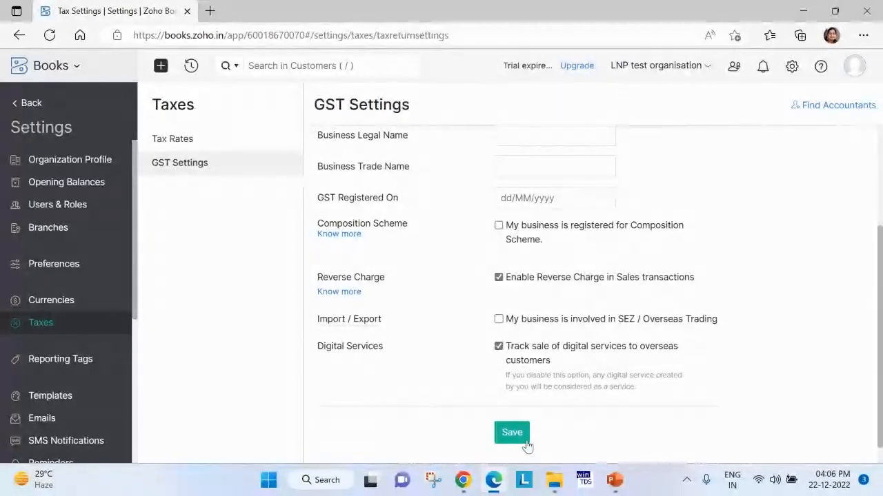
left_click(500, 278)
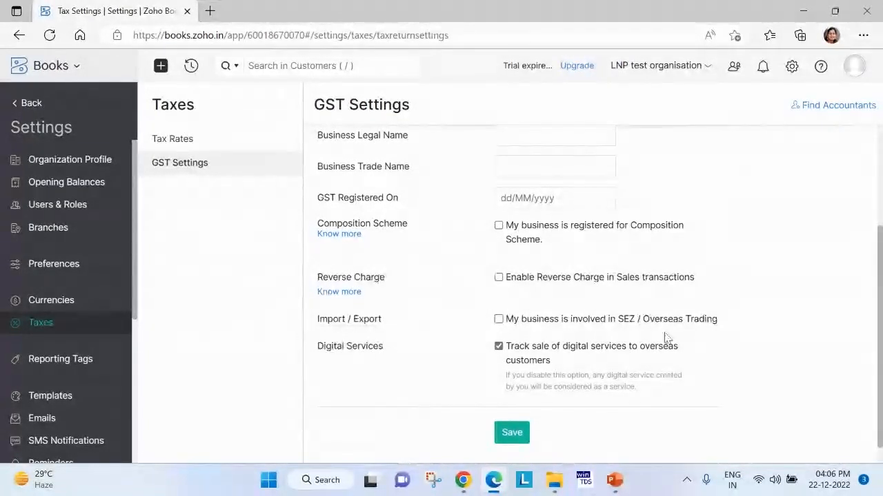
left_click(498, 347)
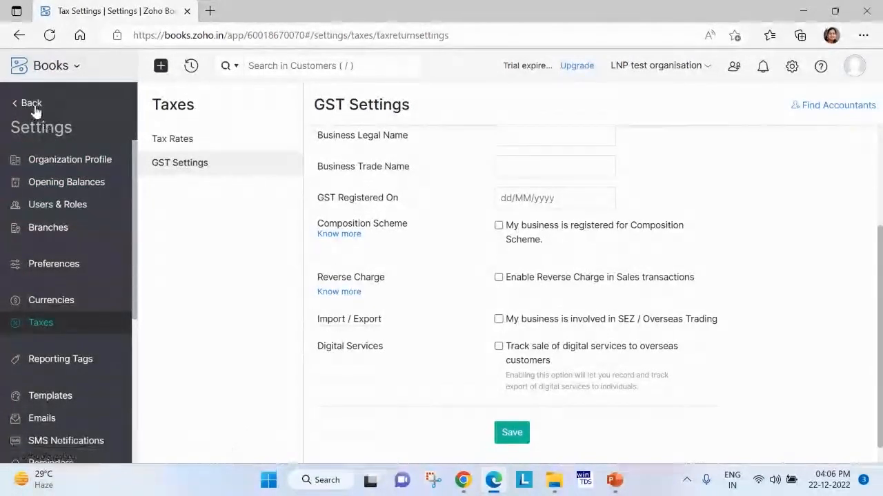
Leave the general preferences without saving and examine the modules listed under Sales.
left_click(50, 265)
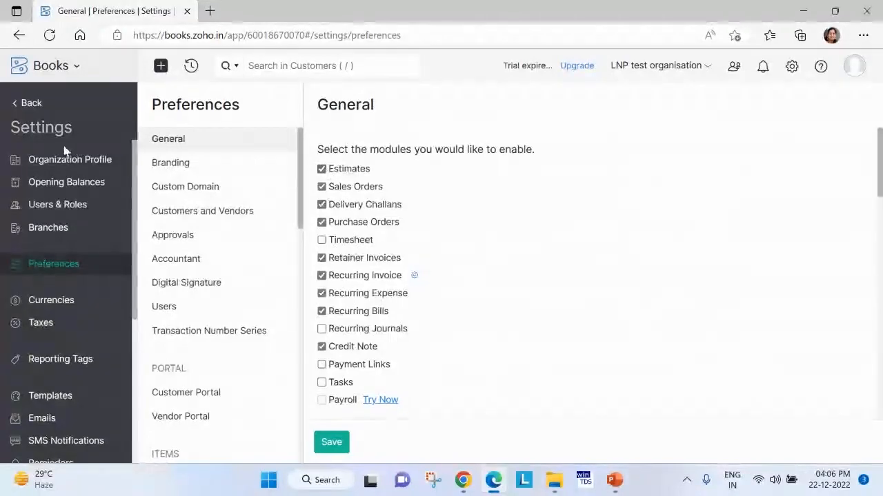
left_click(31, 107)
left_click(468, 102)
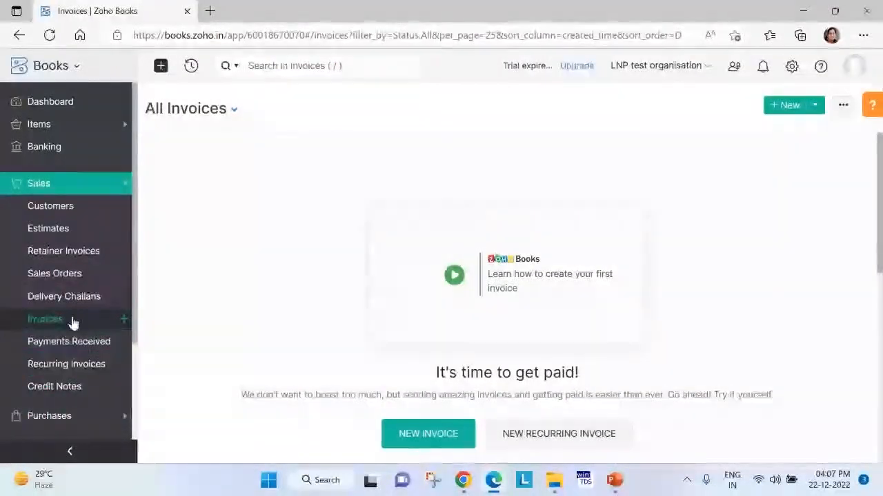
Disable the Timesheet, Sales Orders and Estimates modules in the general preferences and save the preferences.
left_click(792, 72)
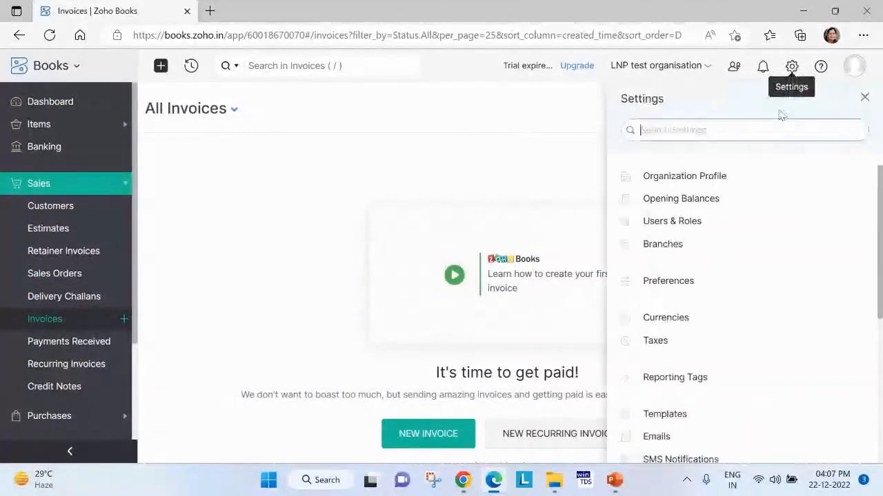
left_click(676, 283)
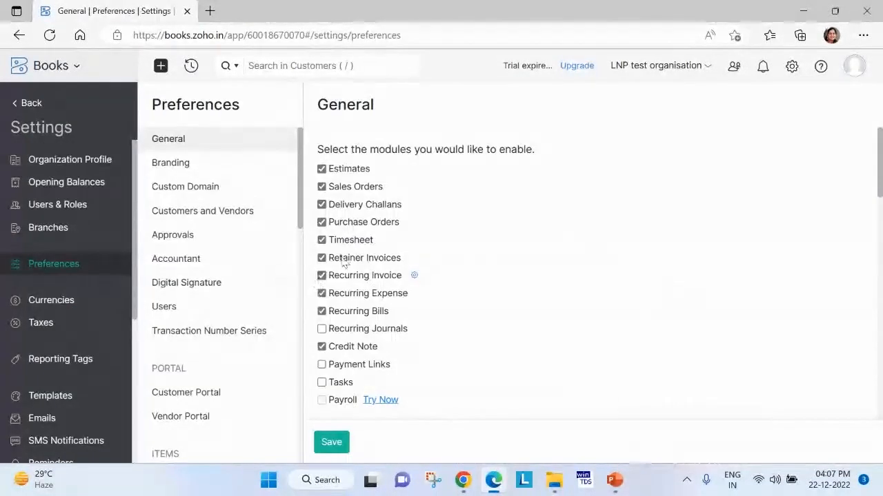
left_click(322, 240)
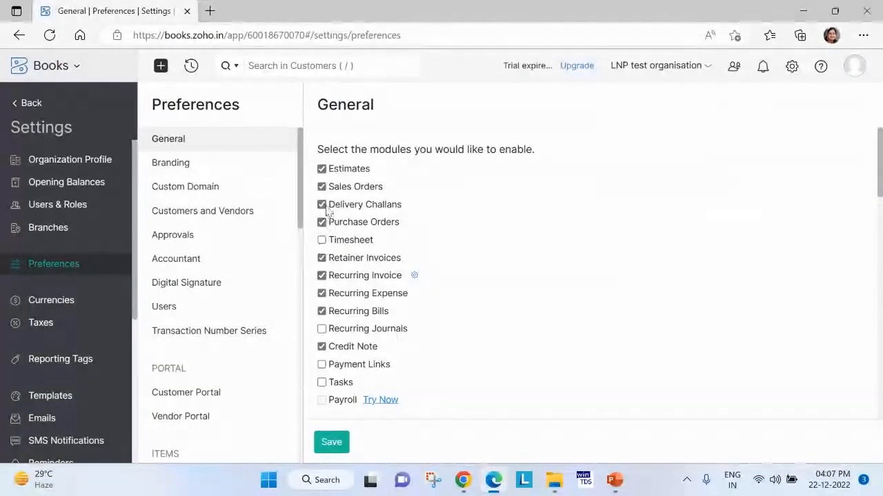
left_click(322, 186)
left_click(321, 169)
left_click(322, 204)
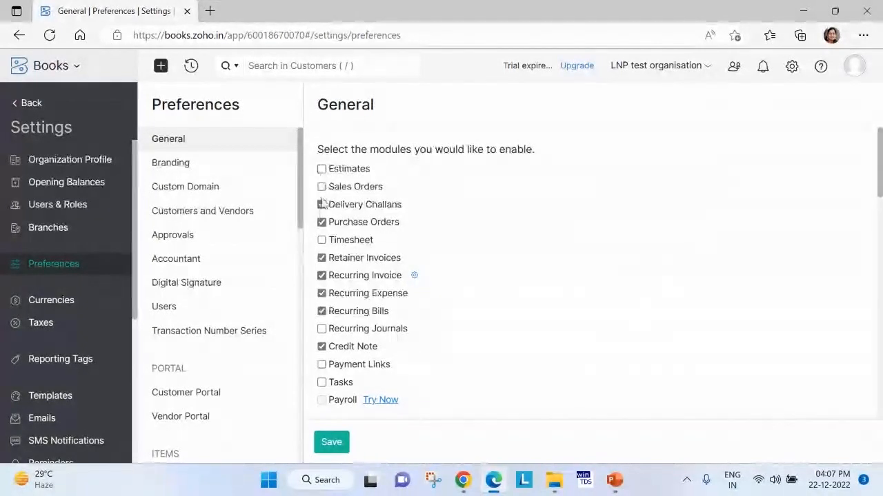
left_click(331, 443)
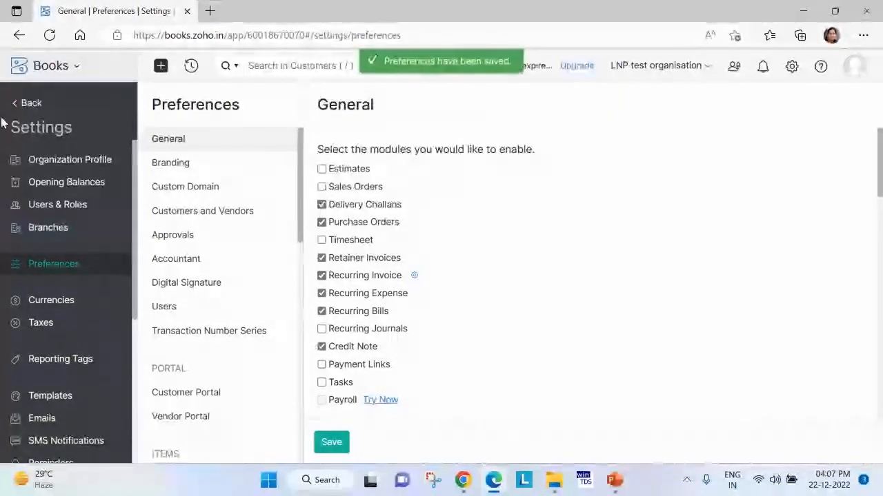
Duplicate the preferences page in a second browser tab and check the remaining modules in the original one's navigation.
right_click(88, 11)
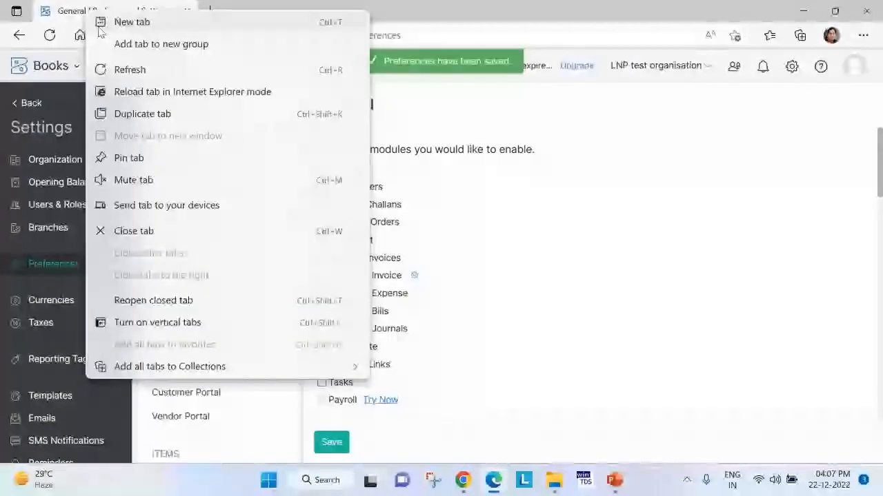
left_click(138, 113)
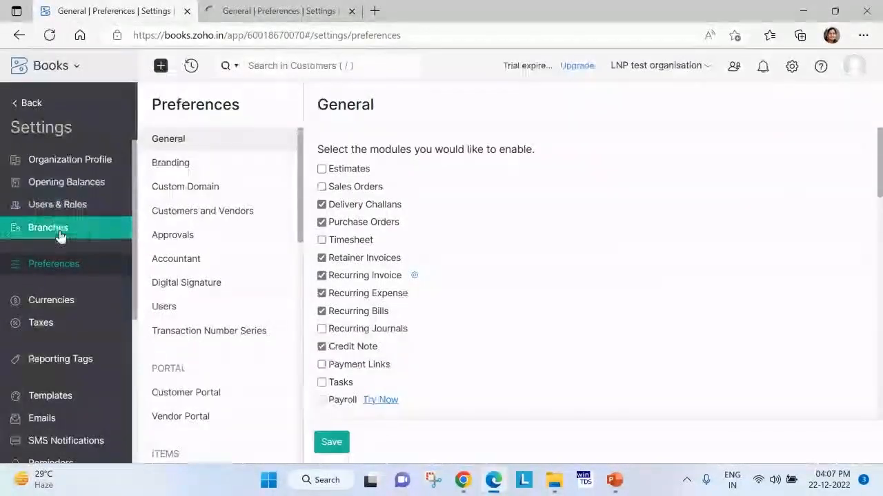
left_click(31, 104)
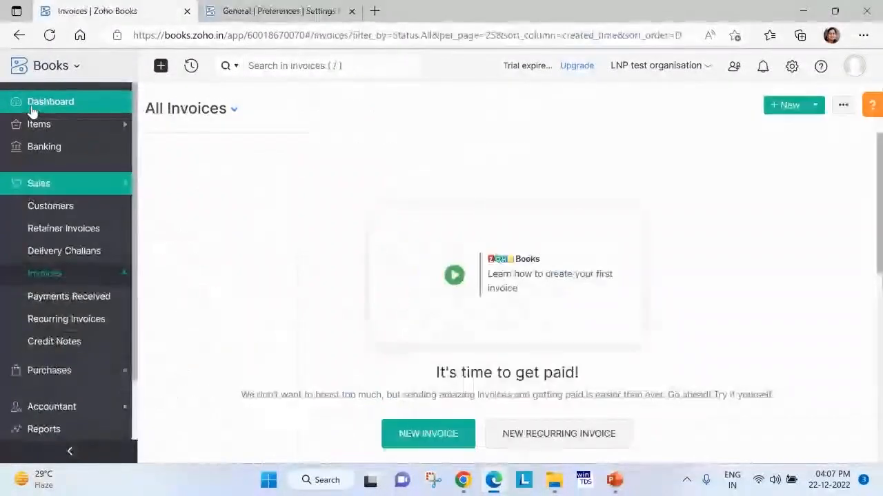
scroll(55, 397, "down", 1)
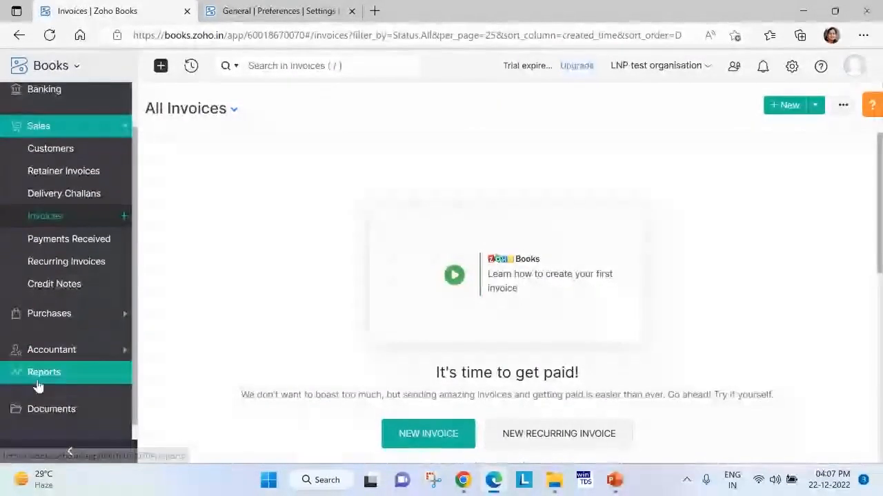
Try rounding off totals to the nearest whole number for sales transactions in the general preferences, clearing the option again.
left_click(266, 5)
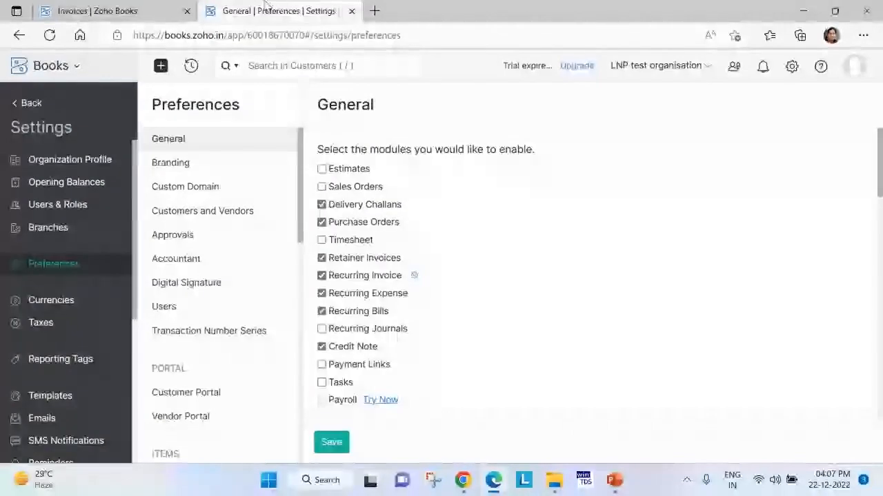
scroll(548, 268, "down", 5)
scroll(546, 268, "up", 1)
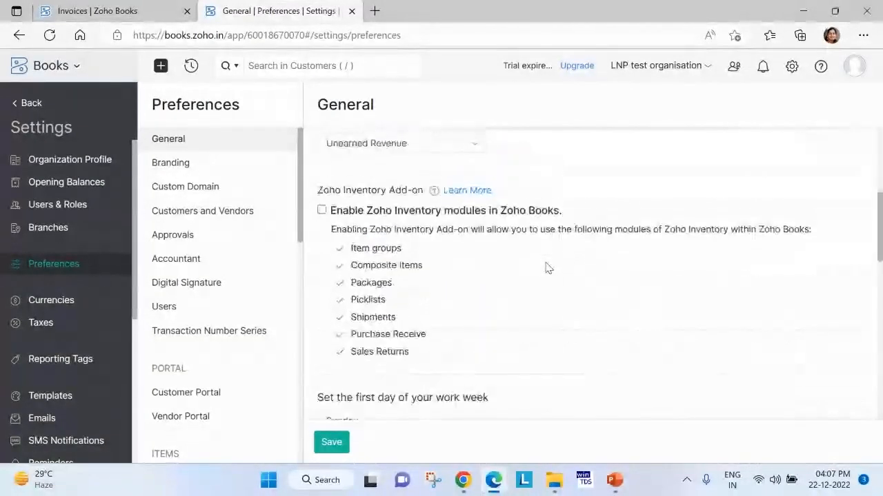
scroll(531, 276, "down", 3)
scroll(521, 294, "down", 2)
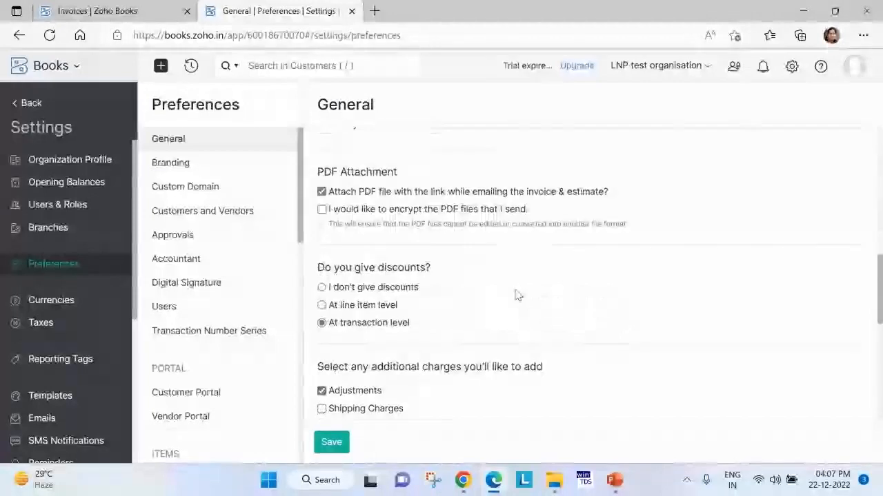
scroll(502, 297, "down", 3)
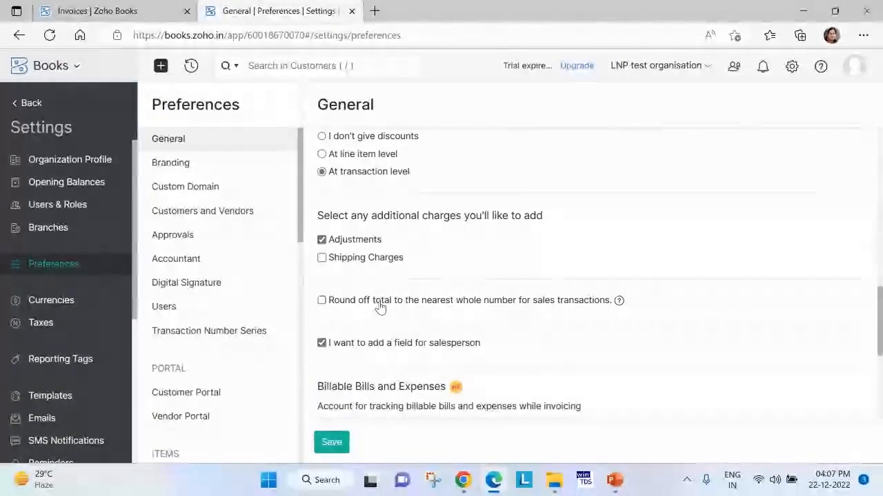
left_click(322, 301)
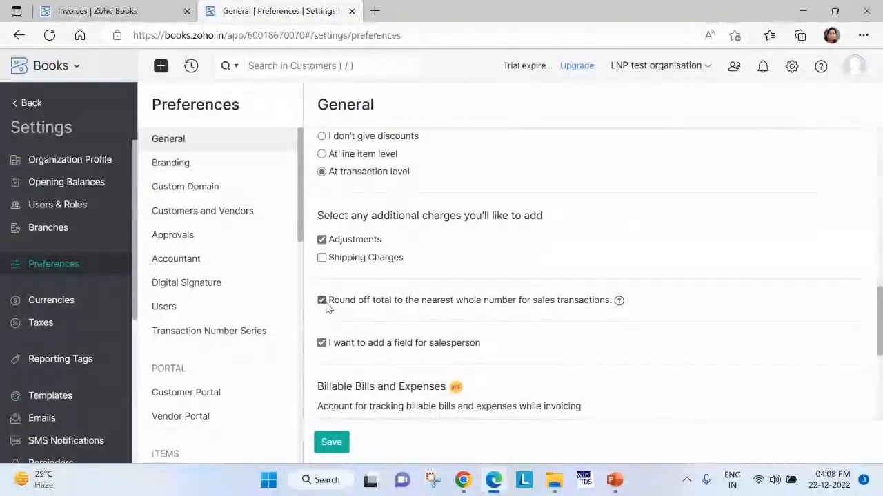
left_click(322, 301)
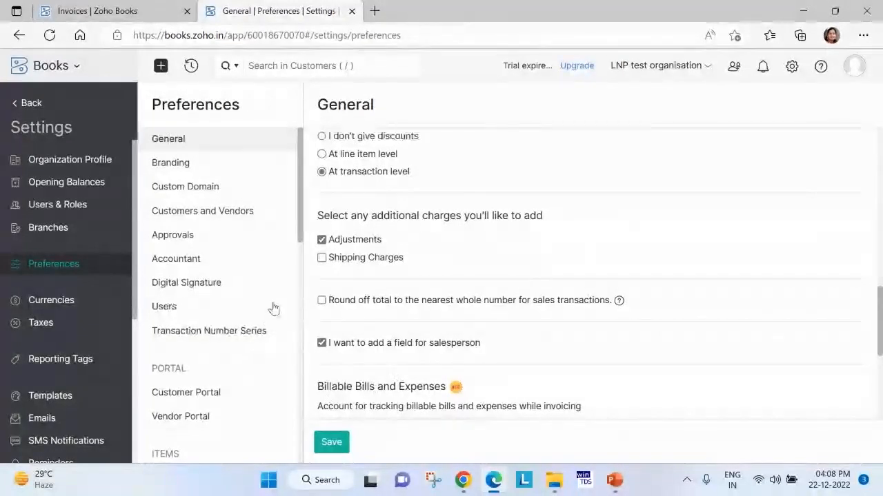
Review the PDF attachment, discount, work week and Zoho Inventory add-on settings in the general preferences.
scroll(353, 289, "up", 4)
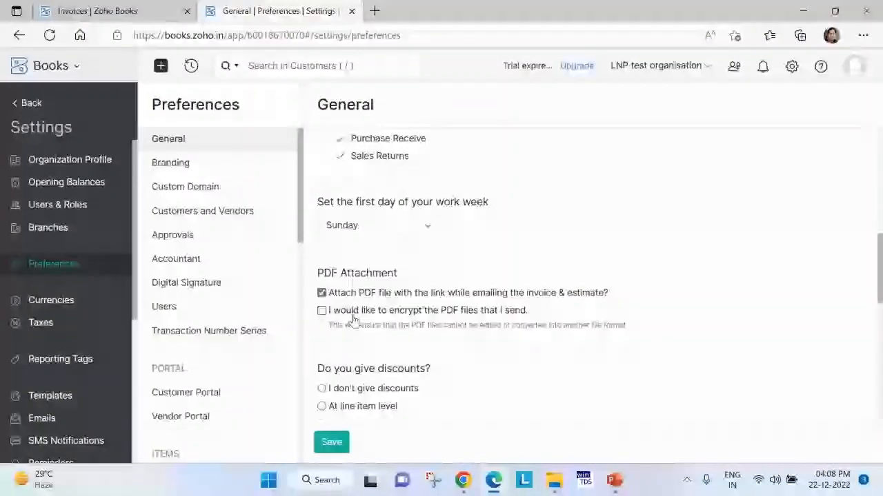
scroll(421, 339, "down", 2)
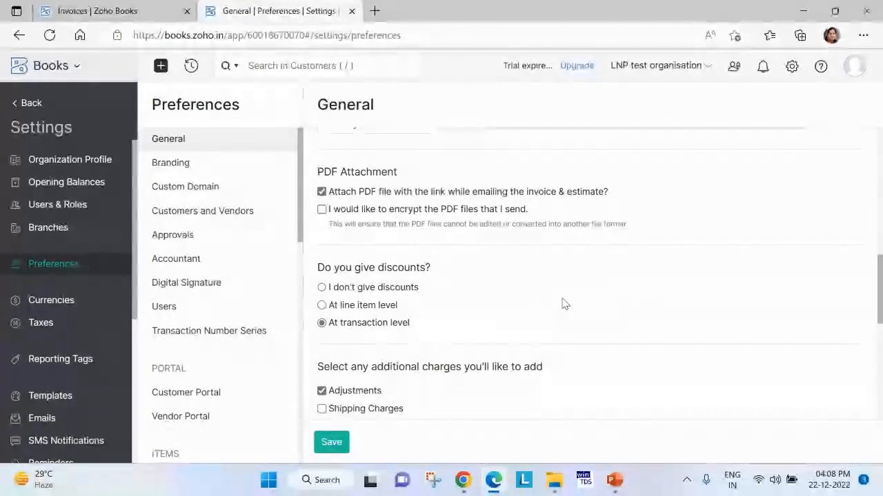
scroll(564, 303, "up", 3)
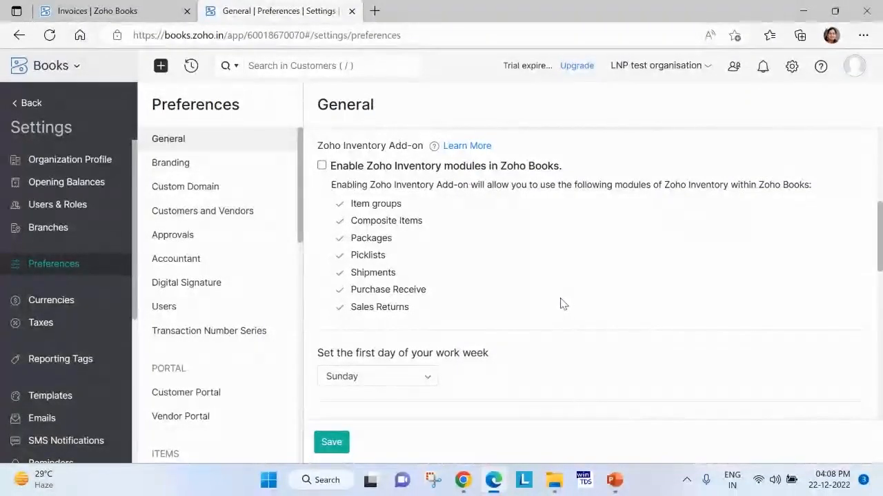
scroll(442, 349, "down", 1)
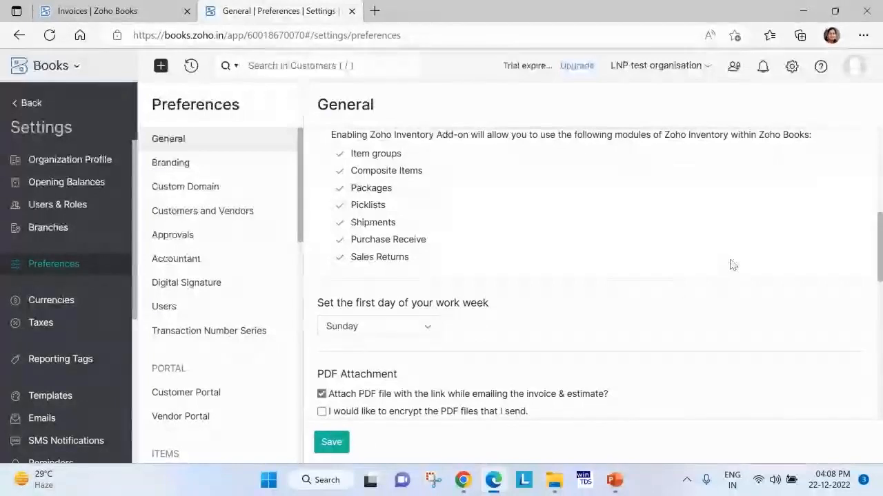
Leave the preferences without saving and start a new item from the Items list.
left_click(31, 105)
left_click(467, 99)
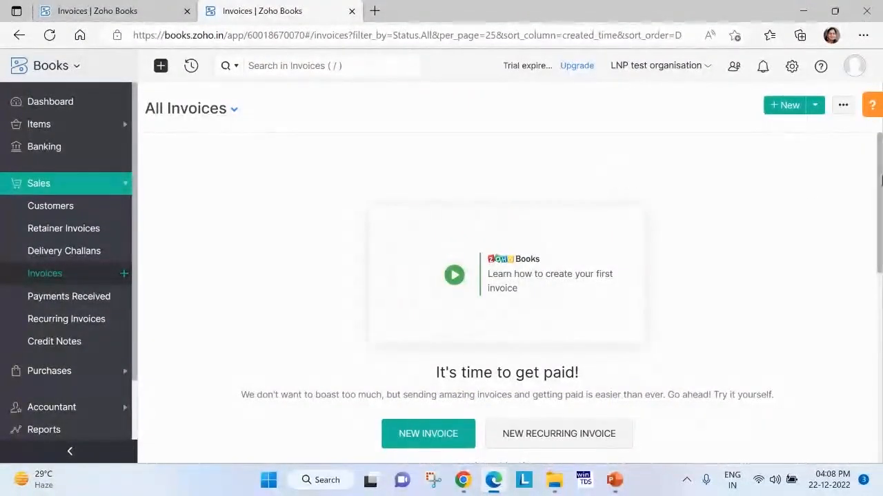
left_click(54, 130)
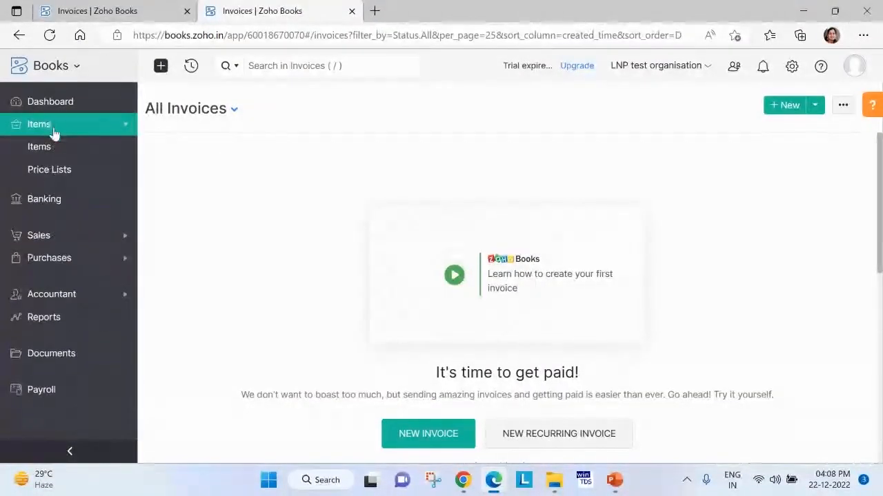
left_click(37, 149)
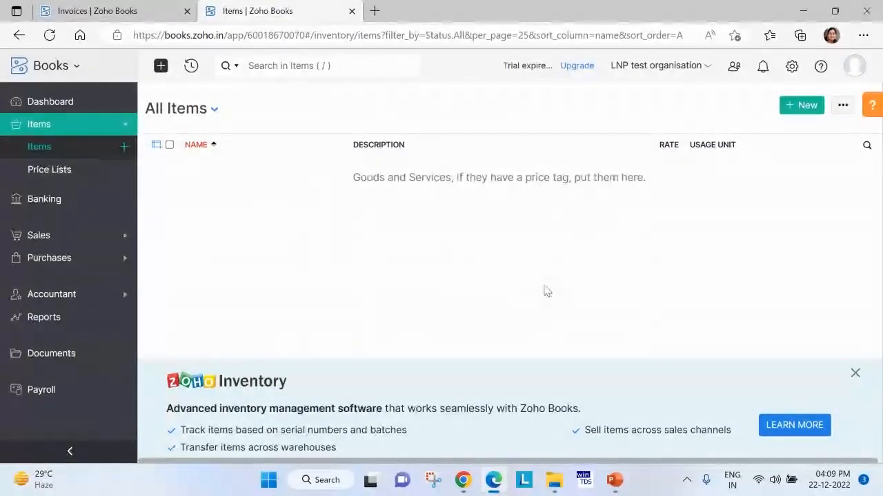
left_click(800, 107)
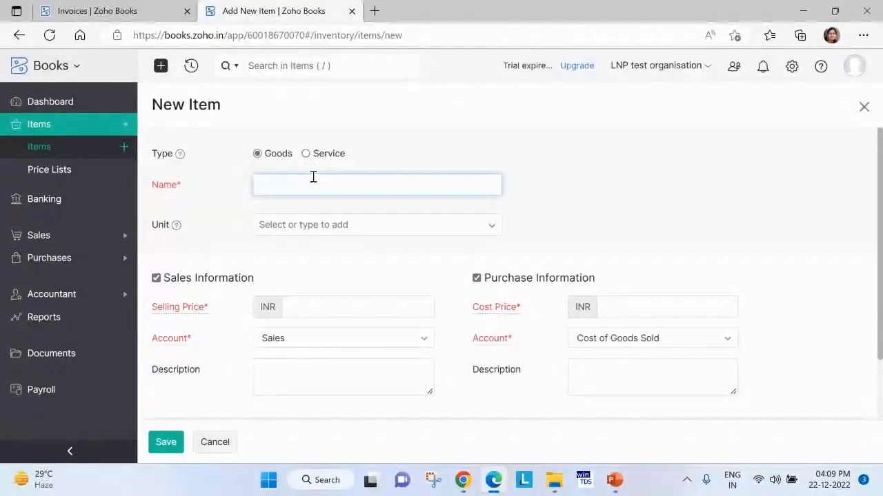
Fill in a goods item named "test 1" with a selling price and a cost price of INR 1 each, keeping the Sales account.
type("test 1")
left_click(310, 306)
type("1")
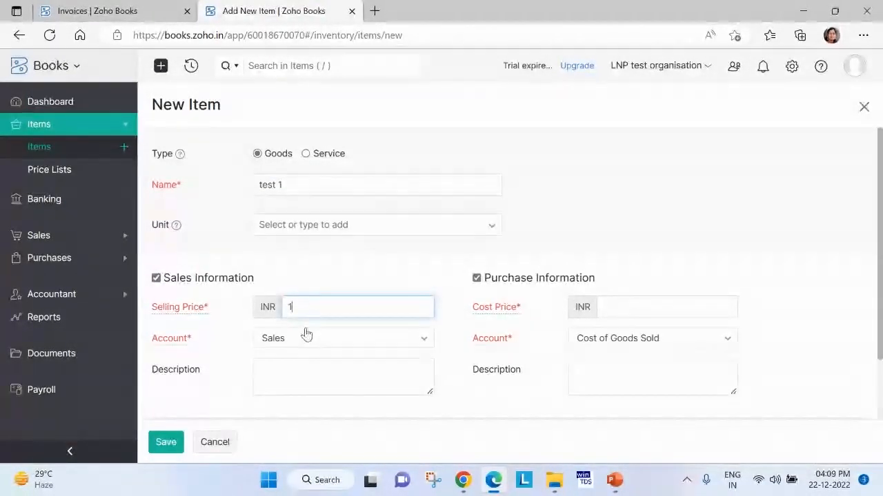
left_click(306, 339)
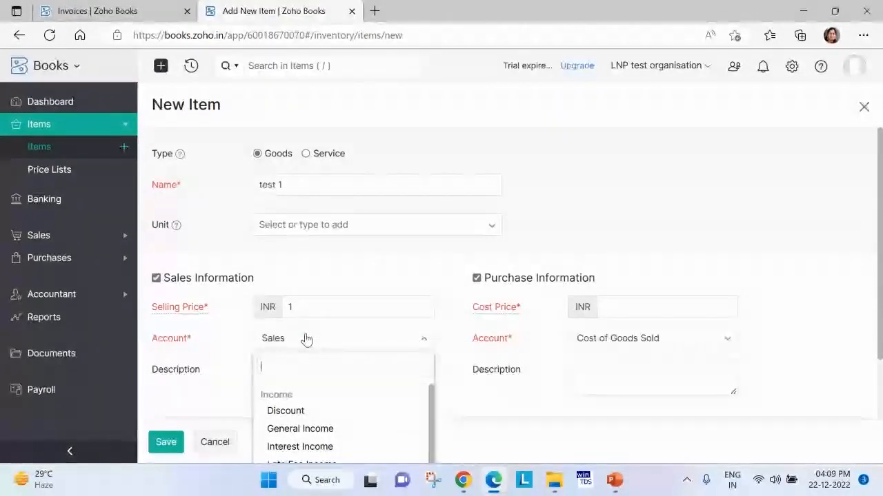
scroll(321, 345, "down", 2)
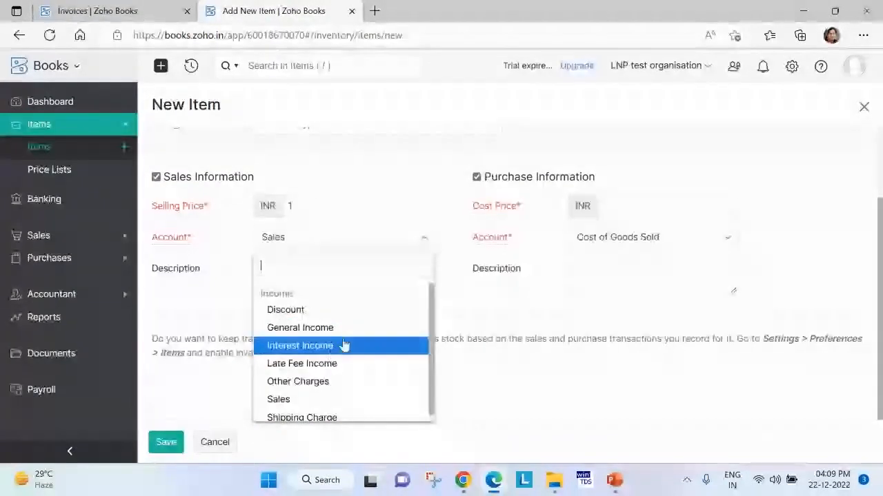
left_click(669, 204)
type("1")
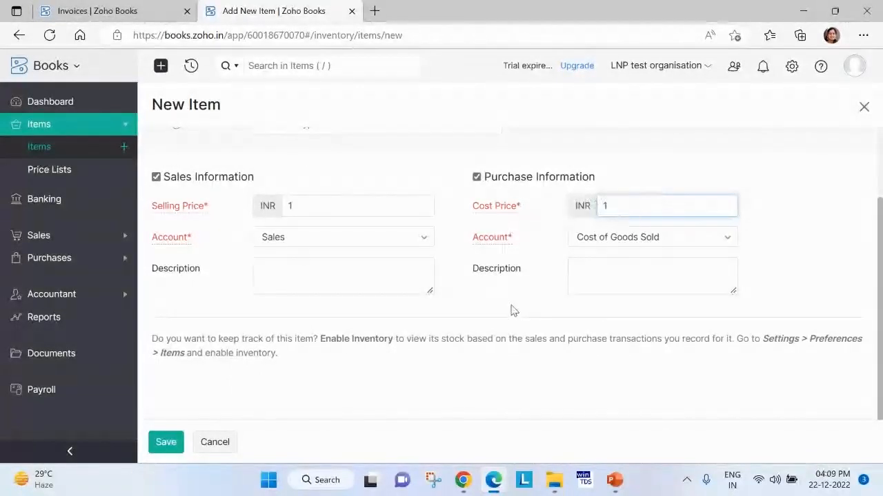
scroll(499, 315, "down", 1)
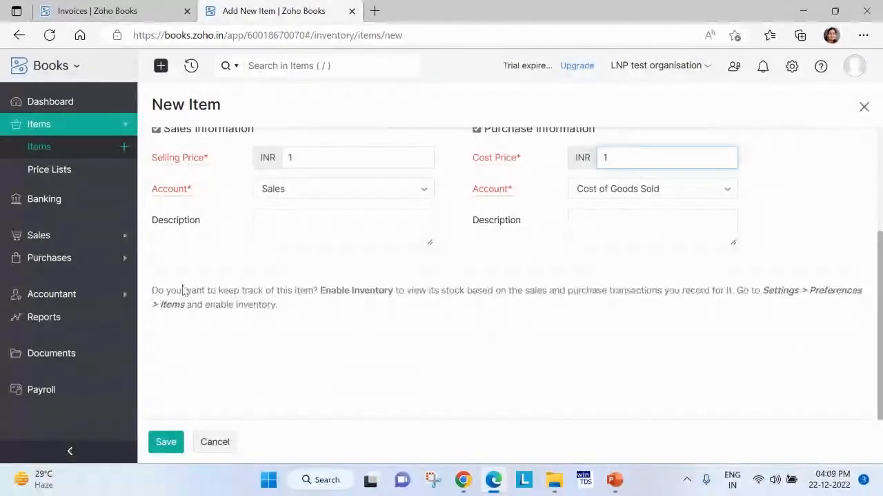
Try to enable the Zoho Inventory modules in the general preferences in the other browser tab and save.
left_click(155, 6)
left_click(791, 66)
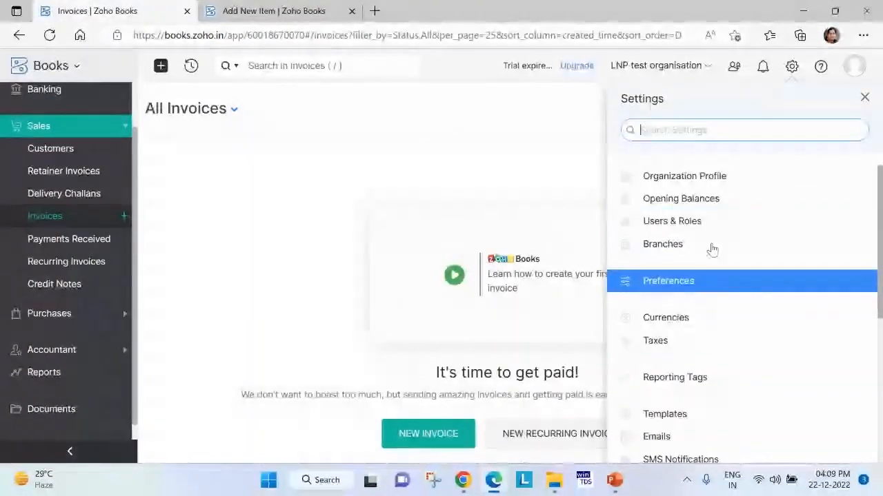
scroll(723, 386, "down", 2)
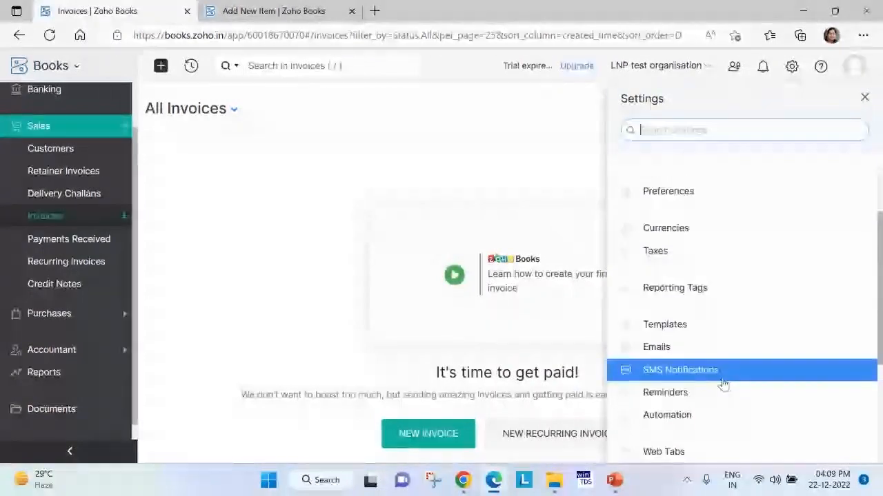
left_click(691, 200)
scroll(466, 357, "down", 5)
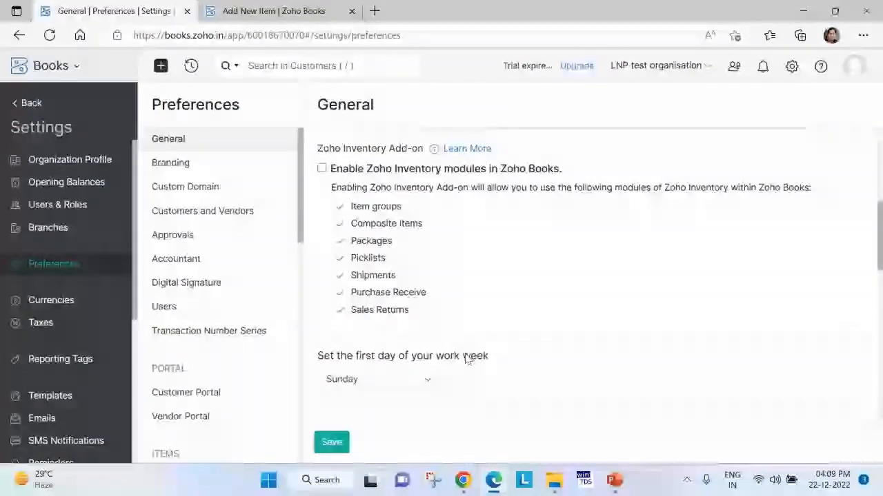
left_click(322, 165)
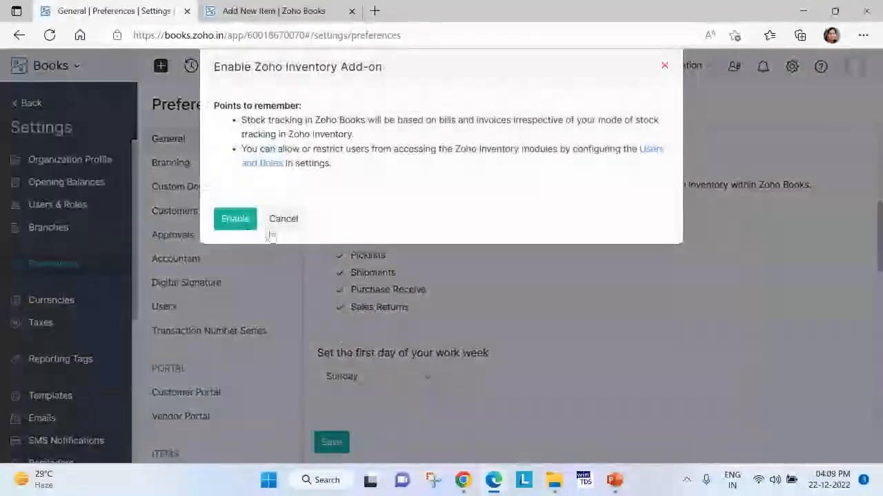
left_click(236, 219)
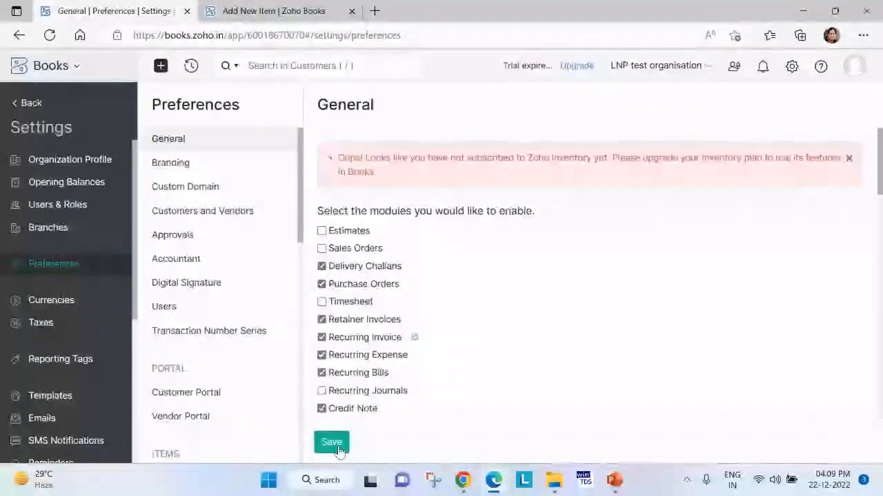
left_click(337, 448)
Return to the New Item form, reload it and check it for inventory tracking fields.
key("ctrl+Tab")
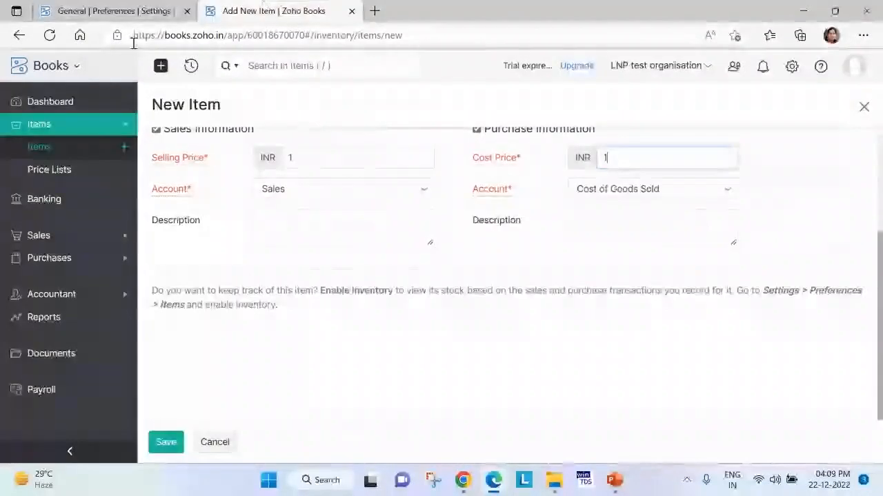
left_click(50, 39)
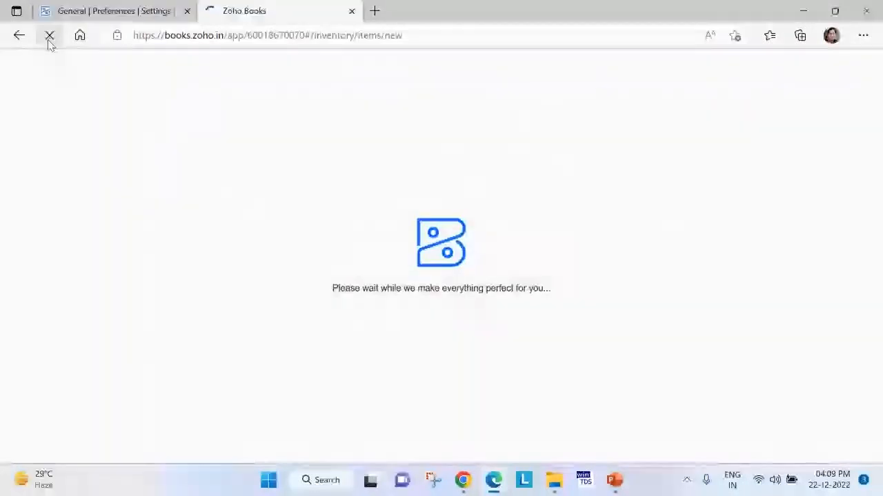
scroll(378, 289, "down", 1)
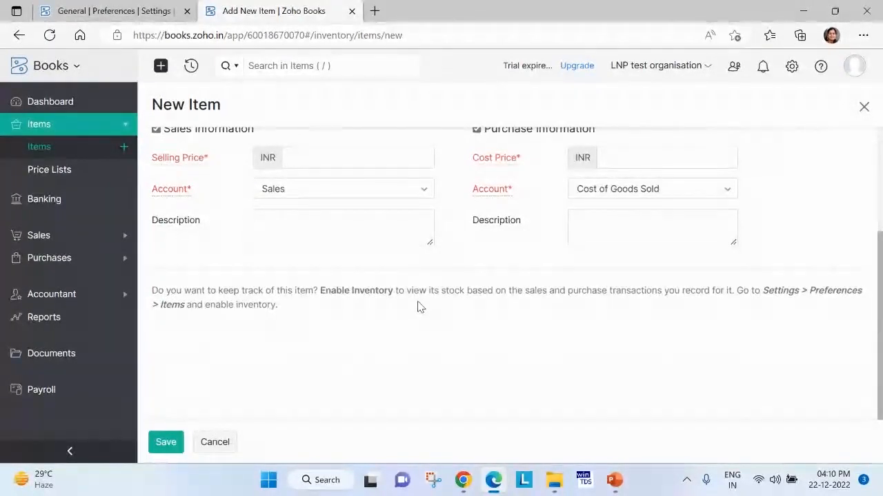
scroll(446, 232, "up", 4)
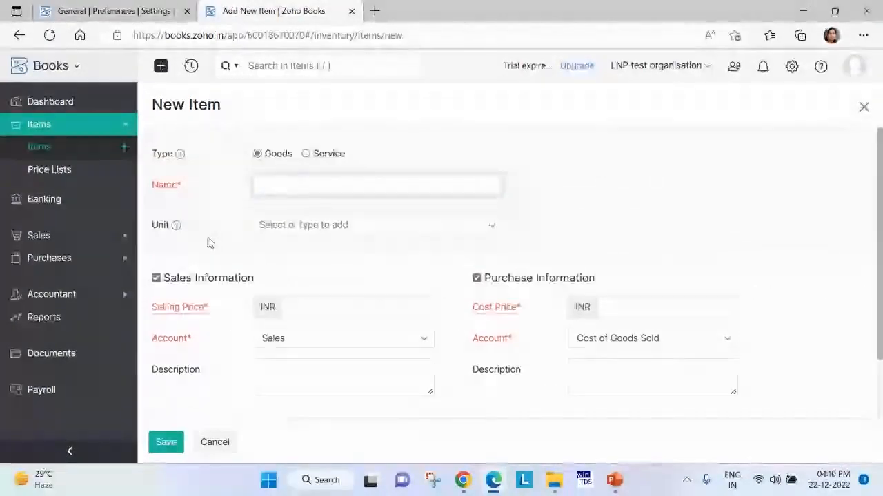
Make the new item a Service with a selling price of INR 1, and turn off its purchase information.
left_click(343, 185)
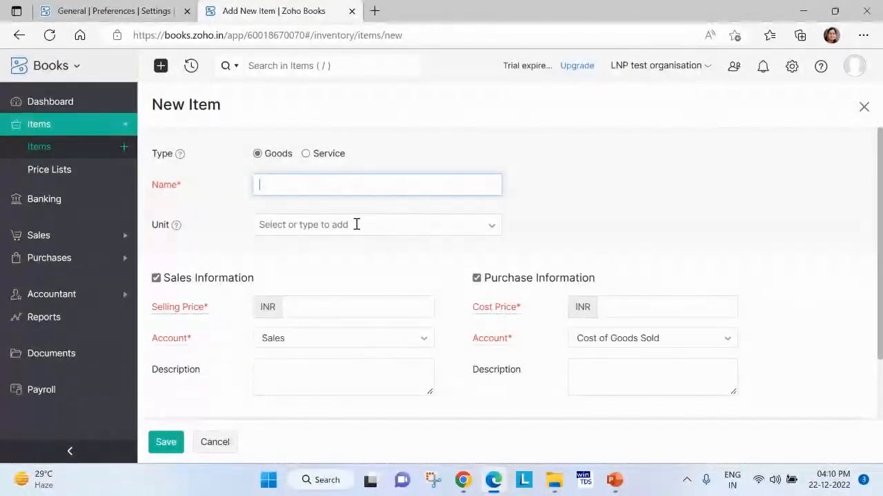
left_click(314, 154)
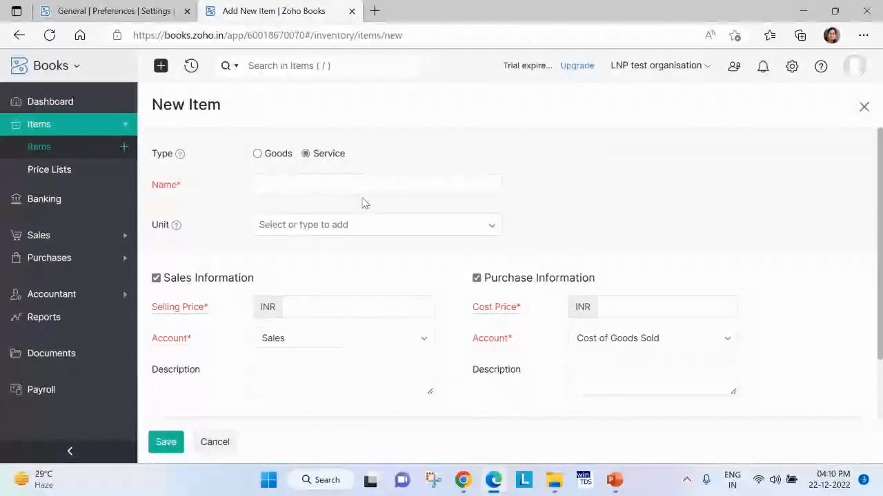
left_click(370, 188)
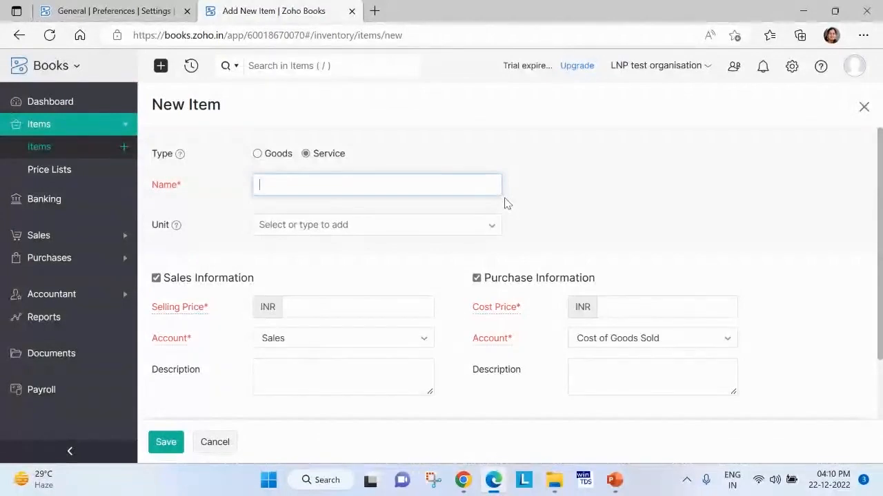
scroll(310, 304, "down", 1)
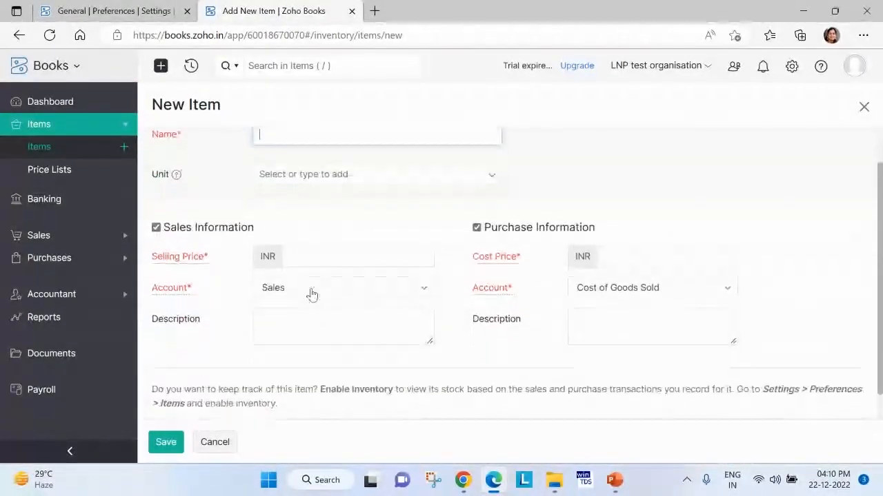
left_click(327, 258)
type("1")
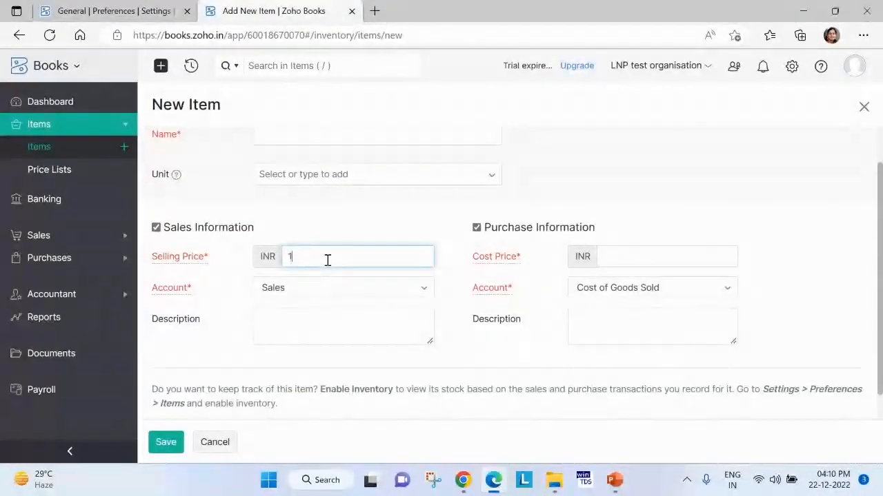
left_click(477, 228)
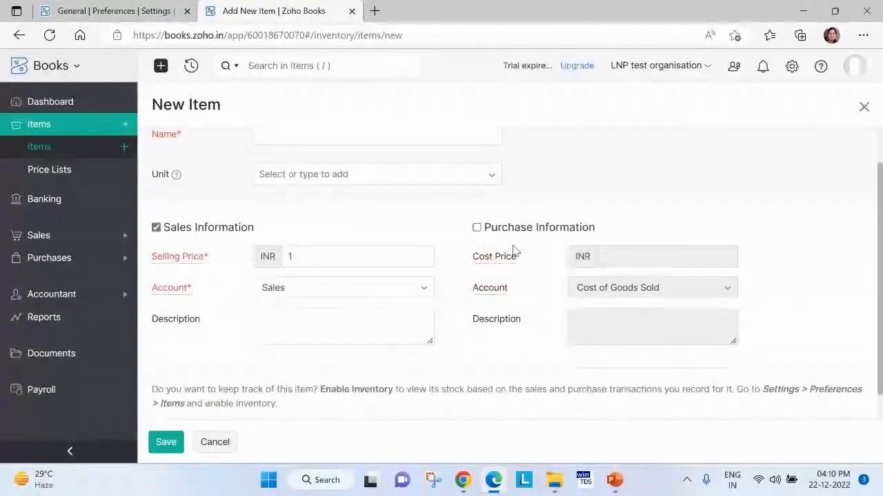
Name the service item "Book keeping services" and save it.
scroll(514, 252, "up", 1)
left_click(291, 182)
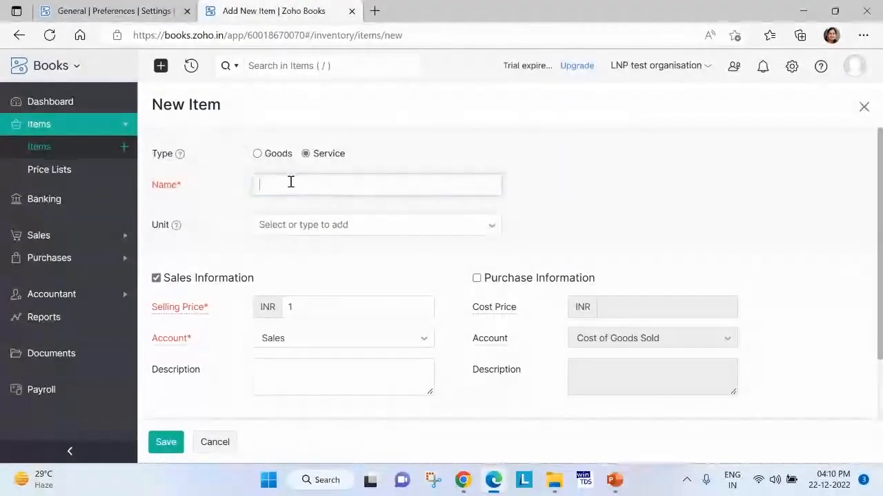
type("a")
key("Caps_Lock")
key("BackSpace")
type("bOOK")
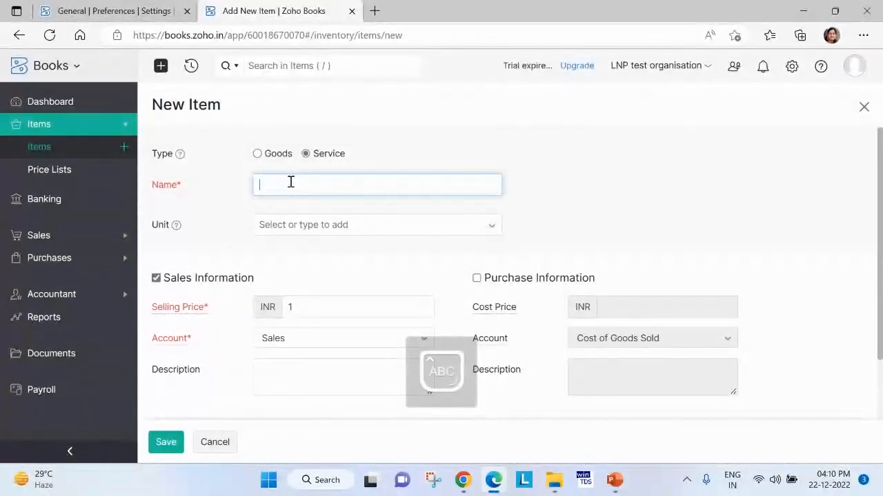
key("Caps_Lock")
type("Book keepin")
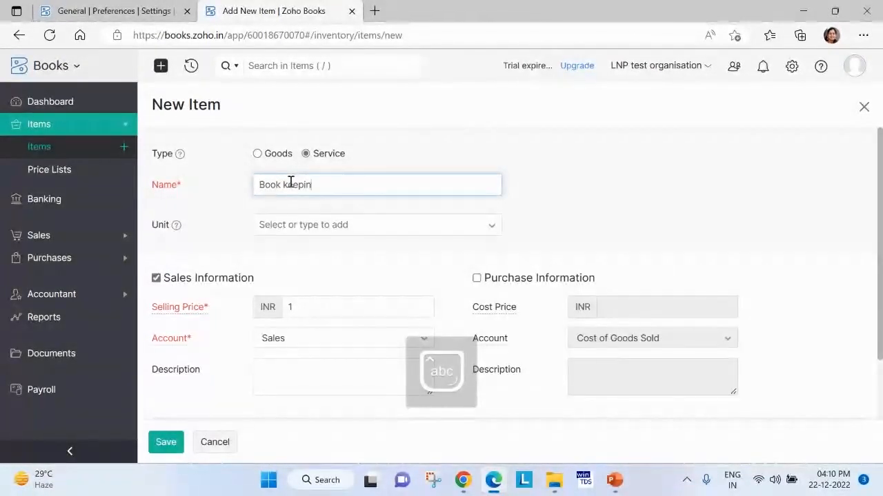
type("g se")
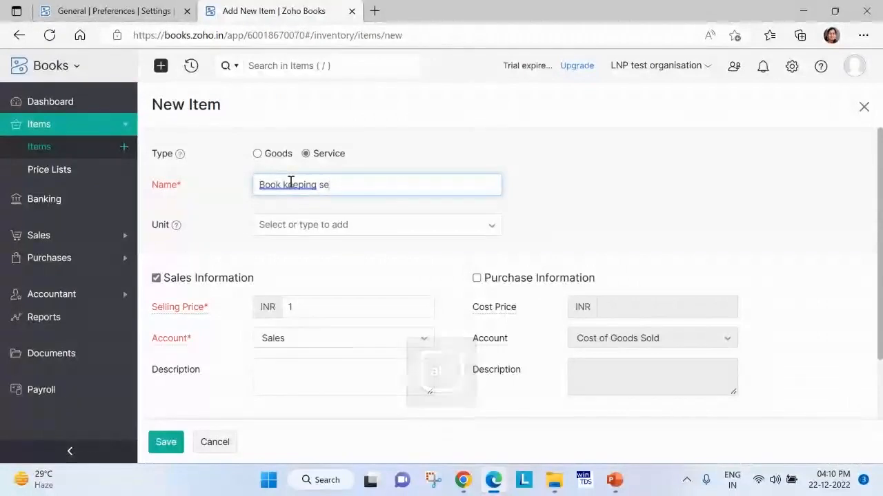
type("rvices")
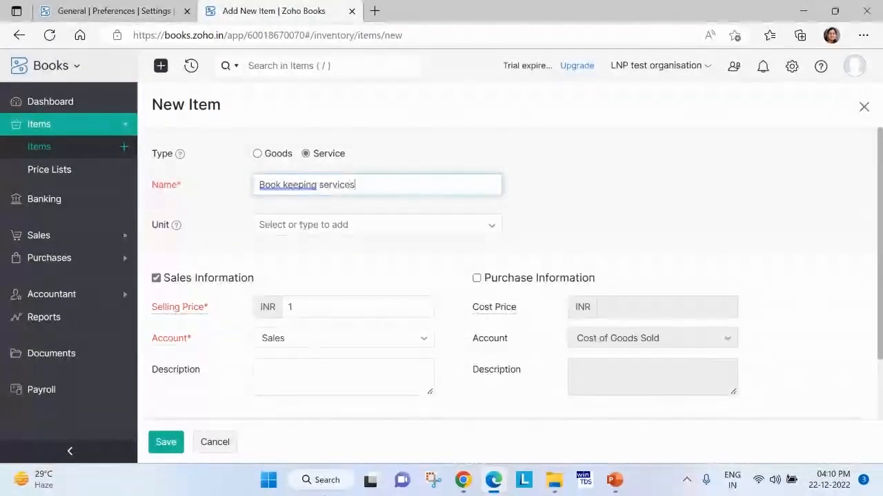
left_click(320, 312)
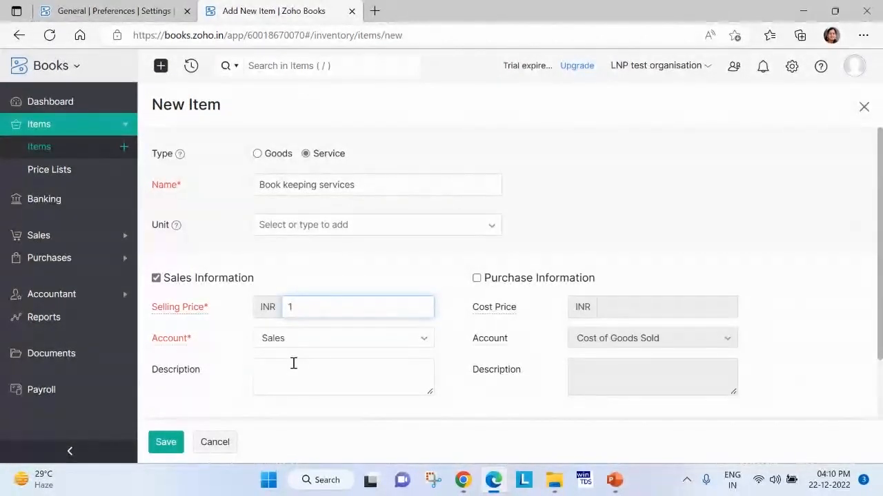
left_click(157, 444)
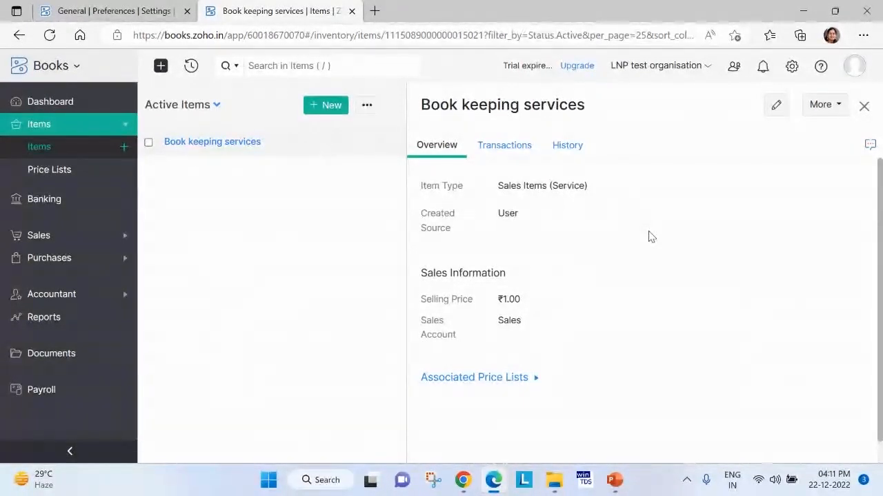
Reopen Book keeping services from the items list, review its edit form, and return to the list without changing anything.
left_click(864, 106)
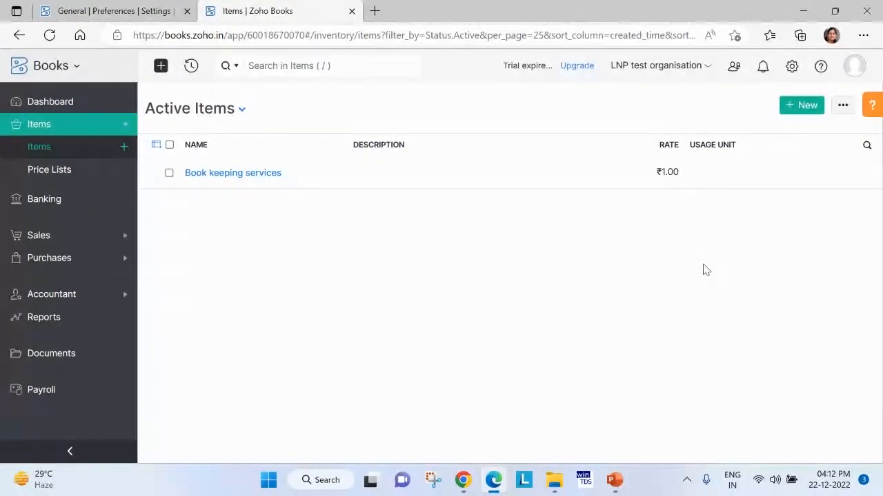
left_click(280, 184)
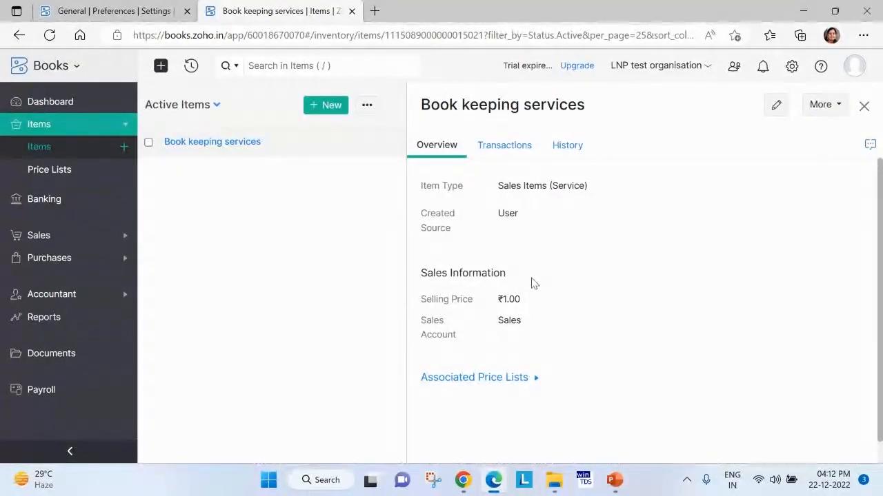
left_click(776, 105)
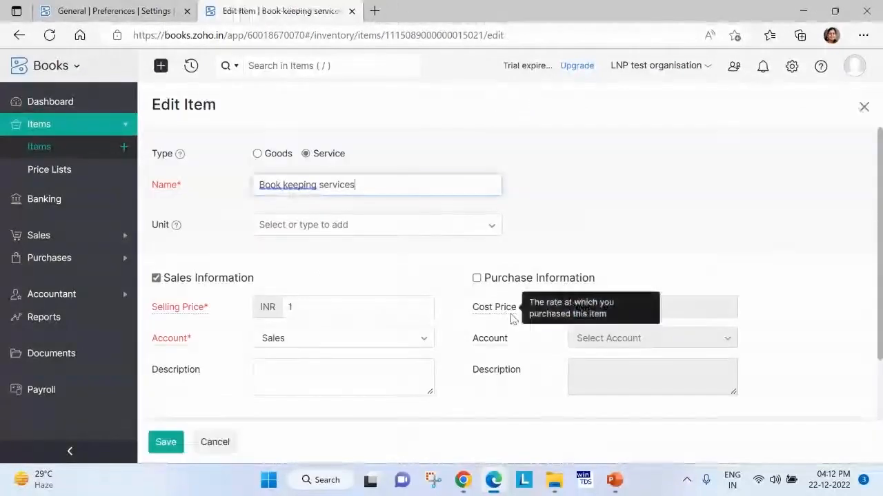
scroll(290, 386, "down", 2)
left_click(221, 445)
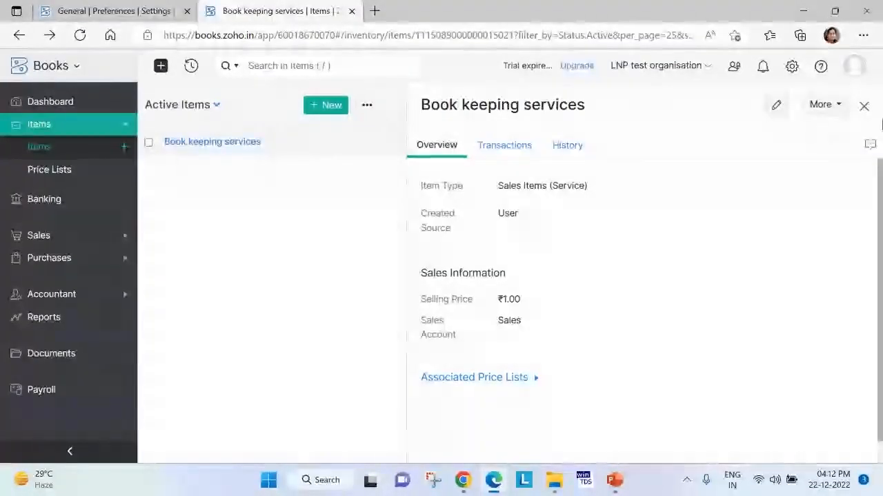
left_click(864, 107)
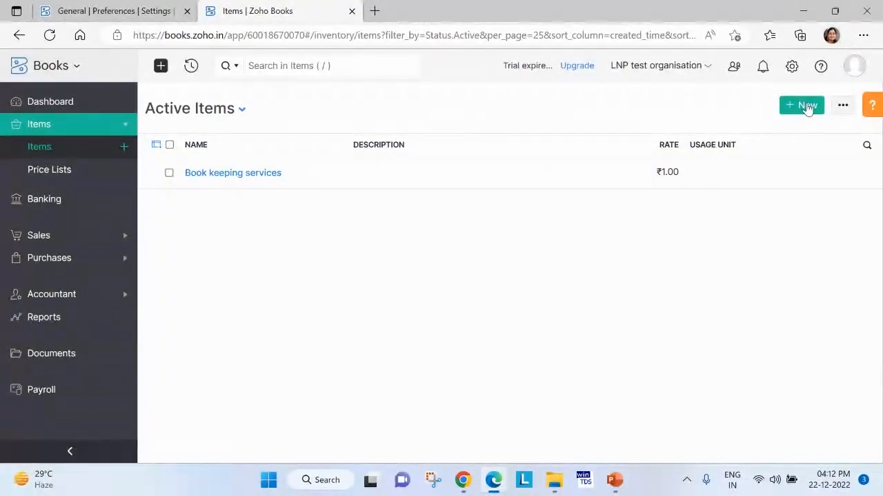
Export all items from the Items list as a CSV file.
left_click(842, 108)
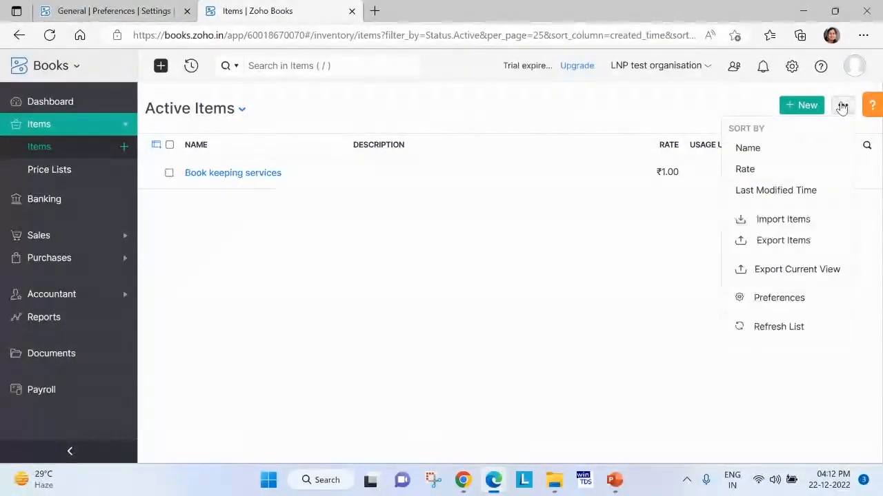
left_click(784, 242)
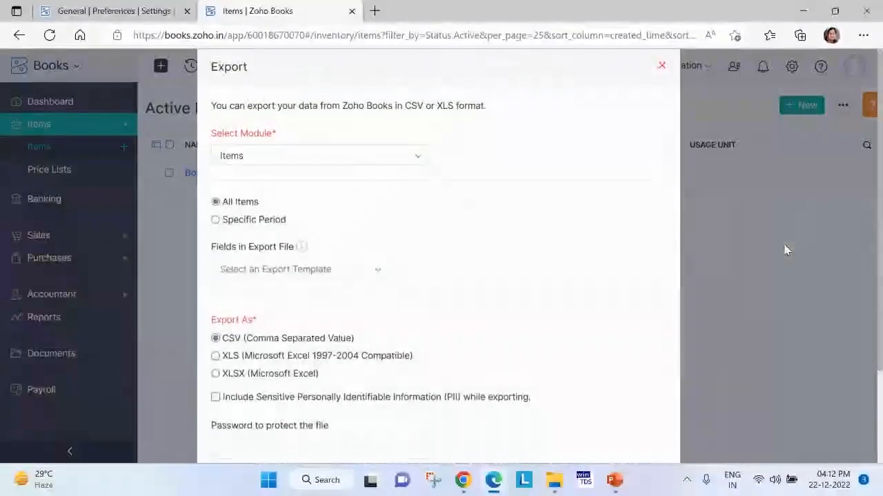
scroll(357, 254, "down", 3)
left_click(248, 410)
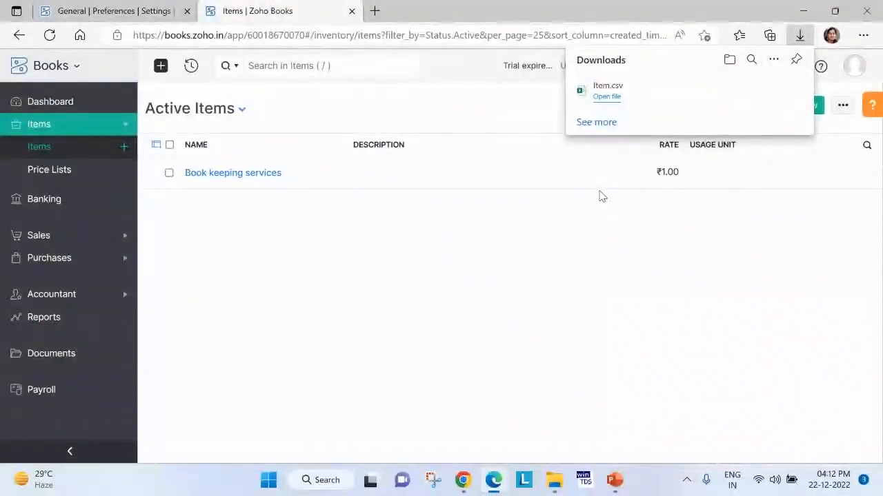
Open the downloaded Item.csv in Excel and autofit the width of the Item ID column.
left_click(606, 97)
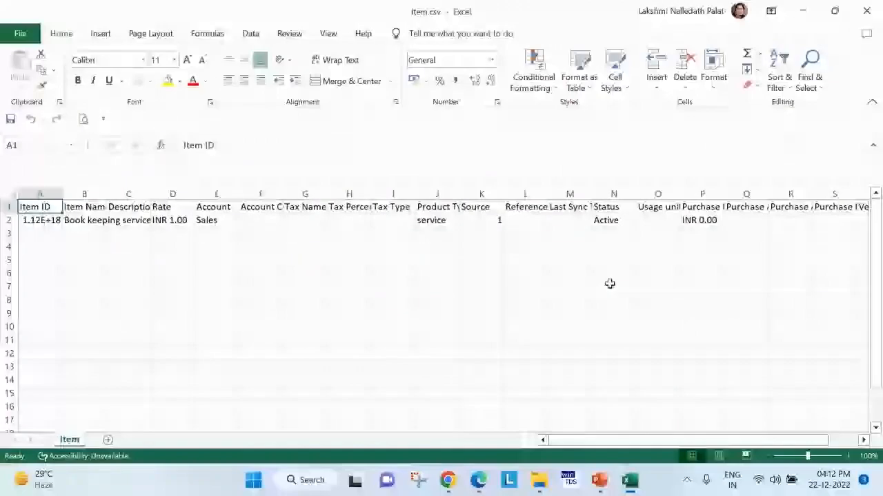
left_click(439, 320)
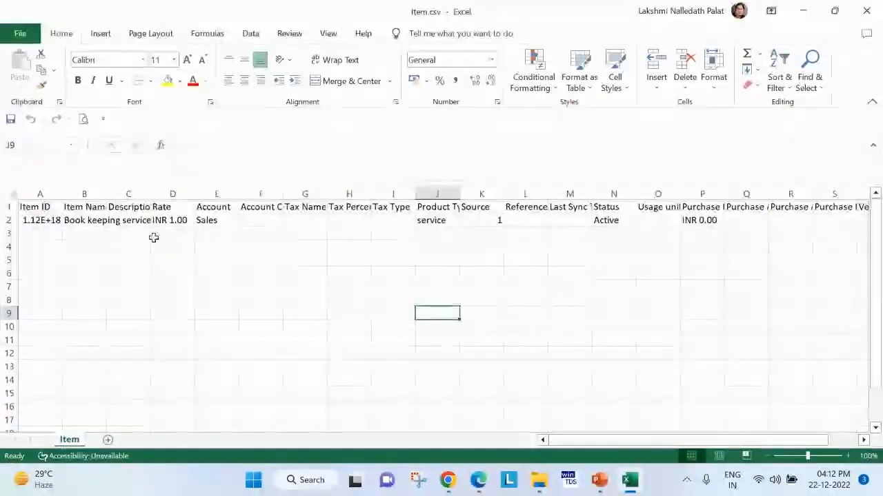
left_click(206, 262)
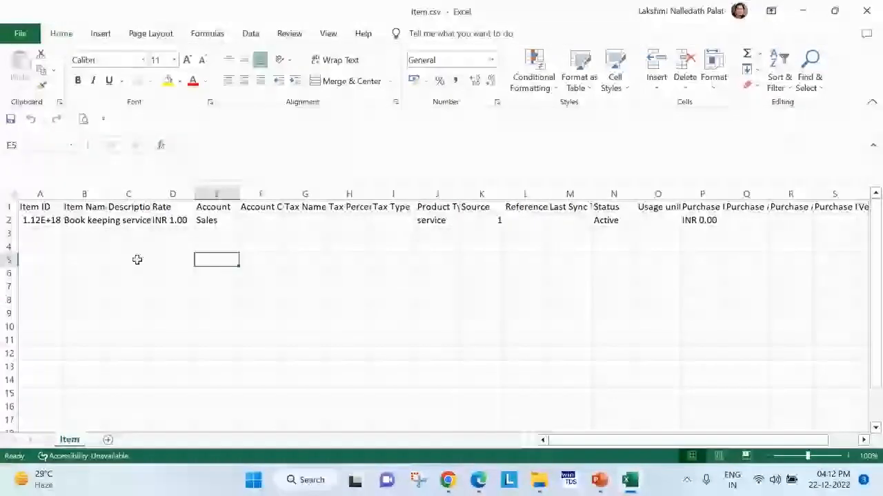
double_click(62, 195)
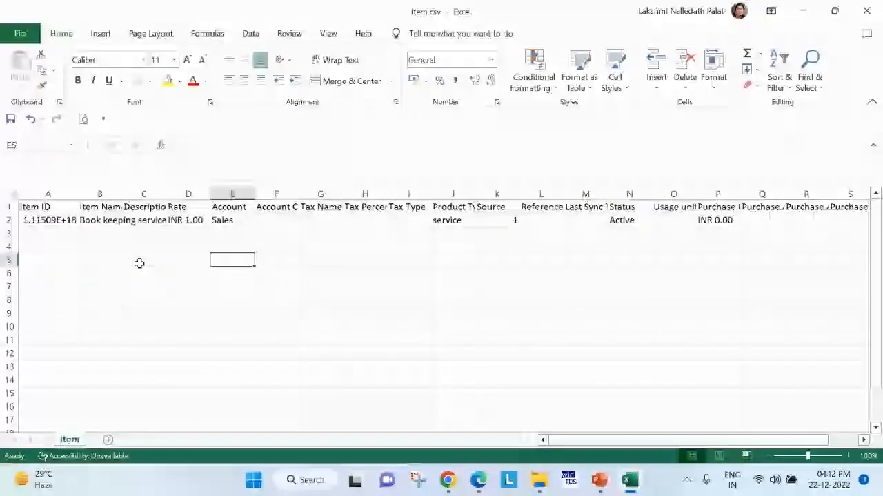
left_click(61, 193)
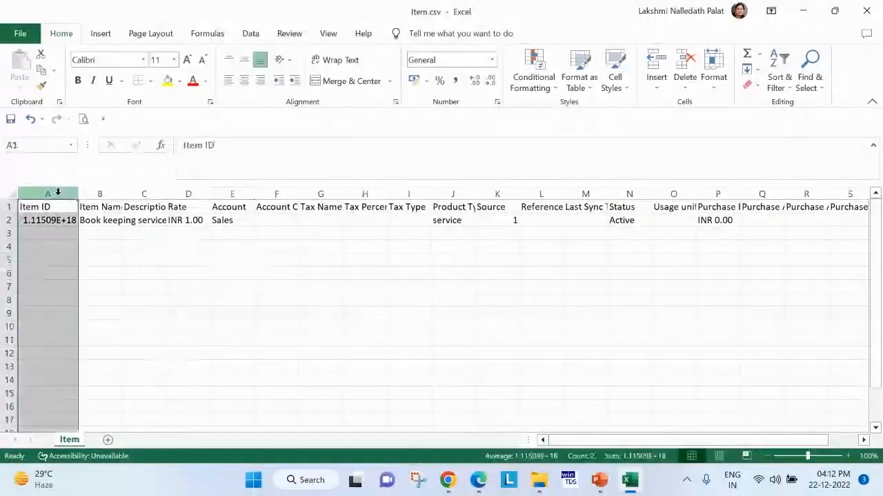
right_click(61, 196)
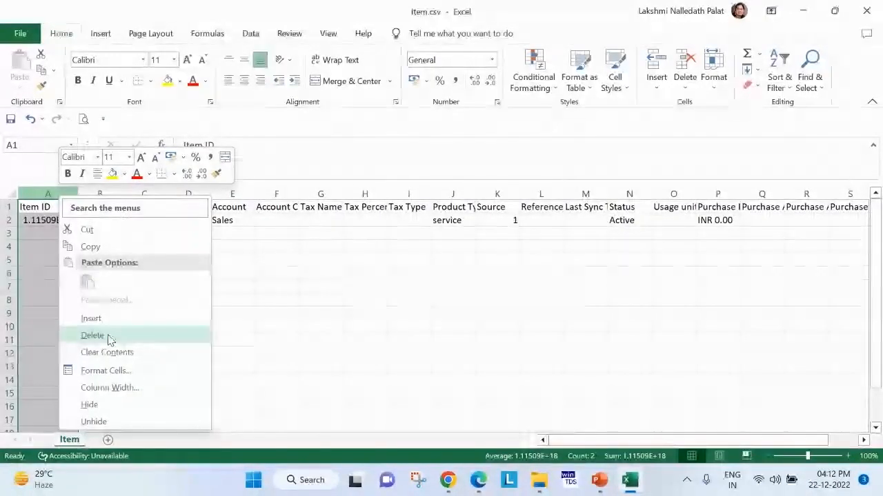
key("Escape")
left_click(64, 210)
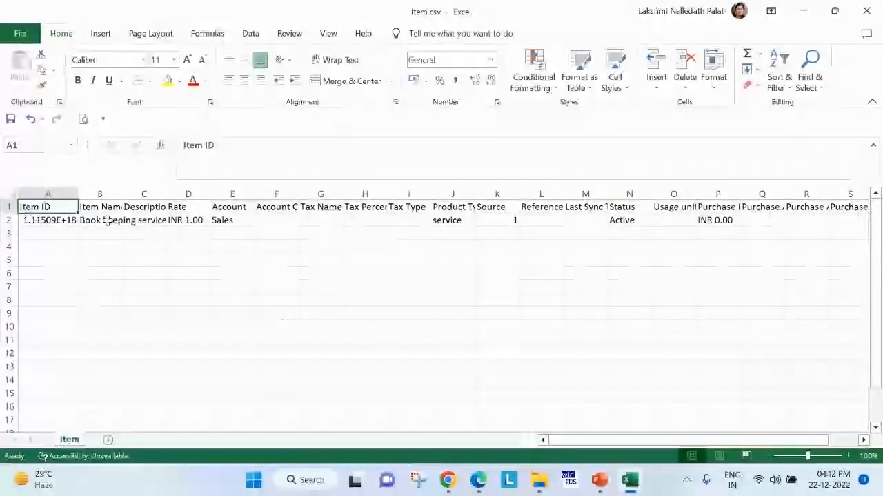
Search the sheet for "ID" and delete the Reference ID column.
key("ctrl+f")
type("ID")
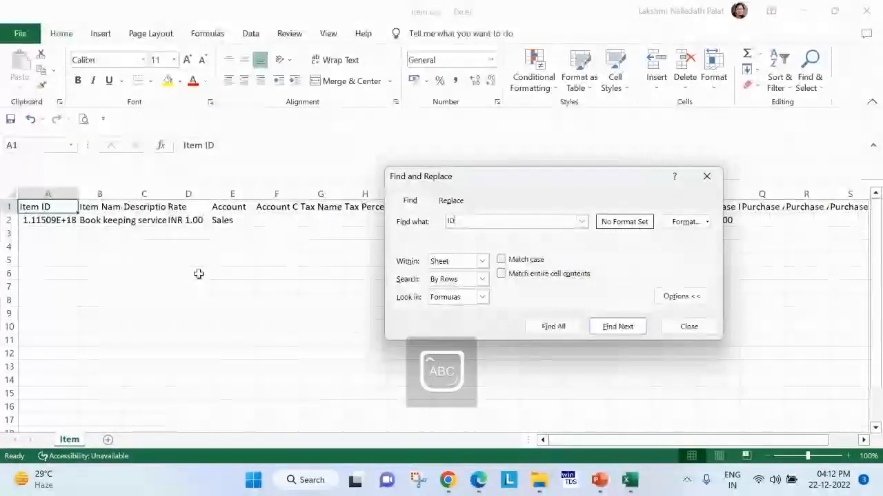
key("Return")
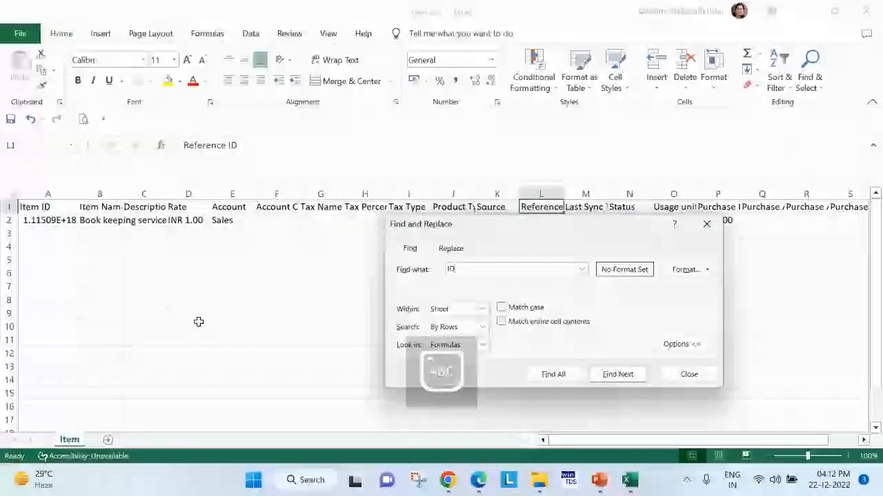
left_click(705, 224)
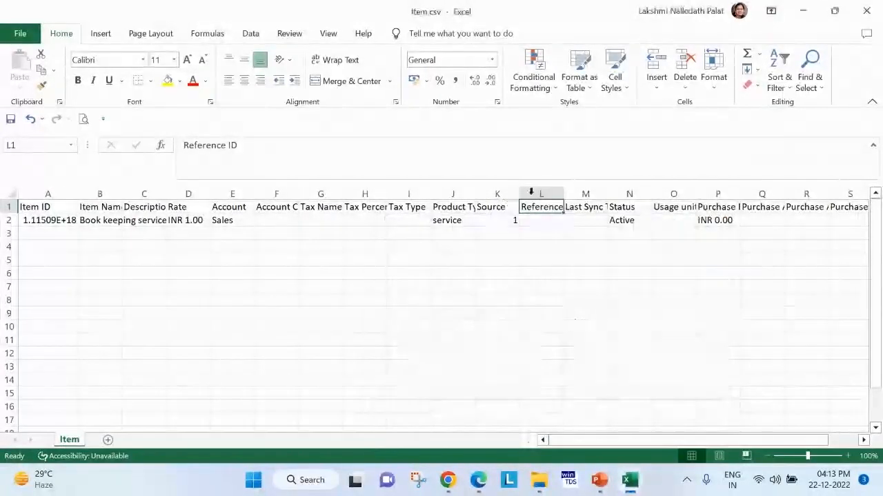
left_click(539, 194)
right_click(540, 194)
left_click(576, 333)
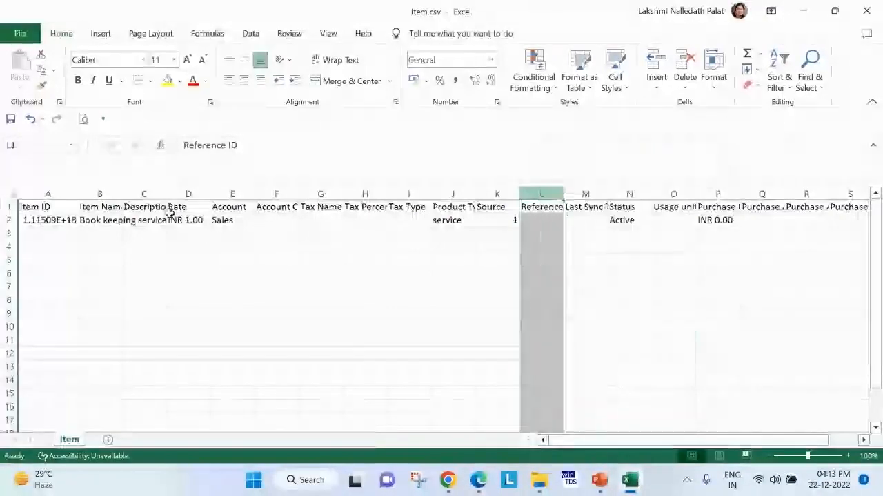
Delete the Item ID column from the sheet.
left_click(47, 194)
right_click(48, 194)
left_click(171, 337)
key("ctrl+minus")
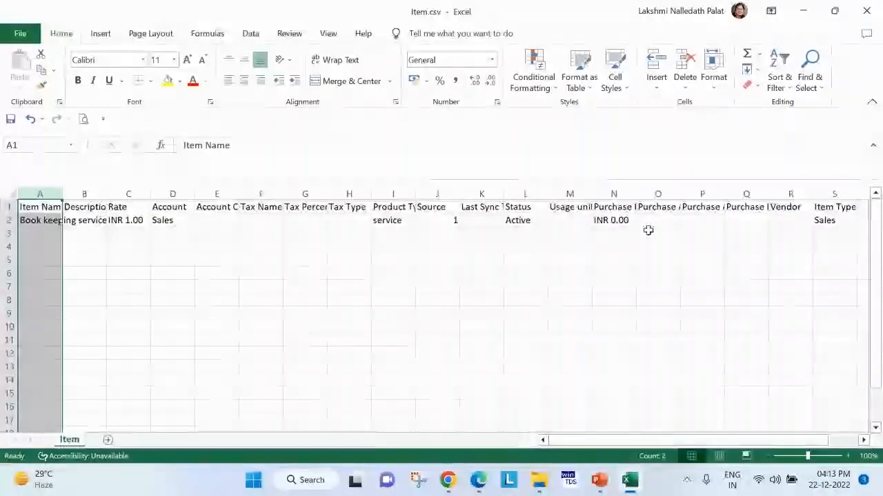
Fill the item name "Book keeping services" down from row 2 to rows 3 through 6.
key("Down")
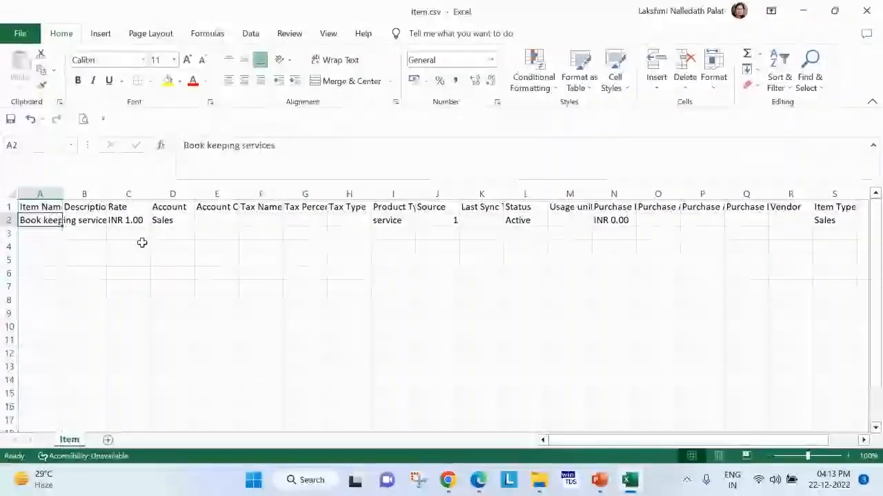
left_click_drag(62, 228, 62, 279)
key("Down")
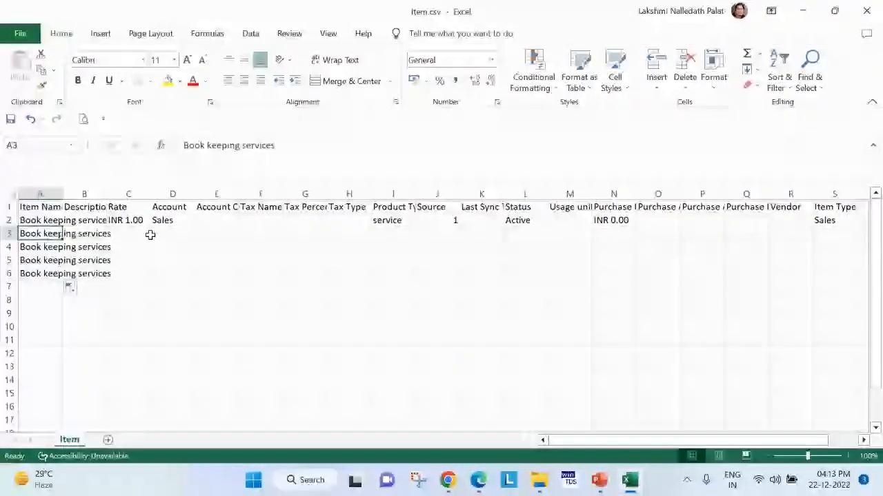
Shorten the item name in row 3 to "Book keeping".
left_click(280, 153)
double_click(256, 146)
key("BackSpace")
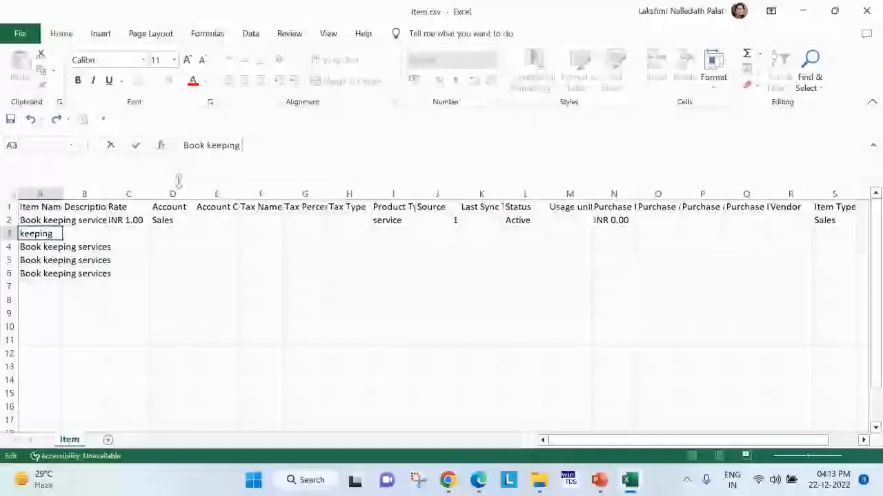
key("Return")
Change the item name in row 4 to "Accounting services".
left_click_drag(205, 146, 119, 152)
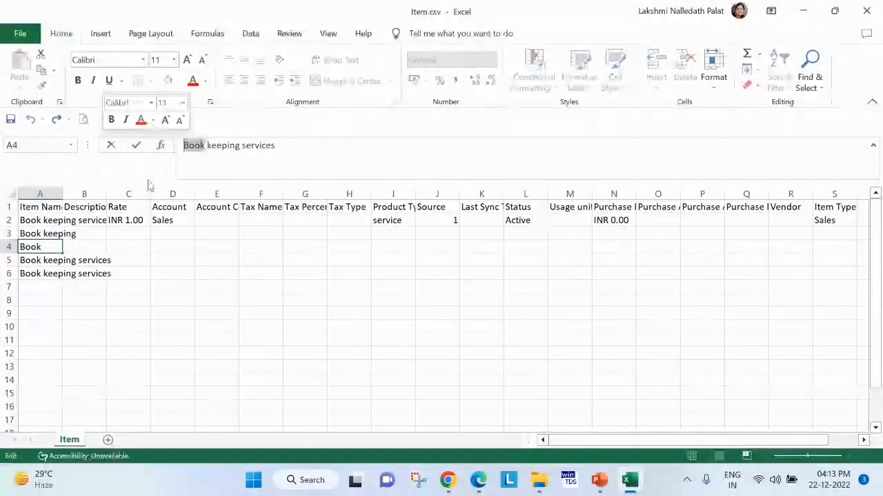
left_click_drag(236, 148, 78, 153)
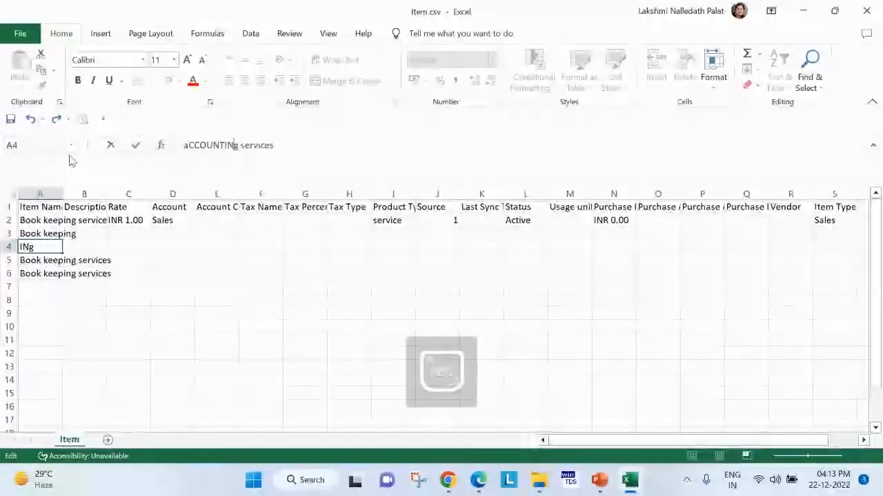
key("BackSpace")
key("BackSpace")
key("BackSpace")
key("BackSpace")
key("BackSpace")
key("BackSpace")
key("BackSpace")
key("BackSpace")
key("BackSpace")
type("Acco")
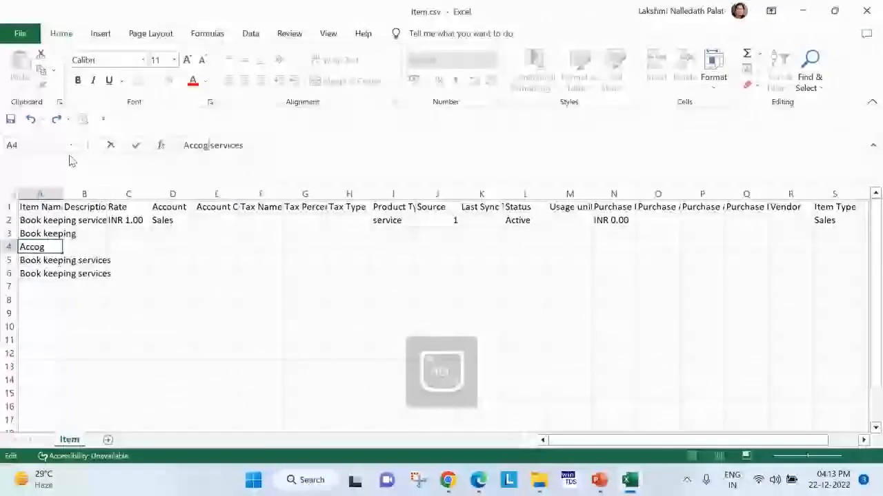
type("un")
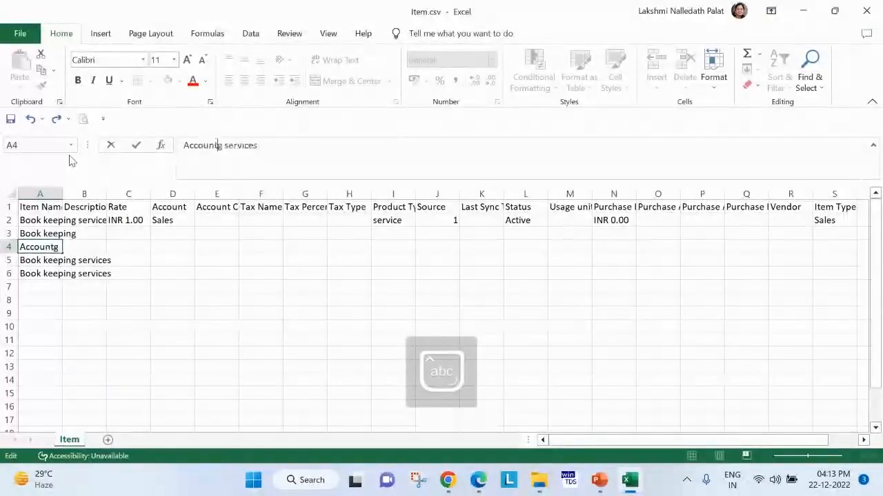
type("tin")
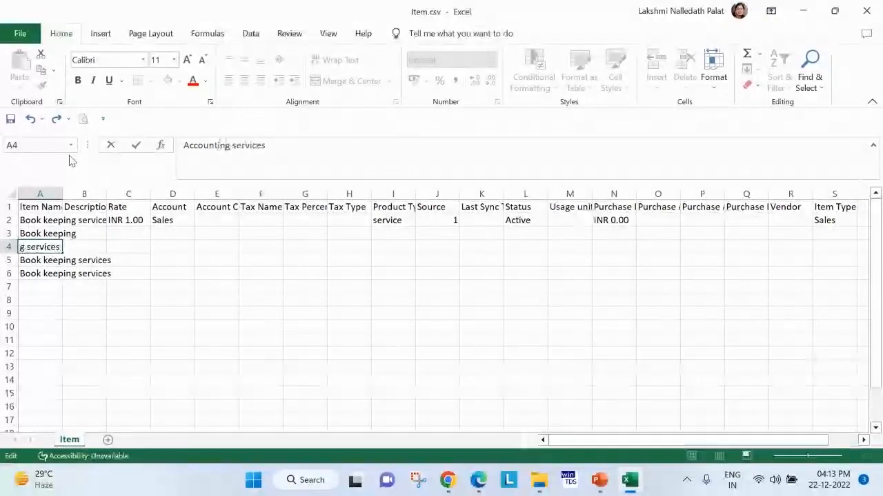
Replace the item name in row 5 with "Taxation".
left_click(31, 260)
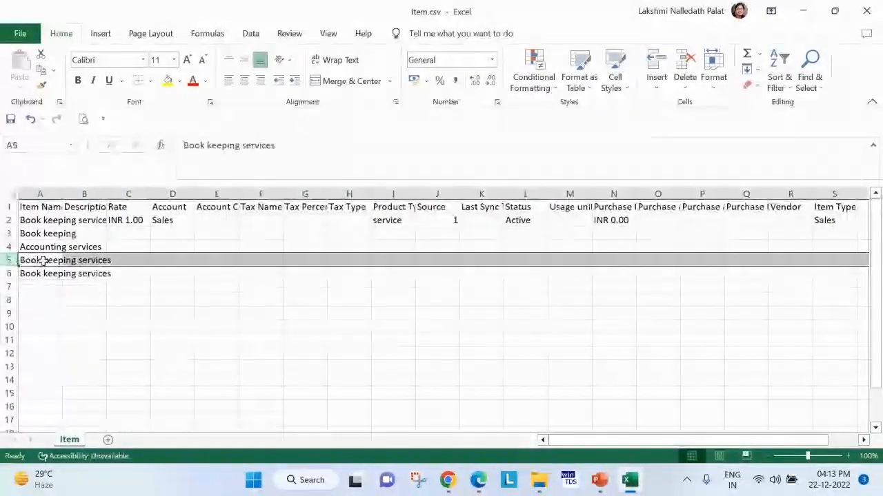
type("Taxation")
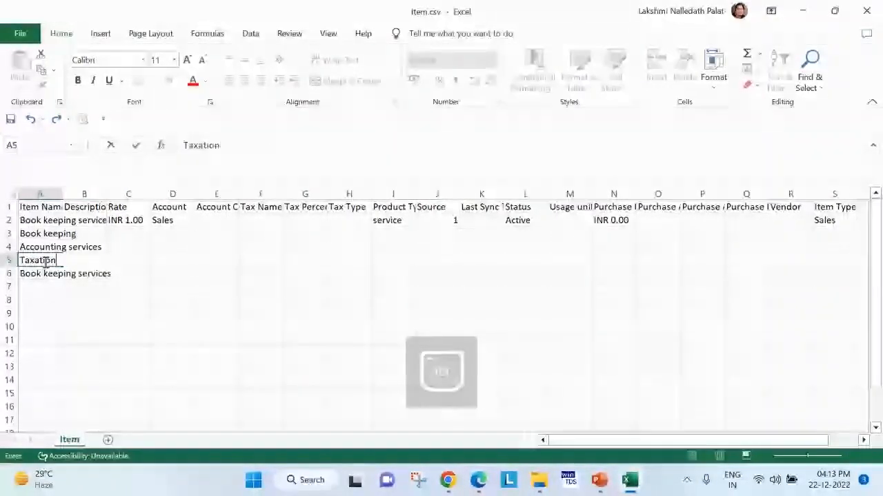
left_click(89, 322)
Clear the surplus item name from row 6 and autofit the width of the Item Name column.
right_click(10, 273)
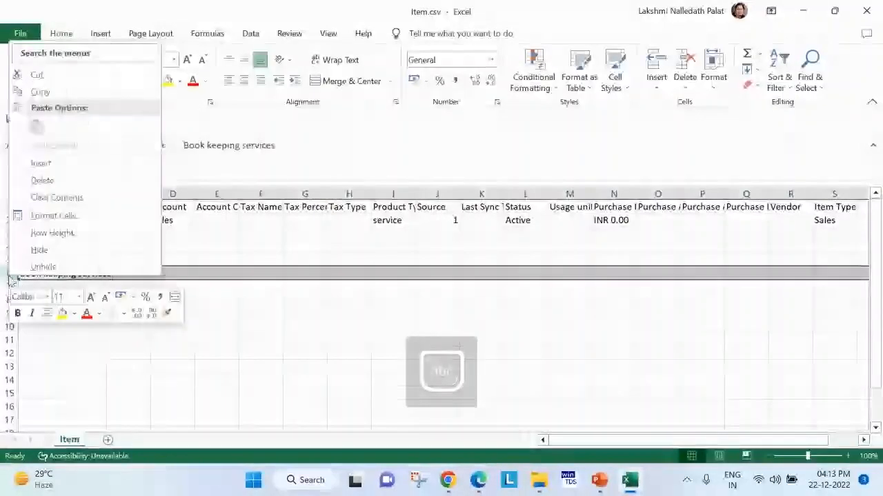
key("Escape")
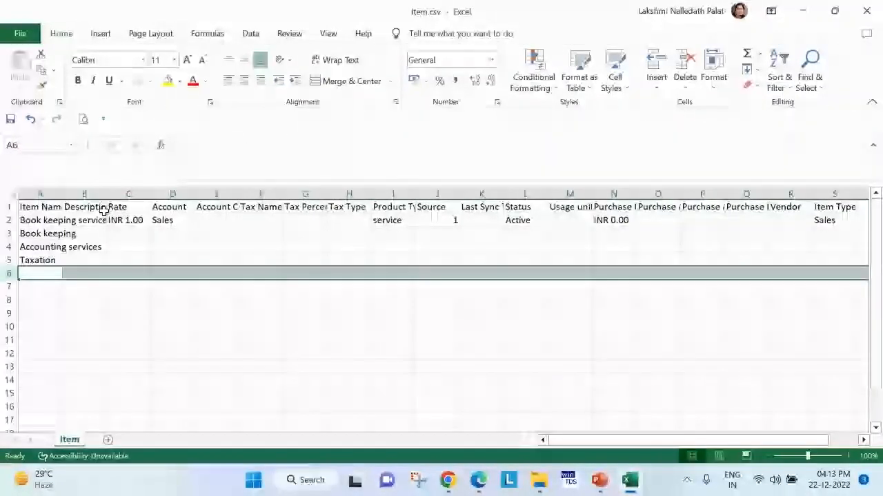
double_click(63, 194)
Copy the Rate and Account values from row 2 into rows 3 through 5.
left_click_drag(165, 219, 174, 258)
key("ctrl+c")
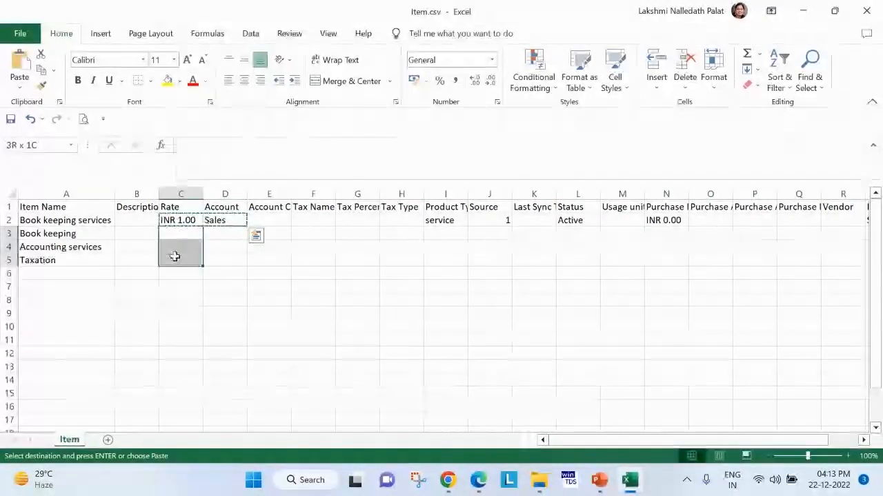
key("ctrl+v")
Set the rate to INR 2 for Book keeping and INR 5 for Accounting services.
double_click(179, 233)
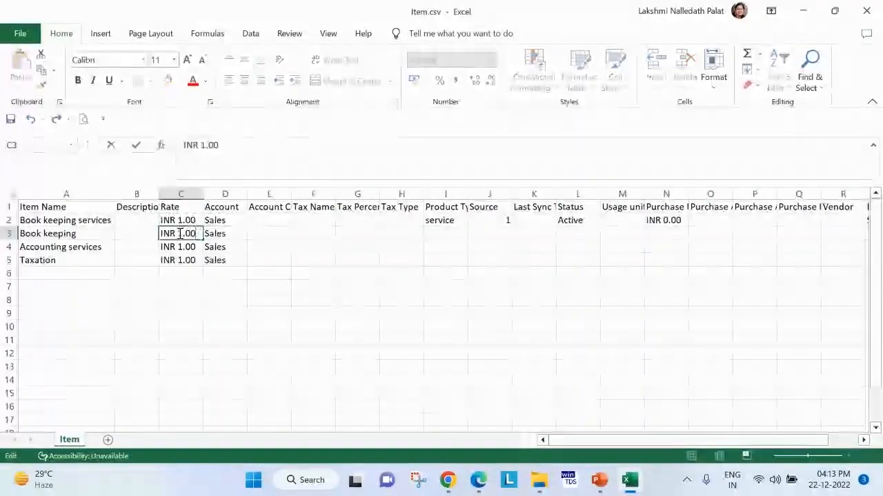
type("2")
left_click(210, 248)
double_click(182, 247)
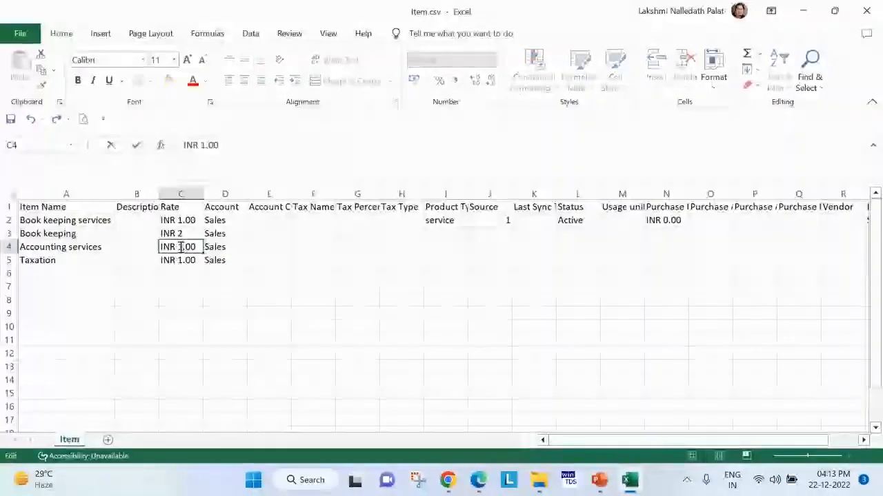
type("5")
left_click(289, 309)
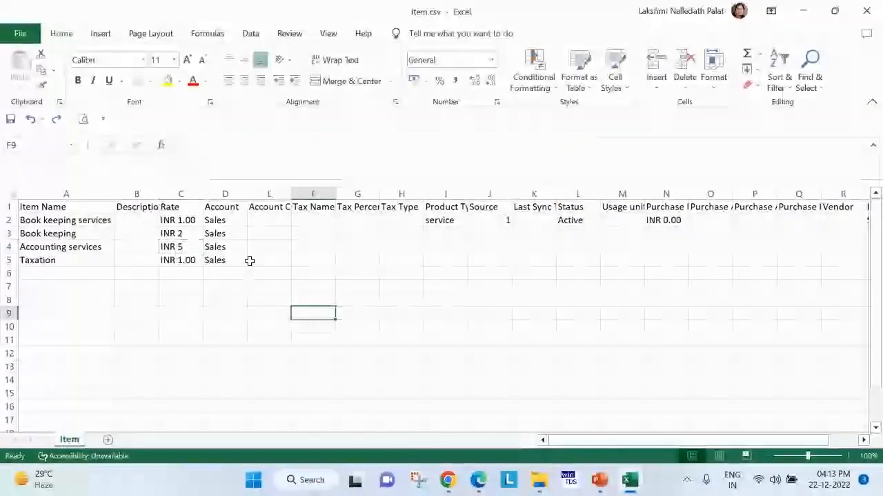
left_click(216, 233)
Copy the product type "service" from row 2 into rows 3 through 5.
left_click(444, 219)
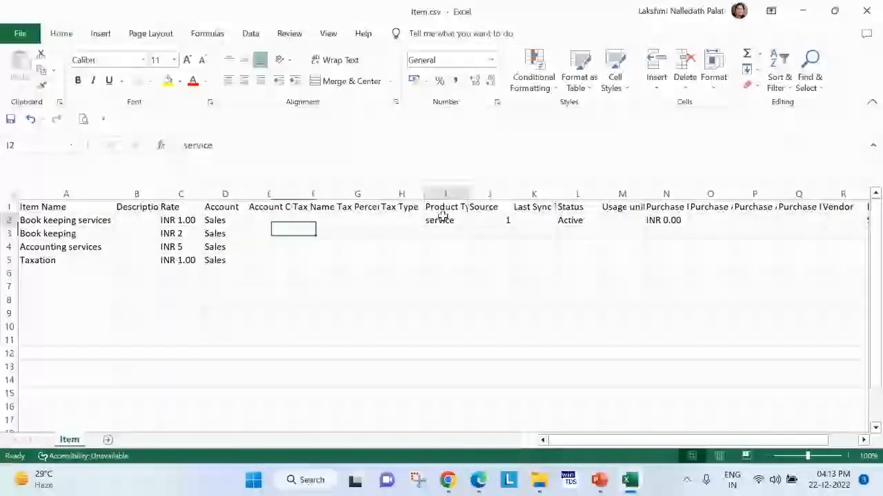
key("ctrl+c")
left_click_drag(457, 235, 440, 256)
key("ctrl+v")
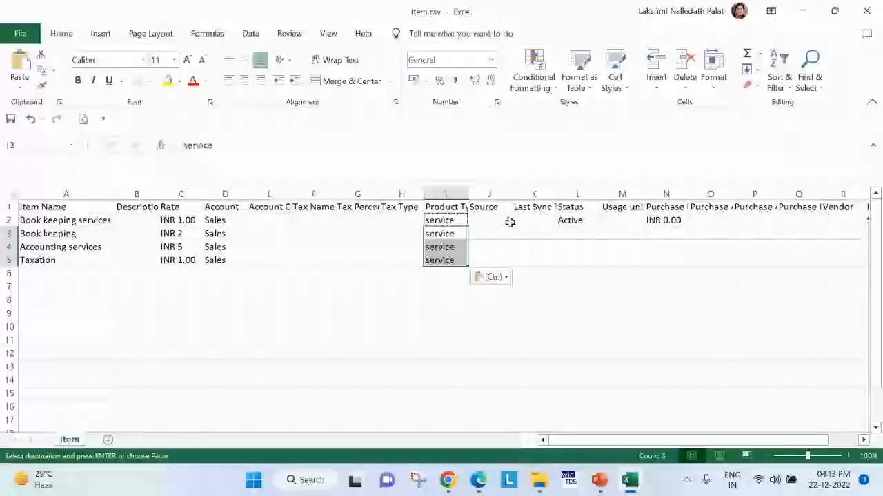
Copy the row 2 values in columns J through N, from Source to the purchase rate, into rows 3 through 5.
left_click_drag(506, 220, 669, 219)
key("ctrl+c")
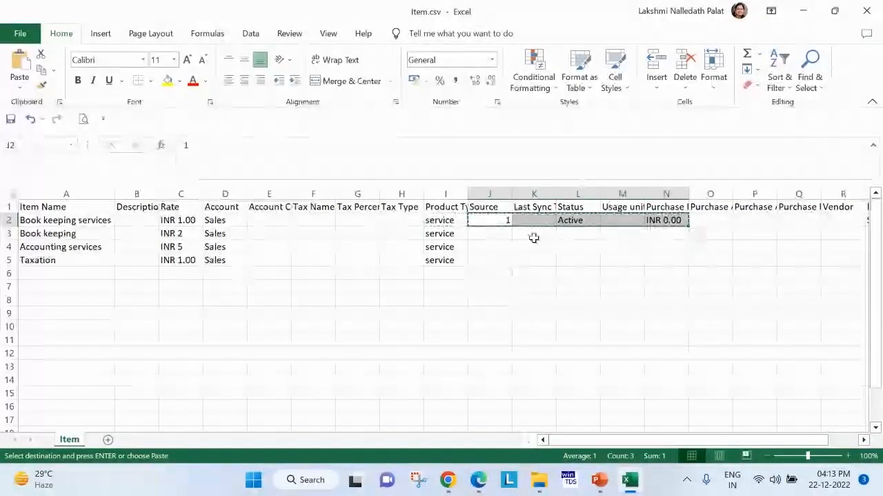
left_click_drag(507, 234, 489, 255)
key("ctrl+v")
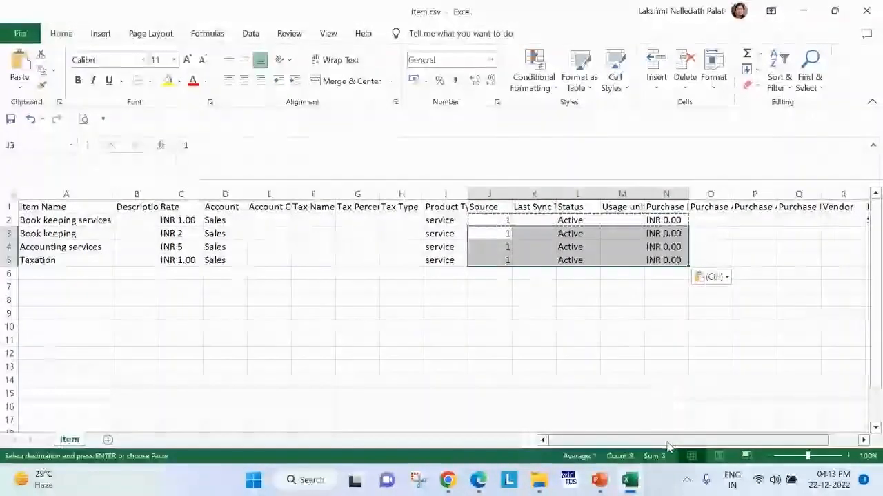
Copy the item type "Sales" from row 2 into rows 3 through 5.
scroll(664, 398, "right", 2)
left_click(751, 222)
key("ctrl+c")
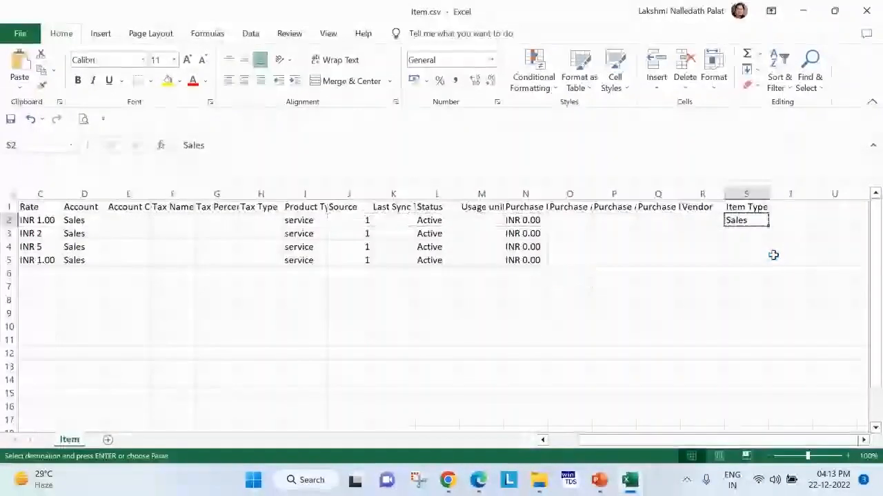
left_click_drag(740, 237, 735, 256)
key("ctrl+v")
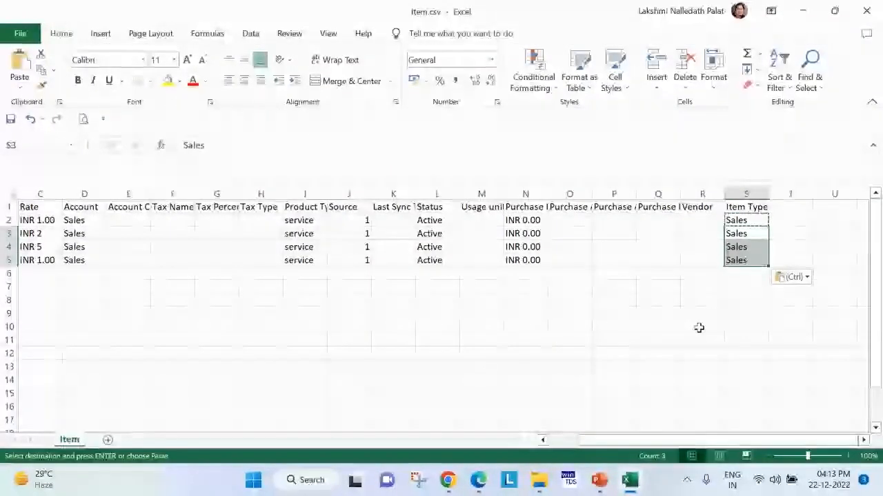
Check the completed item rows and close the Item.csv workbook to return to Zoho Books.
left_click_drag(706, 443, 544, 446)
key("Escape")
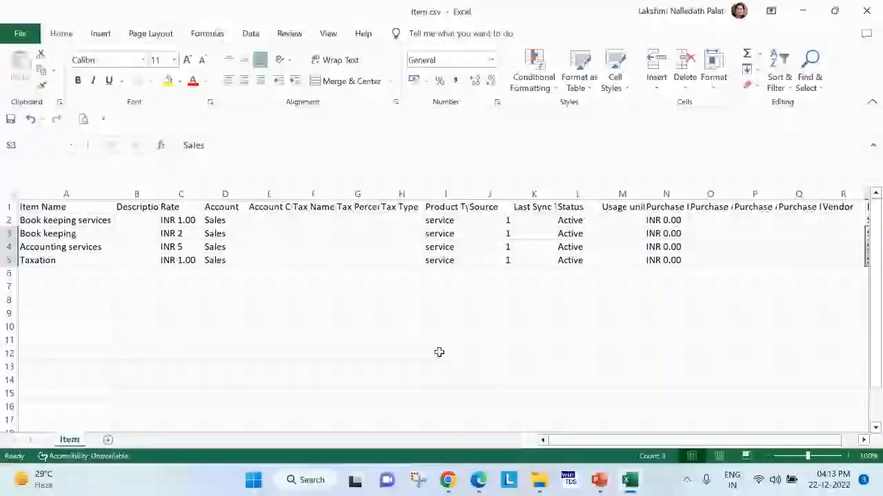
left_click(421, 338)
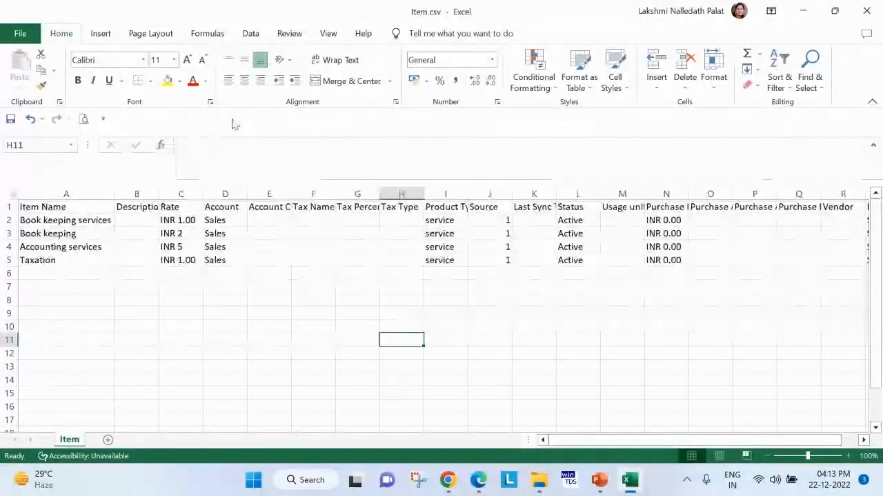
left_click(864, 12)
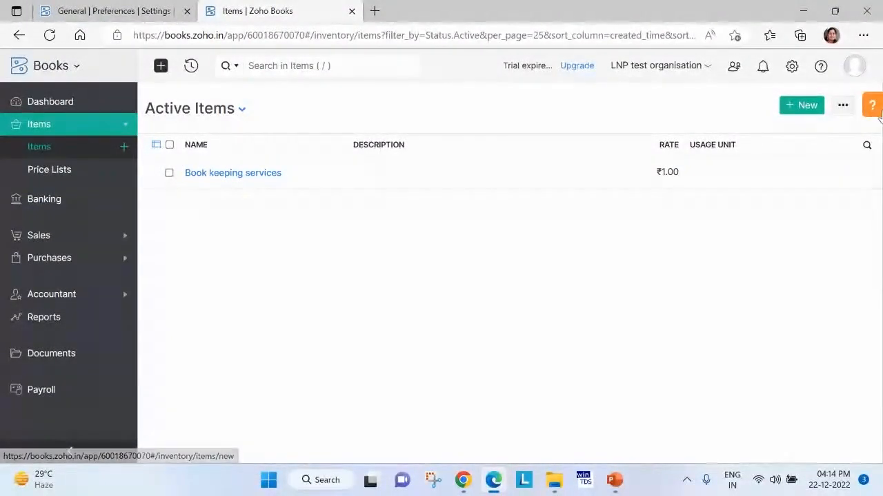
Start an items import and choose Item.csv from the Downloads folder as the upload file.
left_click(842, 107)
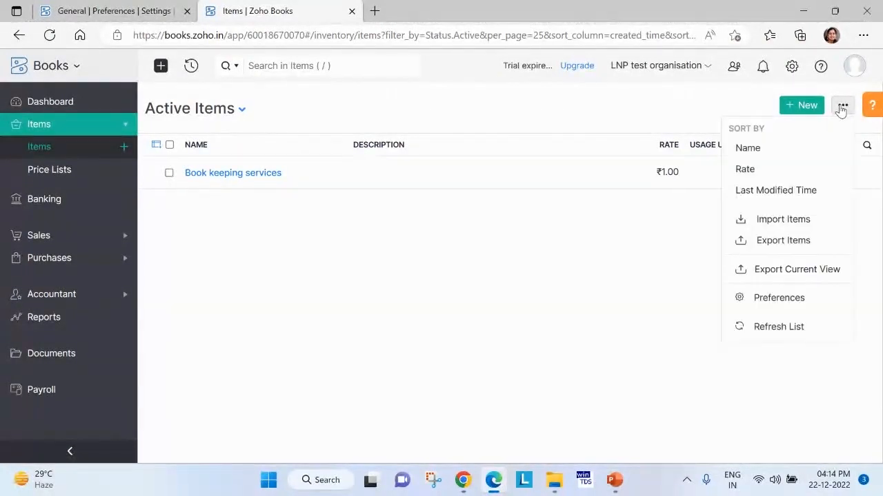
left_click(815, 219)
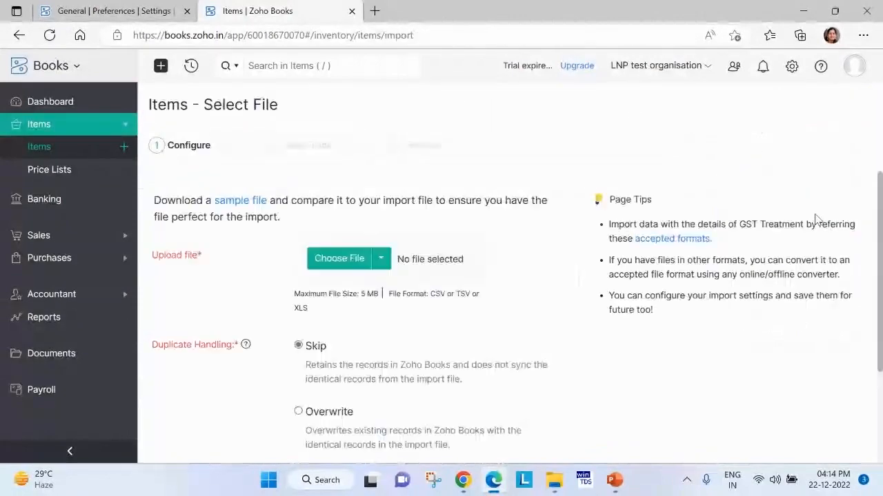
left_click(357, 267)
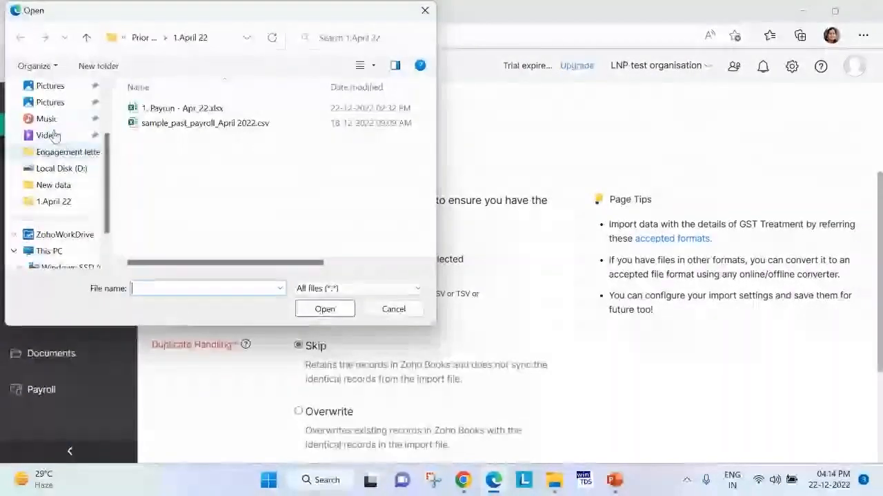
scroll(55, 136, "up", 2)
left_click(45, 151)
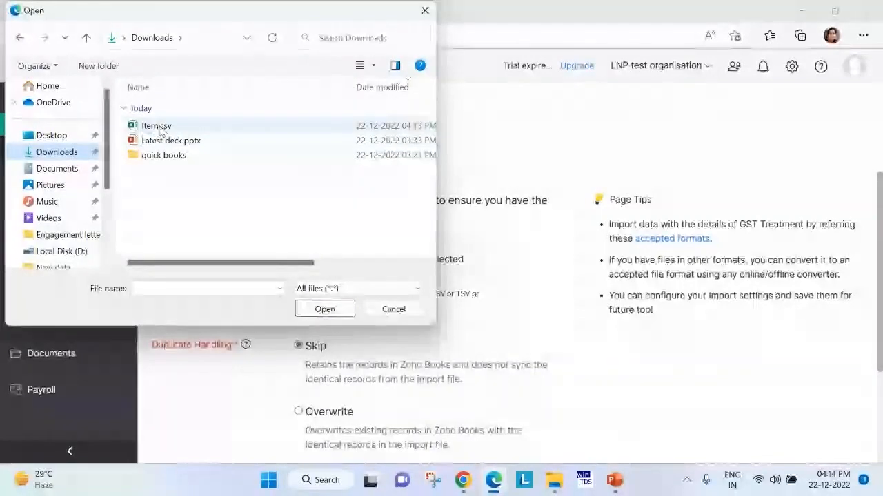
left_click(158, 127)
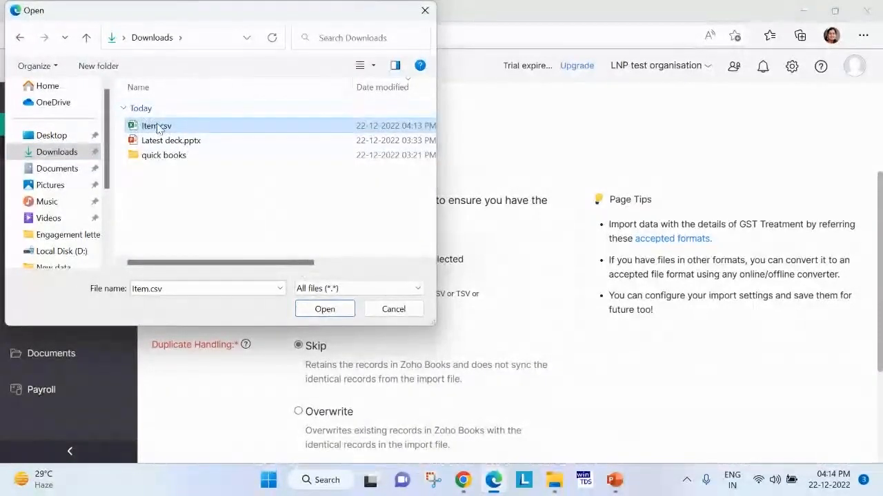
left_click(325, 309)
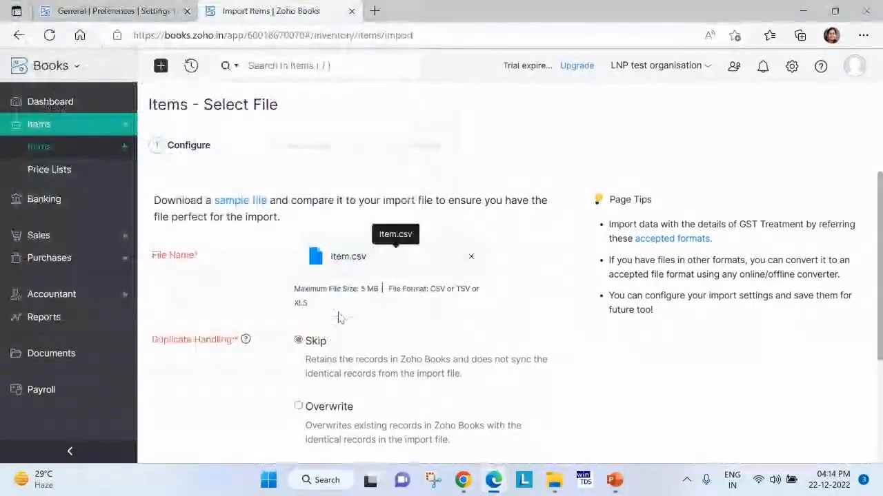
Keep duplicate handling on Skip, UTF-8 (Unicode) encoding and the comma delimiter, and continue to field mapping.
scroll(329, 363, "down", 2)
scroll(290, 345, "down", 1)
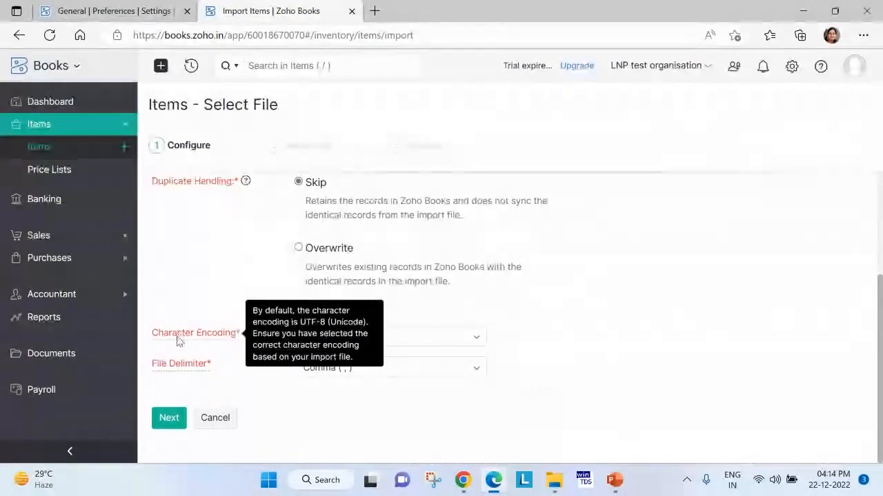
mouse_move(181, 370)
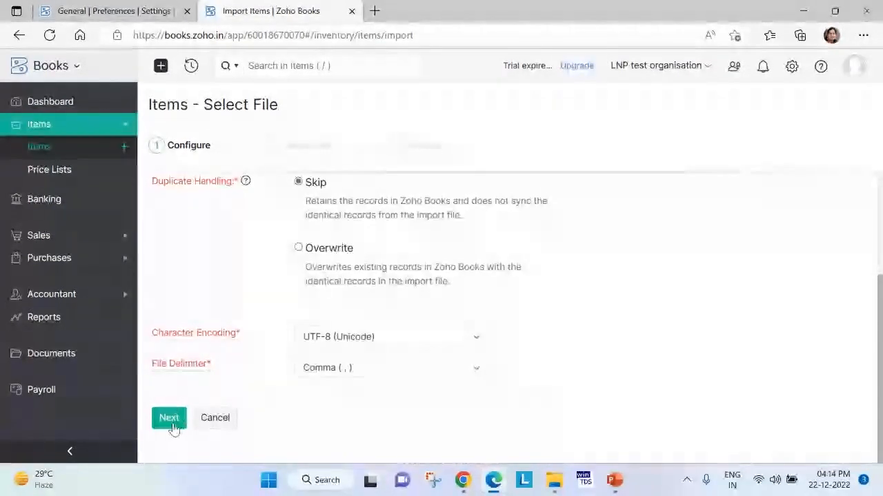
left_click(171, 427)
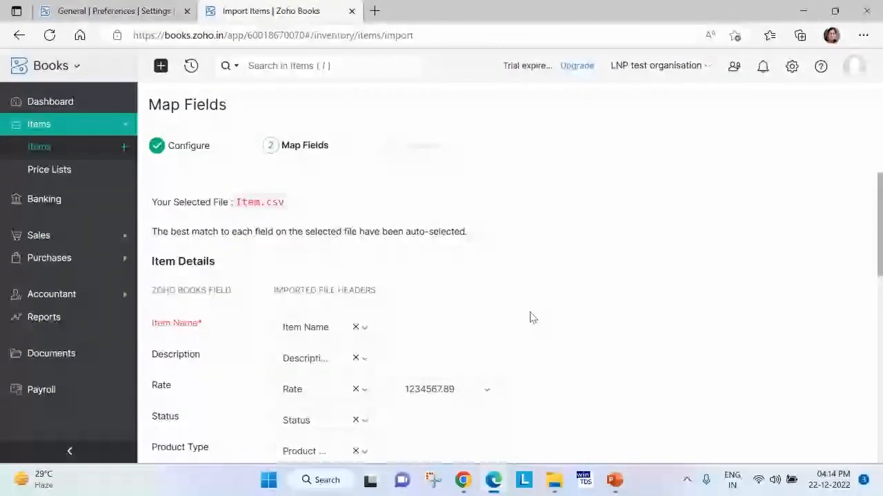
Review the auto-matched item and tax field mappings for Item.csv, including Purchase Account, and continue to the import preview.
scroll(529, 315, "down", 1)
scroll(531, 317, "down", 3)
scroll(522, 325, "up", 2)
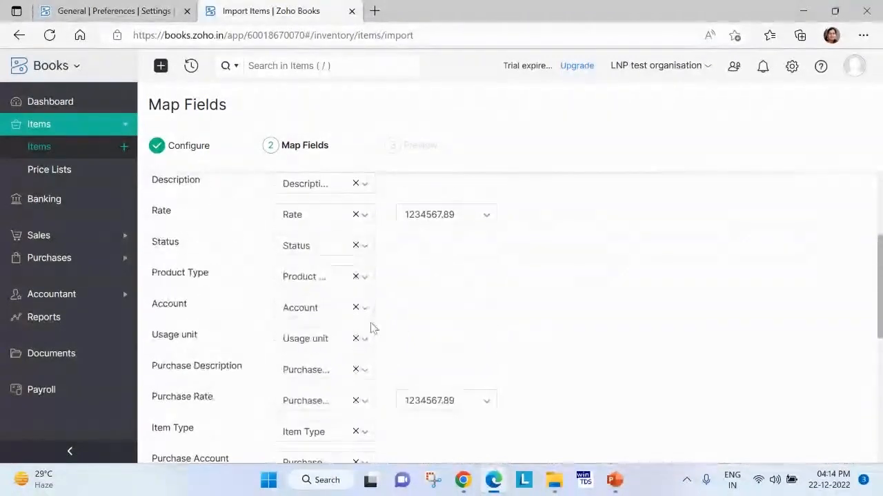
scroll(321, 357, "down", 1)
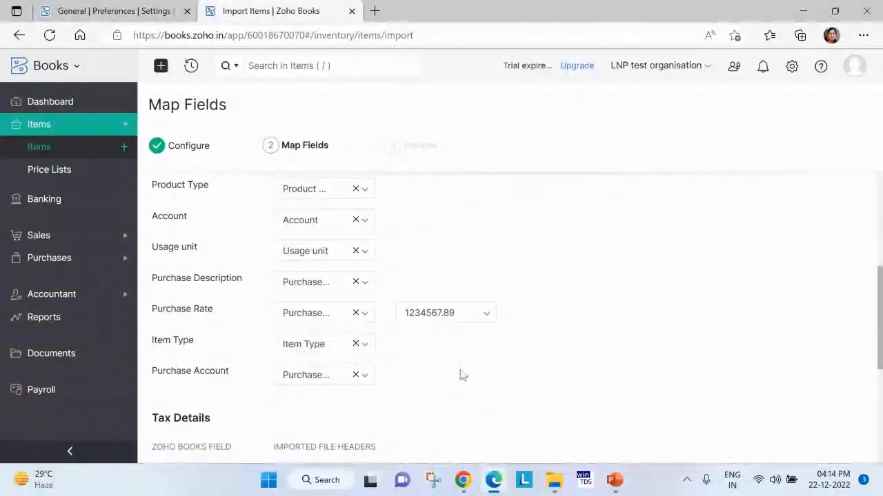
scroll(374, 351, "down", 1)
scroll(356, 357, "down", 1)
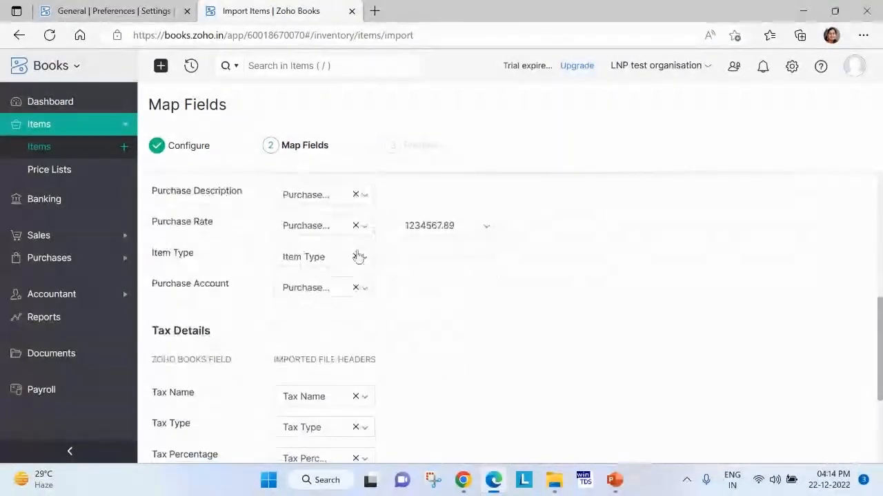
left_click_drag(246, 289, 163, 289)
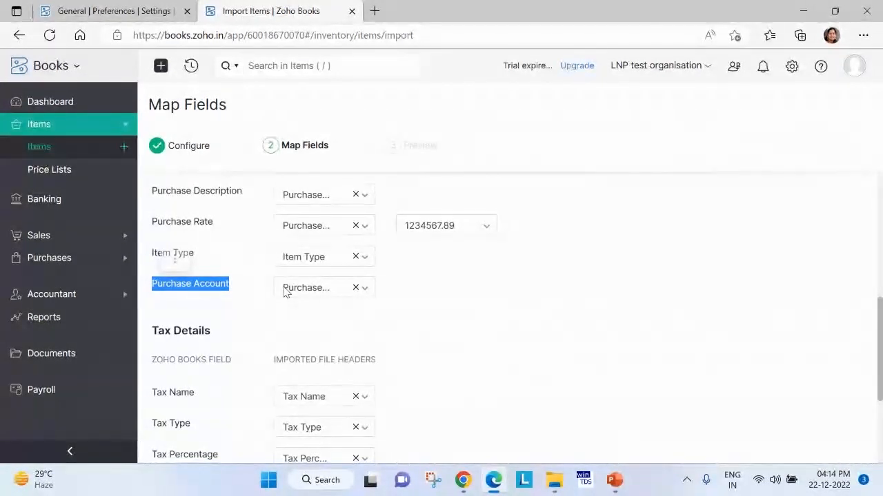
scroll(441, 337, "down", 3)
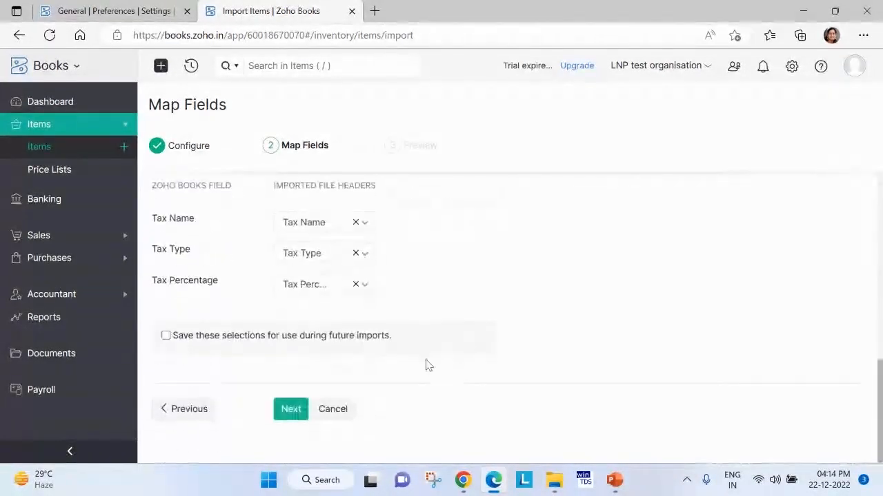
left_click(290, 414)
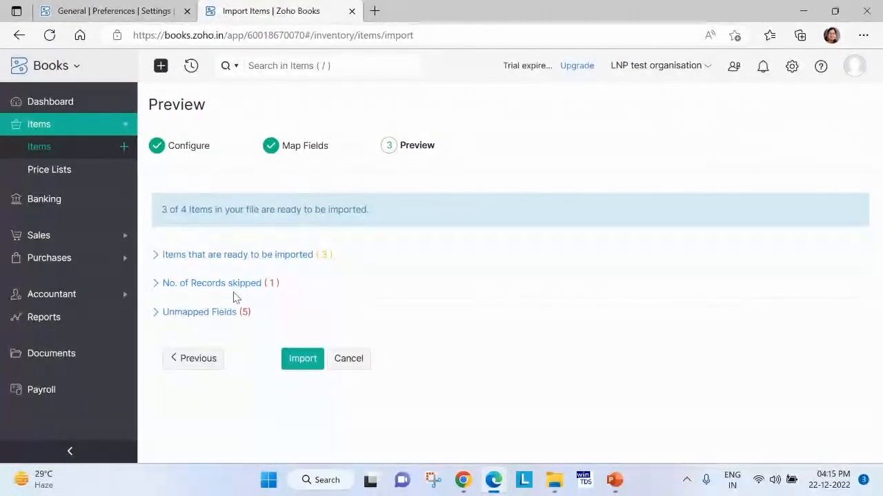
Expand the items ready for import and the skipped records to examine which row is skipped and why.
left_click(337, 258)
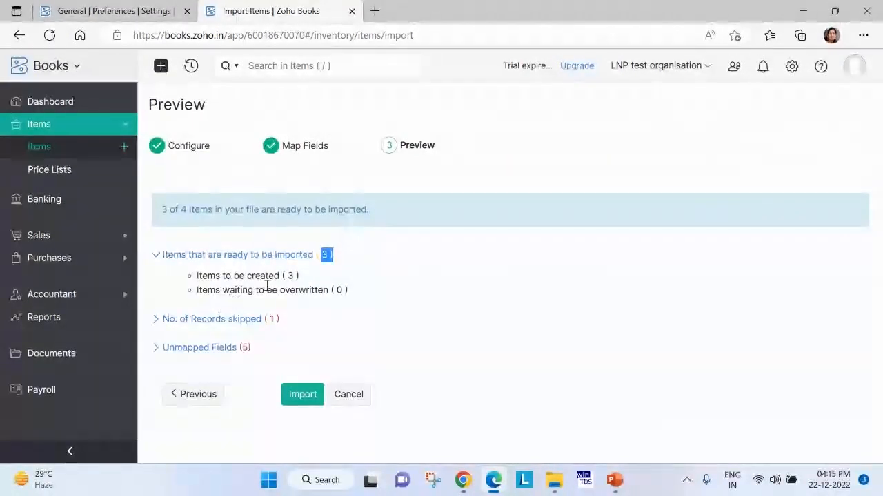
left_click(234, 320)
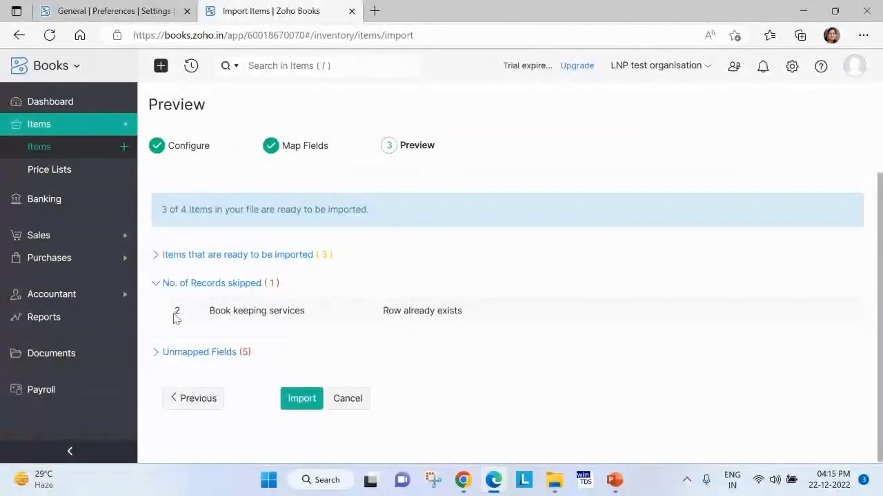
left_click_drag(174, 317, 263, 312)
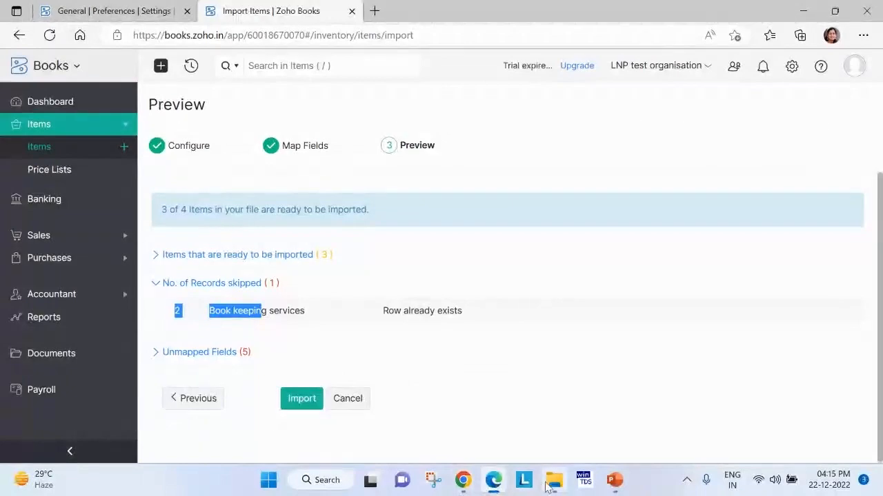
Open Item.csv from the Downloads folder in Excel, check row 2 against the skipped record, and return to the Zoho Books preview.
left_click(549, 483)
left_click(61, 171)
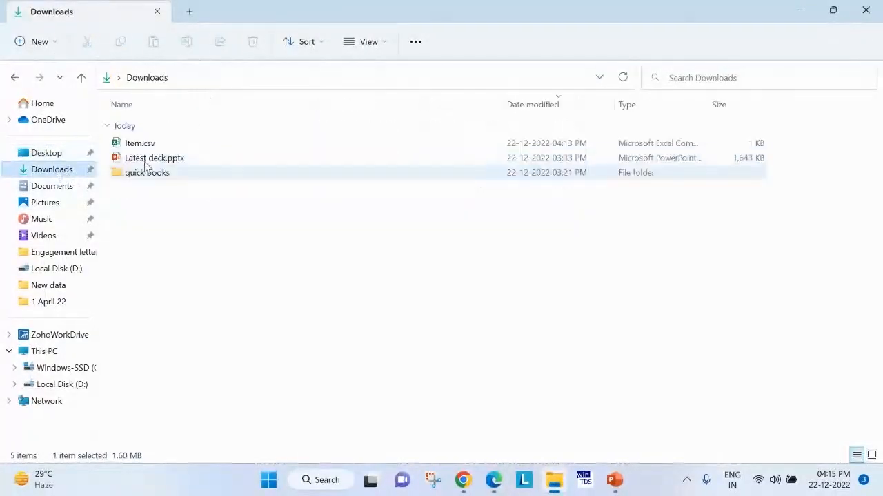
double_click(149, 143)
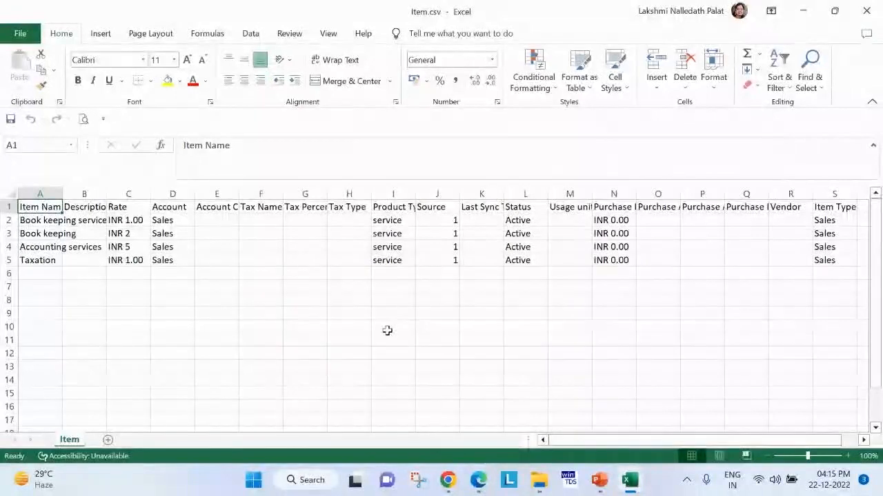
left_click(389, 328)
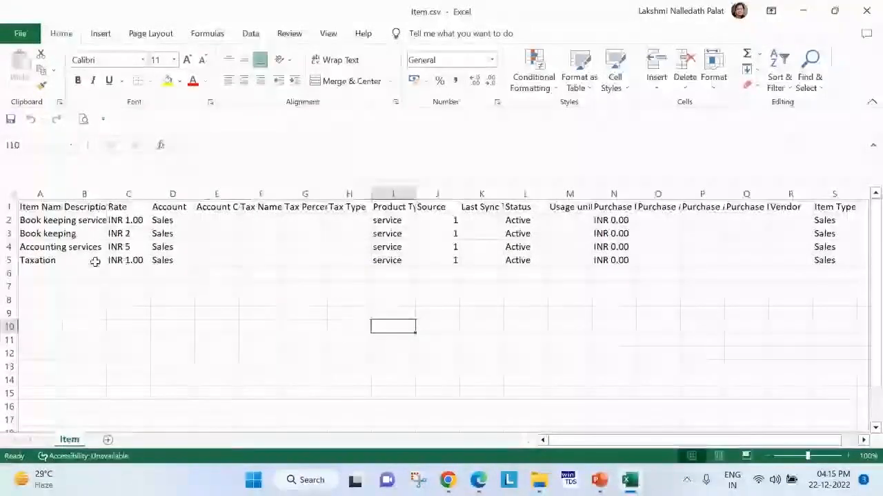
left_click(10, 220)
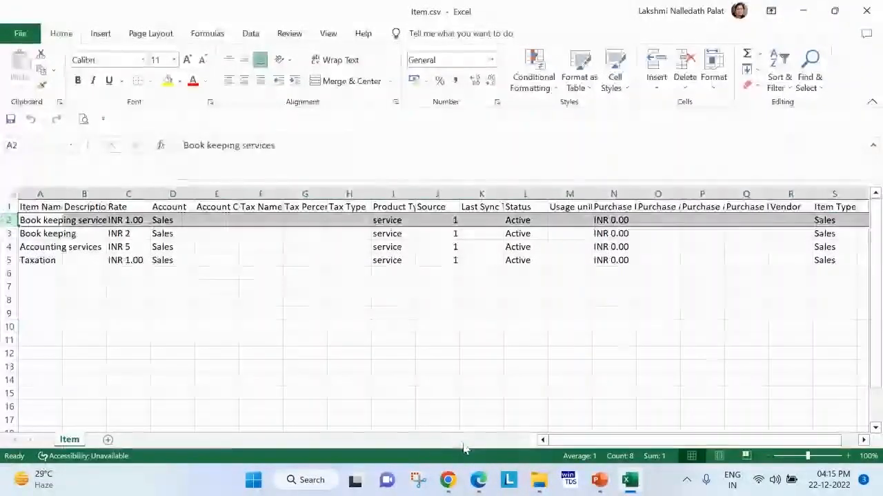
left_click(485, 474)
left_click(256, 344)
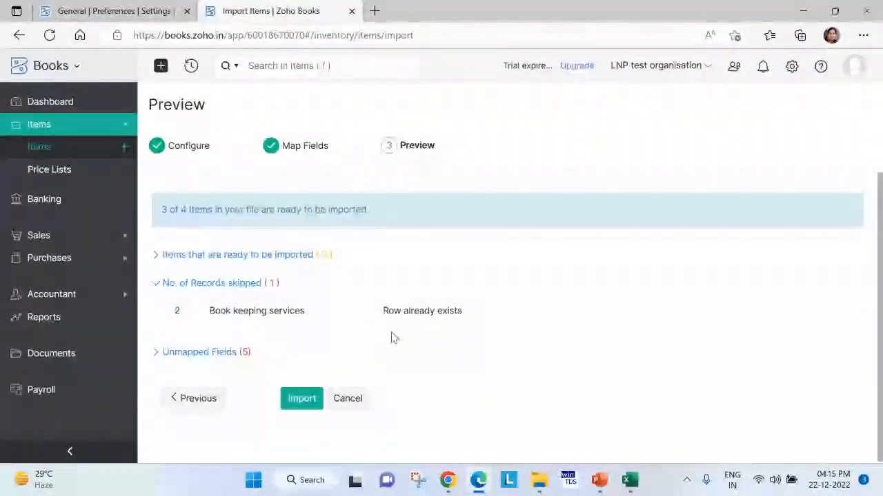
key("alt+Tab")
key("alt+Tab")
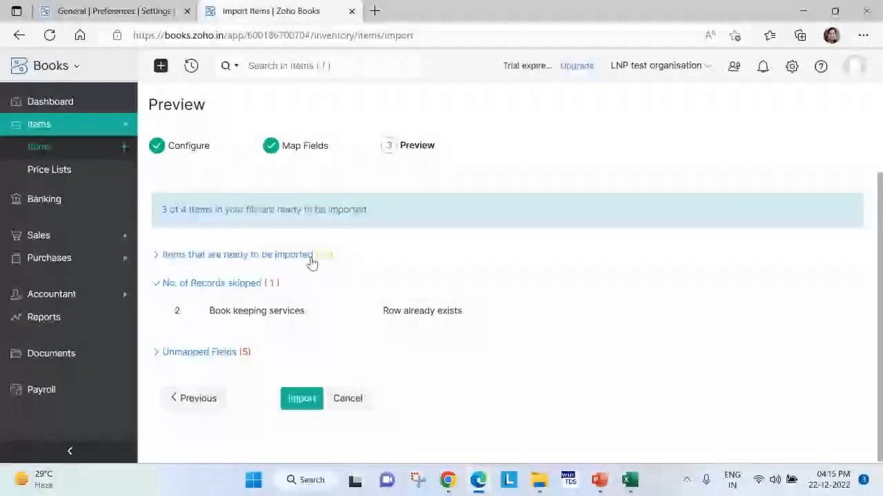
Review the unmapped fields in the preview and compare them with the Account Code column in Item.csv.
left_click(224, 353)
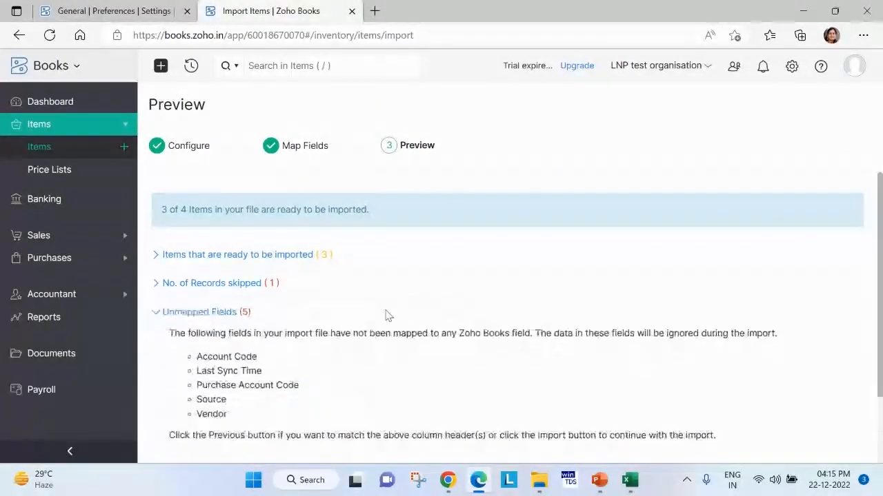
scroll(386, 318, "down", 2)
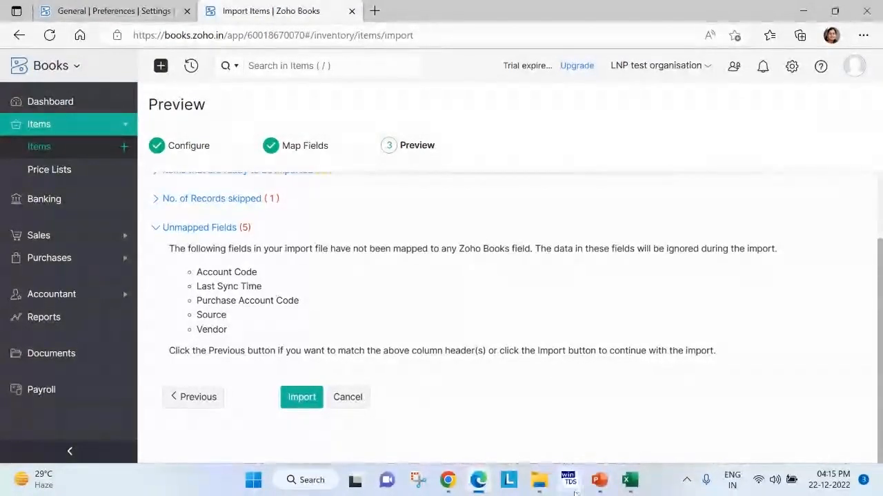
left_click(629, 481)
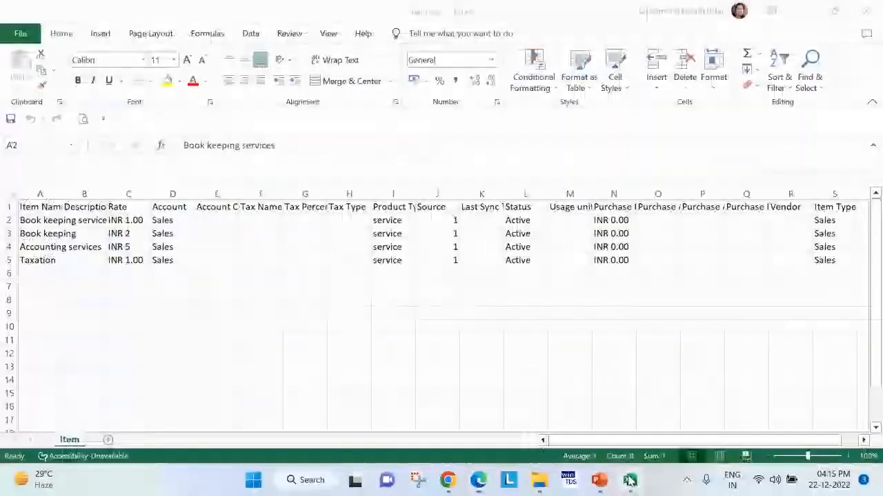
left_click(224, 208)
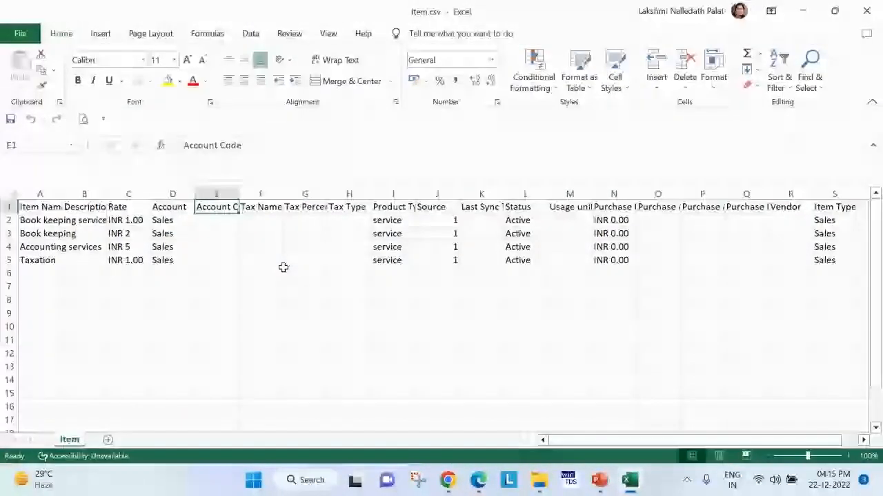
key("alt+Tab")
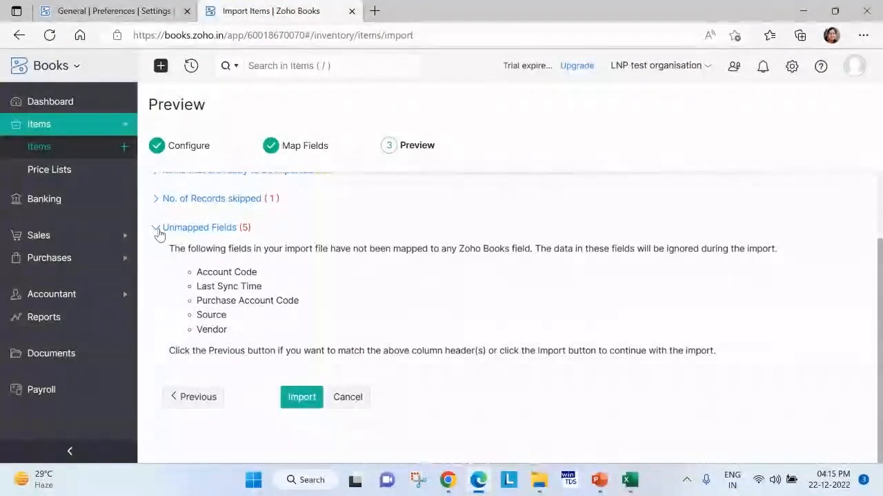
Collapse the unmapped fields section and run the import of the ready items.
left_click(160, 232)
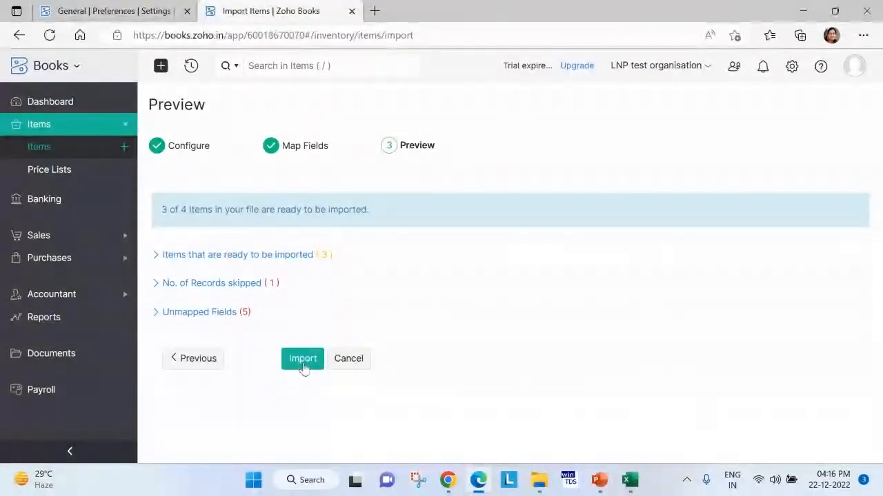
left_click(302, 359)
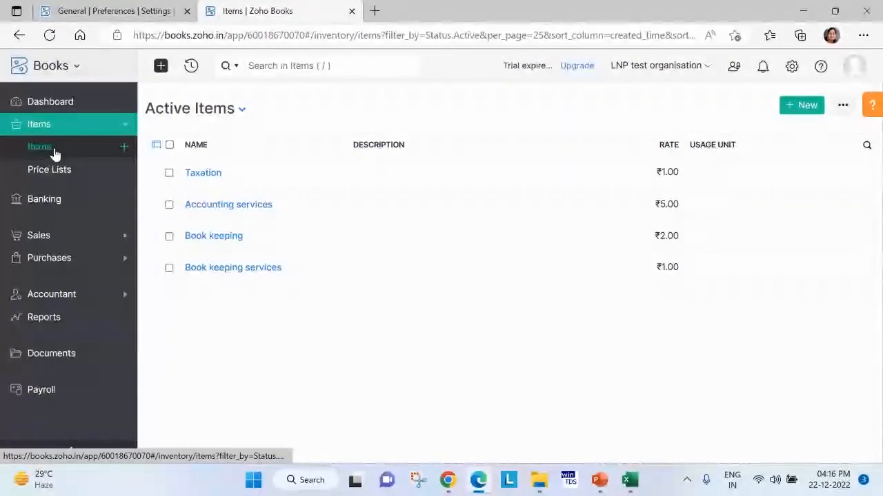
Start another items import from the Active Items list, download the sample file sample_items2.csv, and open it in Excel.
left_click(843, 105)
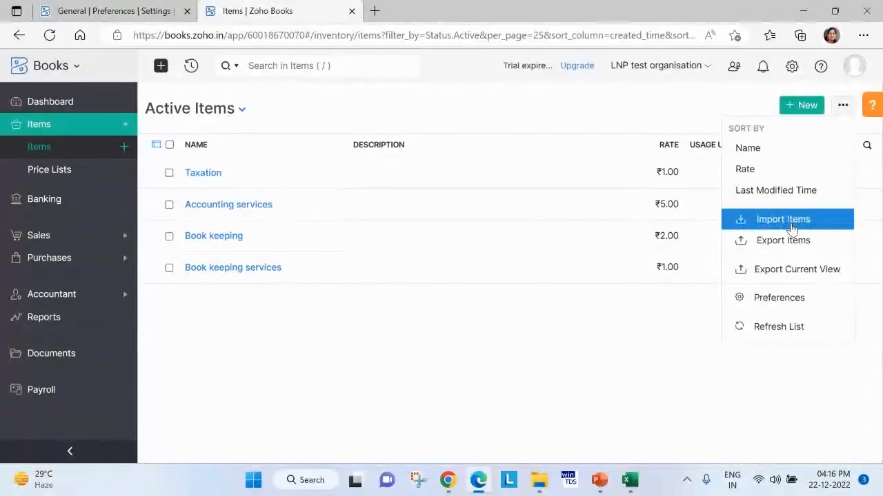
left_click(792, 228)
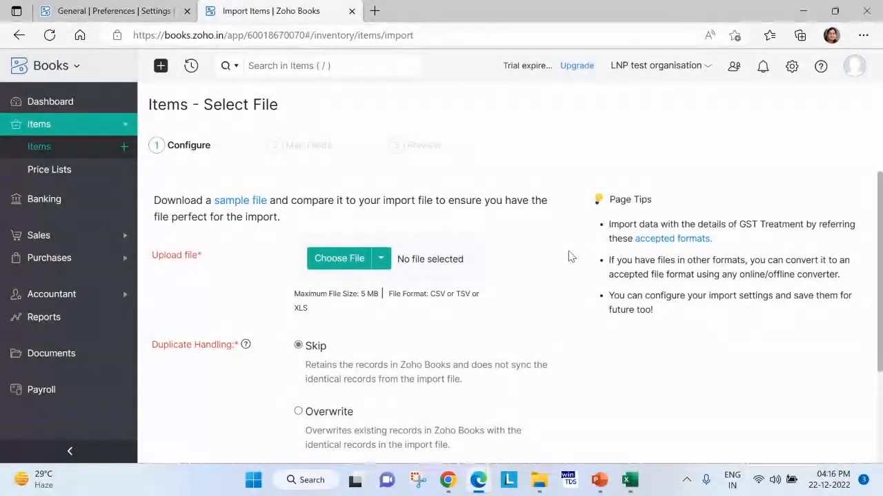
left_click(250, 205)
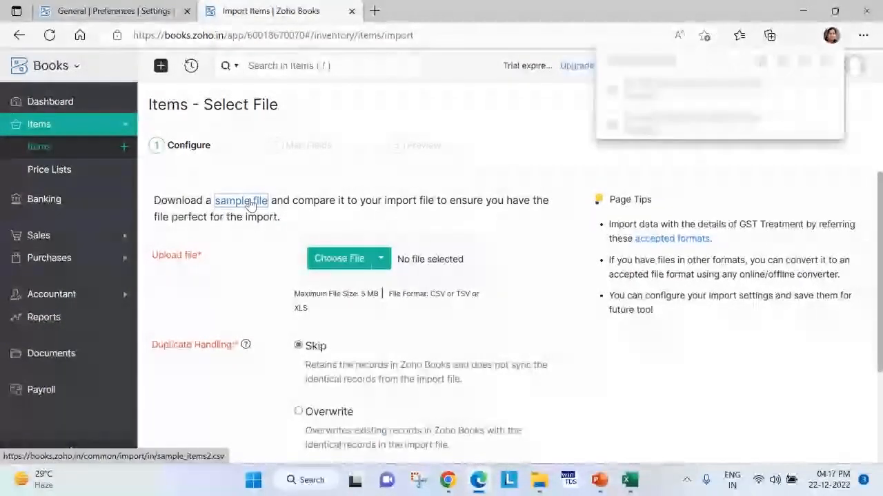
left_click(609, 96)
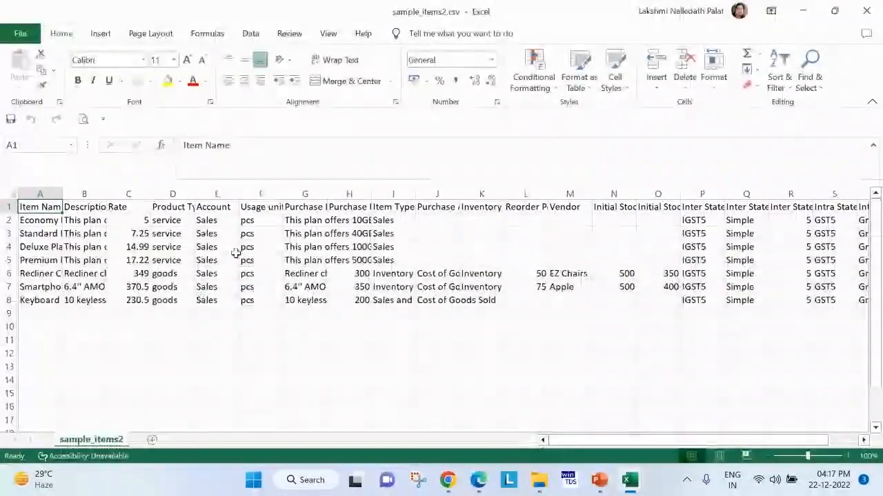
Examine the sample item rows 2 through 8, close sample_items2.csv, and return to the Zoho Books import page.
left_click_drag(9, 220, 12, 296)
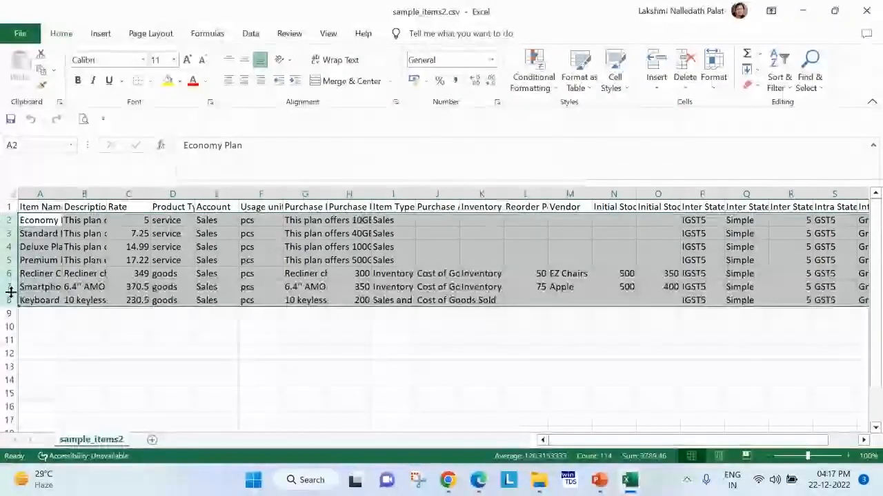
left_click(867, 11)
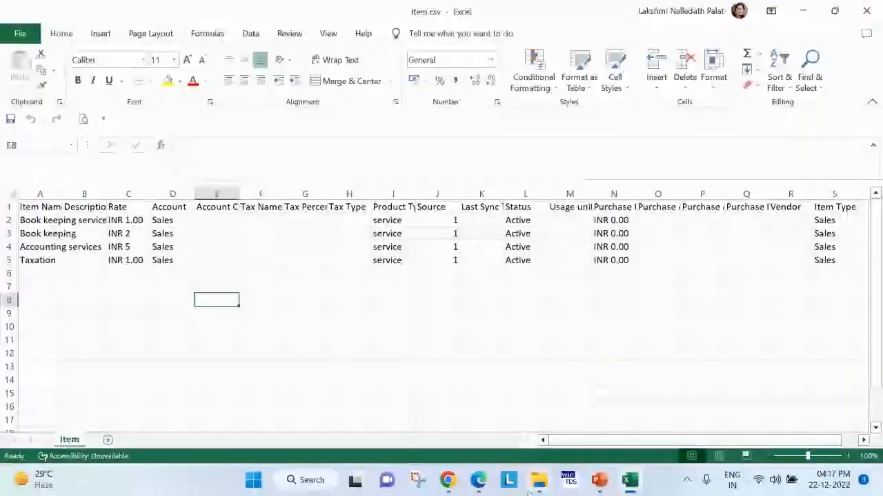
left_click(478, 481)
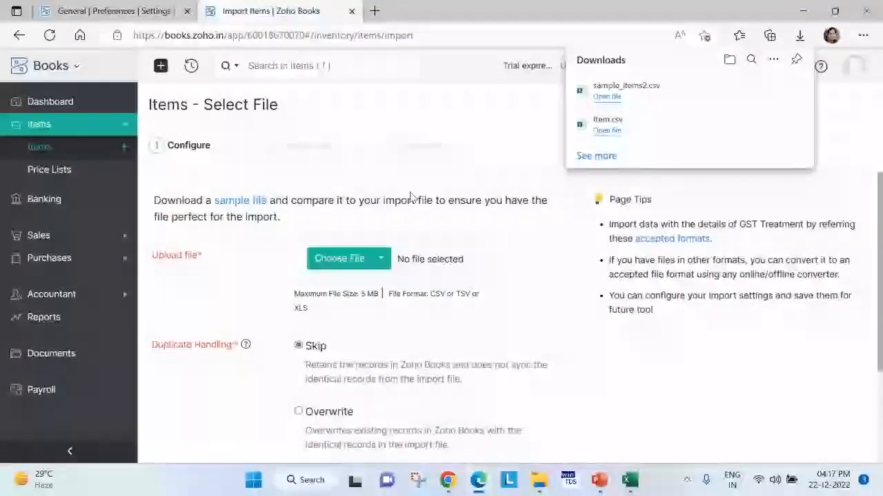
left_click(440, 166)
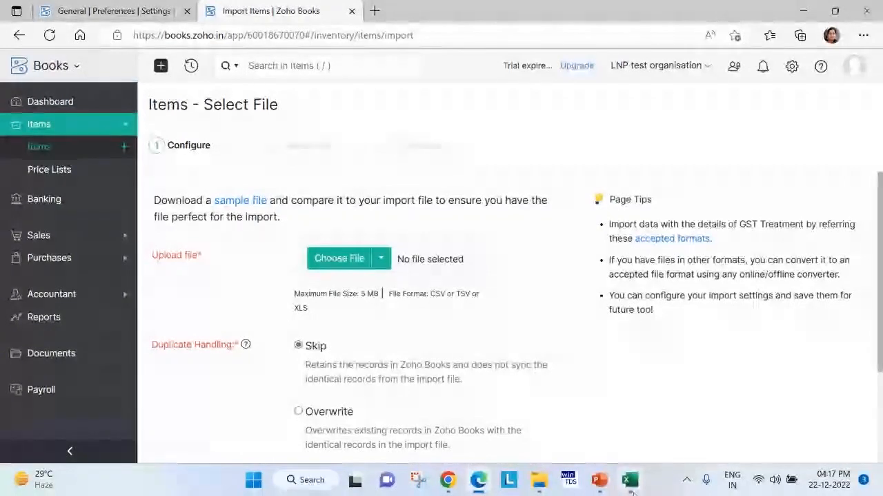
Switch to Item.csv in Excel to look over its item rows again.
mouse_move(627, 487)
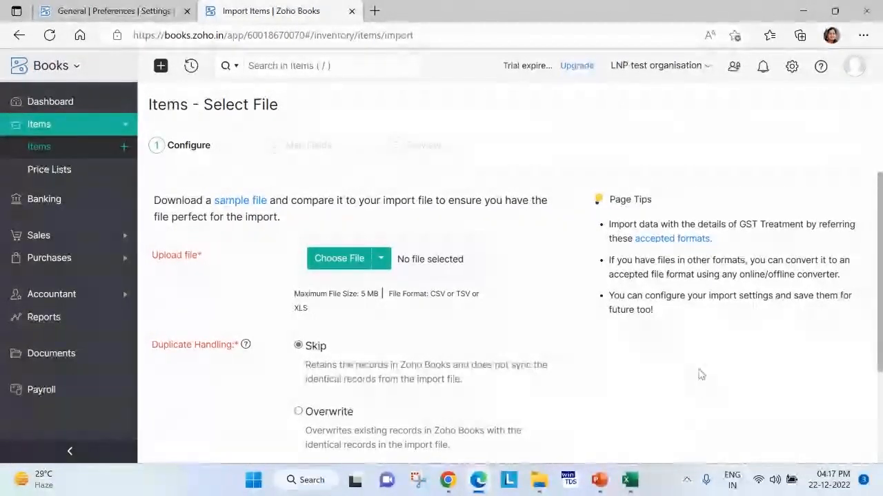
left_click(633, 483)
left_click(331, 324)
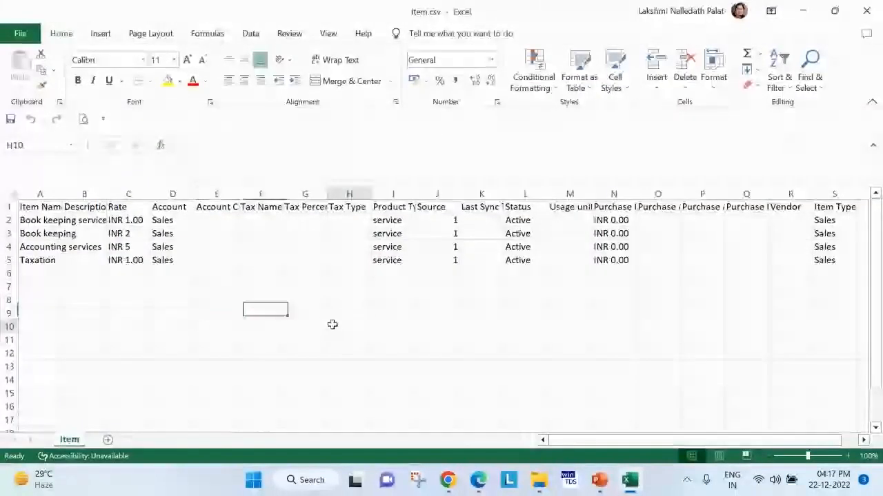
Return to Zoho Books and open the Customers list in the Sales module.
key("alt+Tab")
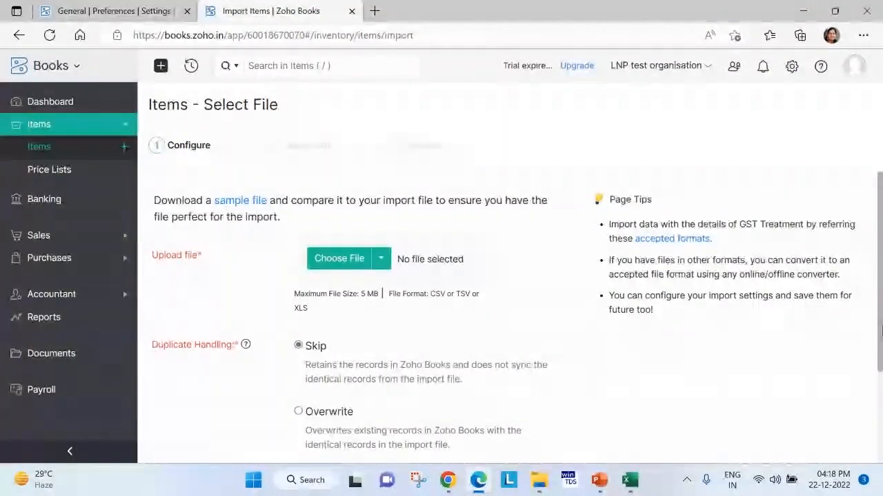
left_click(40, 236)
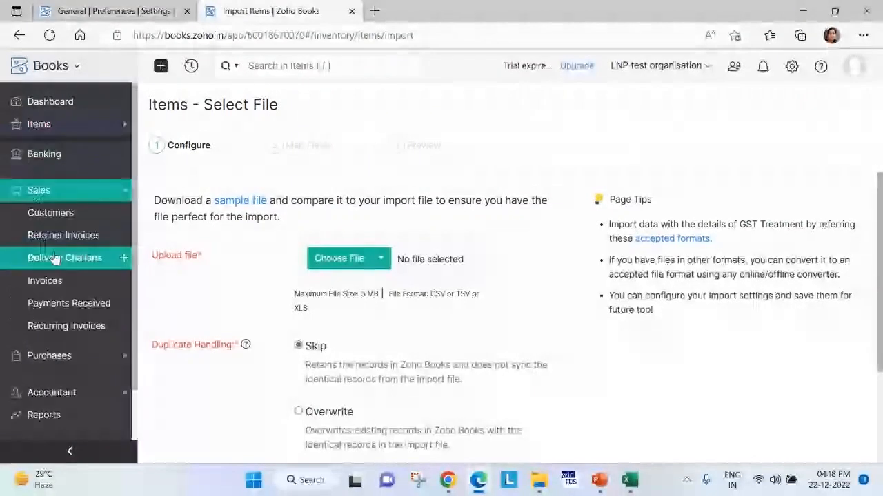
left_click(79, 218)
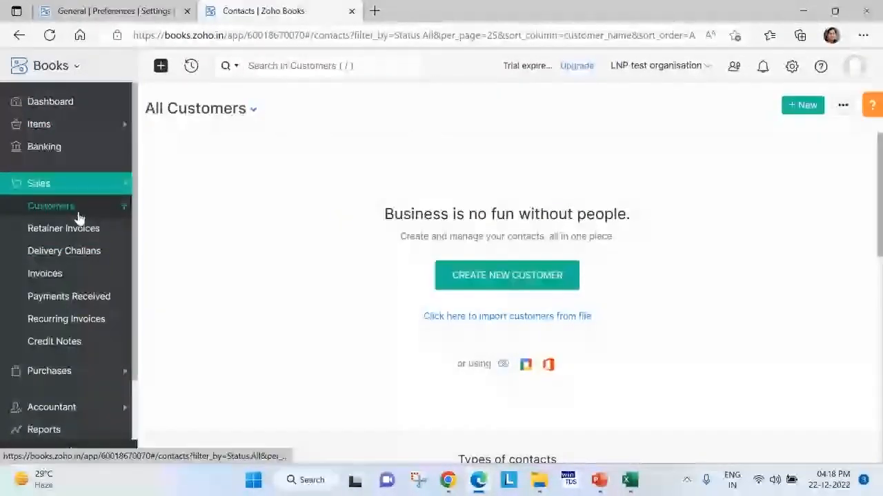
Start a new business customer and enter AXB as the company name and display name.
left_click(788, 106)
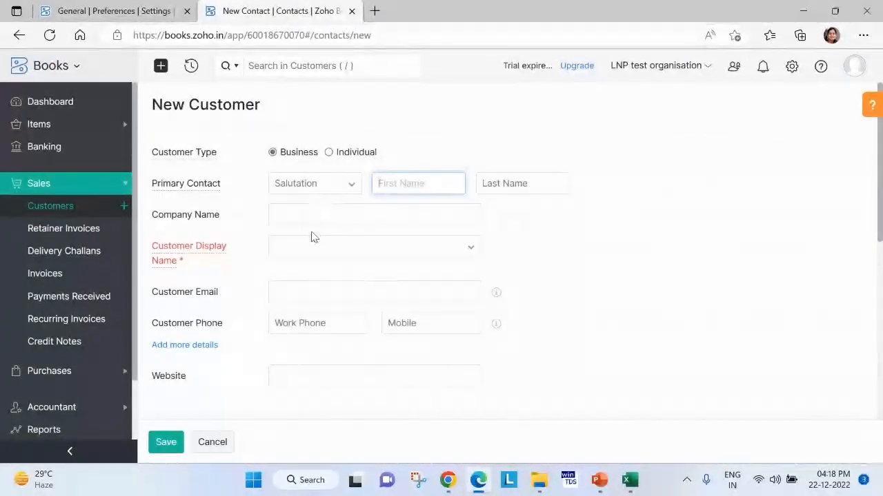
left_click(305, 221)
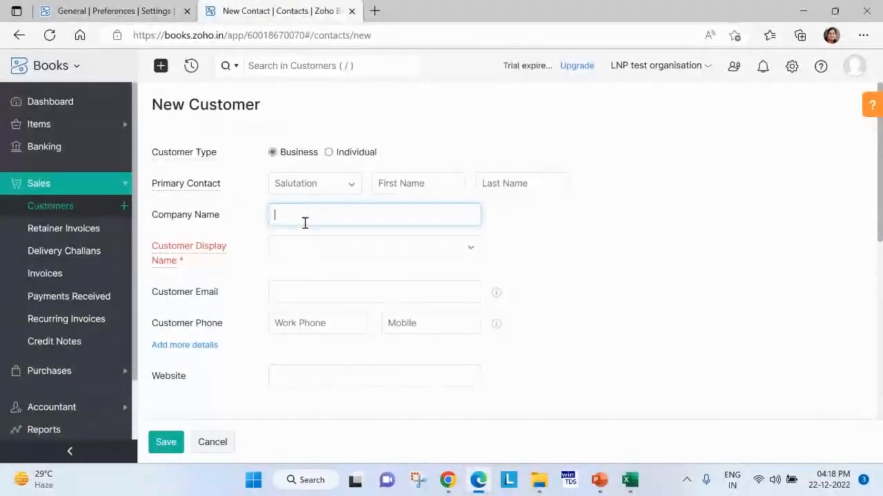
type("AXM")
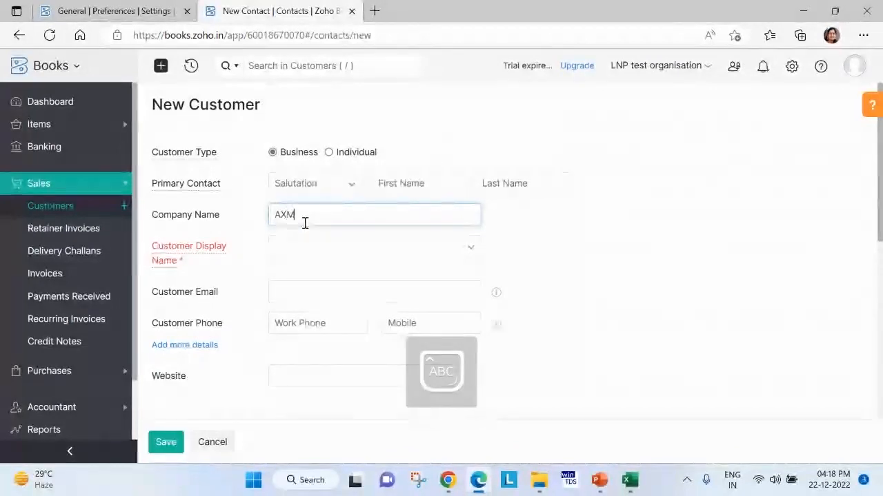
type("N")
type("B")
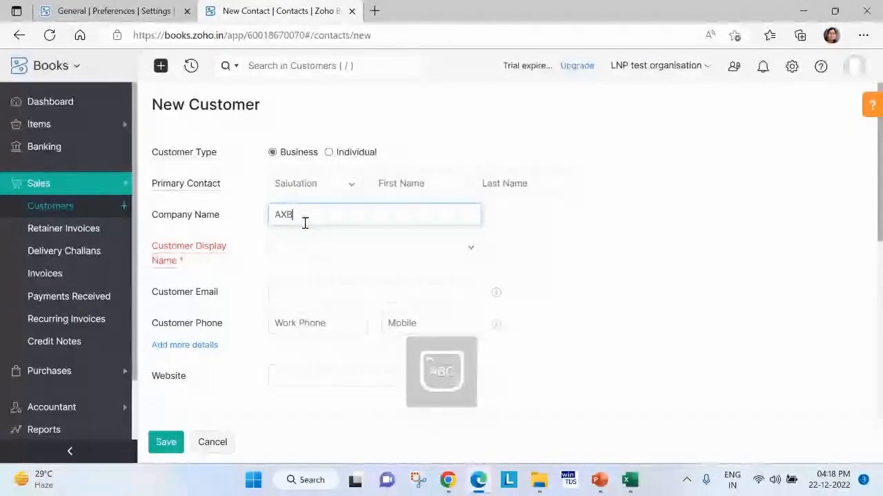
left_click(309, 234)
scroll(262, 338, "down", 3)
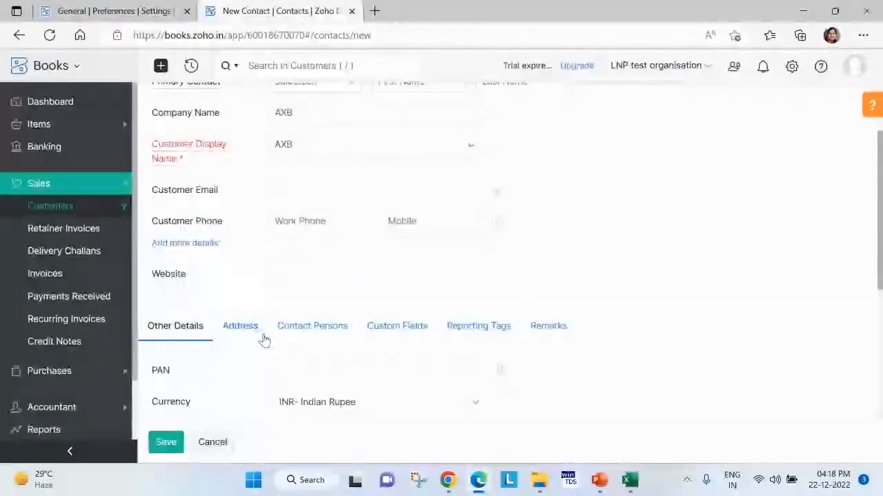
Enter "Address" as the first street line of the customer's billing address.
left_click(244, 277)
scroll(361, 325, "down", 2)
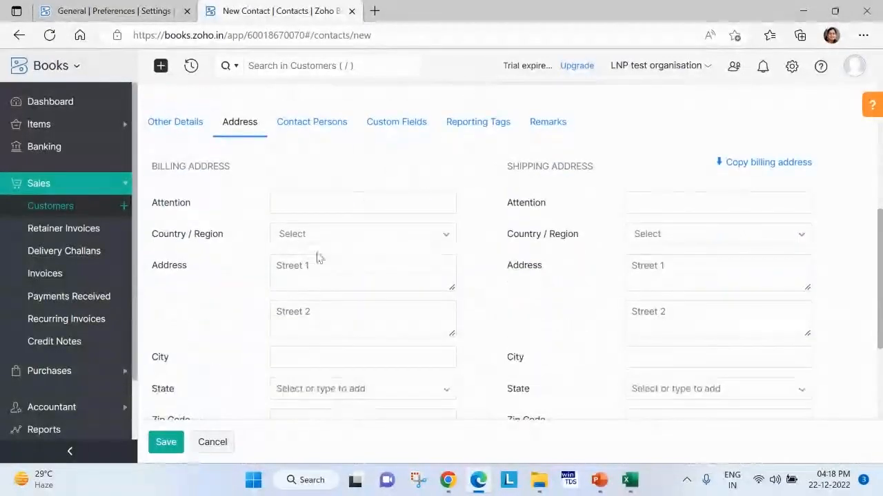
left_click(302, 277)
key("Caps_Lock")
type("tEST")
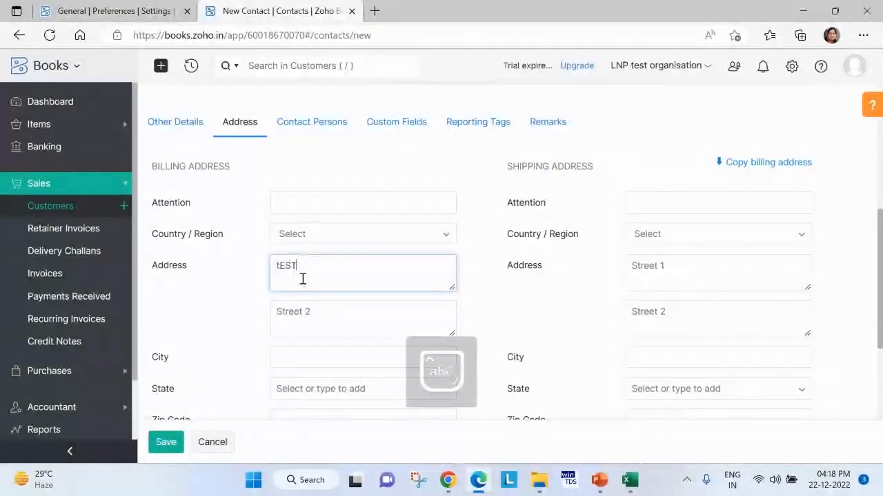
key("BackSpace")
key("BackSpace")
key("BackSpace")
key("BackSpace")
key("Caps_Lock")
type("a")
key("Caps_Lock")
type("DDRES")
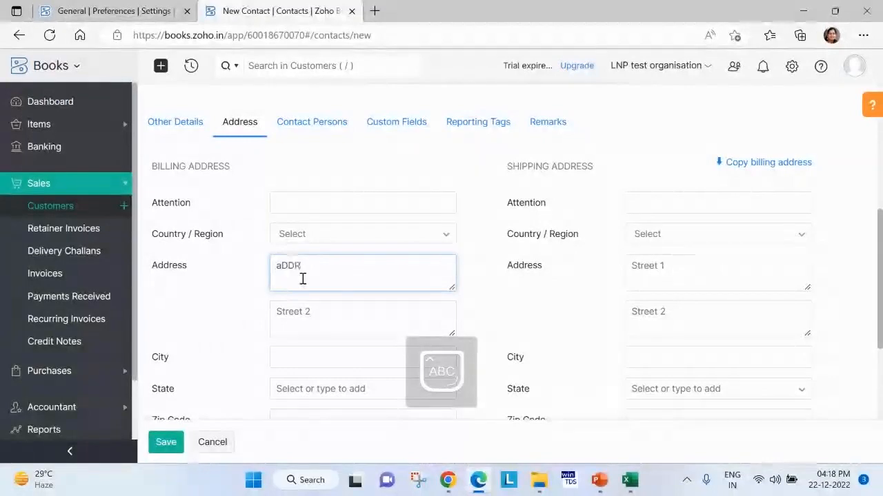
key("BackSpace")
key("BackSpace")
key("BackSpace")
key("BackSpace")
key("BackSpace")
type("A")
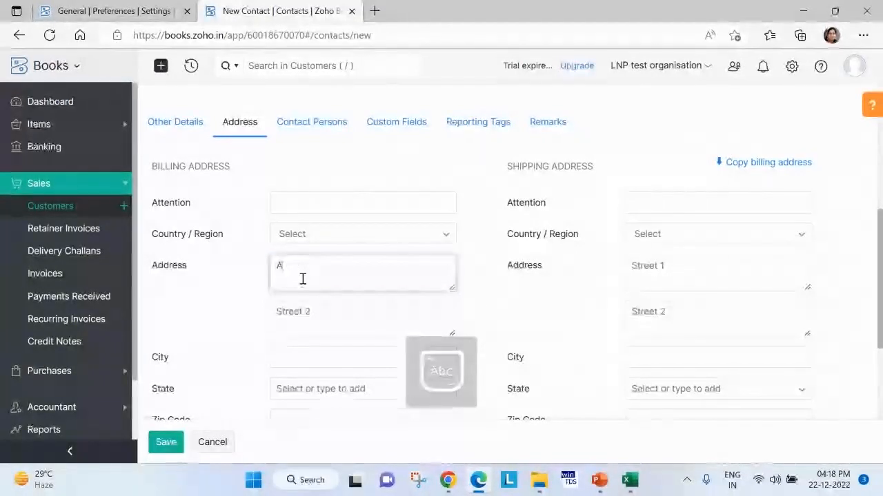
key("Caps_Lock")
type("ddress")
Examine the Other Details fields of the new customer form, from PAN and currency to payment terms.
scroll(184, 144, "up", 1)
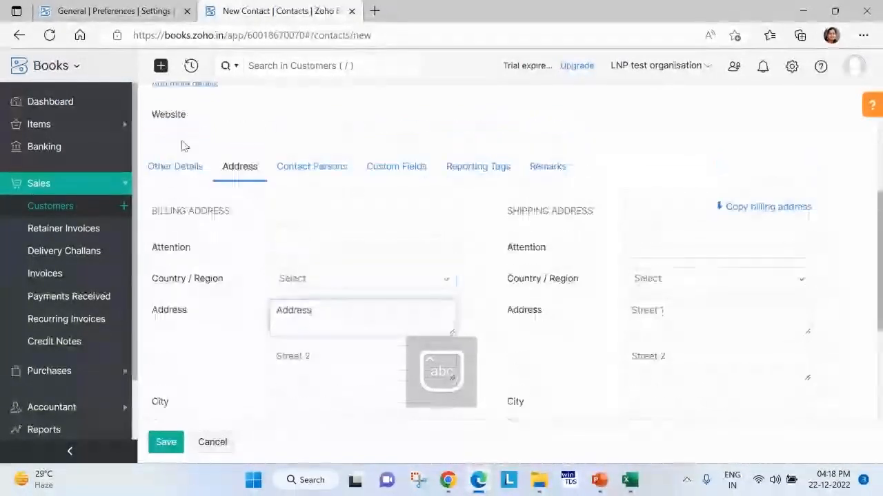
left_click(177, 173)
scroll(339, 272, "up", 2)
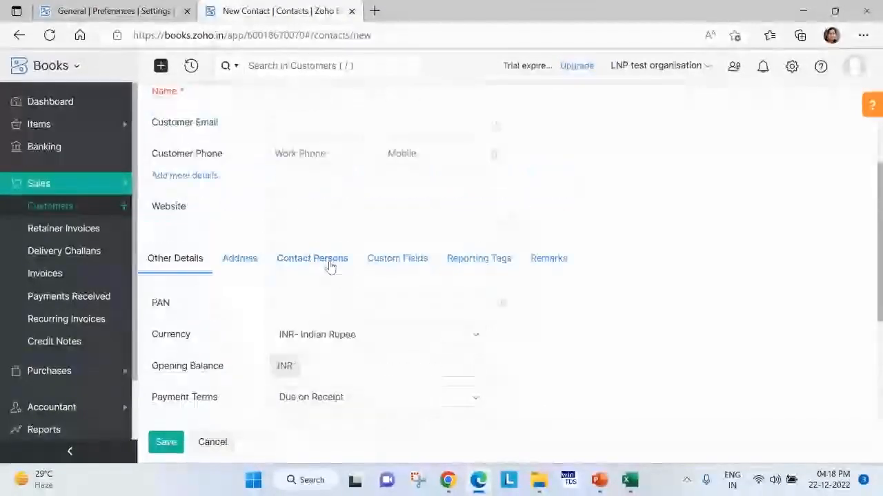
scroll(331, 309, "down", 2)
scroll(331, 309, "up", 2)
scroll(641, 291, "up", 3)
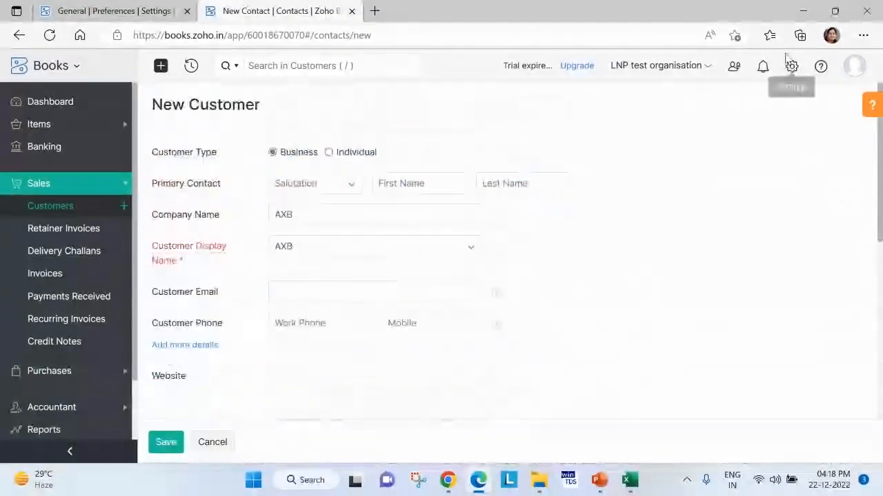
Open the organization's GST tax settings and mark the business as registered for GST.
left_click(791, 67)
left_click(791, 67)
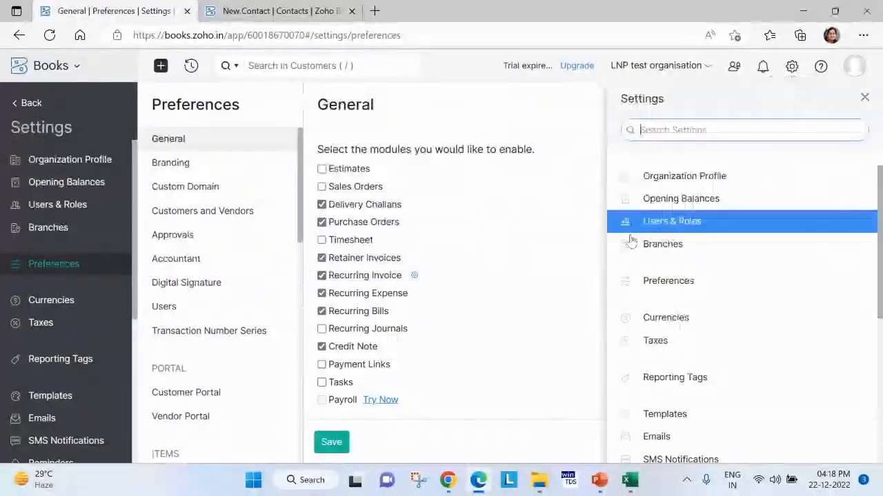
left_click(638, 339)
left_click(503, 176)
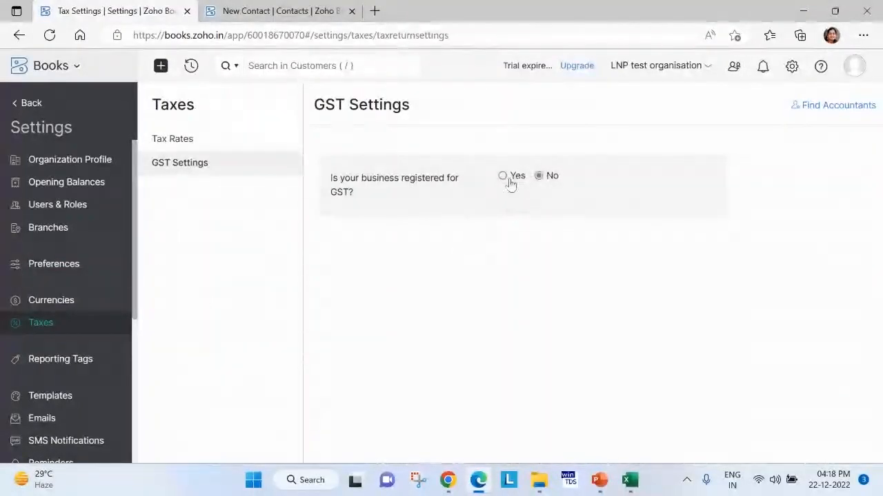
Enter the business's GSTIN and save the GST settings.
left_click(544, 238)
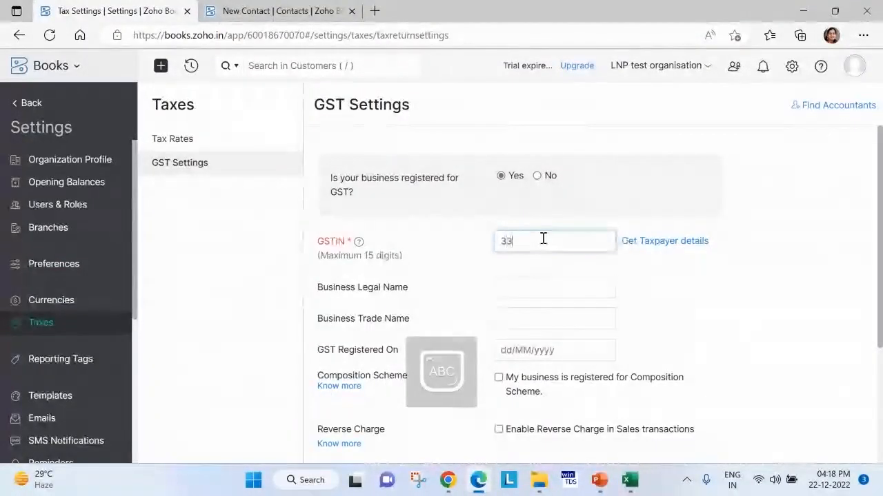
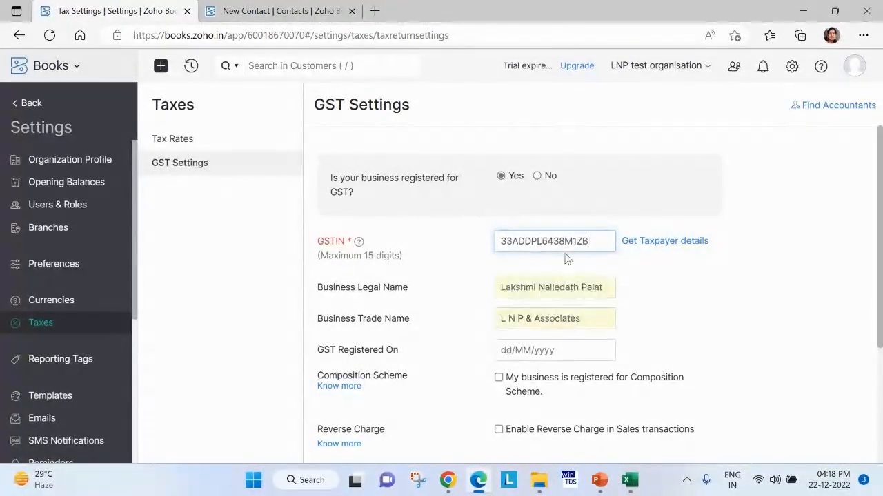
scroll(538, 331, "down", 3)
left_click(514, 410)
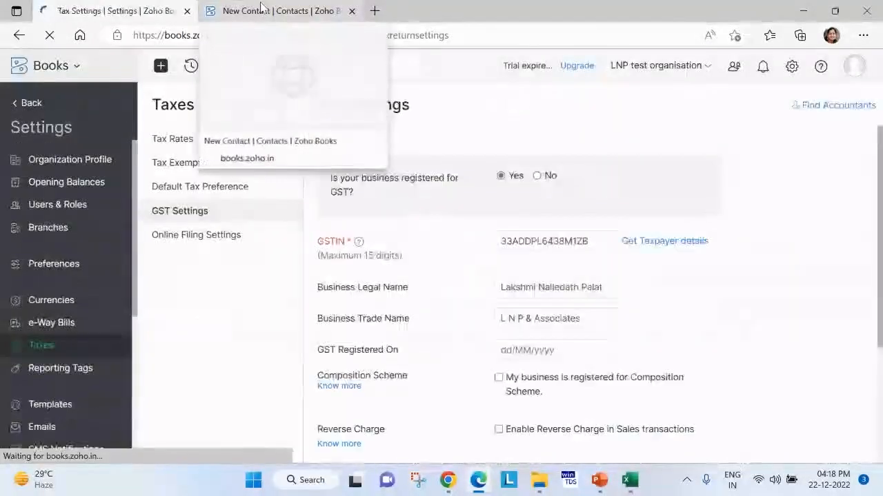
Return to the New Customer form, reload it, and set the company name and display name to AXB.
left_click(261, 8)
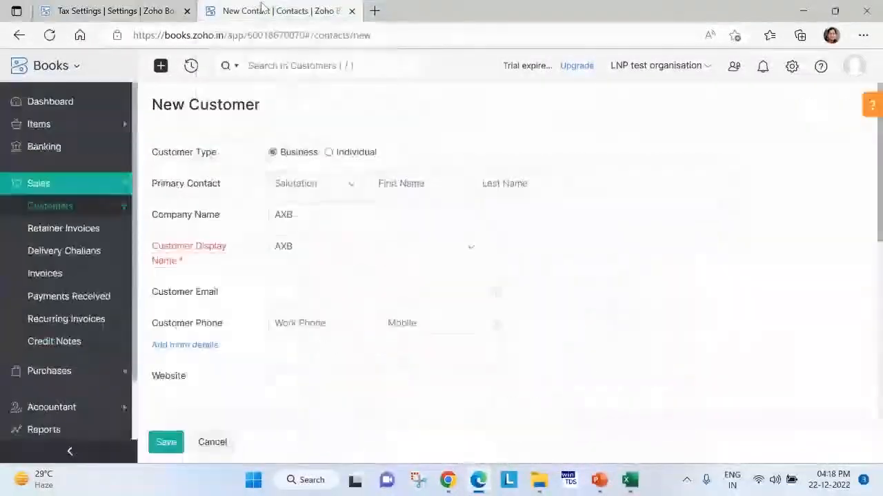
key("F5")
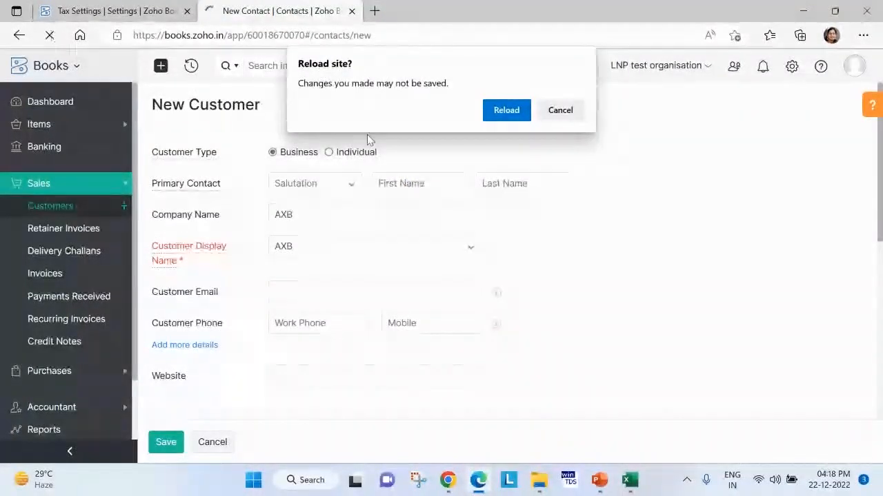
left_click(506, 114)
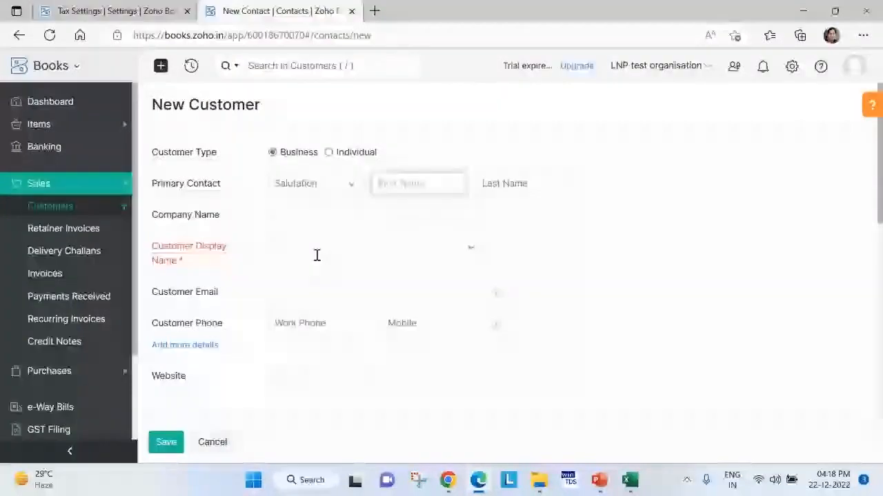
left_click(317, 253)
left_click(388, 224)
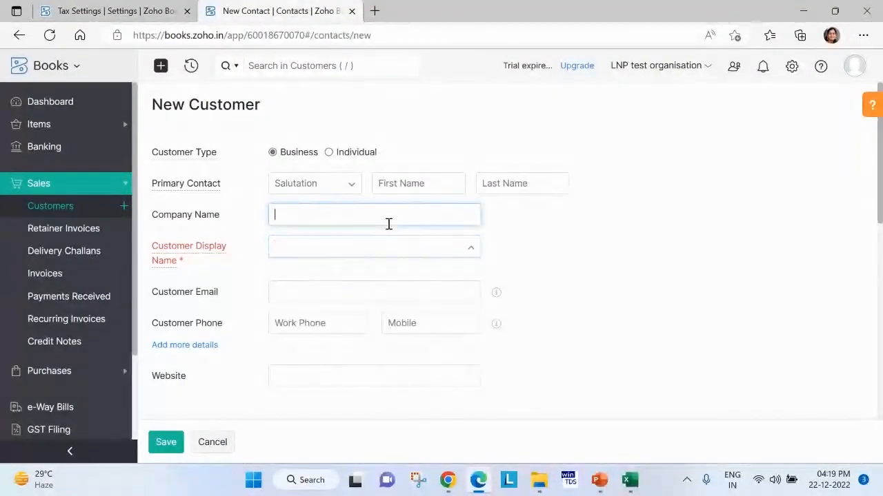
key("Caps_Lock")
type("AXB")
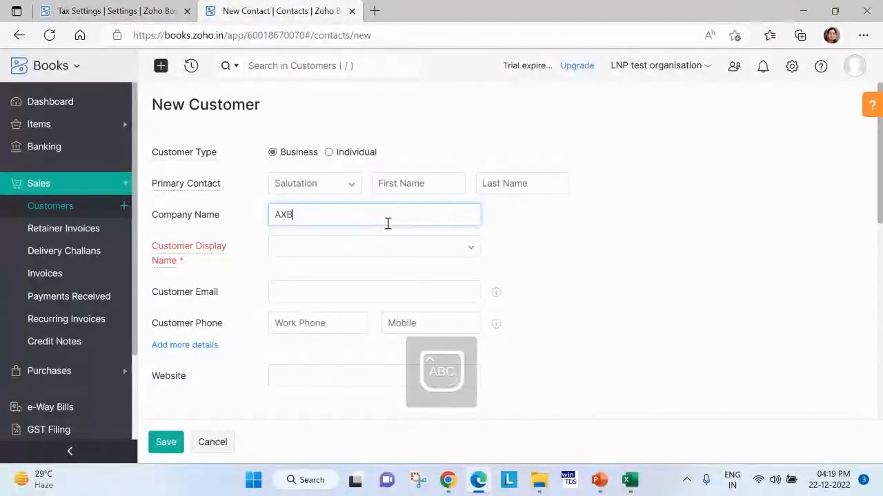
left_click(323, 248)
left_click(315, 270)
scroll(395, 316, "down", 2)
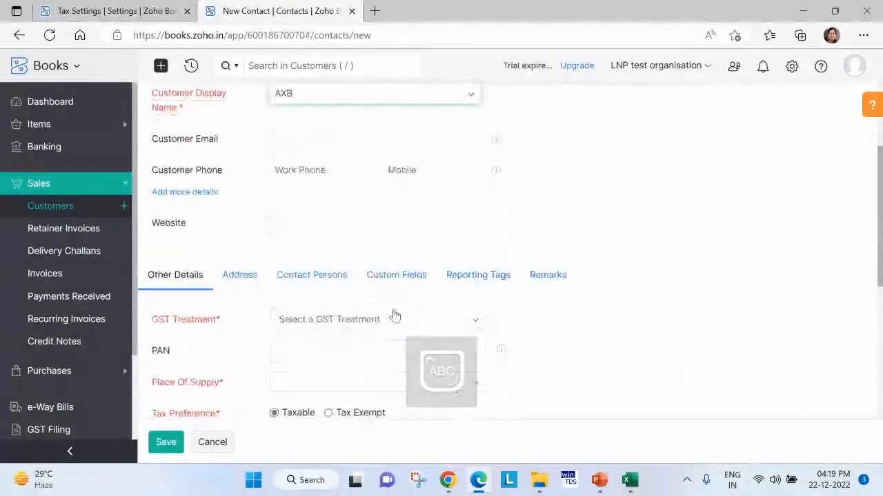
Review the GST treatment options and set the customer's GST treatment to Registered Business - Regular.
left_click(347, 319)
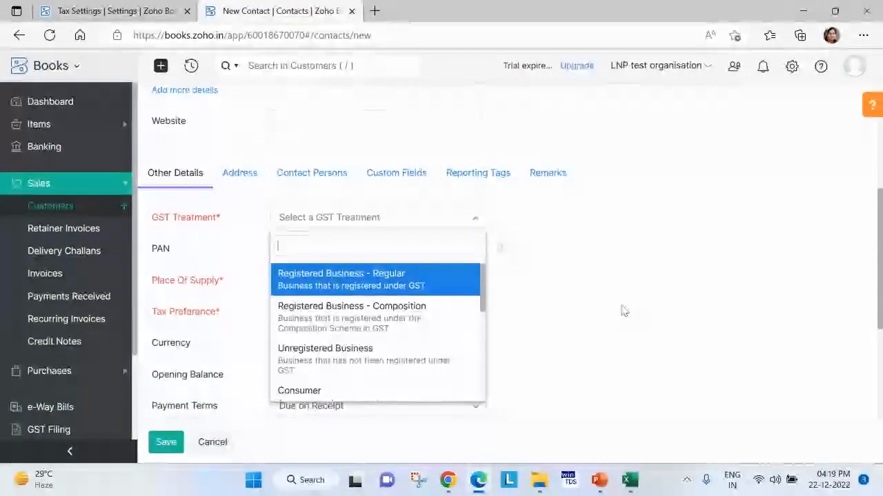
scroll(403, 324, "down", 1)
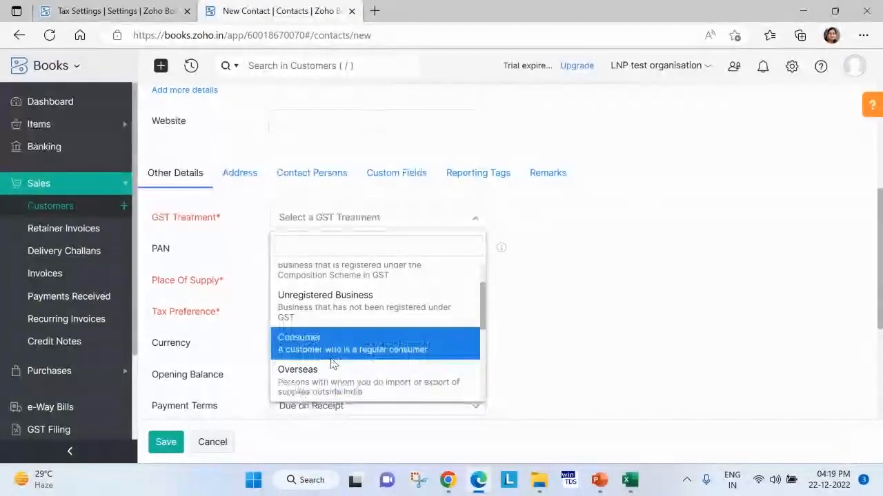
scroll(384, 308, "up", 2)
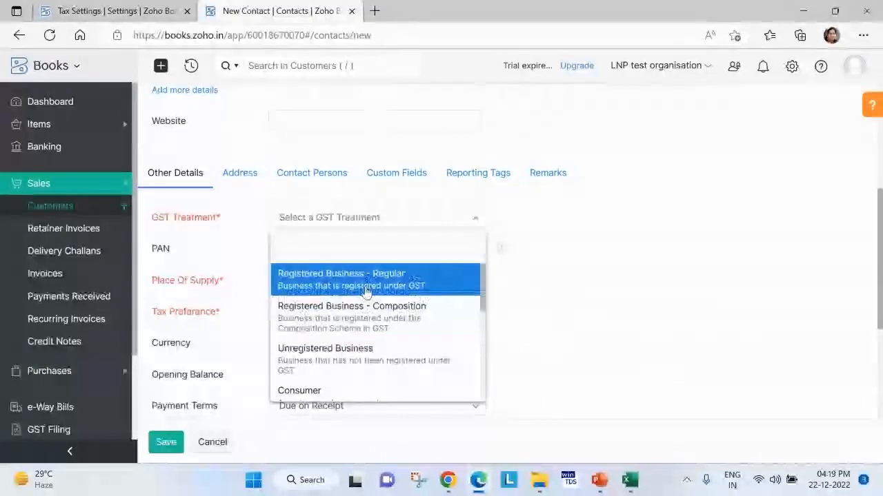
left_click(365, 291)
left_click(359, 253)
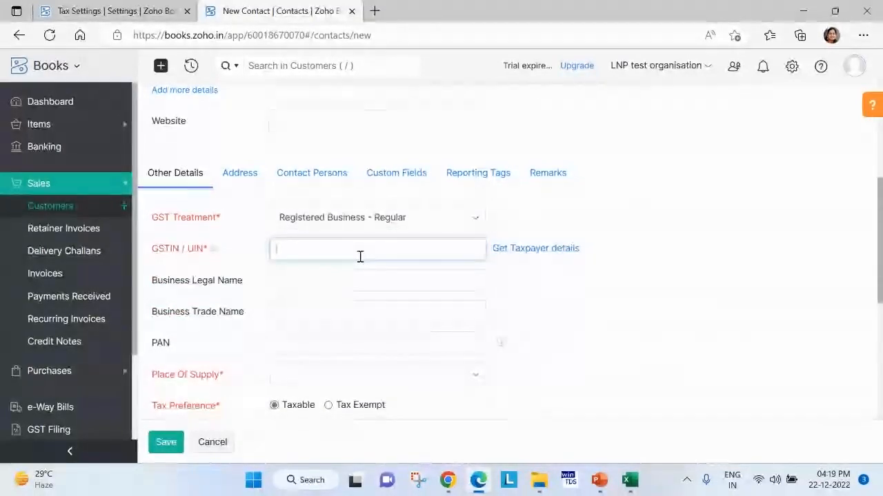
Set the customer's GST treatment to Overseas, look over its fields, and cancel the new customer.
left_click(398, 219)
scroll(372, 325, "down", 3)
left_click(337, 391)
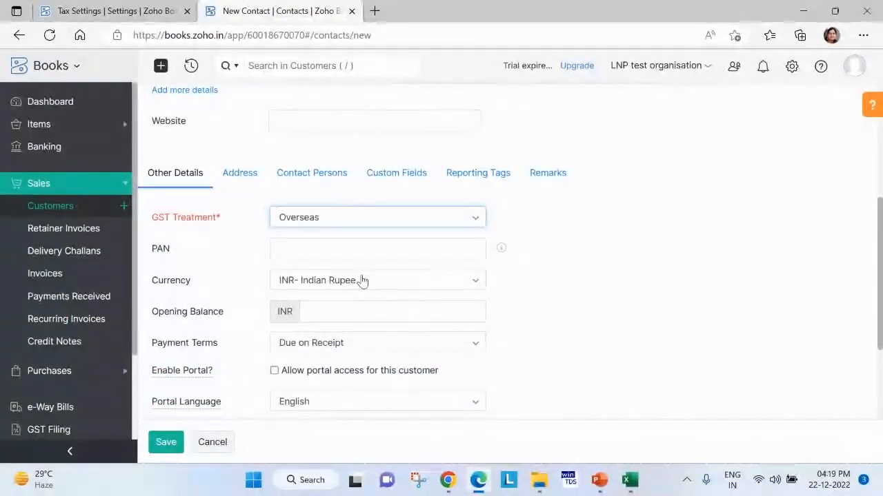
scroll(341, 258, "up", 3)
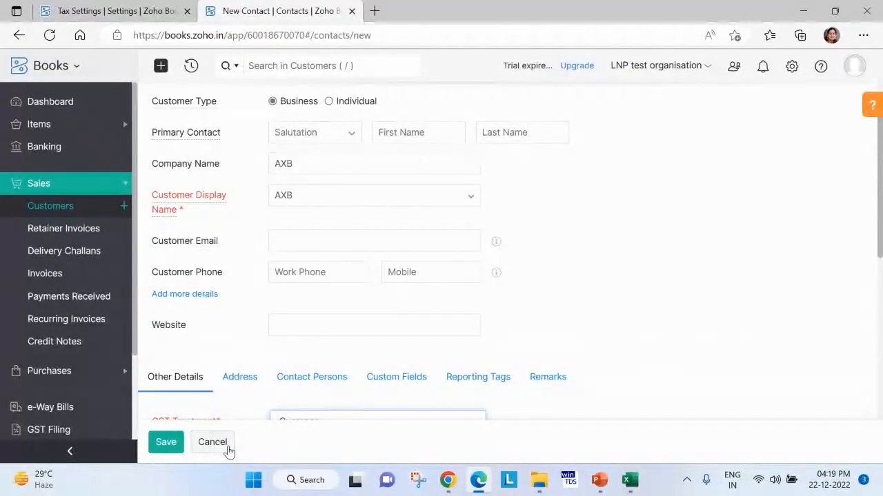
left_click(213, 442)
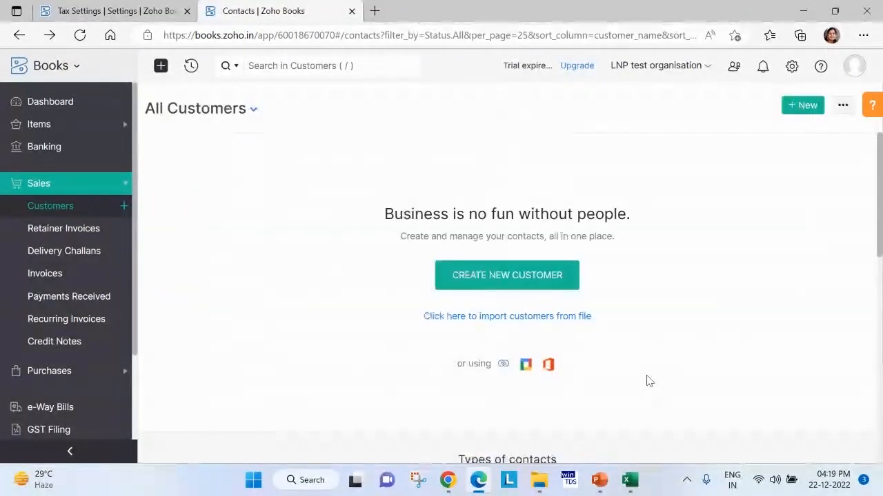
Check the Customers list's import option, and open the Vendors list in the Purchases module.
left_click(843, 107)
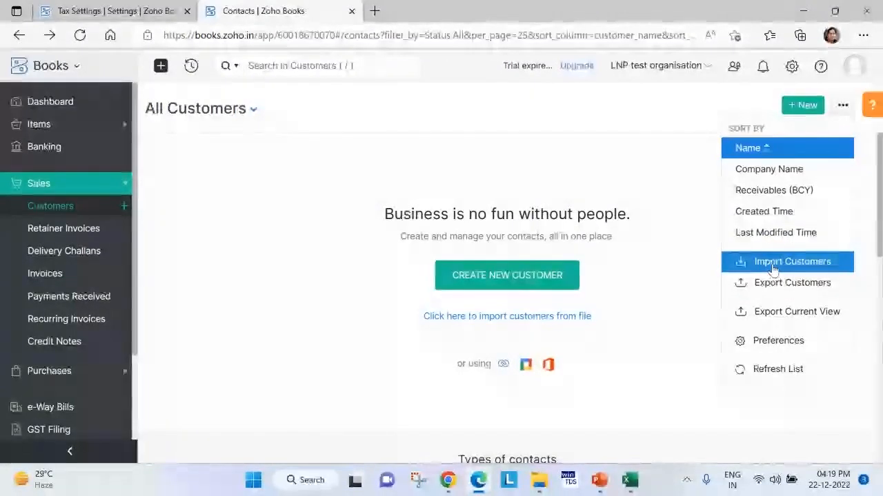
left_click(235, 294)
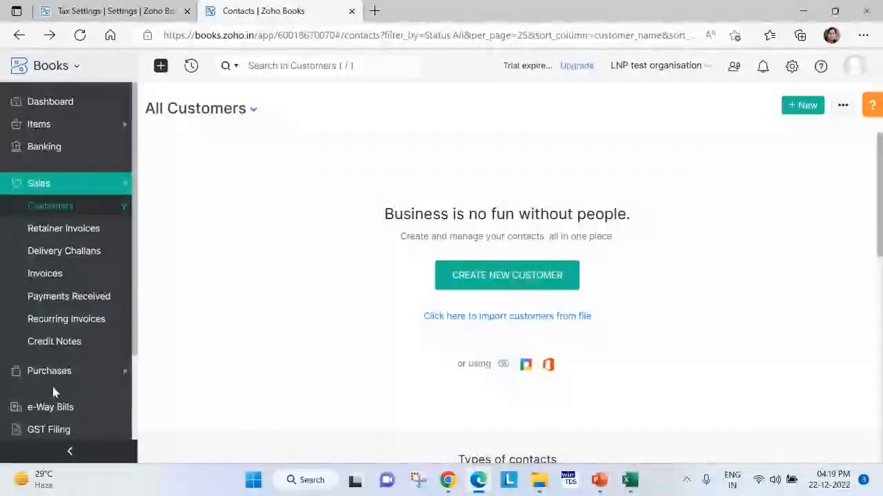
left_click(103, 371)
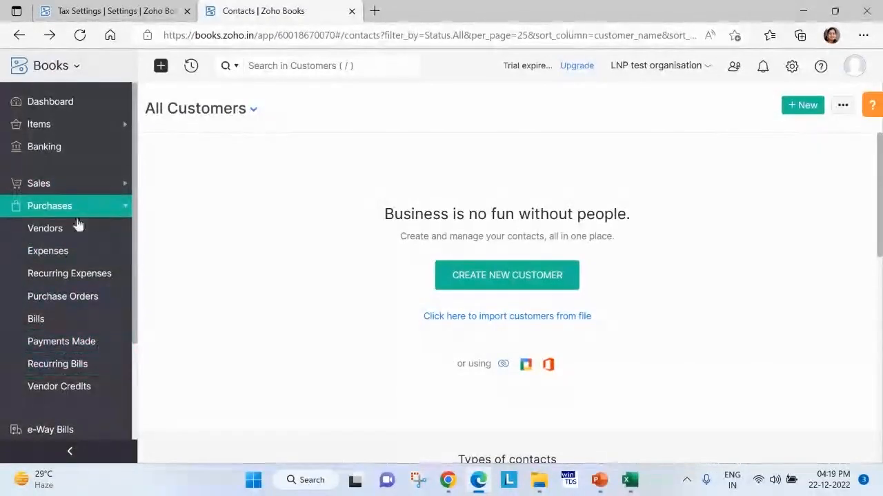
left_click(66, 232)
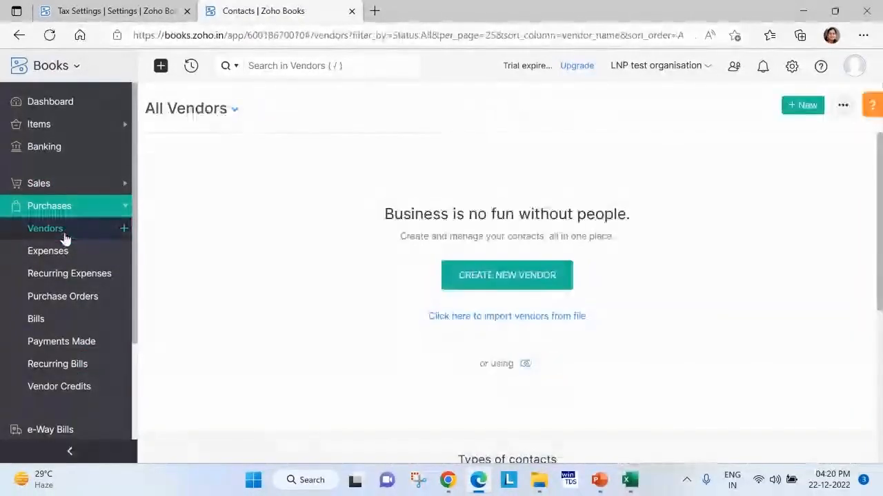
Start a new vendor and set its GST treatment to Registered Business - Regular.
left_click(802, 104)
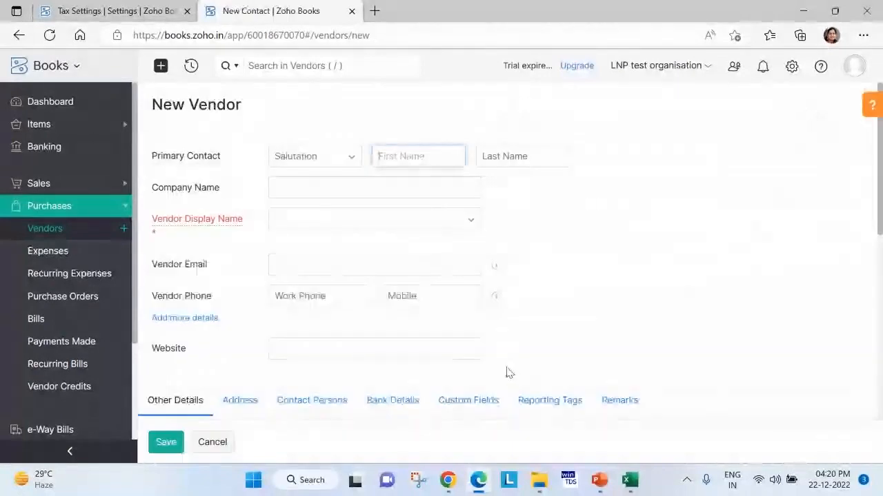
scroll(355, 282, "down", 1)
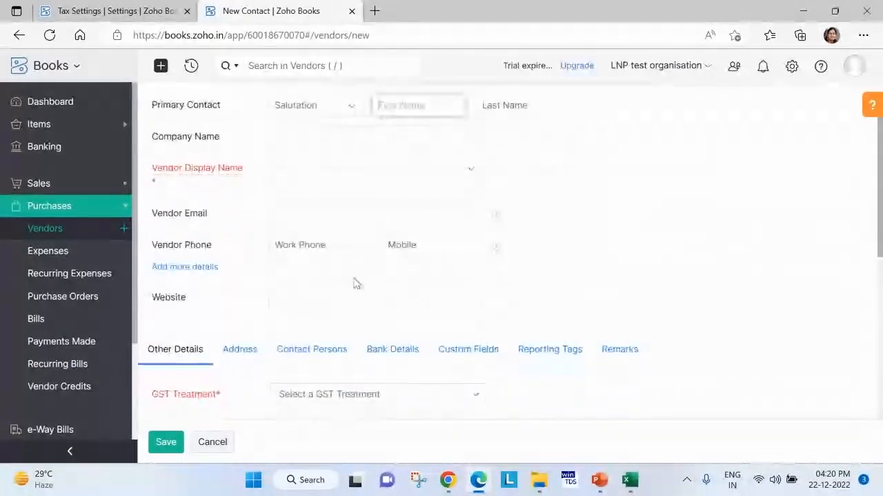
scroll(270, 368, "down", 2)
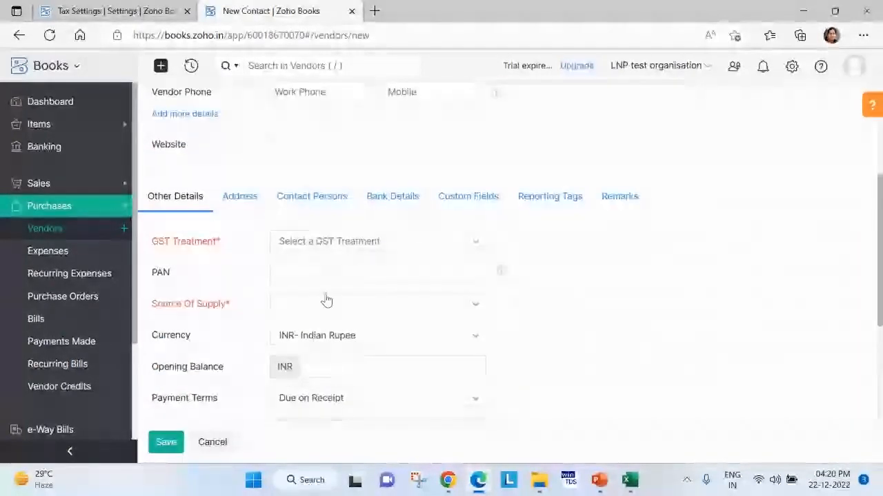
left_click(360, 245)
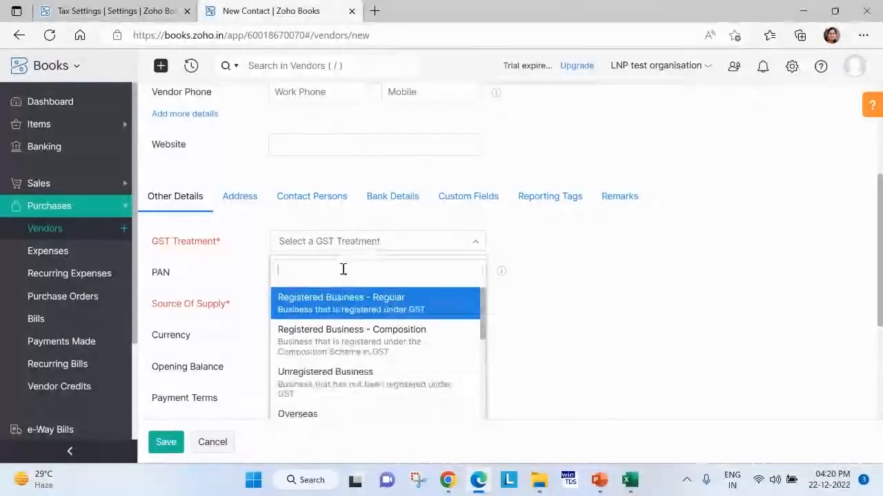
left_click(317, 307)
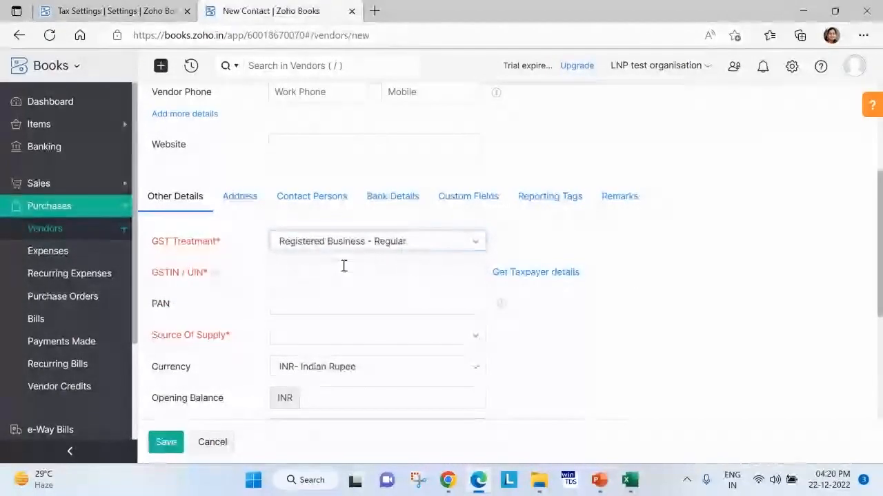
Review the new vendor's TDS and Source Of Supply options, and cancel the vendor.
scroll(251, 311, "down", 4)
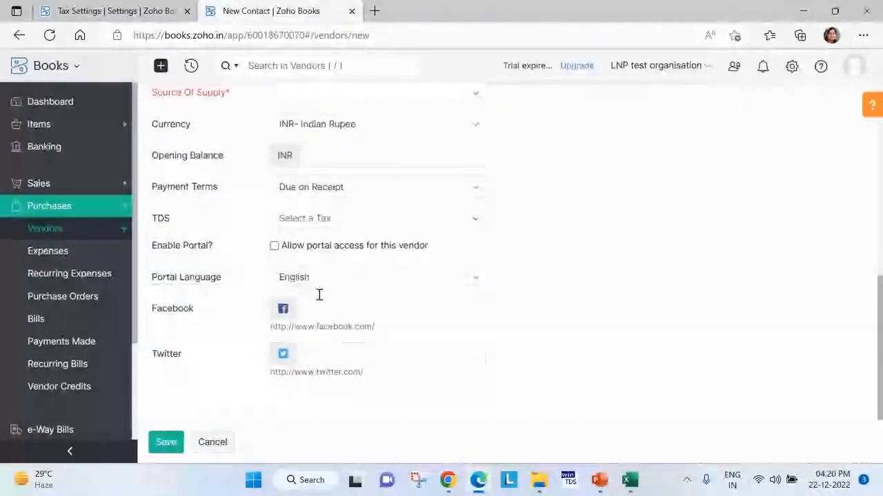
left_click(319, 221)
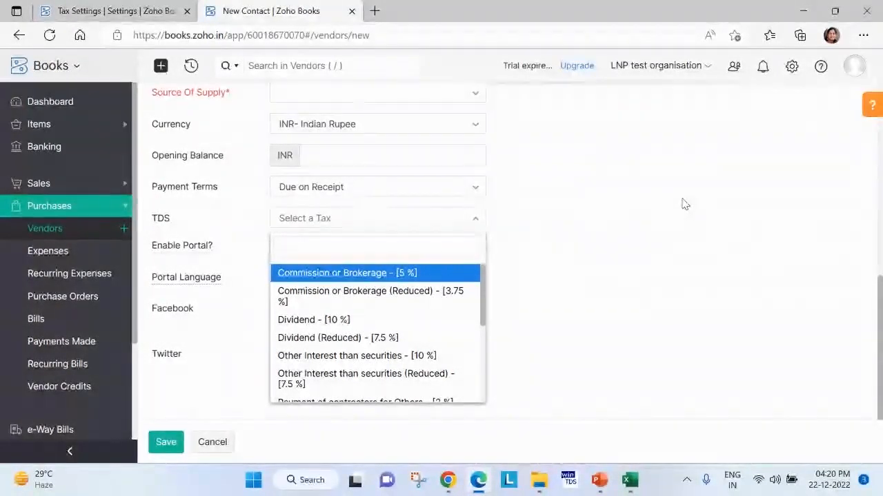
left_click(567, 238)
scroll(467, 348, "up", 3)
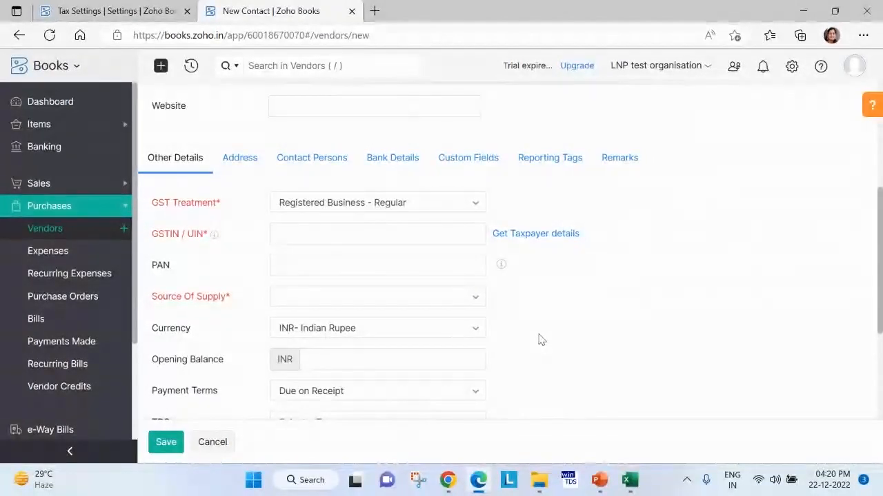
left_click(430, 301)
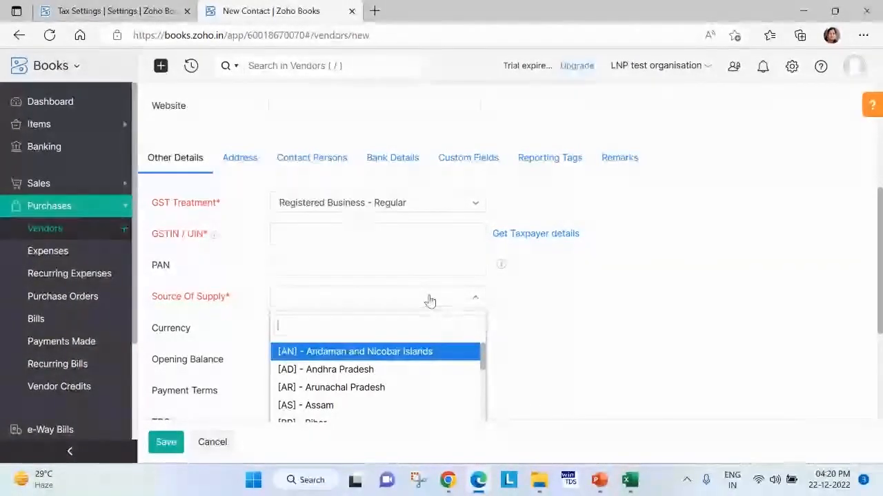
left_click(422, 238)
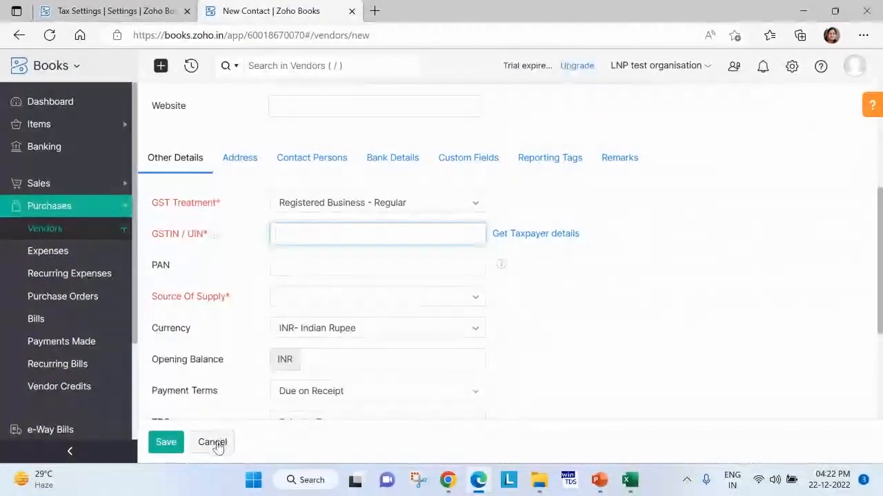
scroll(351, 347, "down", 2)
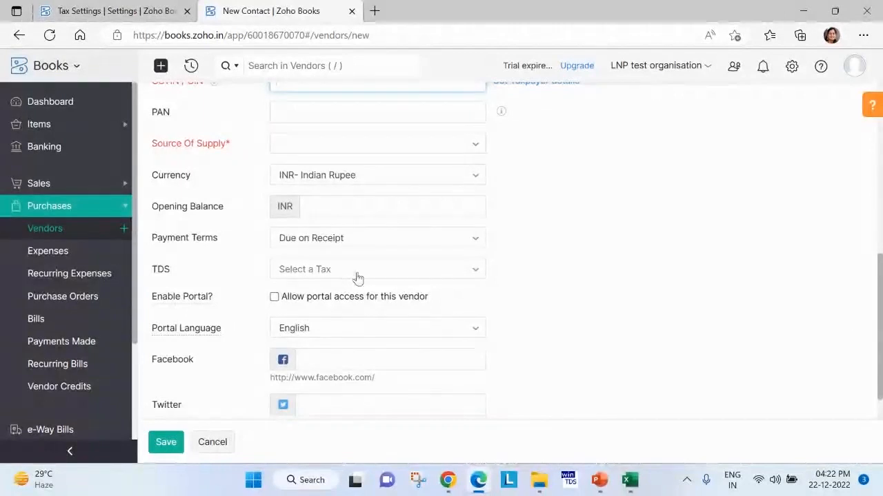
left_click(212, 443)
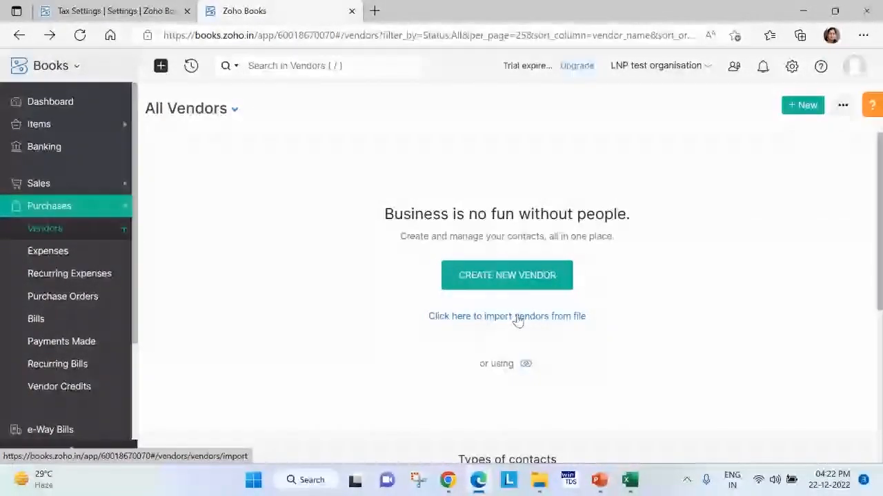
Start a vendor import with the Vendors option and continue to its file selection page.
left_click(842, 107)
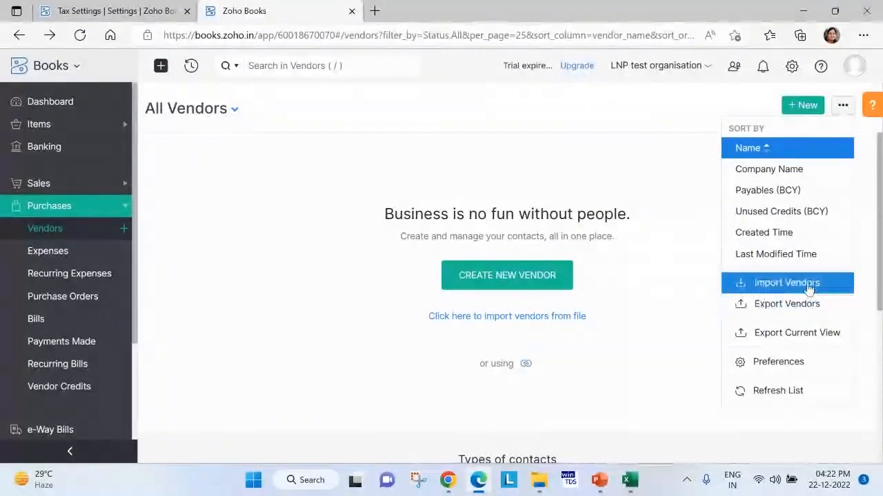
left_click(786, 283)
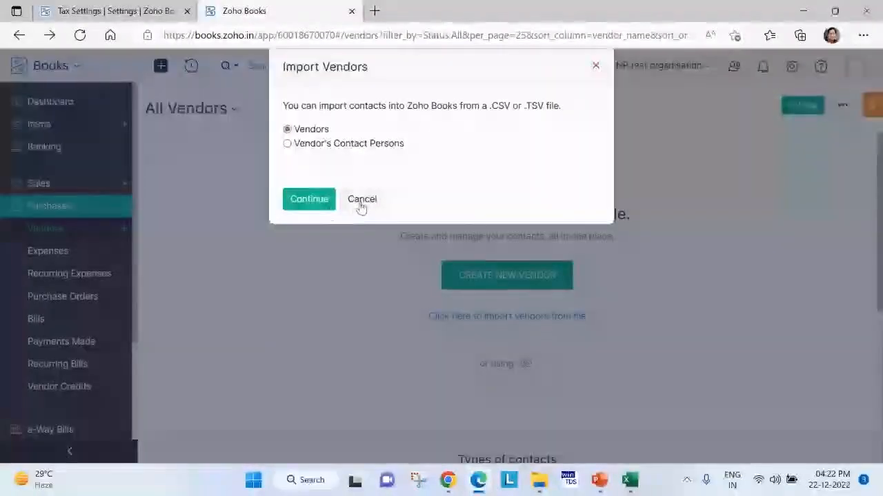
left_click(361, 201)
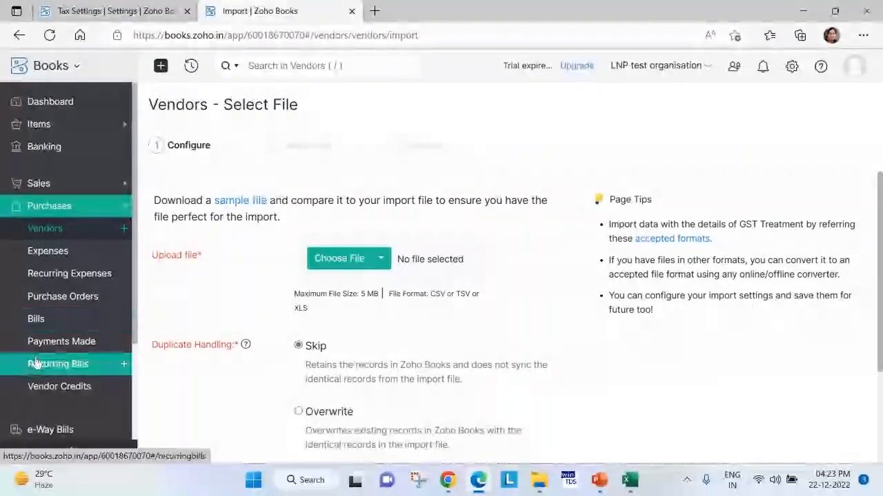
Open the Chart of Accounts in the Accountant module.
left_click(66, 211)
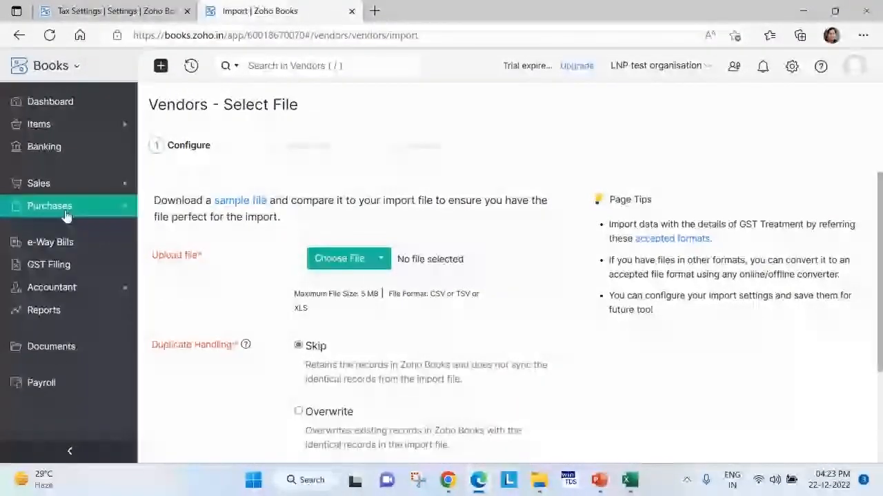
left_click(24, 290)
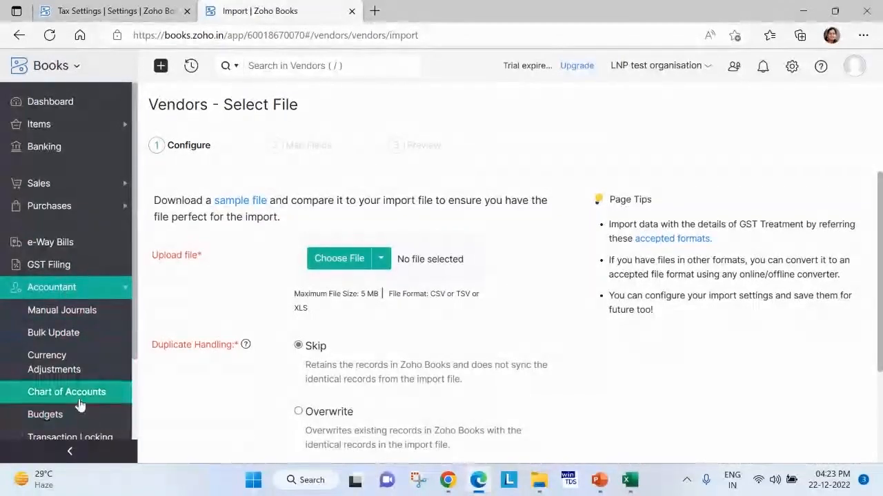
left_click(56, 398)
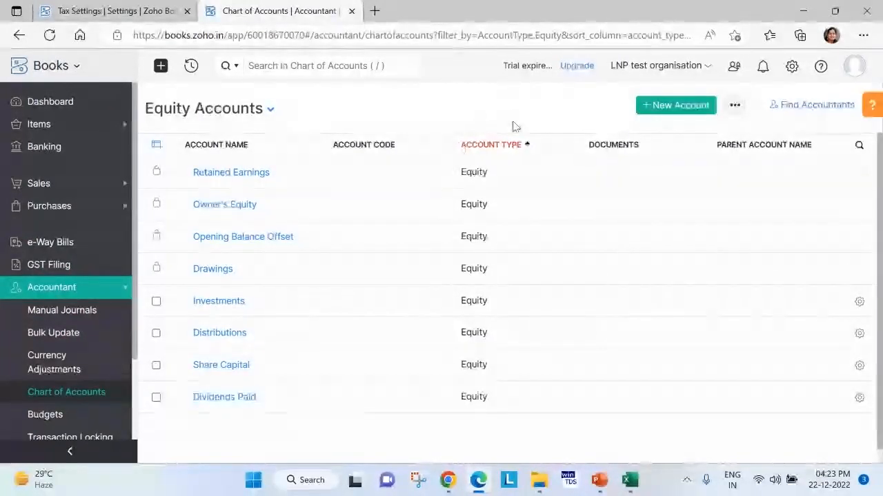
Check the Chart of Accounts' new account form and export option, leaving both without creating or exporting anything.
left_click(673, 106)
left_click(712, 66)
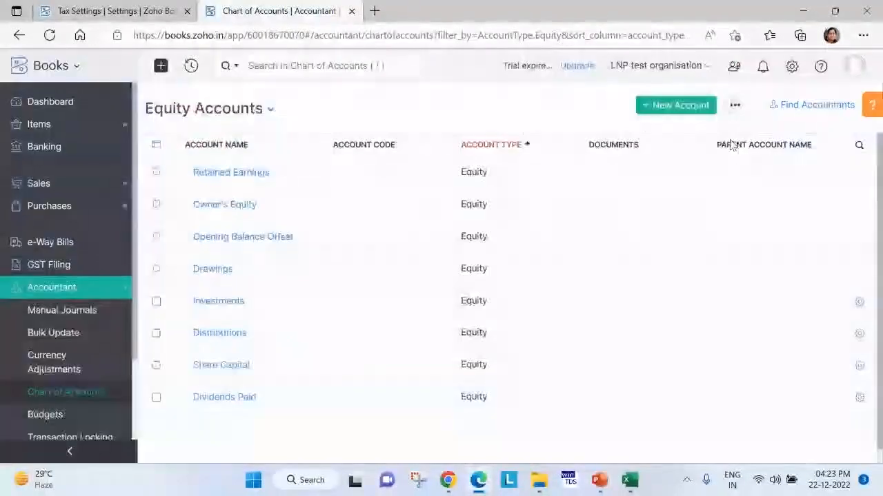
left_click(735, 106)
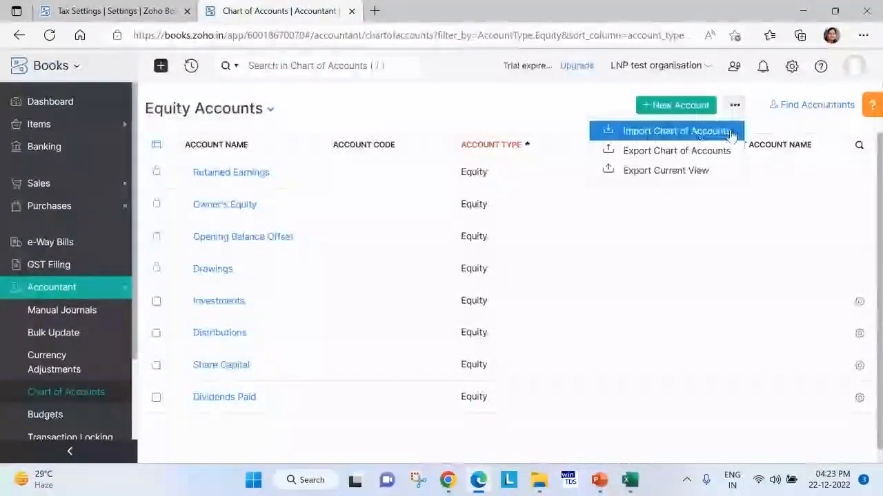
left_click(677, 151)
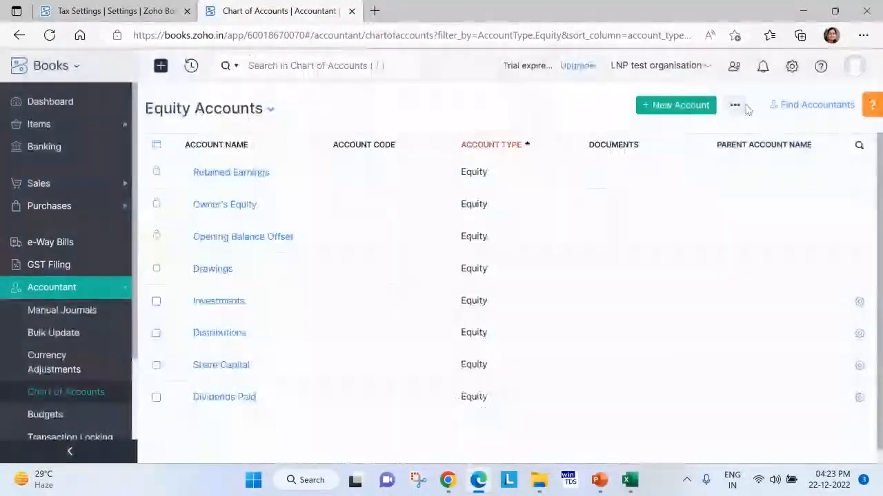
Open the Chart of Accounts import page and download its sample file.
left_click(735, 105)
left_click(713, 130)
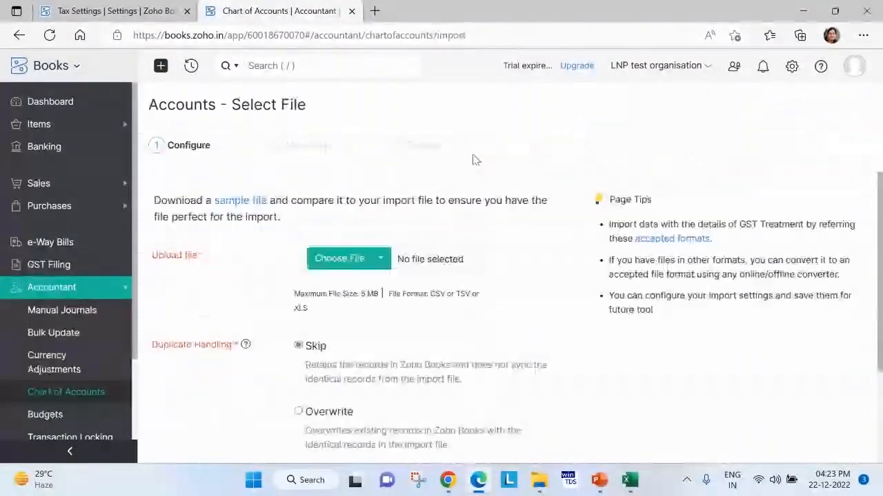
left_click(256, 200)
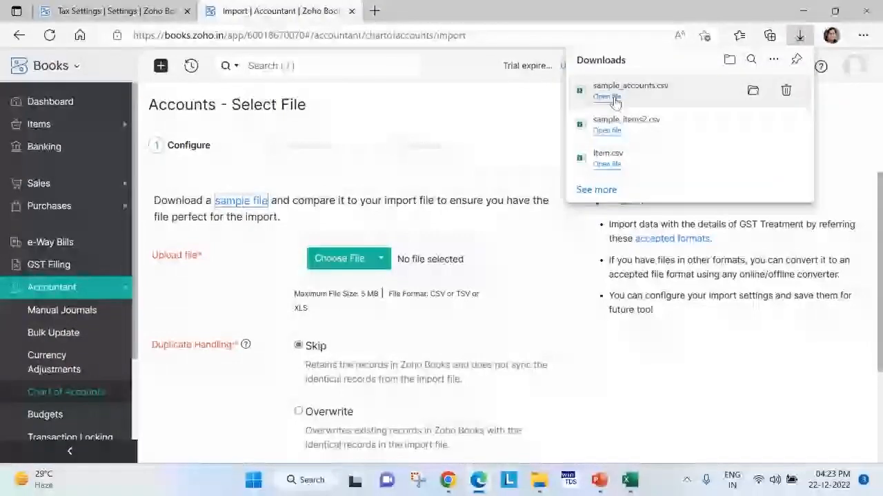
View sample_accounts.csv in Excel, and close it together with Item.csv.
left_click(607, 97)
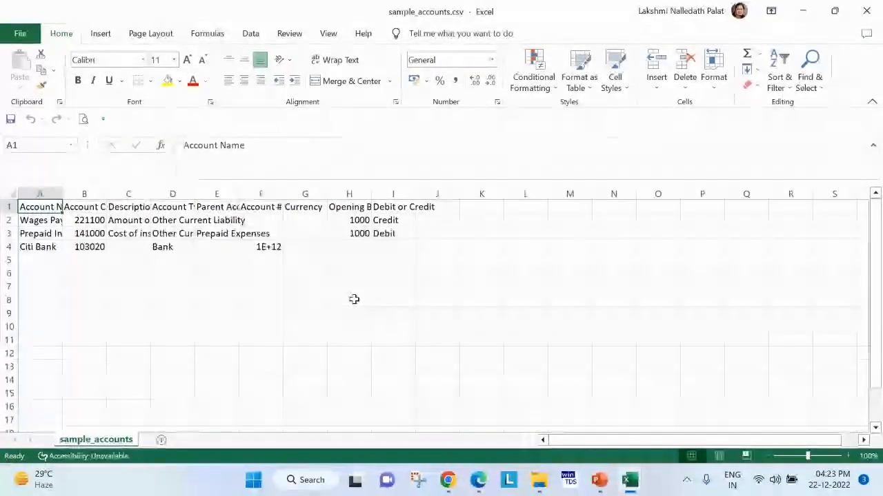
left_click(873, 11)
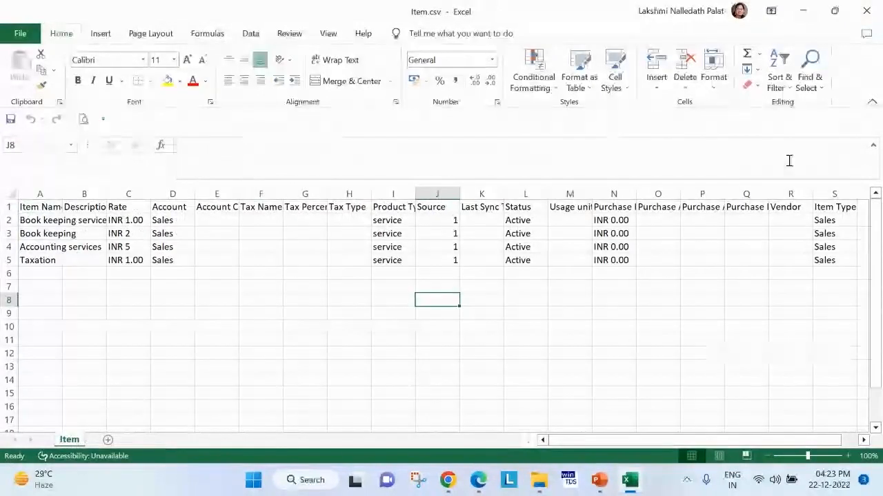
left_click(867, 11)
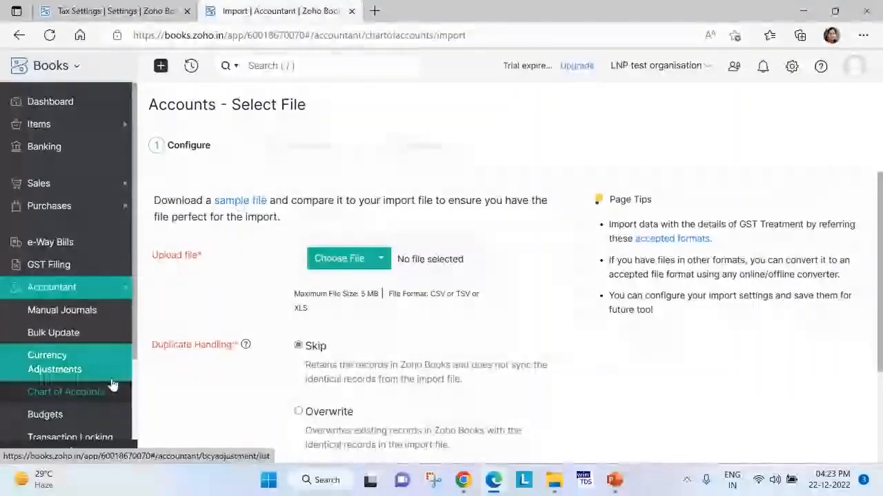
Download the sample accounts file again and open the new copy in Excel.
left_click(240, 201)
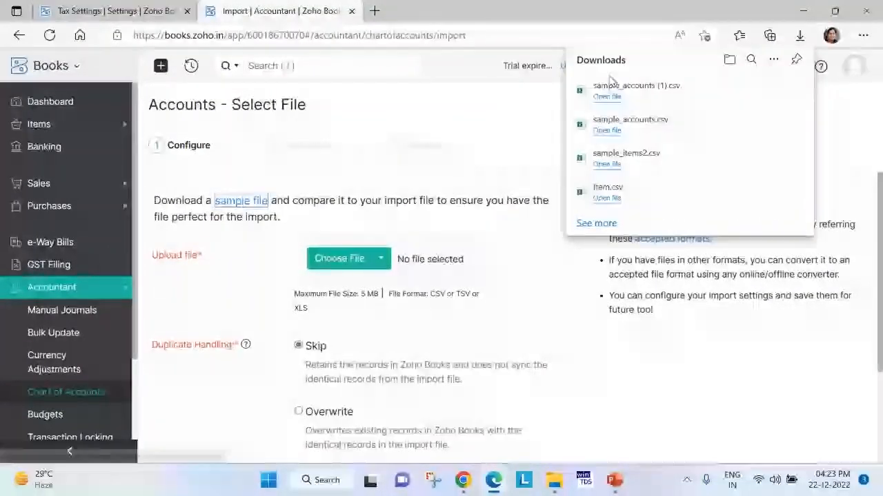
left_click(607, 97)
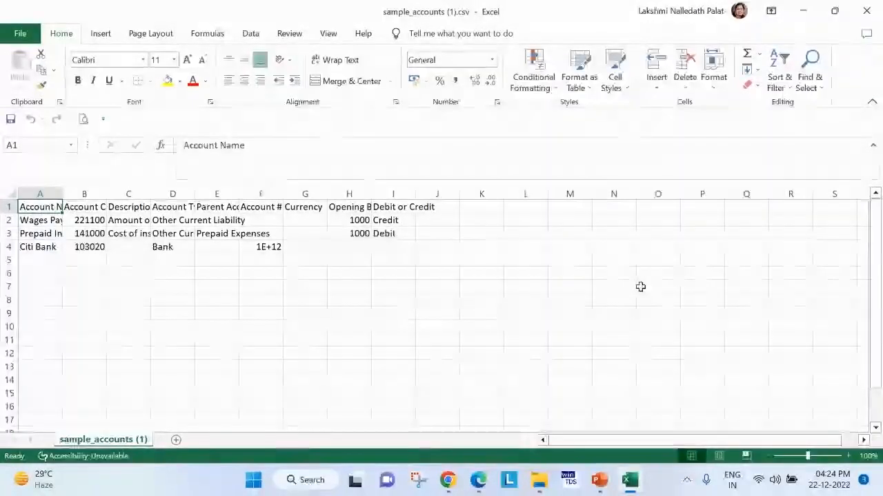
left_click(392, 273)
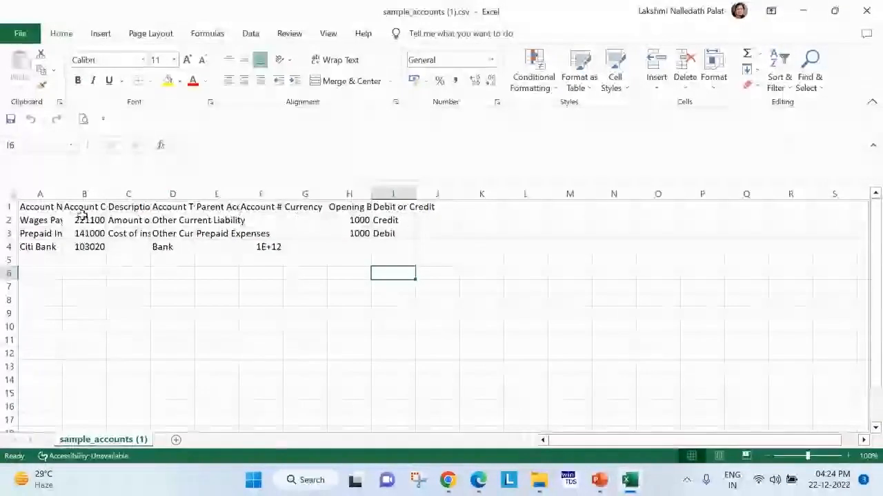
Fit the Account Name and Opening Balance columns to their contents, examine the opening balances, and close the file without saving.
double_click(62, 195)
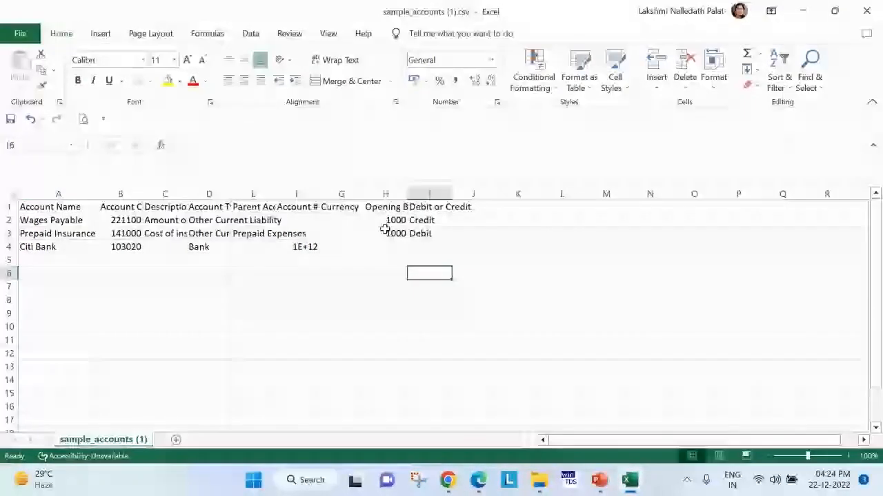
left_click_drag(411, 195, 417, 239)
double_click(411, 195)
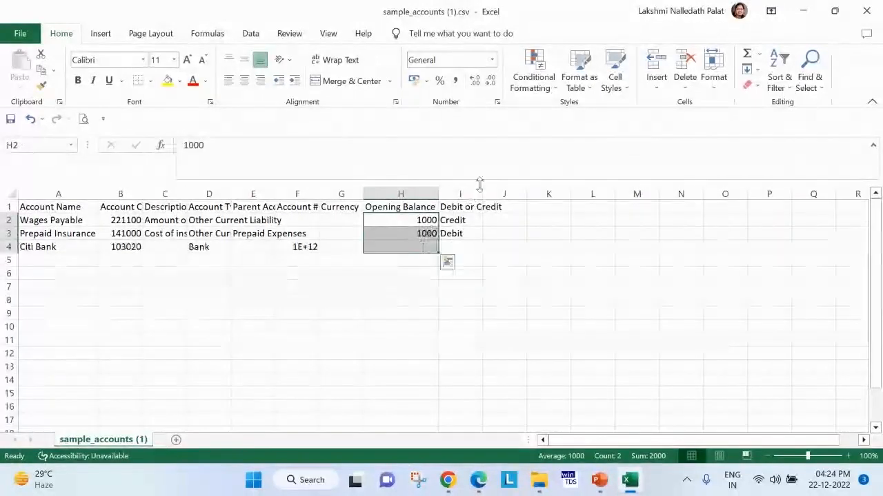
left_click(607, 261)
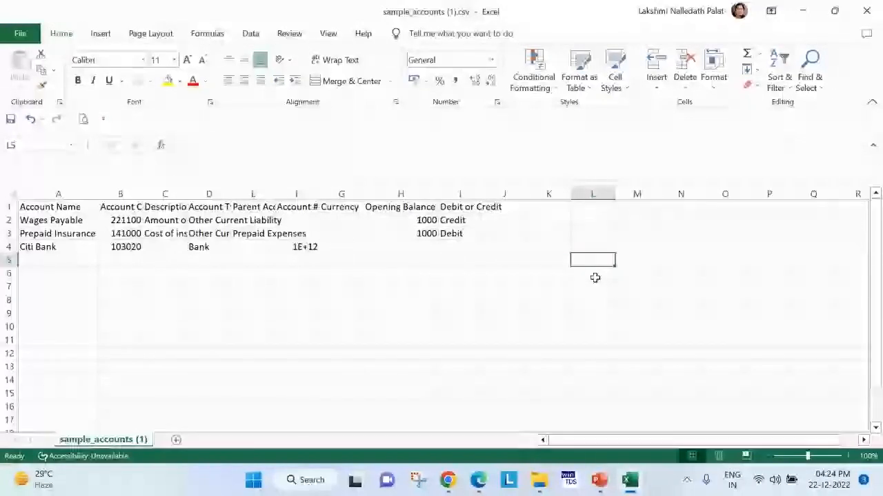
left_click(863, 12)
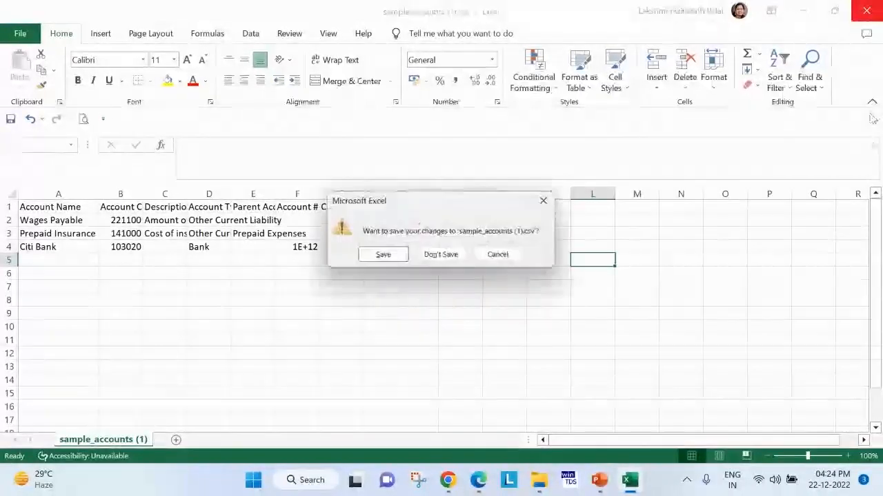
left_click(450, 257)
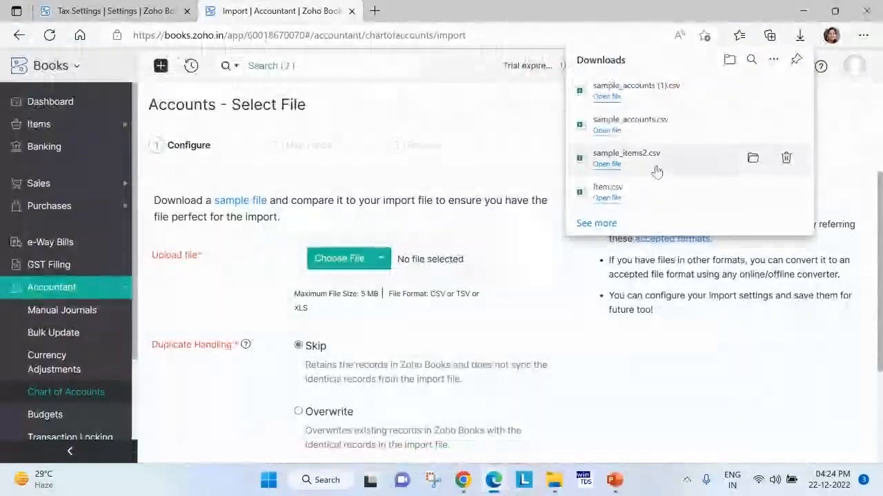
Download the sample file from the Opening Balances import page in the settings and open it in Excel.
left_click(654, 355)
left_click(791, 65)
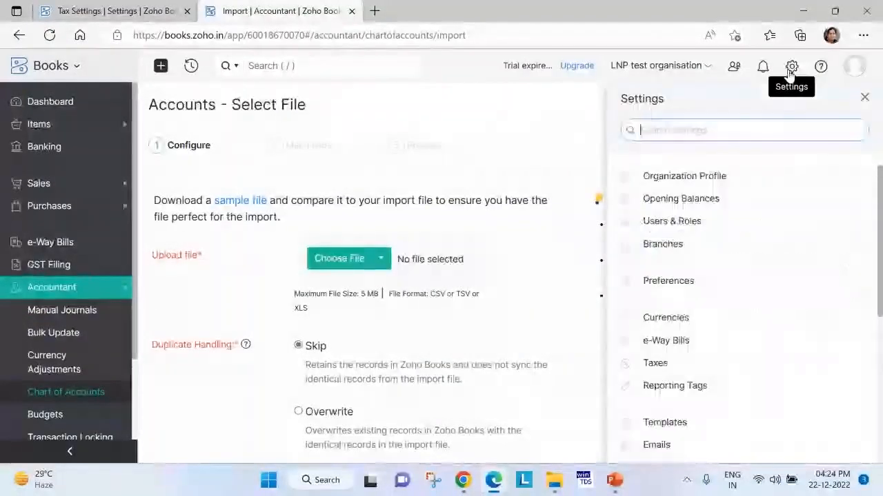
left_click(698, 207)
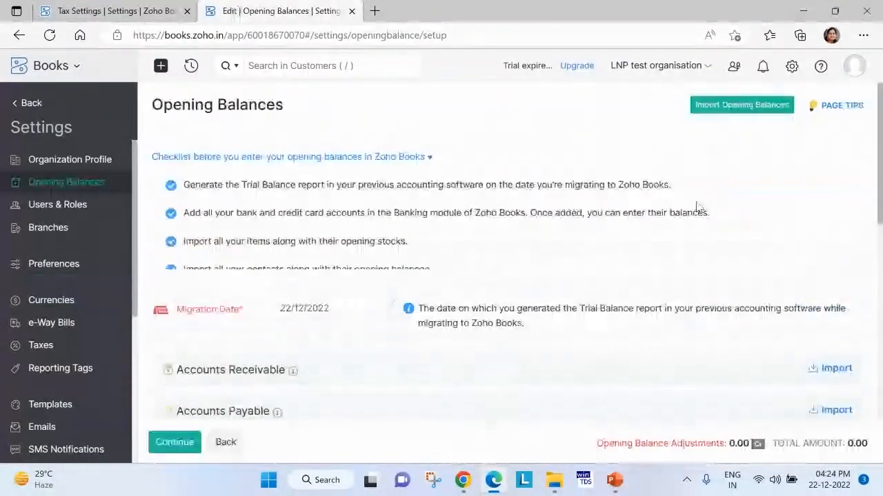
left_click(760, 106)
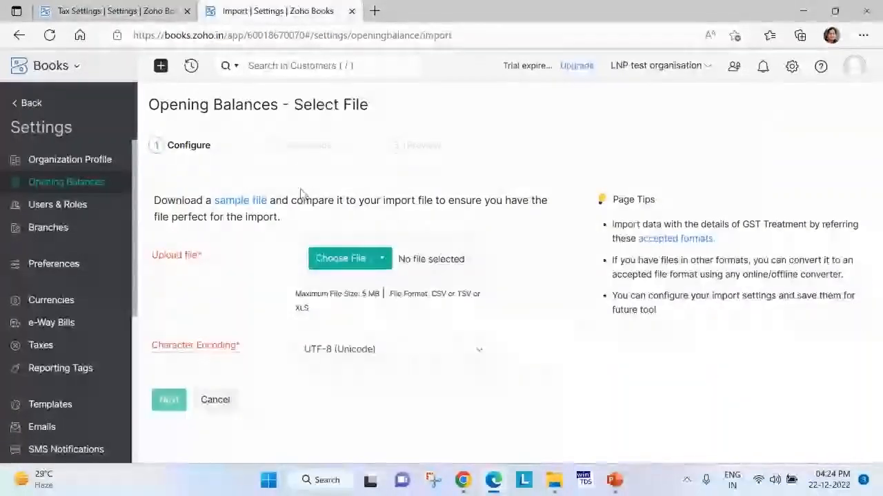
left_click(245, 201)
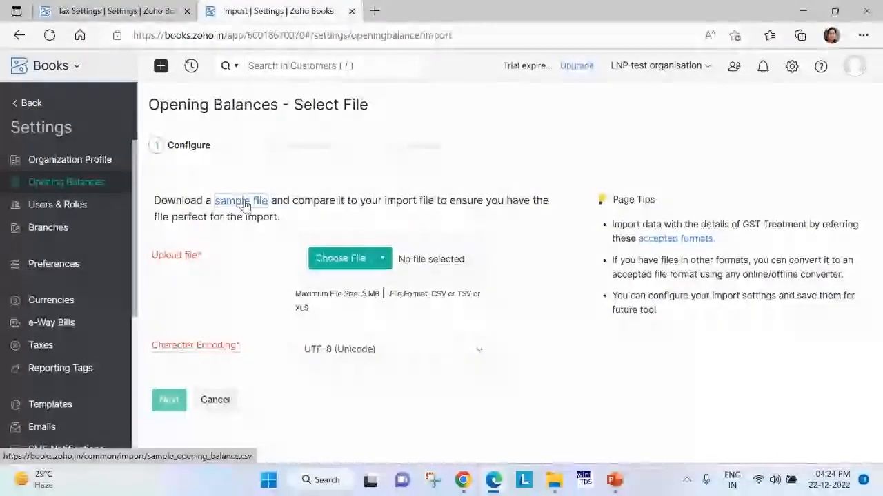
left_click(597, 102)
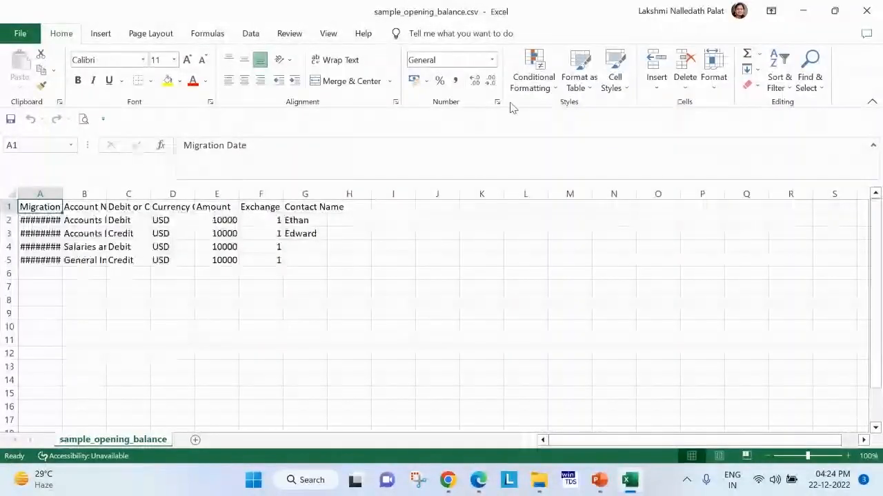
Fit the Migration Date and Account Name columns to their contents and examine the dates, currencies, amounts and contact names.
double_click(63, 194)
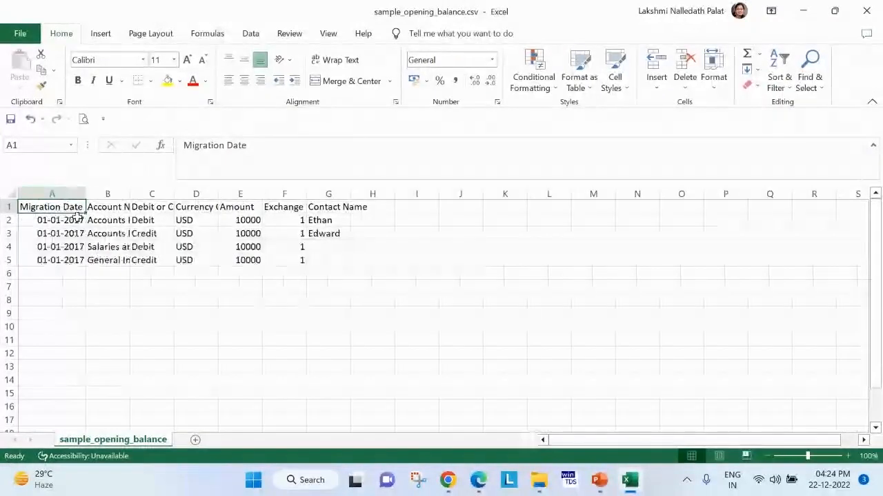
left_click_drag(61, 254, 62, 256)
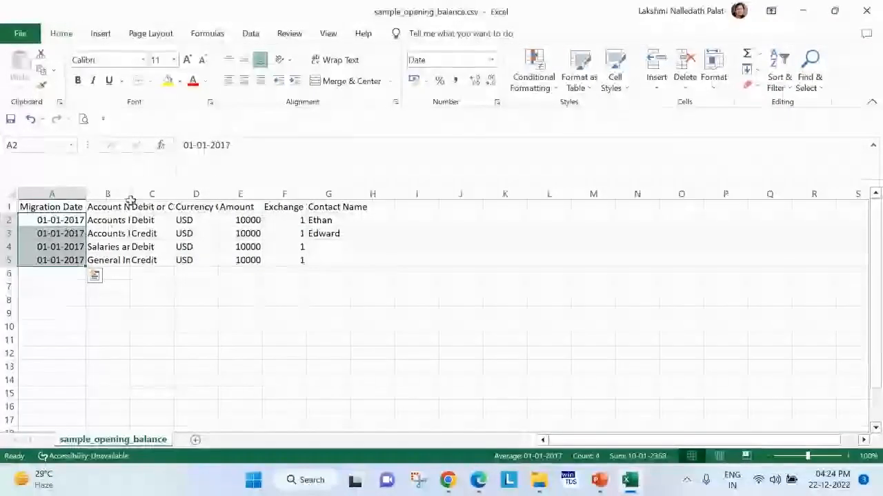
double_click(130, 198)
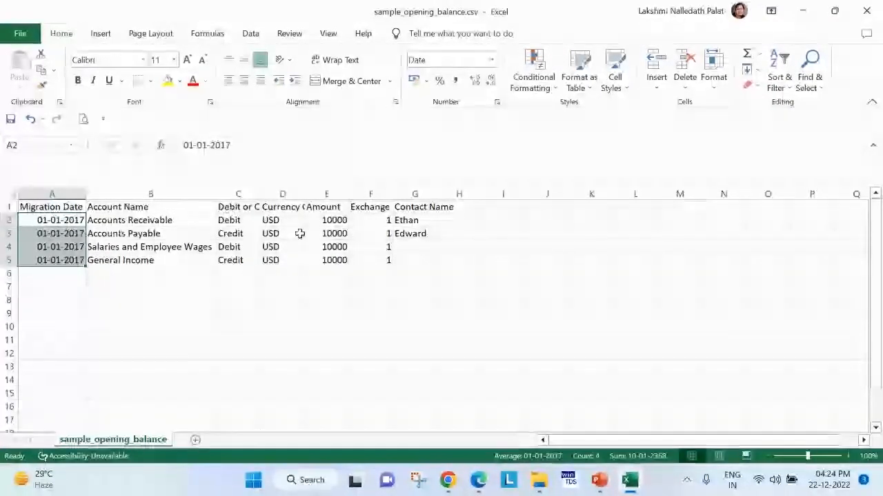
left_click_drag(276, 258, 277, 258)
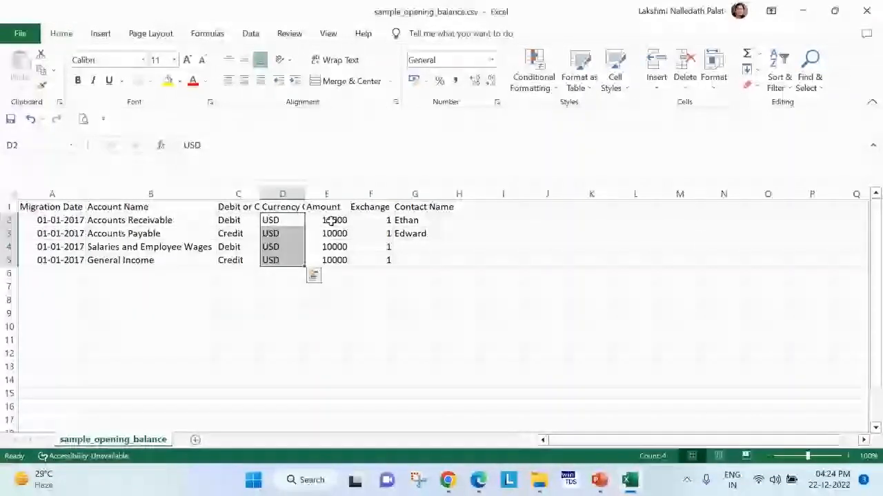
left_click_drag(330, 220, 329, 259)
left_click_drag(407, 221, 405, 232)
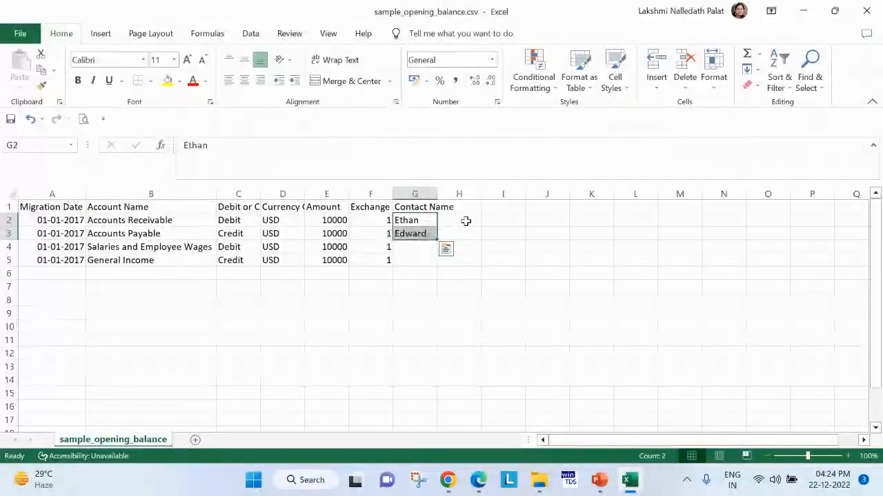
Compare the account rows with their contact names, and close sample_opening_balance.csv without saving.
left_click_drag(9, 247, 9, 260)
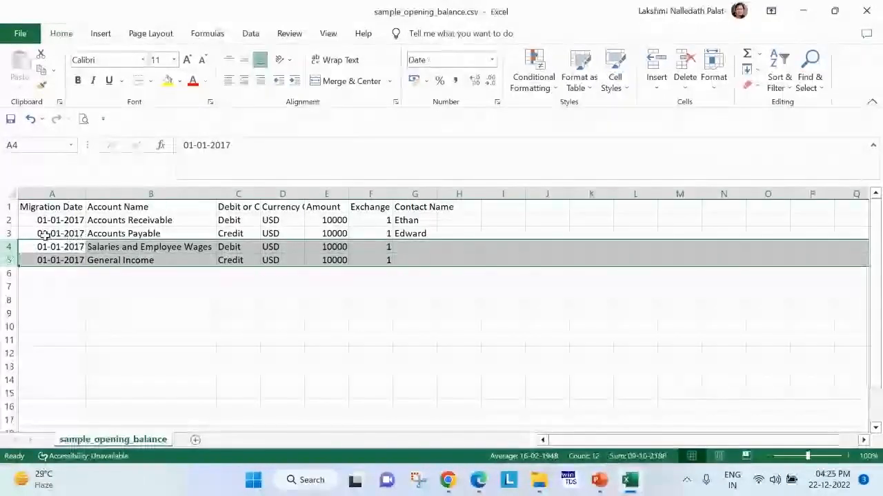
left_click_drag(95, 220, 118, 217)
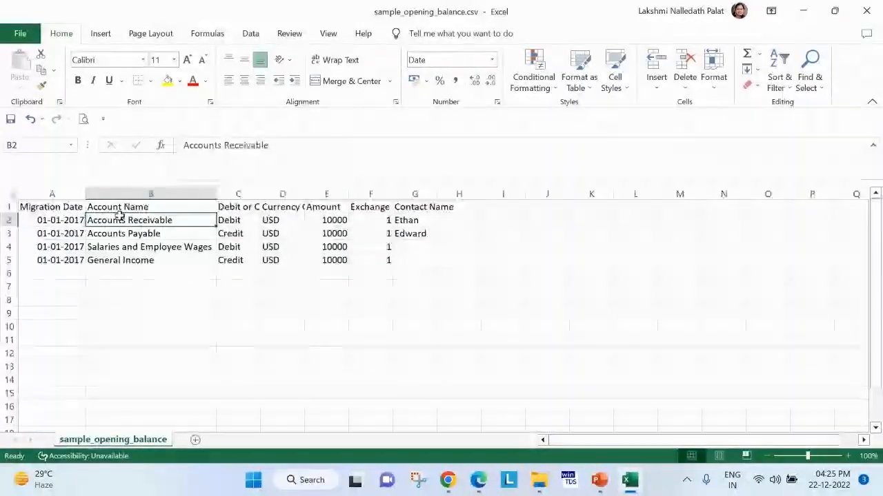
left_click_drag(408, 221, 408, 245)
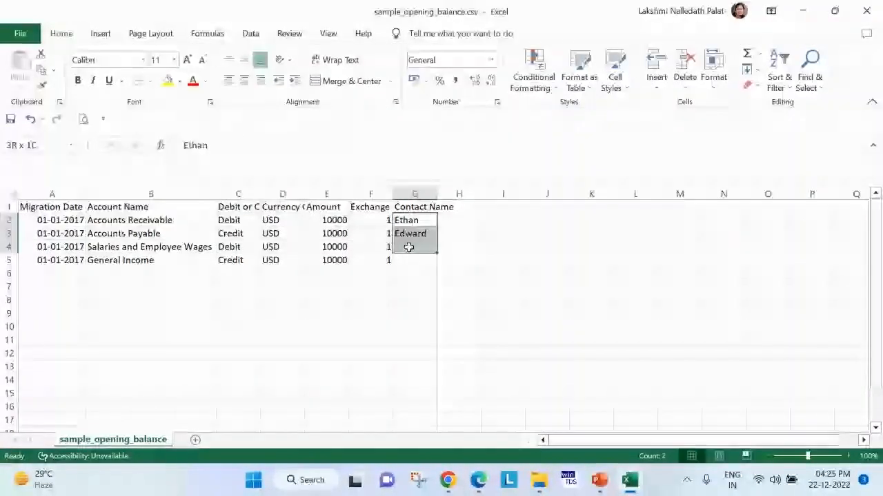
left_click(603, 327)
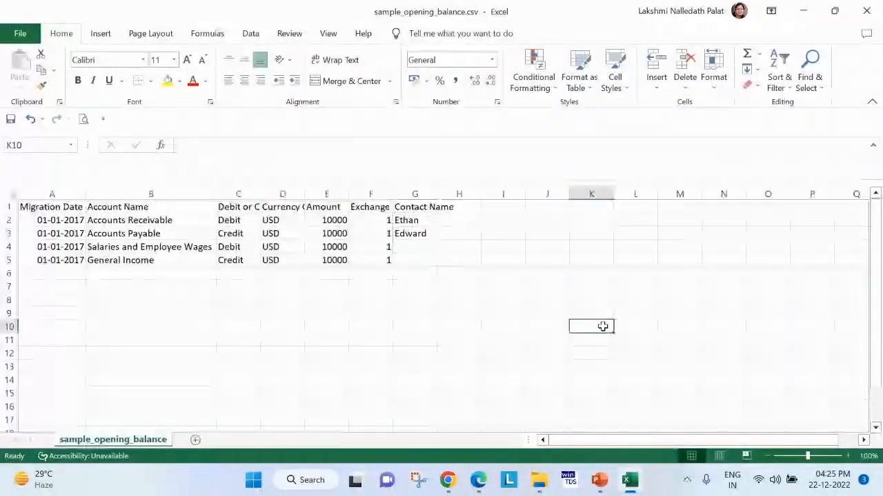
left_click(866, 11)
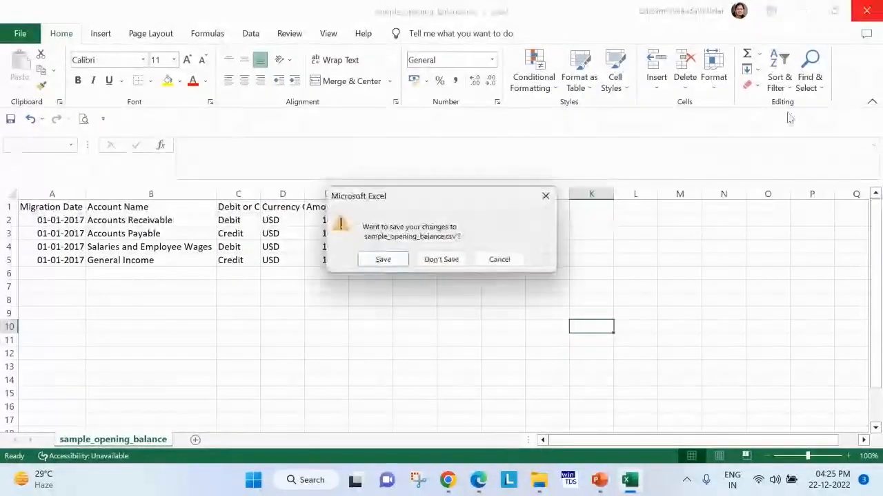
left_click(445, 259)
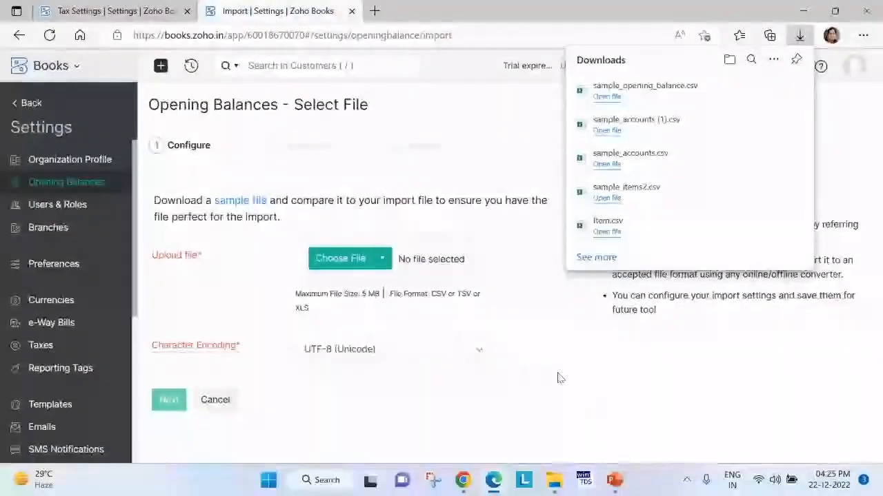
Return to the Opening Balances setup page in the settings and view its list of account categories.
left_click(559, 378)
left_click(793, 67)
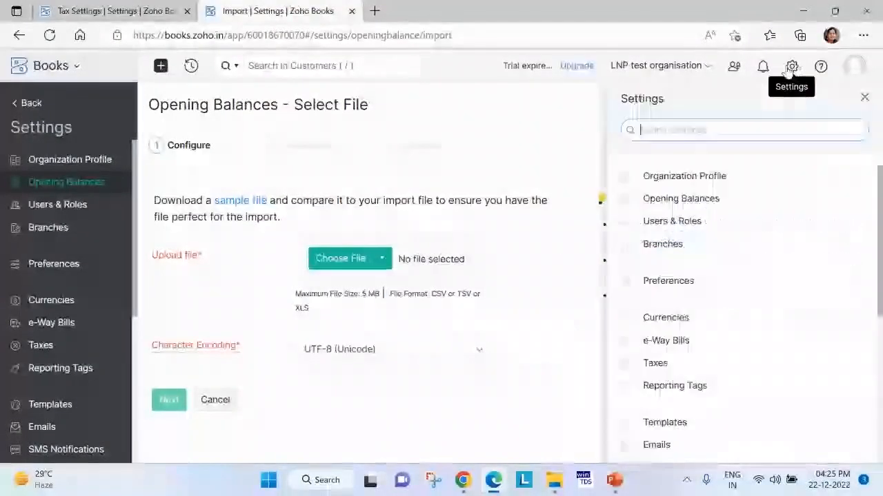
left_click(698, 200)
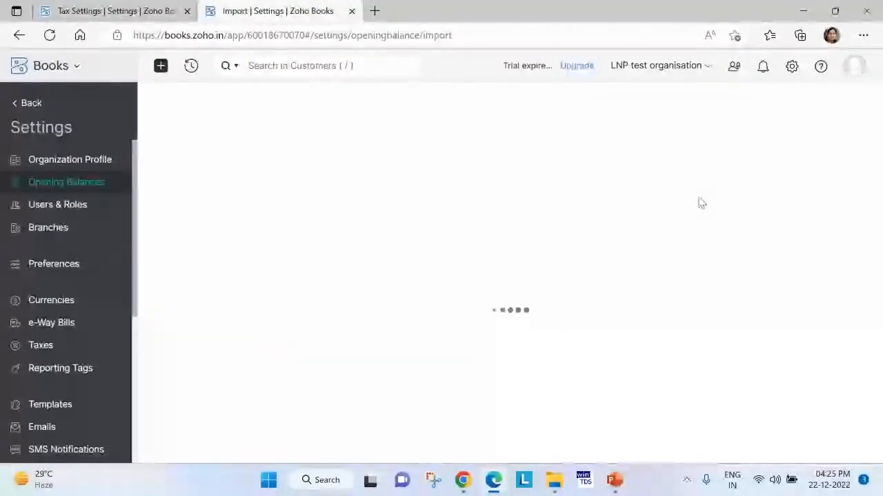
scroll(573, 262, "down", 1)
scroll(486, 318, "down", 3)
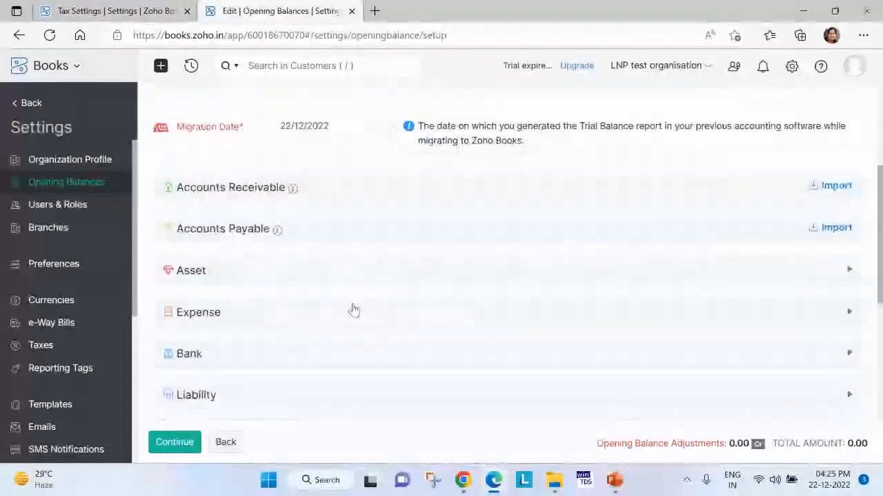
scroll(191, 338, "down", 2)
Try a debit opening balance of 1000 for ICICI Bank in the Bank category, clear it and collapse the category.
left_click(185, 255)
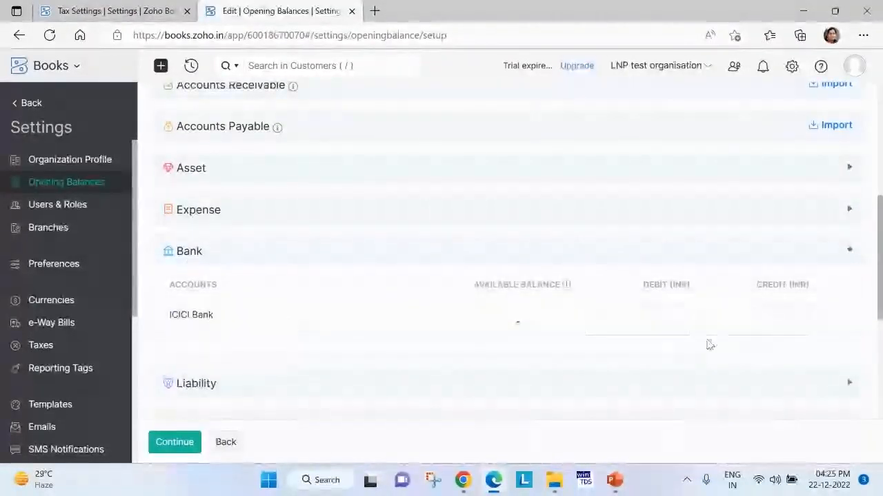
left_click(670, 329)
type("1000")
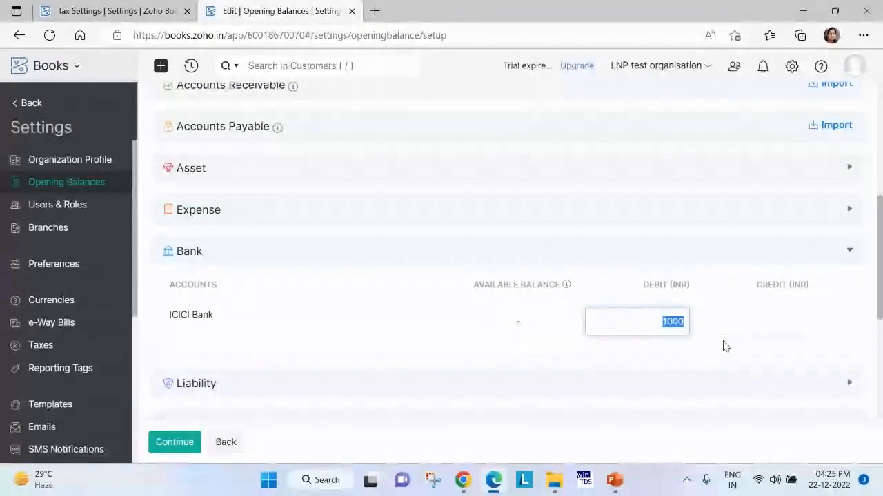
key("BackSpace")
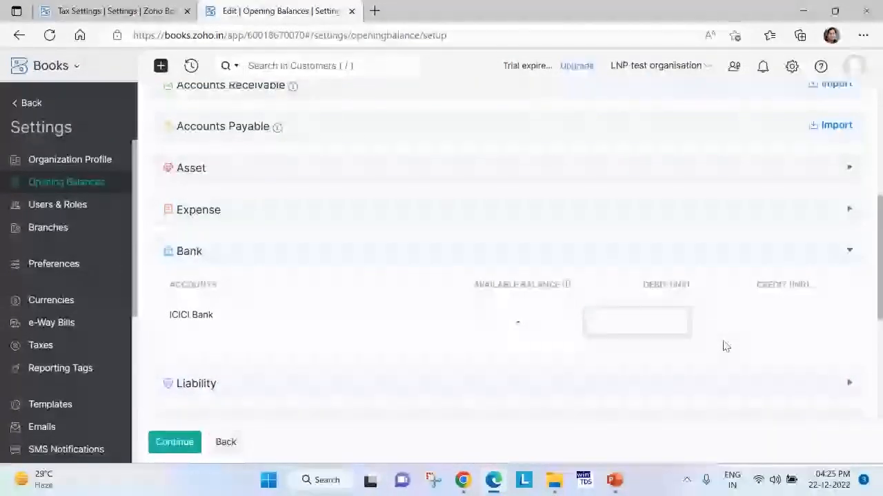
left_click(196, 255)
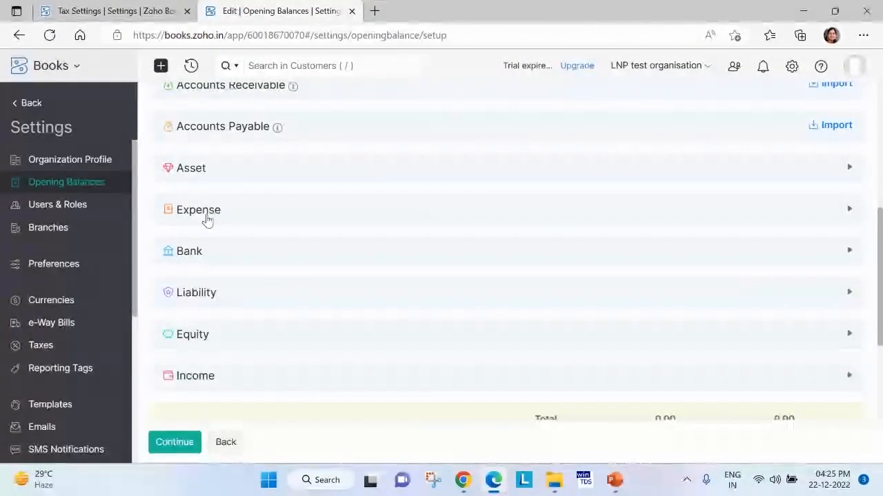
scroll(209, 214, "up", 1)
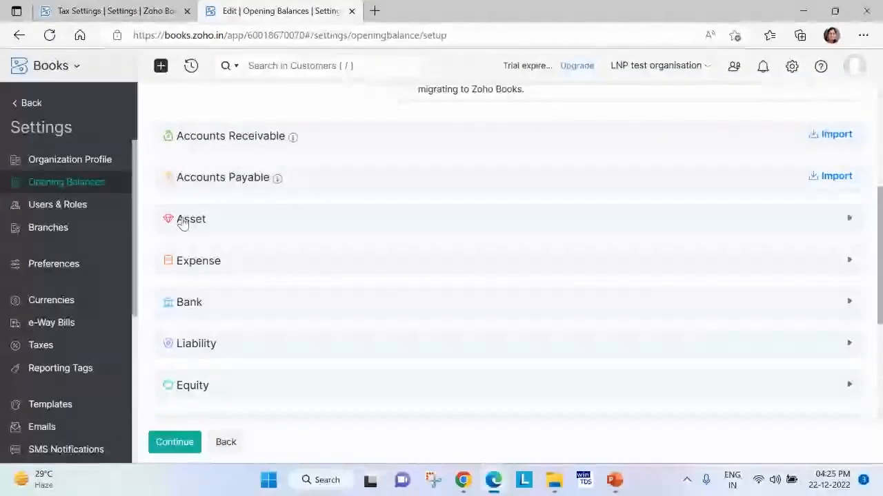
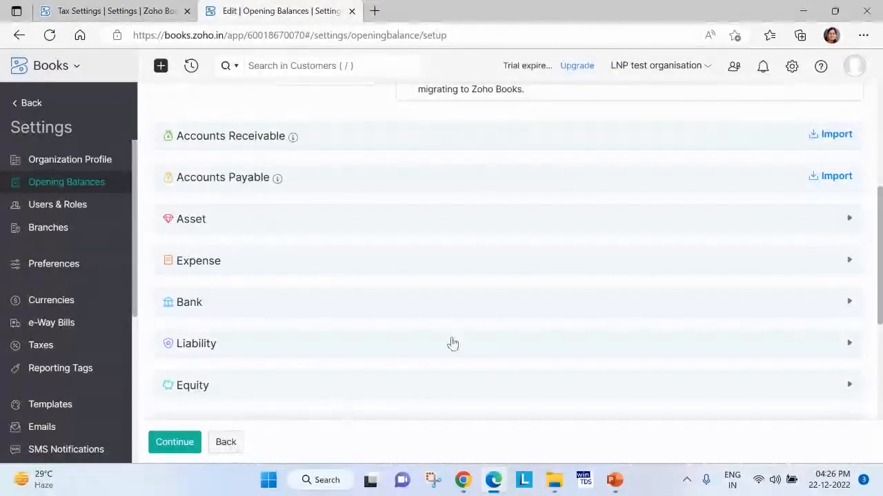
Open the opening balances import page, and open sample_opening_balance.csv from the quick books folder in Downloads.
scroll(453, 343, "up", 4)
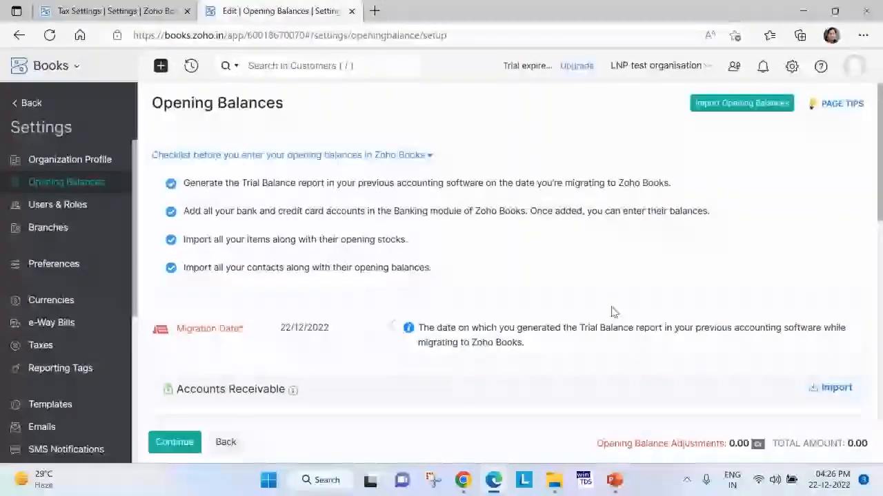
left_click(749, 107)
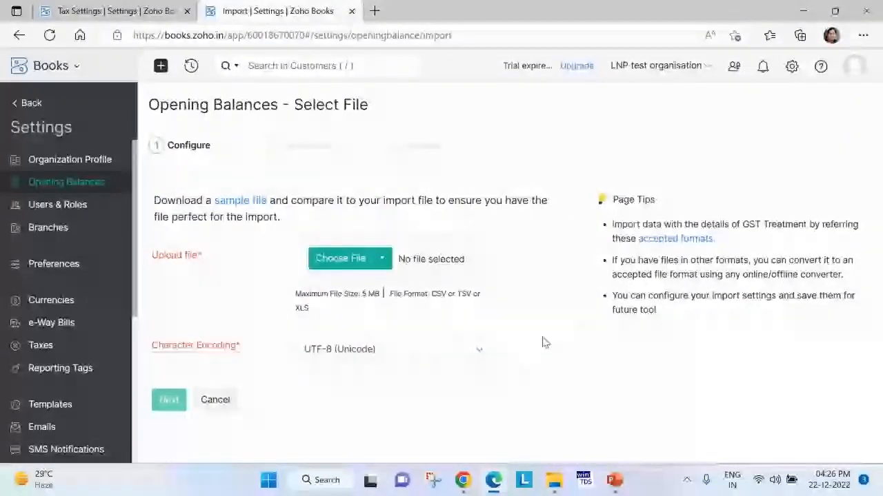
mouse_move(555, 480)
left_click(581, 456)
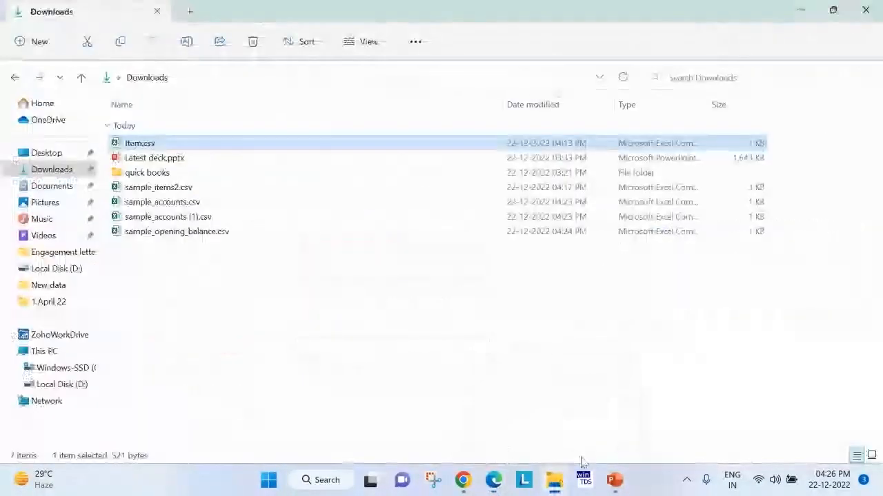
left_click(332, 304)
double_click(141, 172)
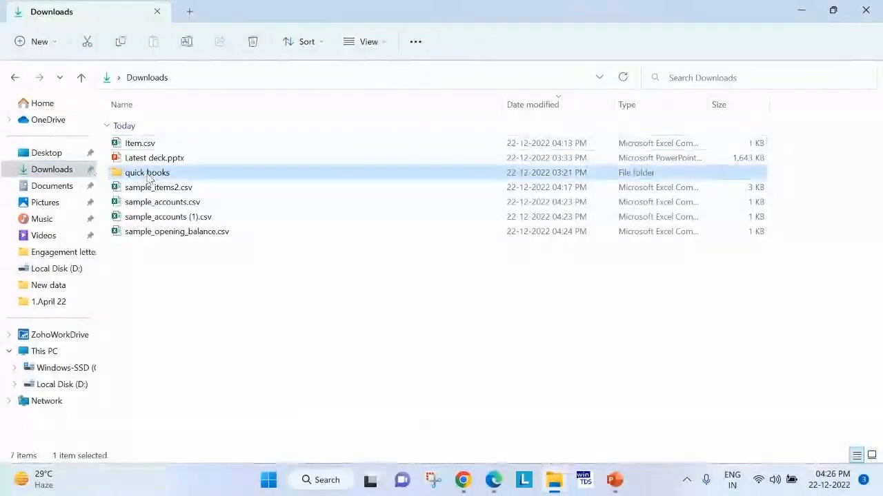
double_click(138, 142)
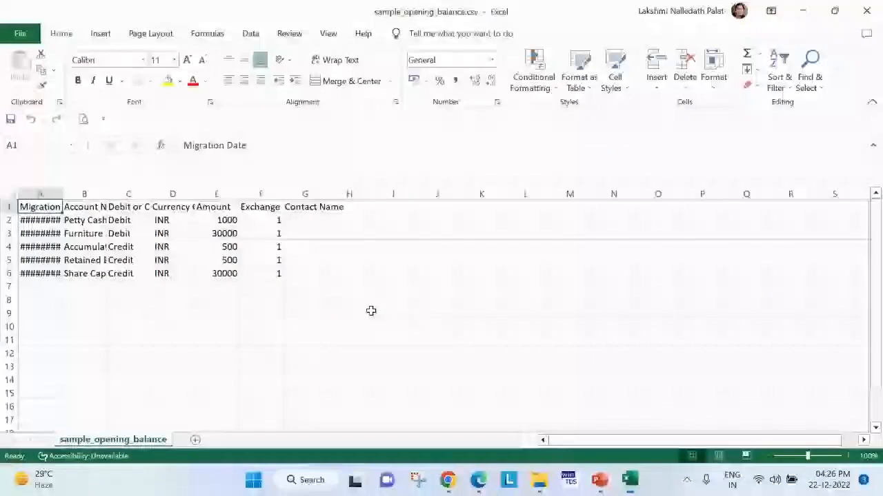
left_click(348, 352)
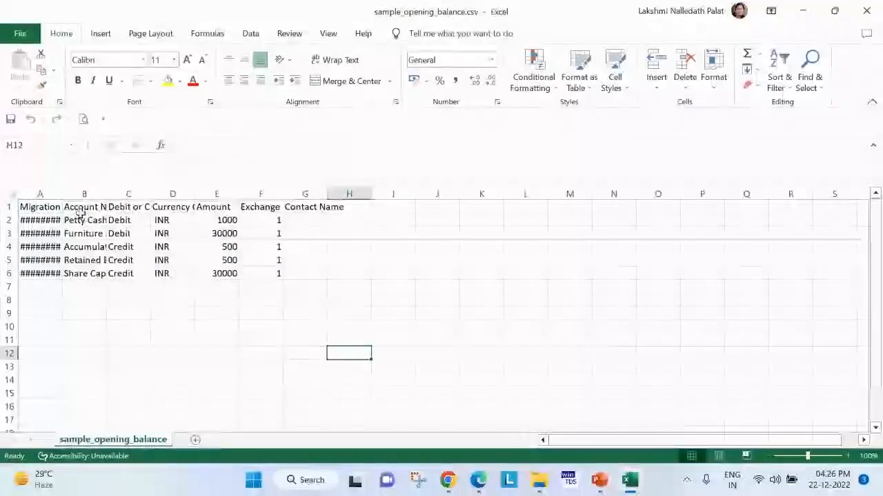
Fit the Migration Date and Account Name columns to their contents and examine the dates and account names.
double_click(62, 190)
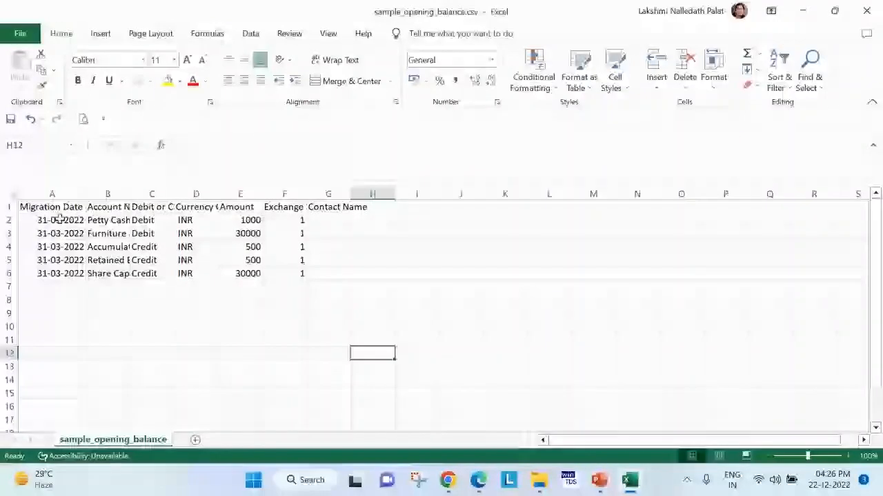
left_click_drag(50, 221, 43, 269)
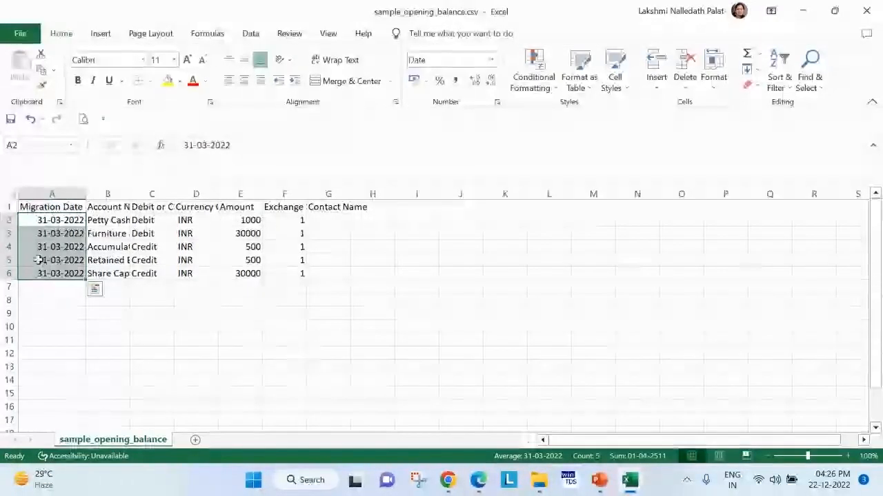
double_click(130, 193)
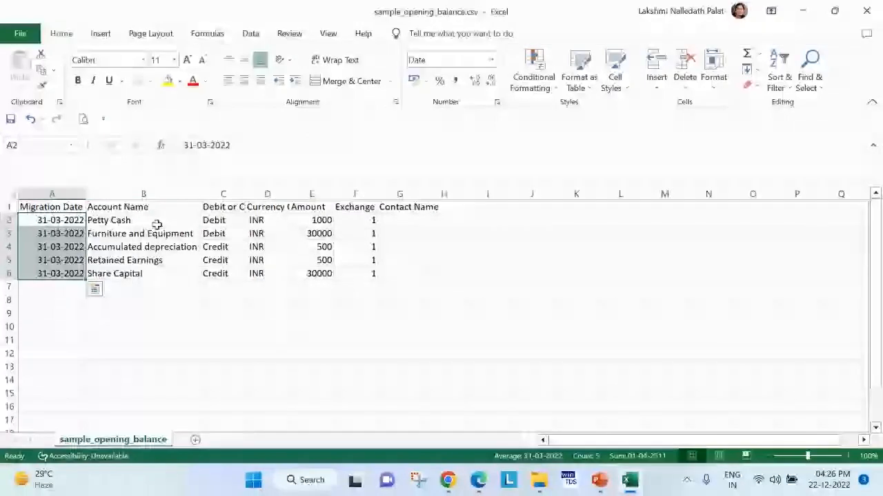
left_click_drag(117, 220, 149, 274)
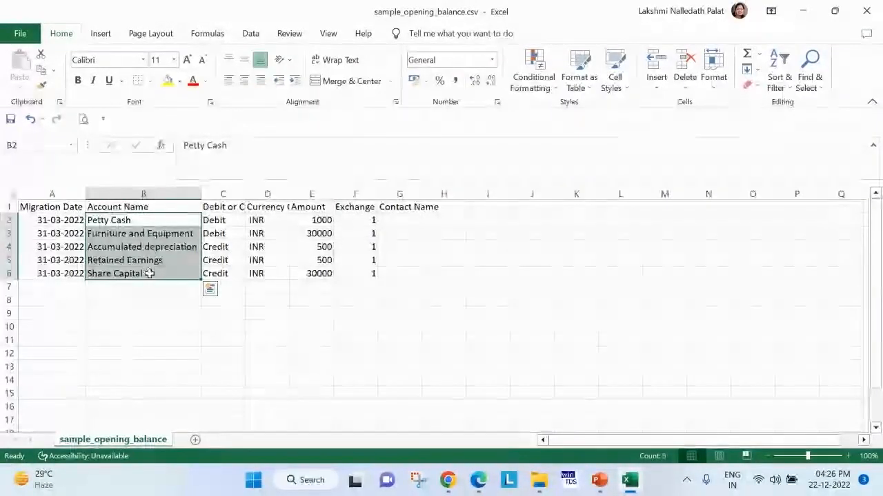
Examine the debit or credit entries, currency codes, exchange rates and amounts of the five account rows.
left_click_drag(238, 220, 246, 284)
left_click(260, 222)
left_click_drag(262, 236, 269, 288)
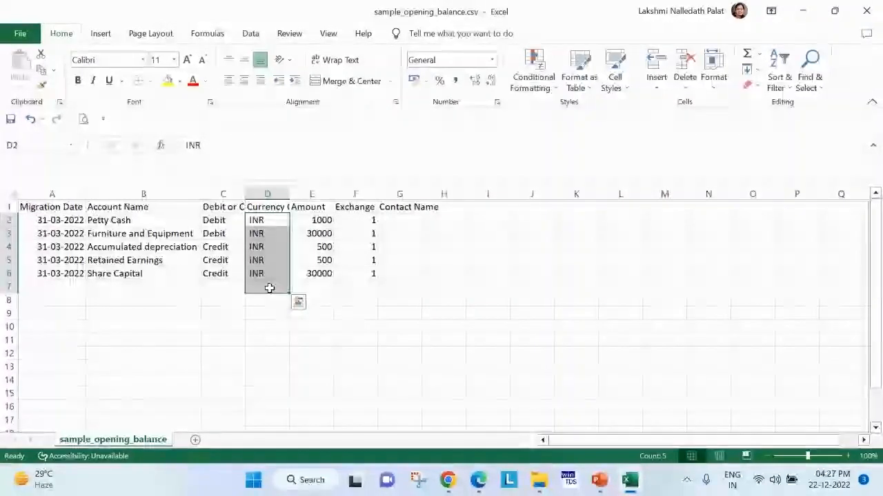
left_click(262, 260)
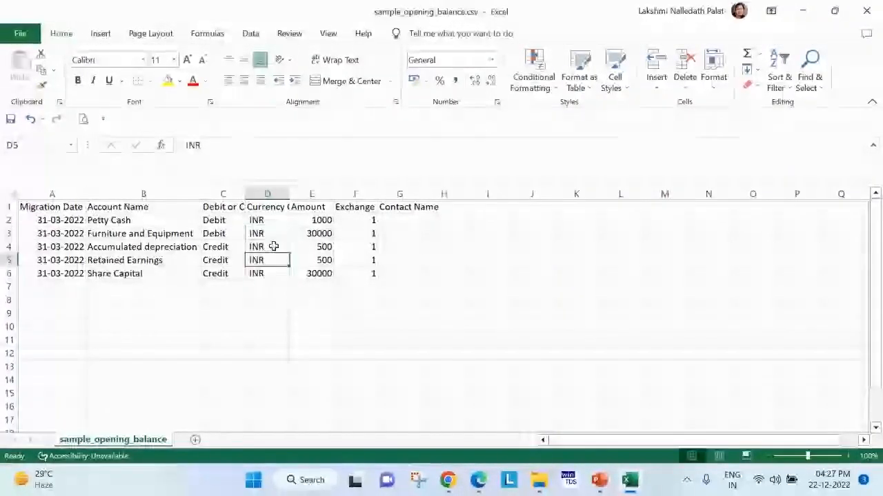
left_click(274, 221)
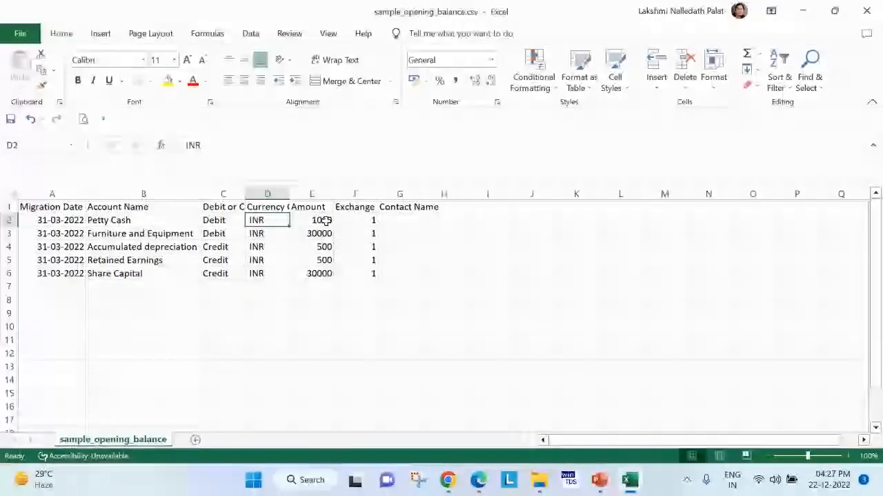
left_click(350, 219)
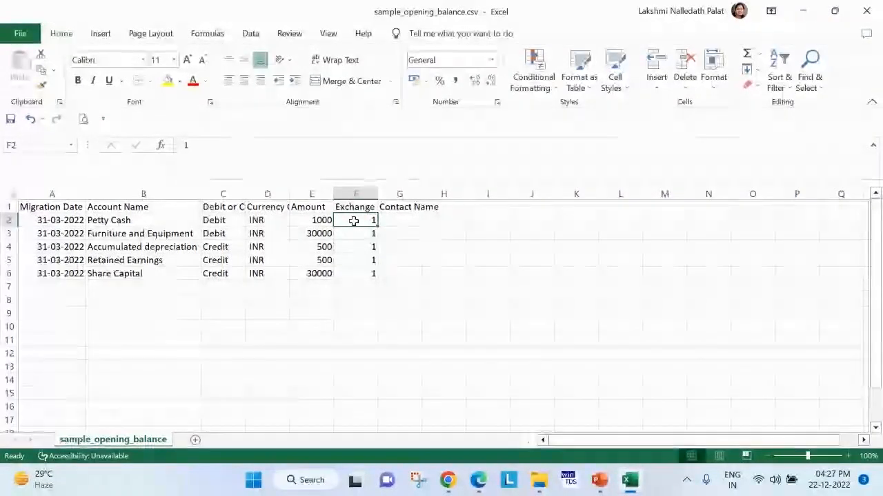
left_click_drag(319, 265, 319, 269)
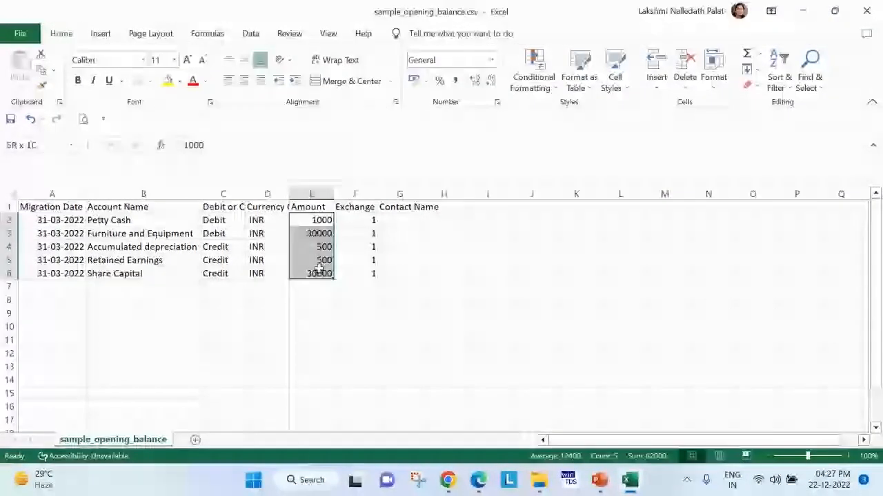
left_click(498, 282)
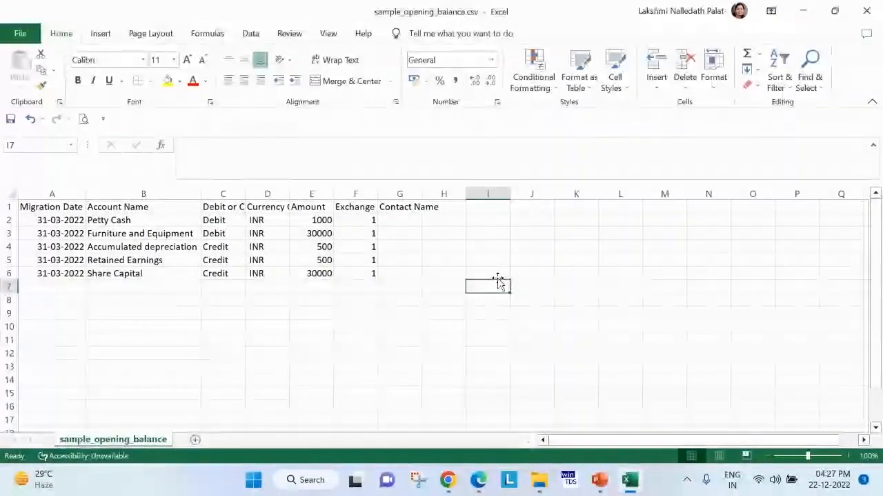
Compare the currency code, amount and exchange rate columns to see how they relate for each account.
left_click(270, 224)
left_click_drag(269, 224, 269, 232)
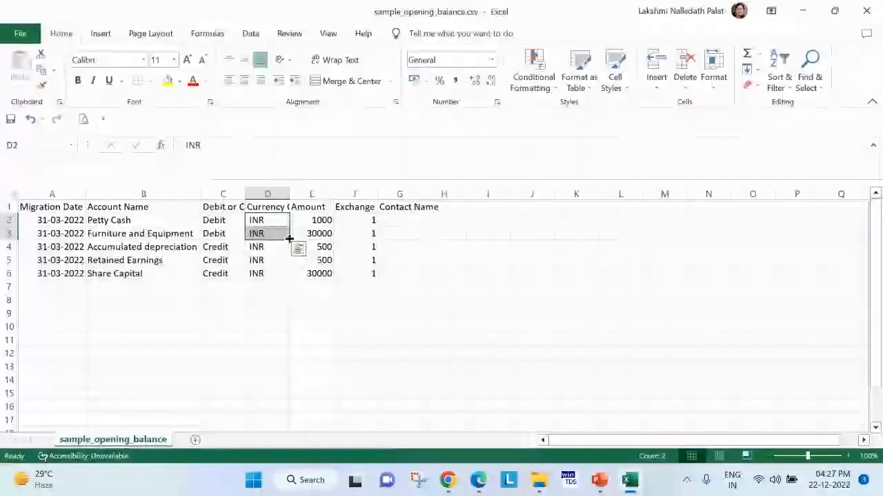
left_click(318, 222)
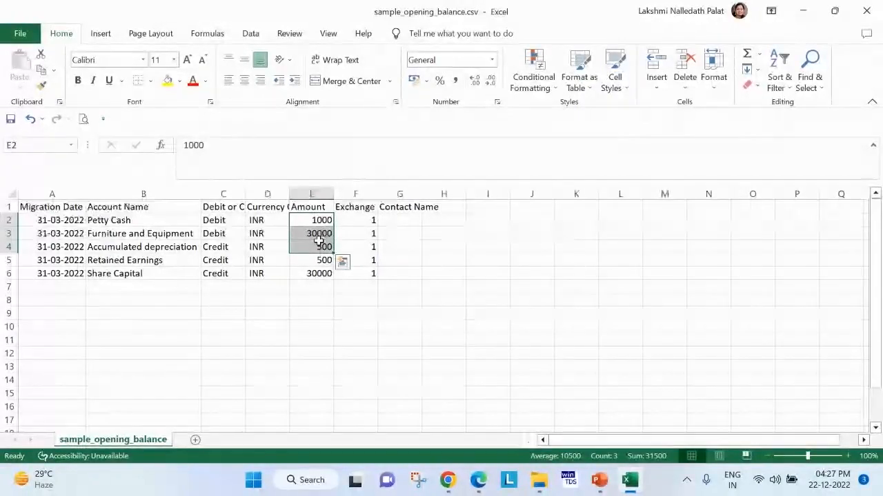
left_click_drag(354, 221, 354, 237)
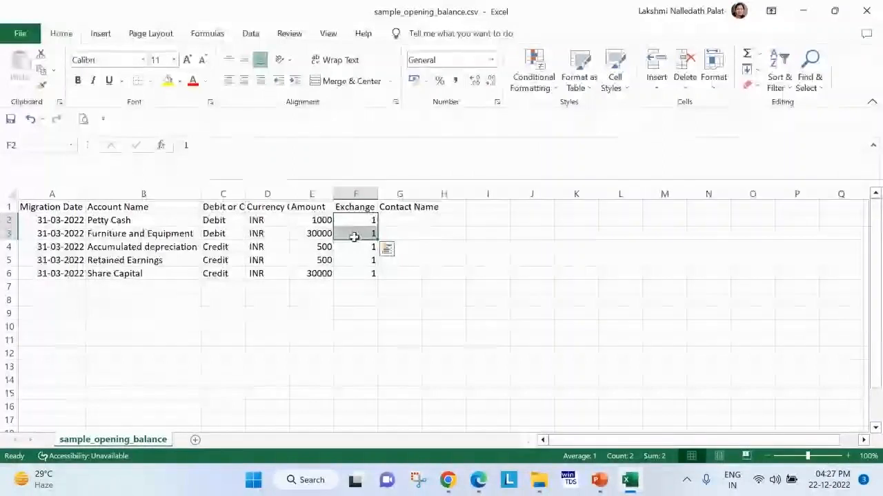
left_click(251, 222)
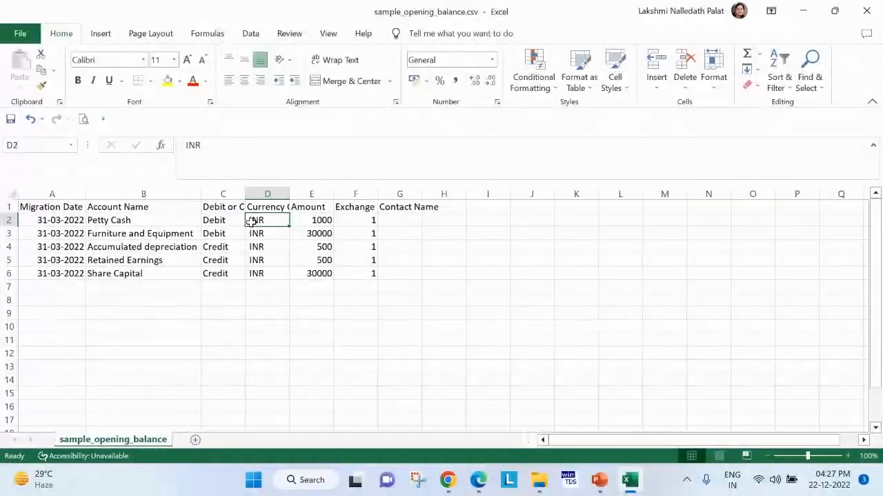
left_click(305, 218)
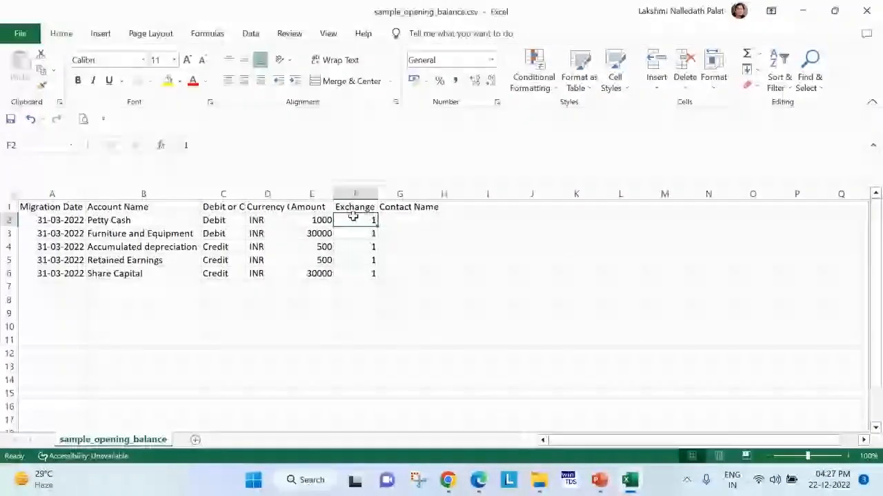
left_click(317, 220)
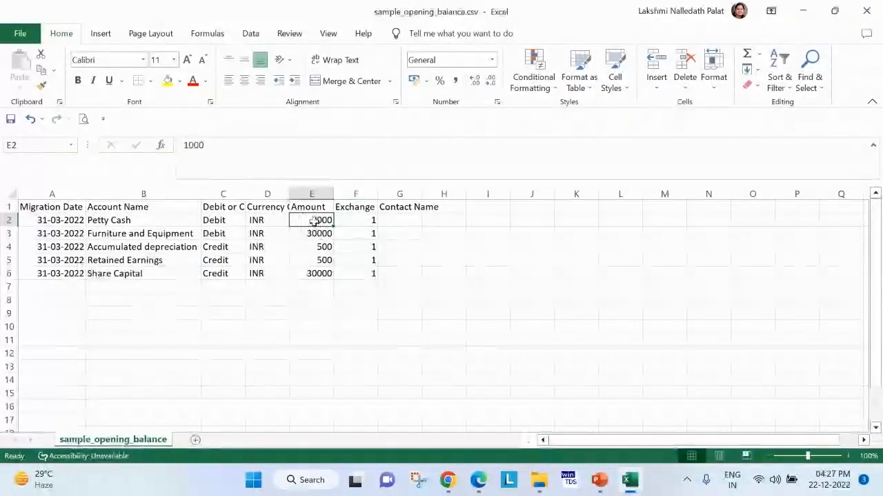
left_click_drag(276, 222, 271, 247)
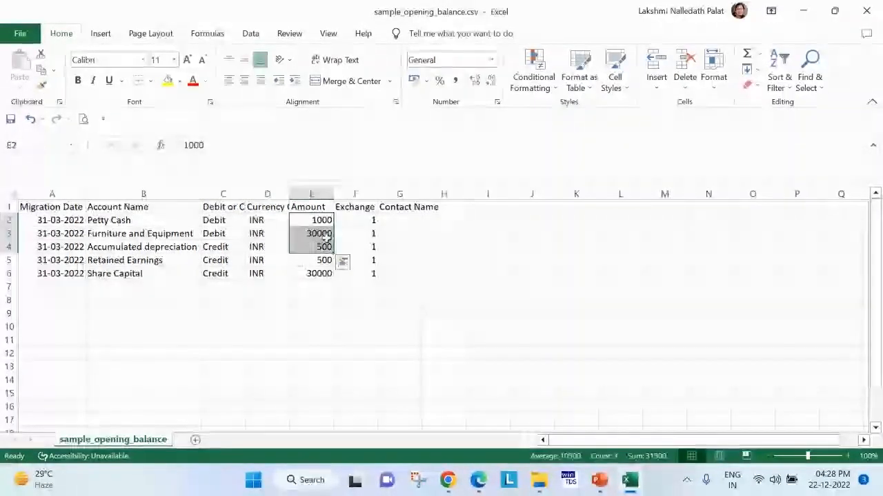
left_click_drag(356, 220, 357, 260)
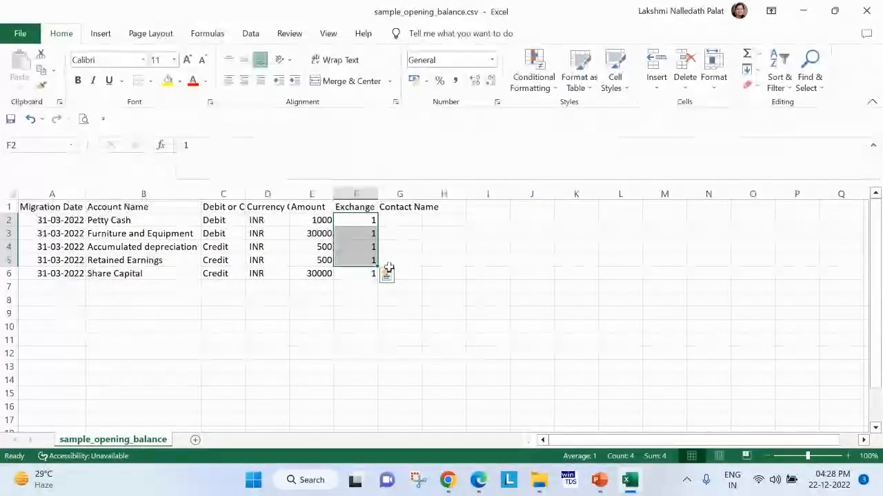
left_click(445, 300)
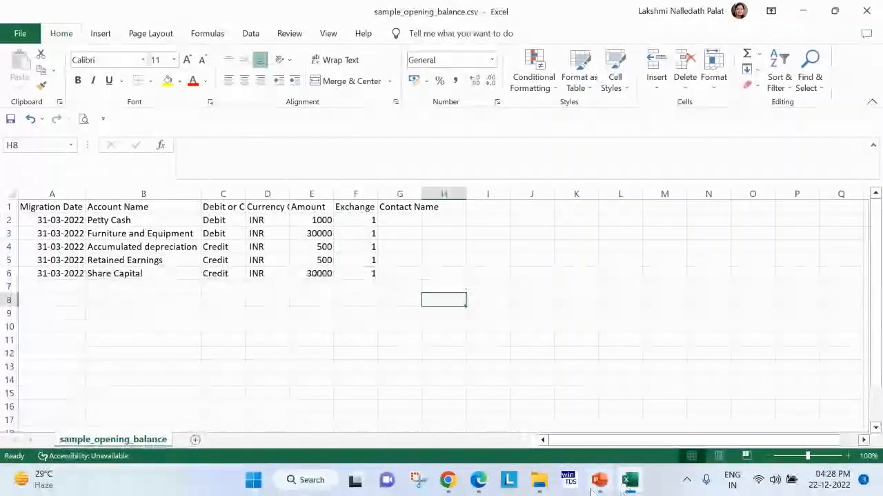
Switch back to Zoho Books, cancel the open import page and reopen the opening balances import from the settings.
left_click(479, 481)
left_click(215, 401)
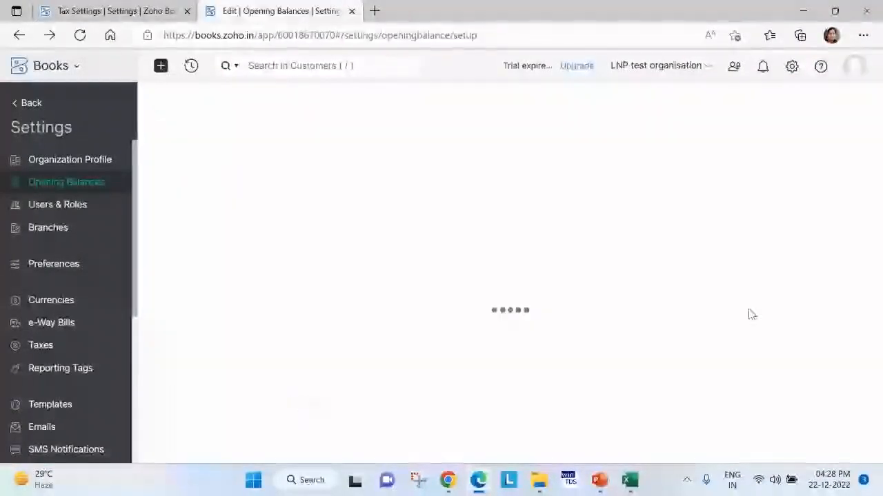
left_click(792, 67)
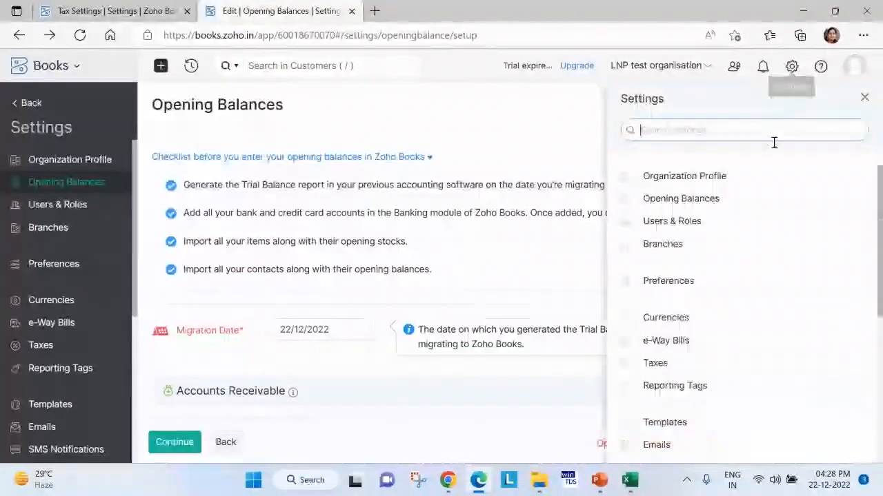
left_click(676, 199)
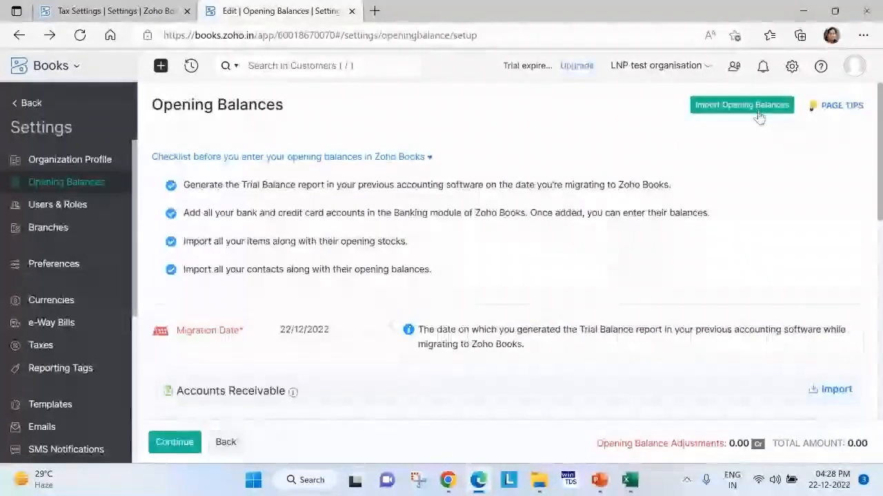
left_click(756, 110)
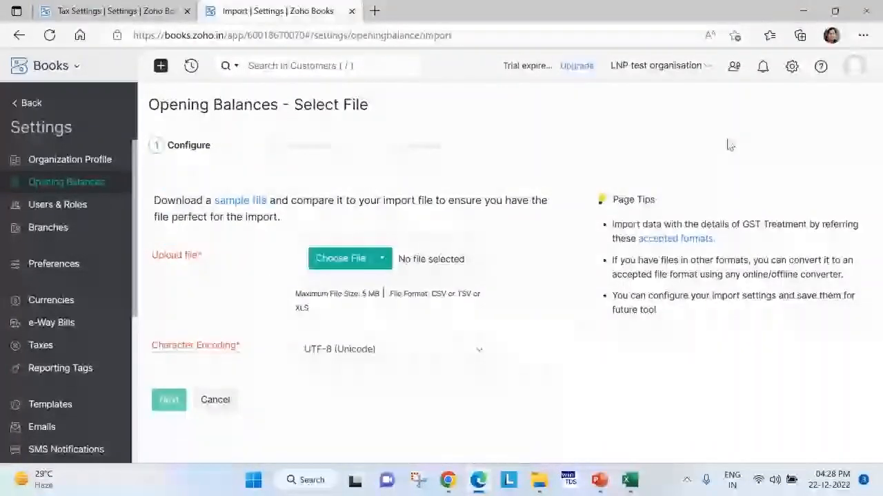
Upload sample_opening_balance.csv from the quick books folder for import and continue to the field mapping.
left_click(351, 258)
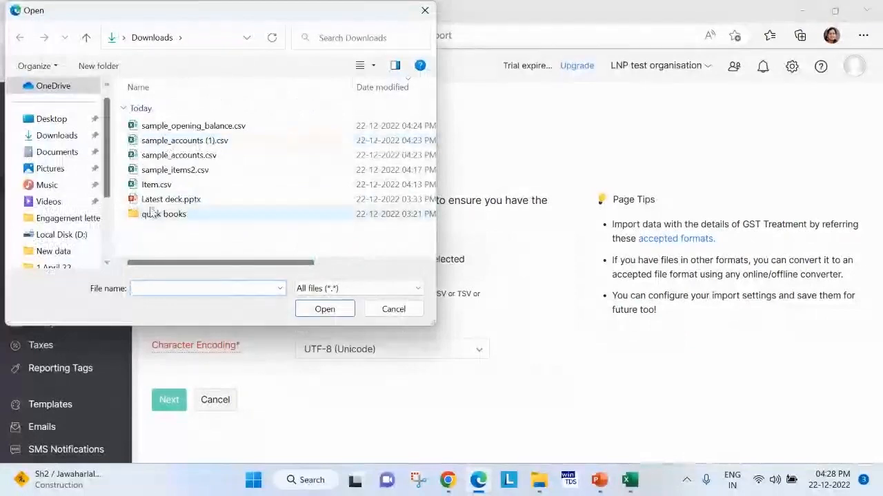
double_click(151, 215)
left_click(207, 126)
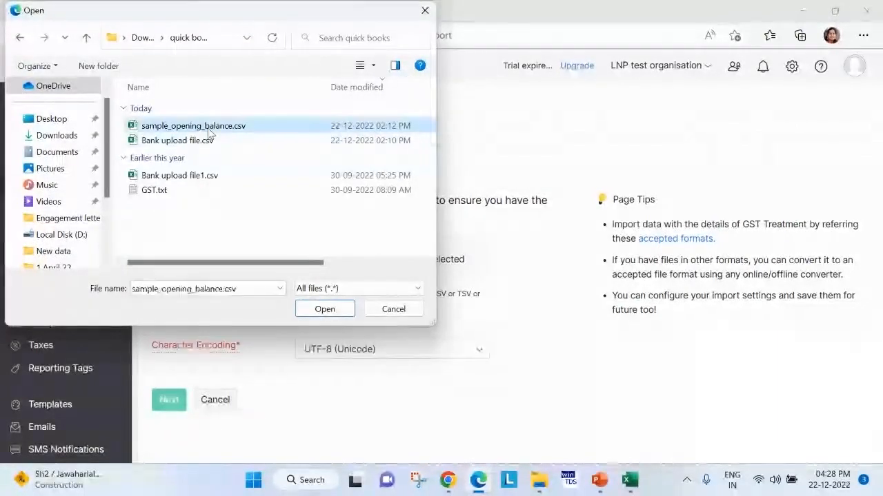
left_click(325, 309)
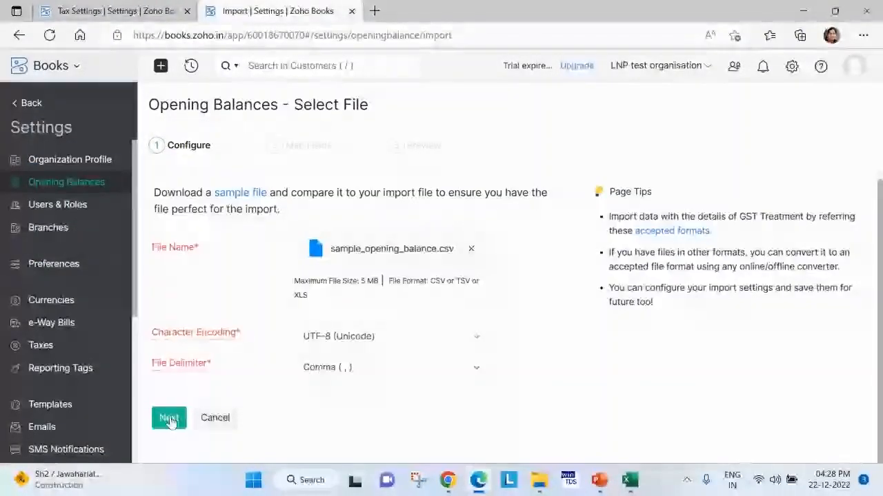
left_click(169, 419)
Compare the migration date format in the field mapping with the dates in the sample spreadsheet and look through the available formats.
scroll(518, 351, "down", 2)
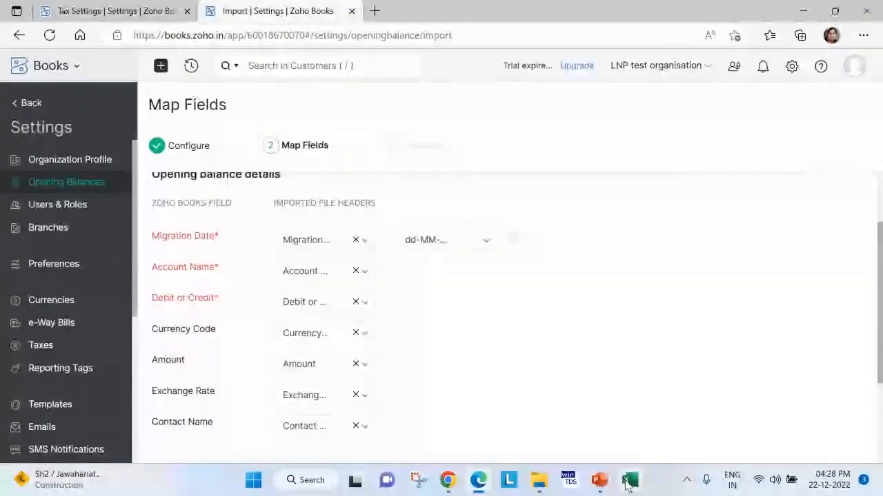
left_click(628, 483)
left_click_drag(61, 220, 64, 276)
key("alt+Tab")
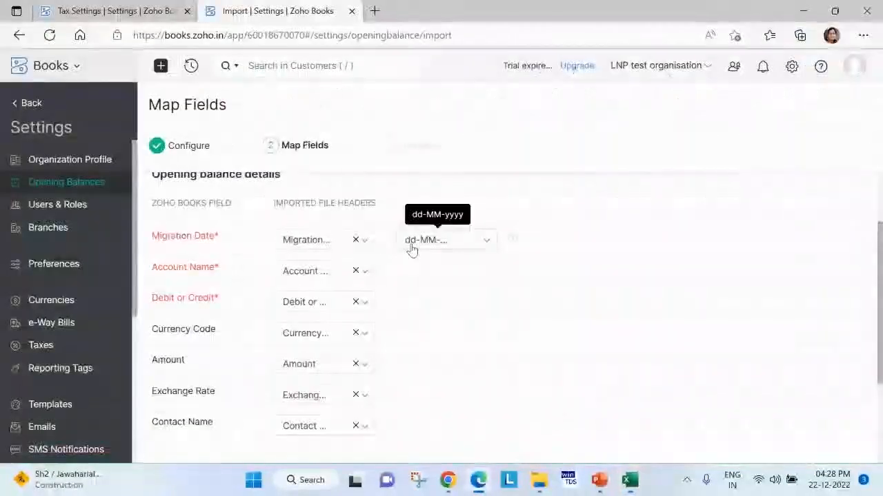
left_click(412, 244)
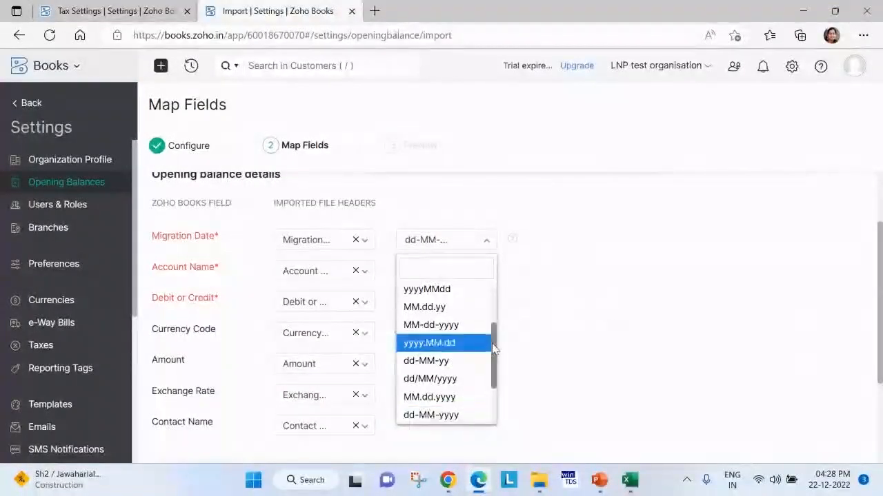
scroll(493, 350, "down", 5)
left_click(557, 318)
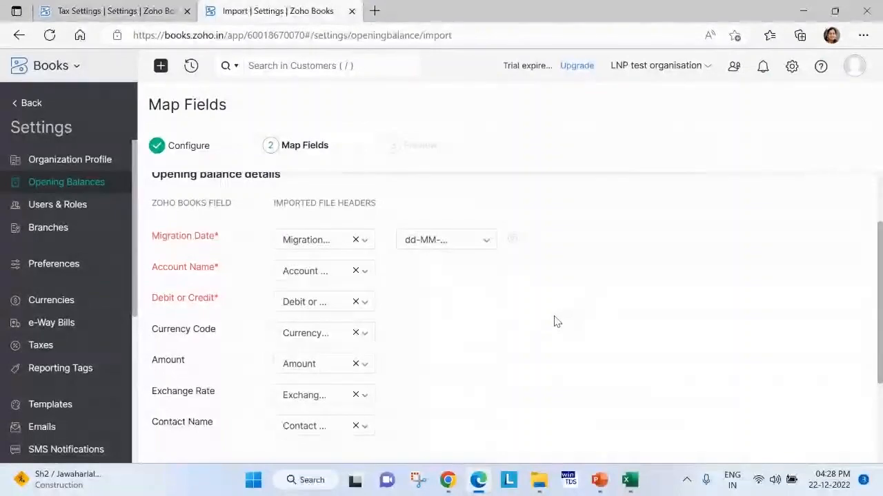
Accept the field mapping, import the opening balances from the preview and review the imported accounts.
scroll(558, 322, "down", 3)
left_click(286, 414)
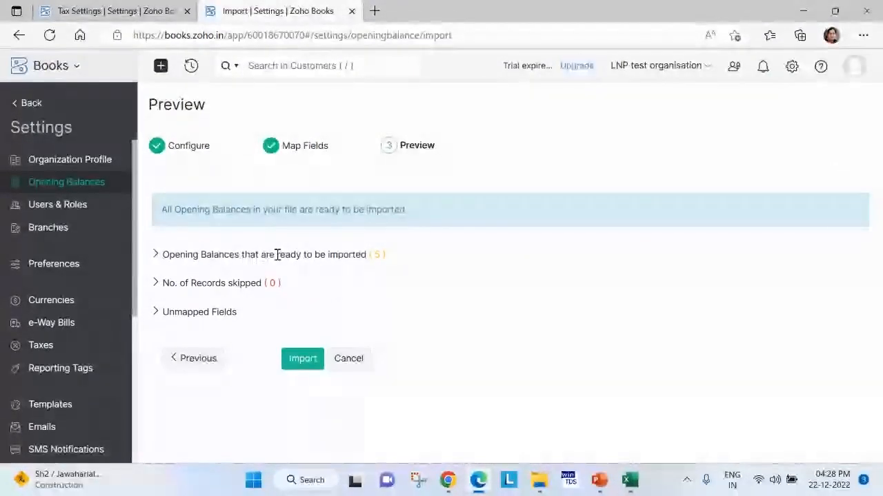
left_click(297, 366)
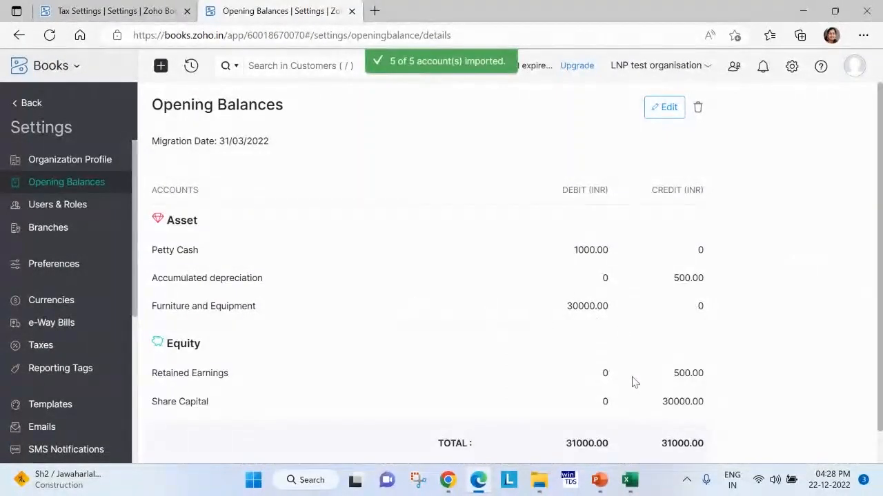
scroll(697, 394, "down", 1)
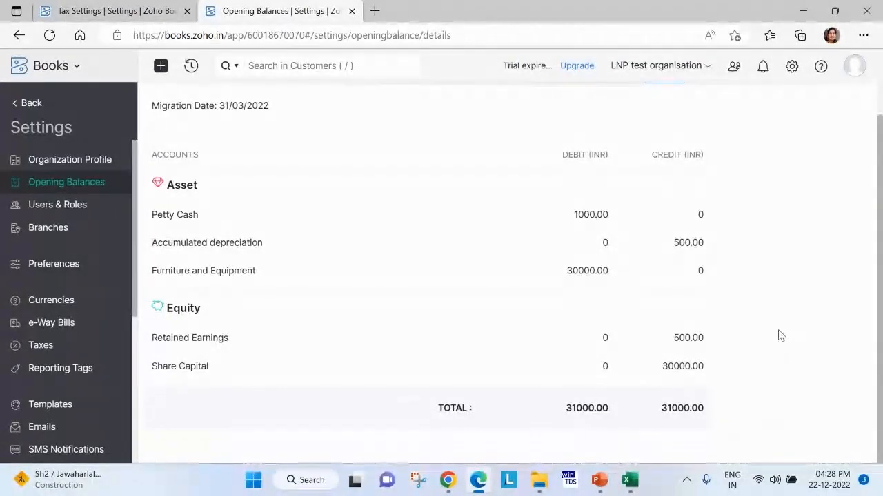
scroll(780, 335, "up", 1)
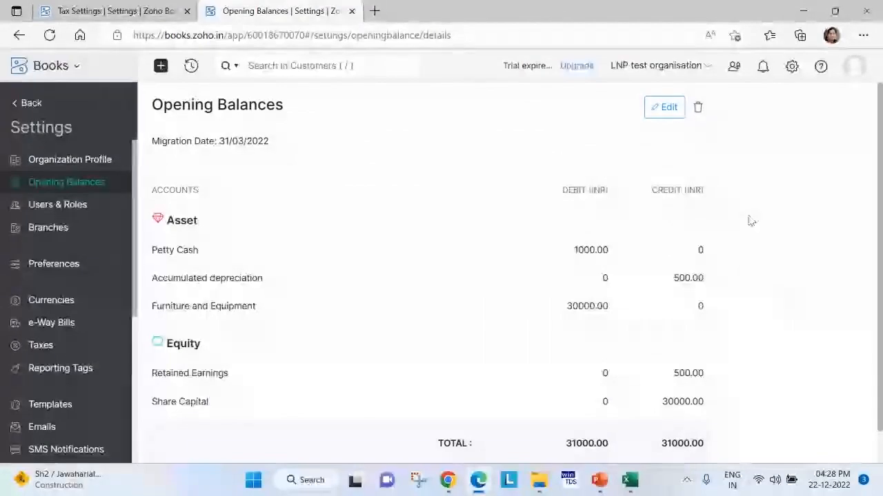
Edit the opening balances and enter a debit of 100 for the Advertising And Marketing expense account.
left_click(666, 108)
scroll(469, 328, "down", 1)
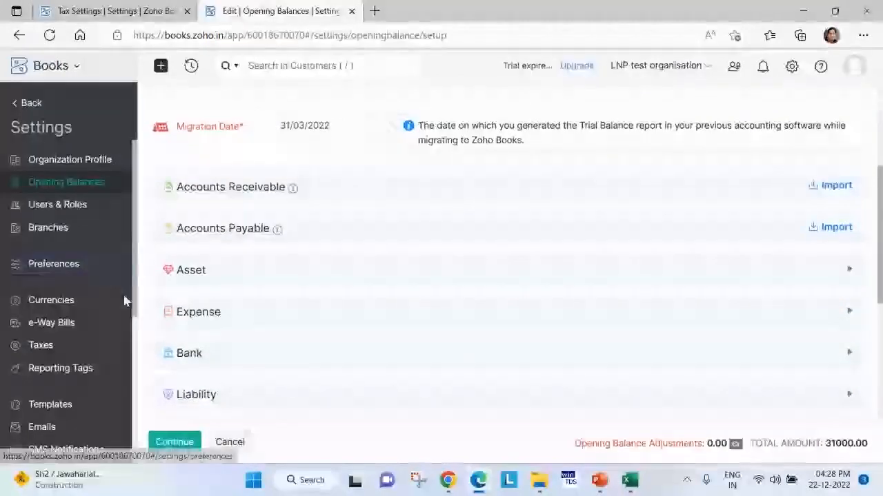
scroll(191, 327, "down", 1)
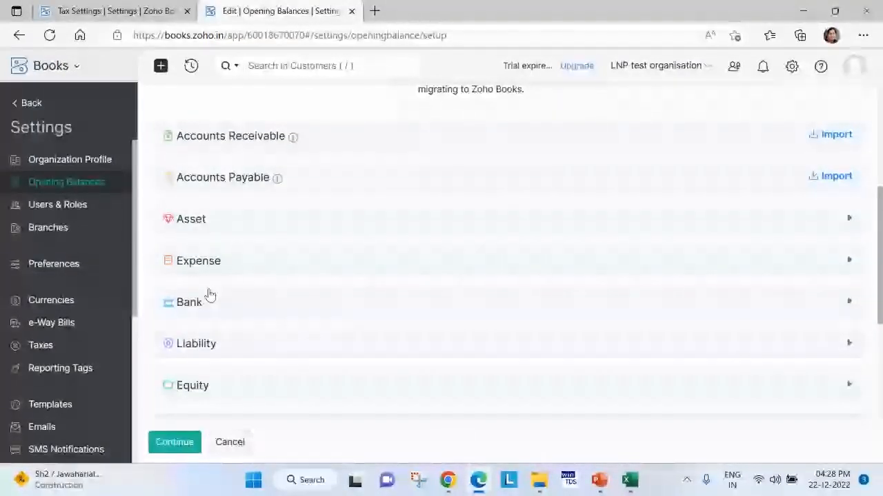
left_click(211, 267)
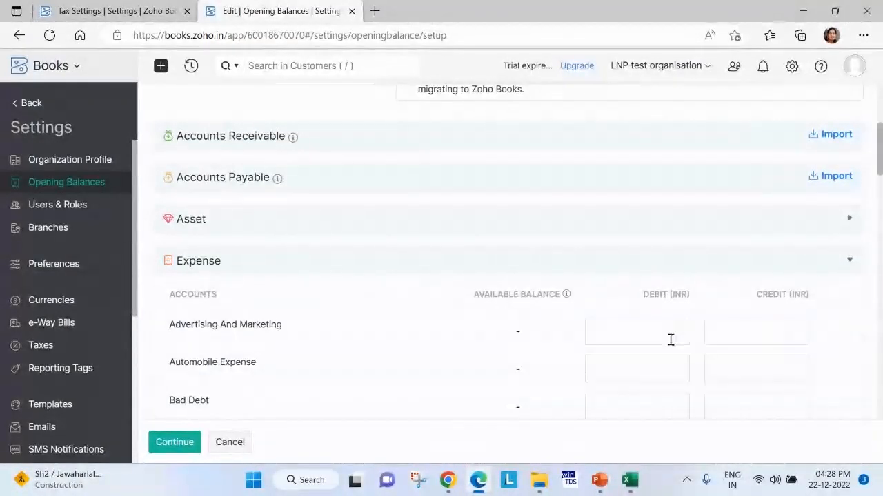
scroll(634, 294, "down", 2)
left_click(629, 224)
type("100")
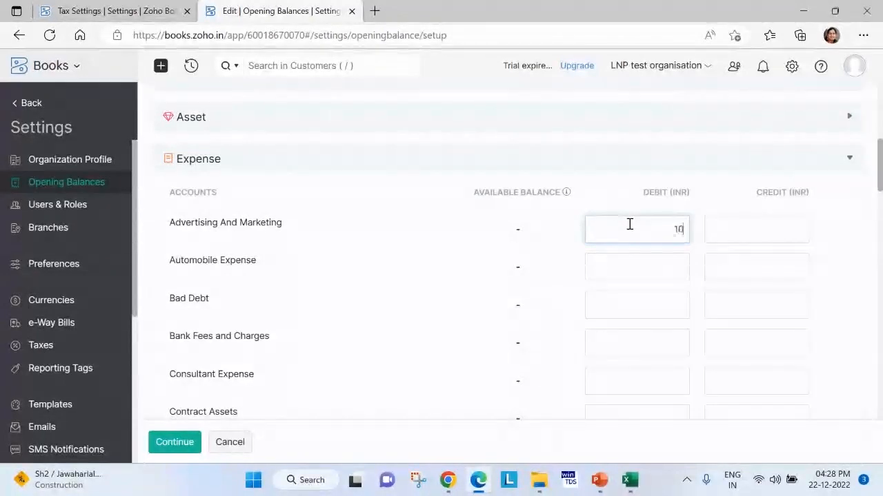
Save the opening balances with the difference transferred to the Opening Balance Adjustments account, and review that account's entry.
left_click(178, 443)
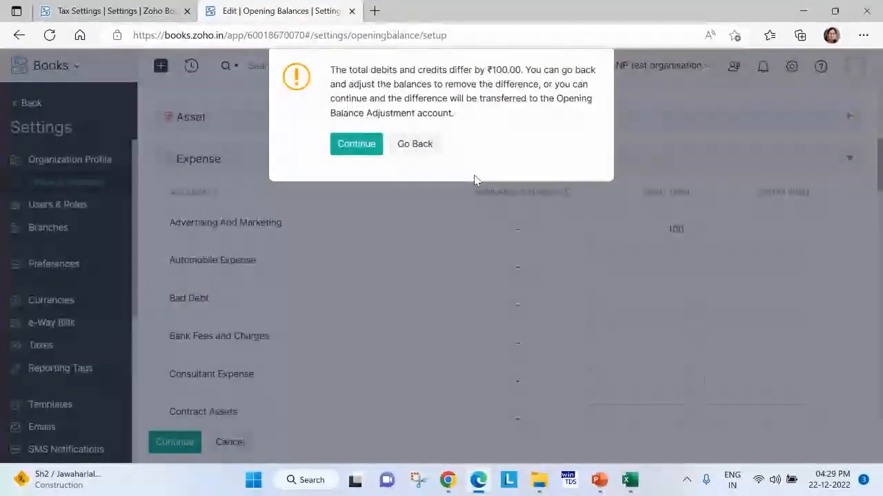
left_click(504, 119)
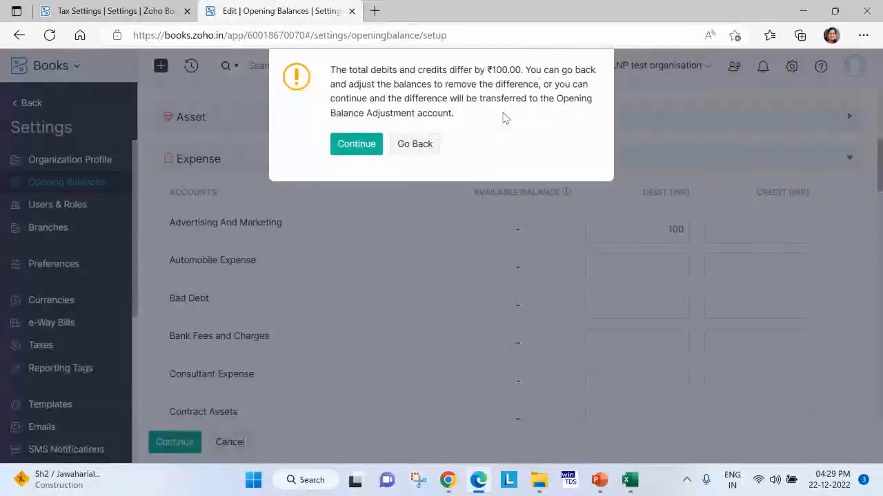
left_click(365, 147)
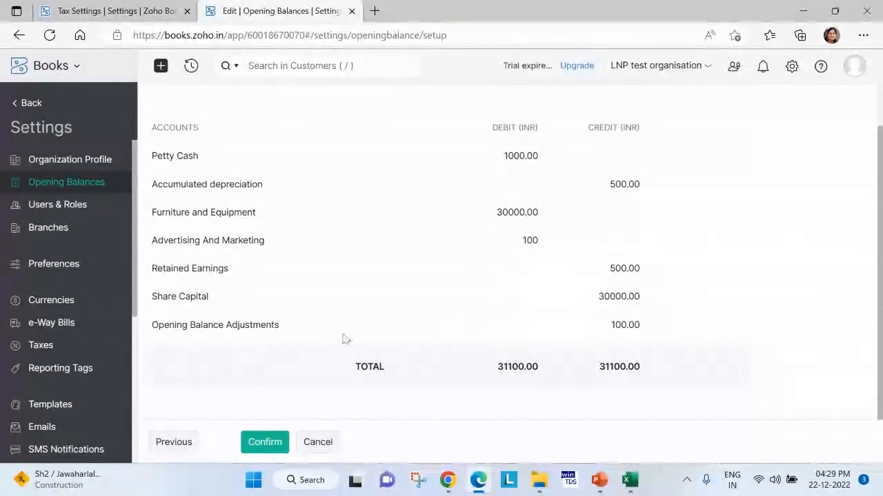
left_click_drag(152, 326, 651, 325)
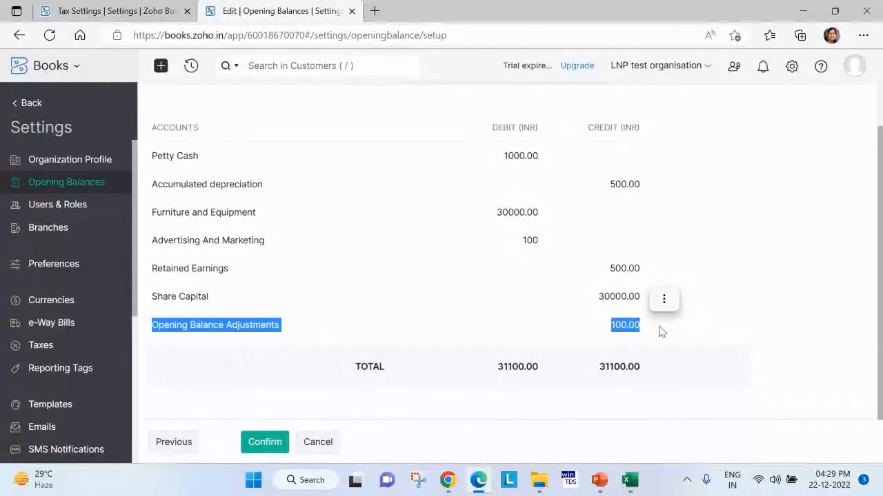
left_click(267, 442)
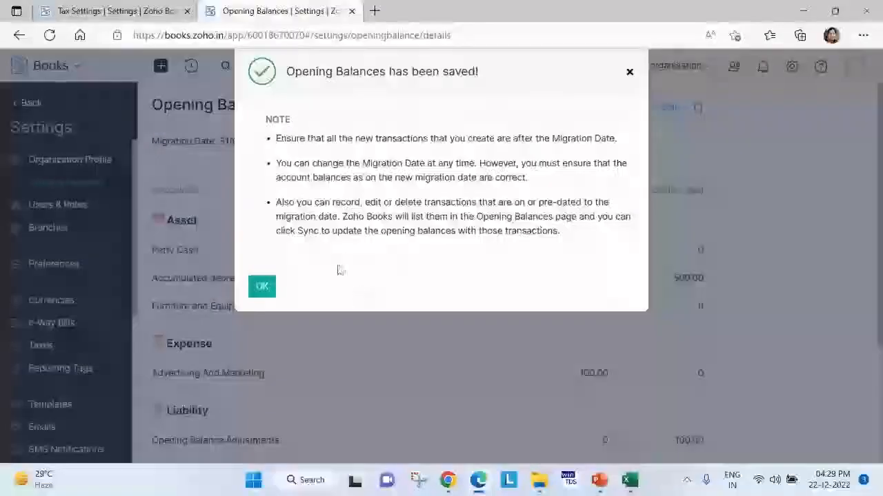
left_click(261, 295)
scroll(657, 326, "down", 1)
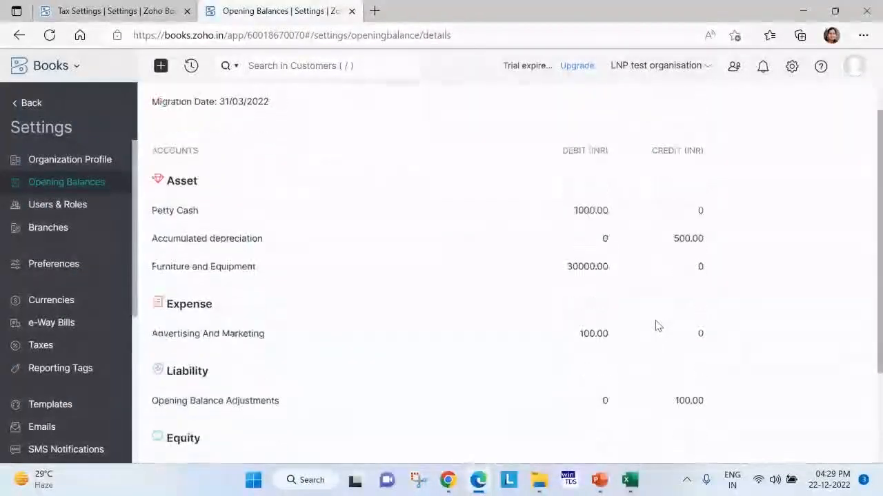
scroll(657, 326, "down", 3)
left_click_drag(153, 270, 667, 274)
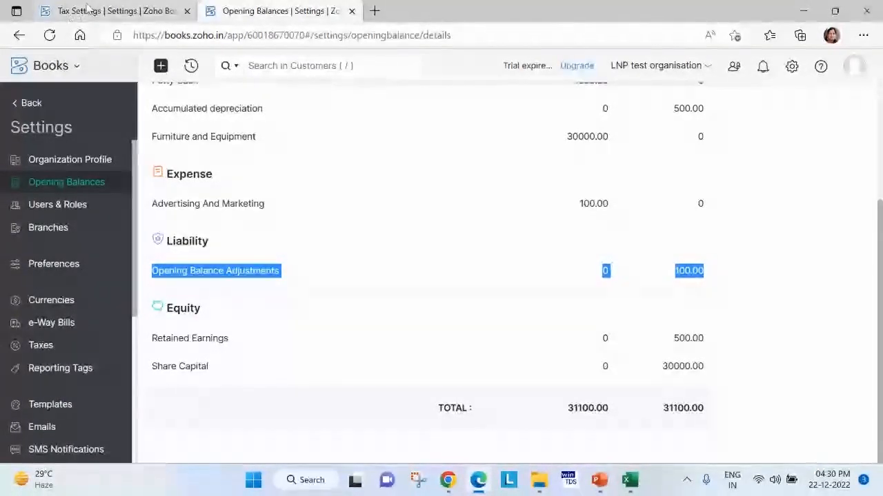
In the other Zoho Books browser tab, leave the tax settings, search the reports for TRIAL and open the Trial Balance report.
left_click(117, 8)
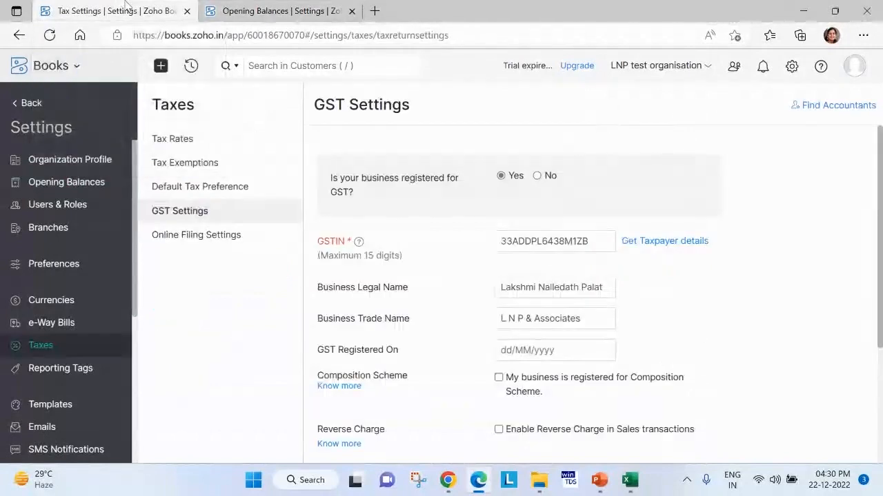
left_click(25, 103)
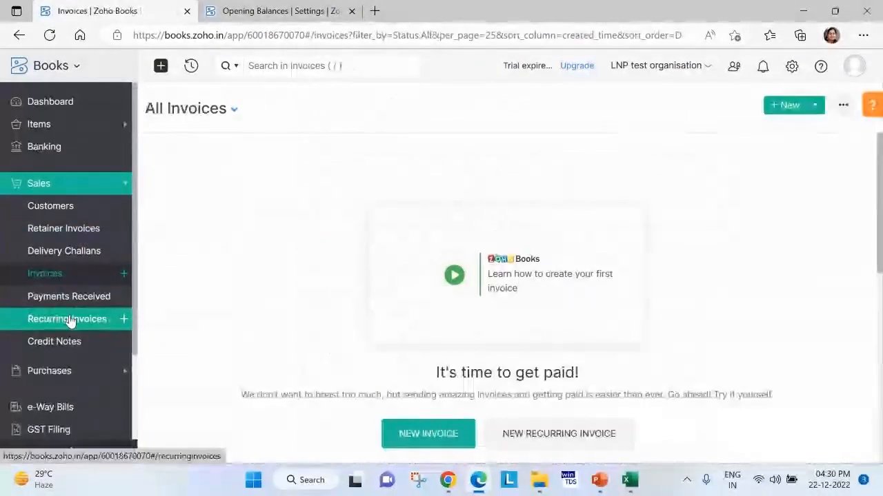
scroll(65, 296, "down", 2)
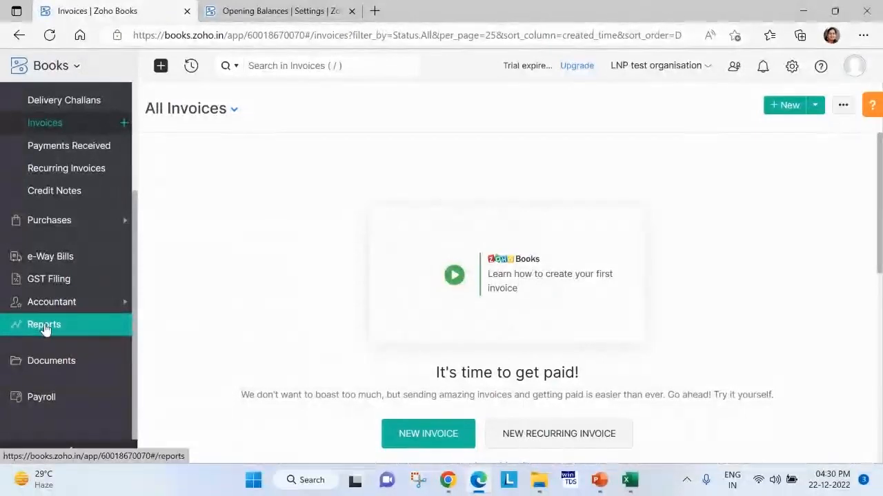
left_click(43, 328)
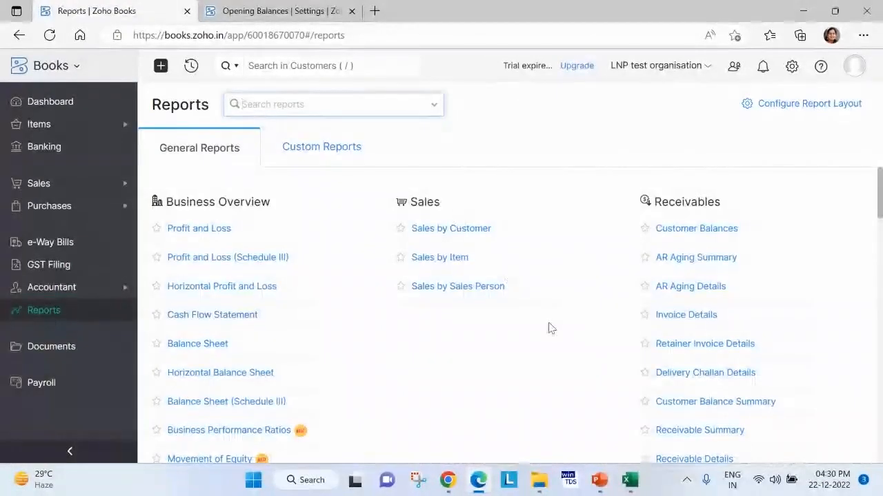
scroll(522, 366, "down", 4)
scroll(520, 376, "down", 5)
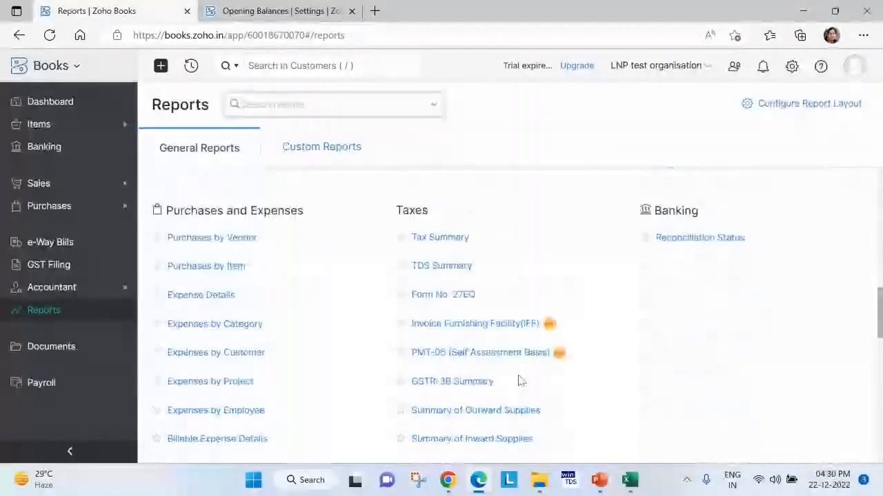
left_click(334, 106)
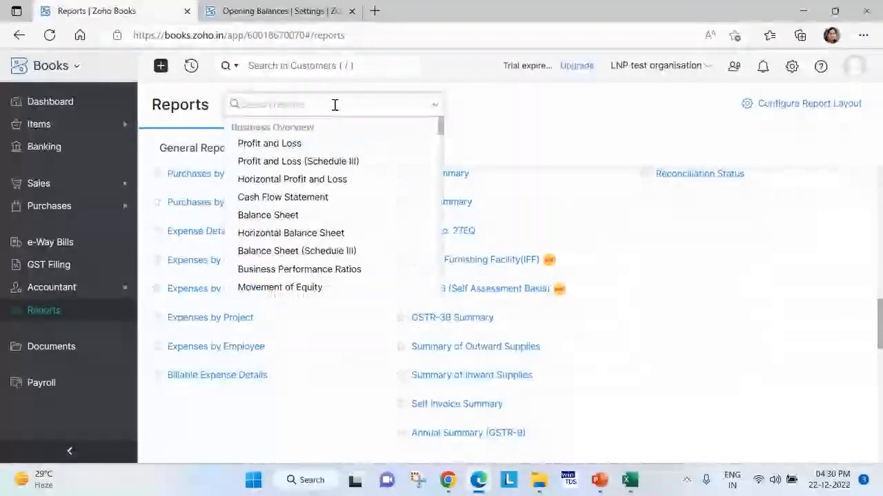
type("TRIAL")
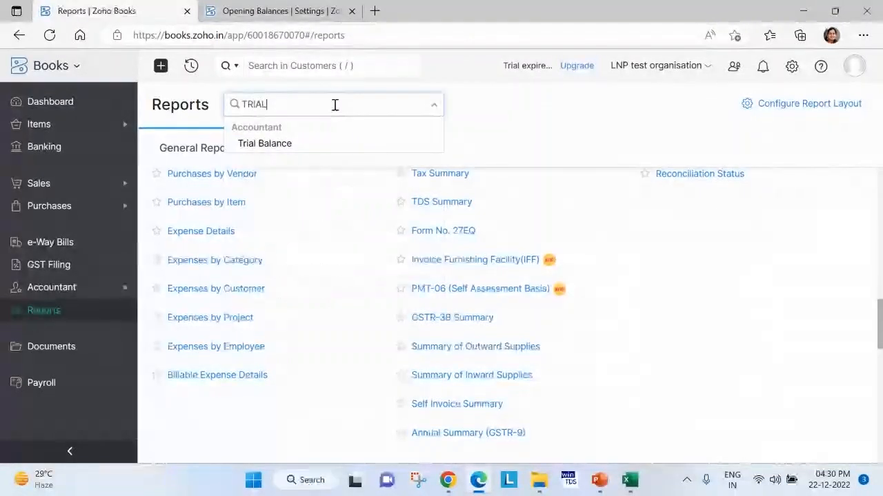
left_click(265, 143)
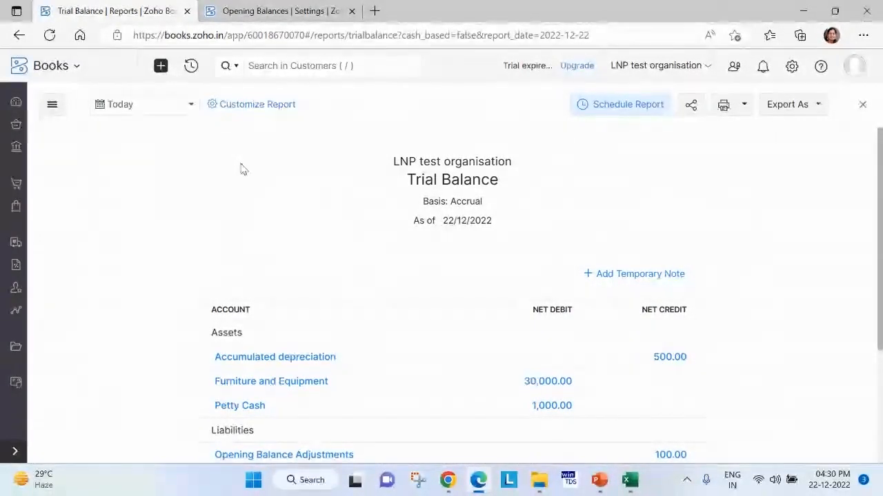
Customize the Trial Balance to cover a date range of This Year instead of an as-of date.
left_click(254, 107)
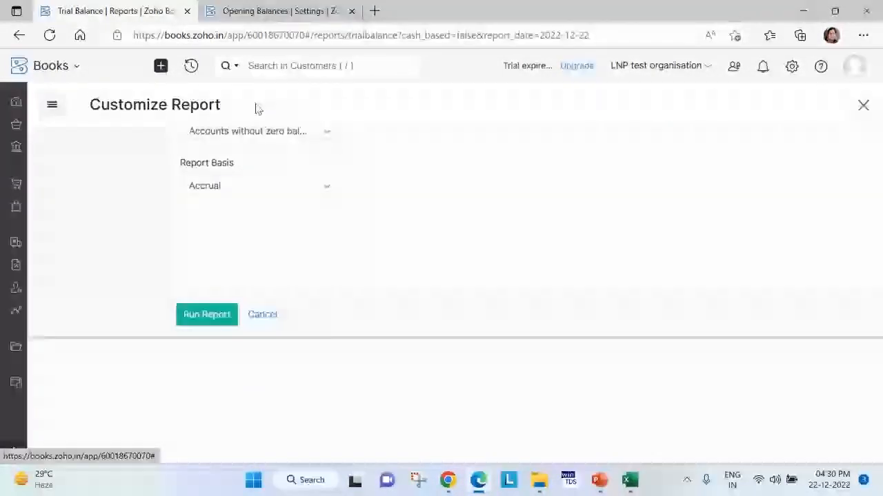
left_click(236, 191)
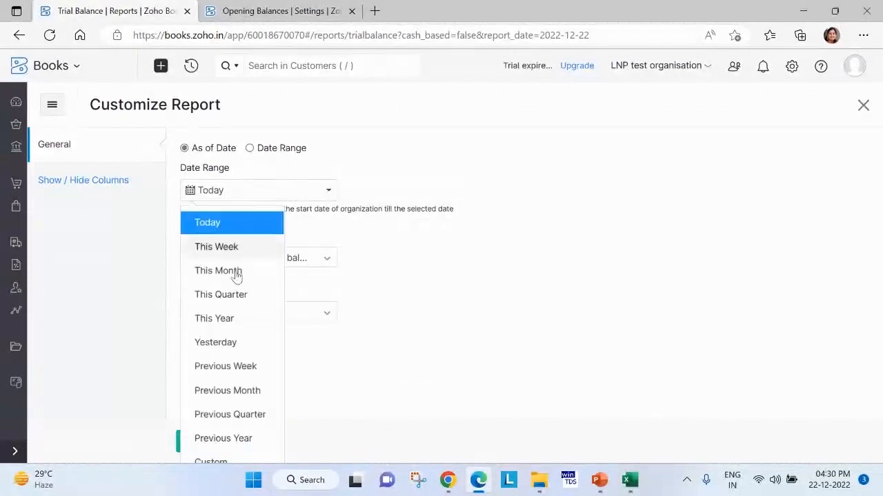
left_click(227, 319)
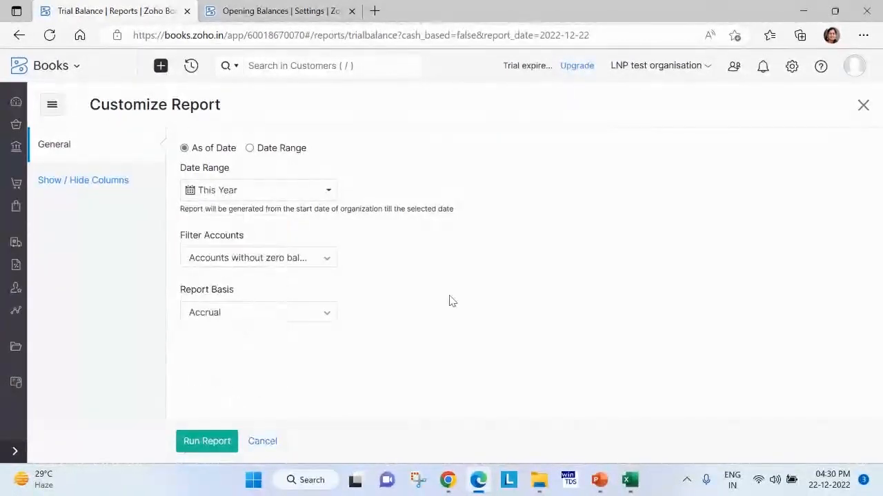
left_click(250, 149)
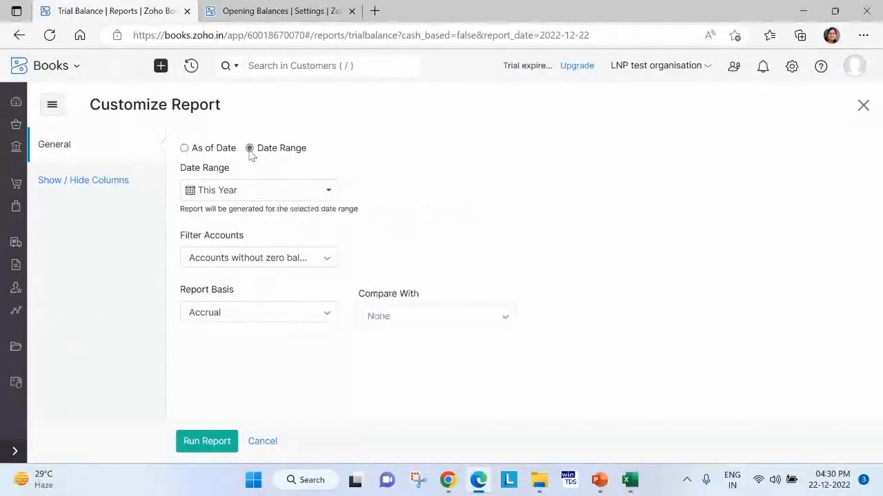
Add the Opening Balance, Debit, Credit and Closing Balance columns, remove Net Debit and Net Credit, and run the report.
left_click(94, 184)
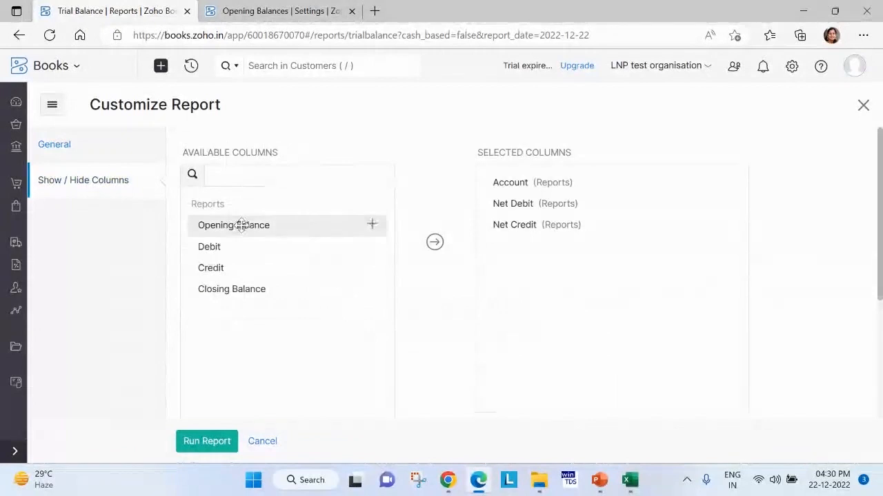
left_click(372, 227)
left_click(372, 227)
left_click(372, 228)
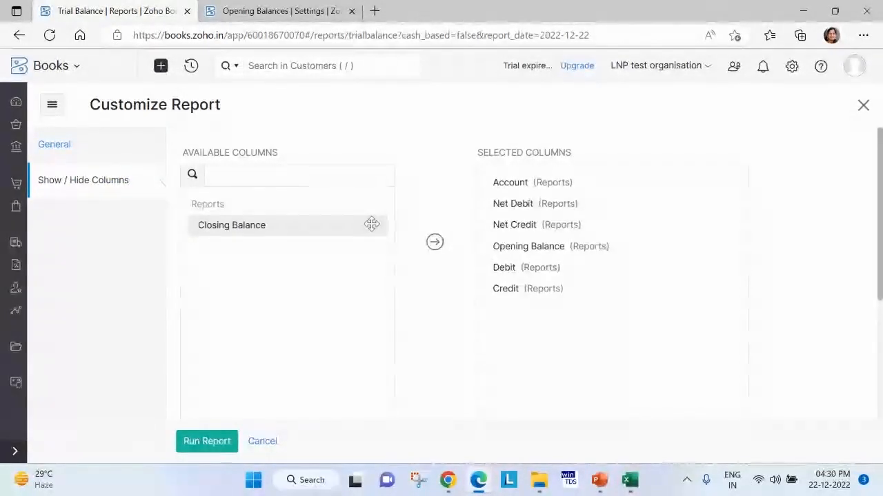
left_click(372, 228)
left_click(727, 203)
left_click(726, 205)
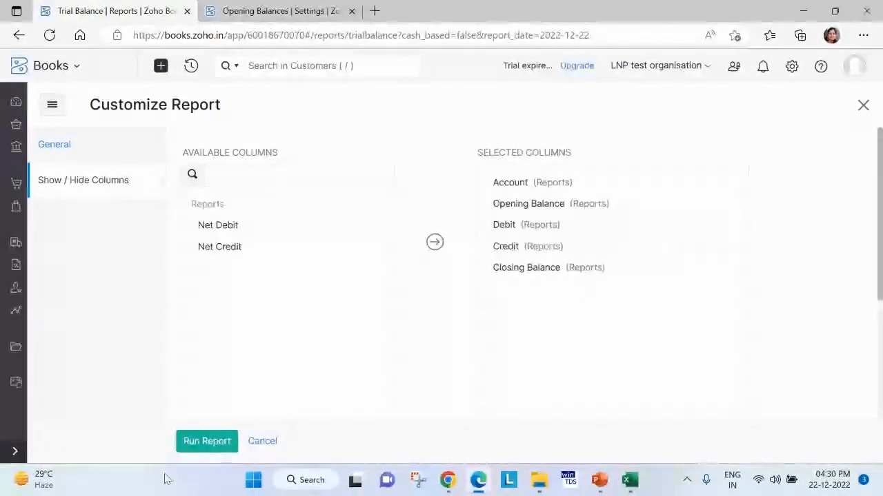
left_click(206, 443)
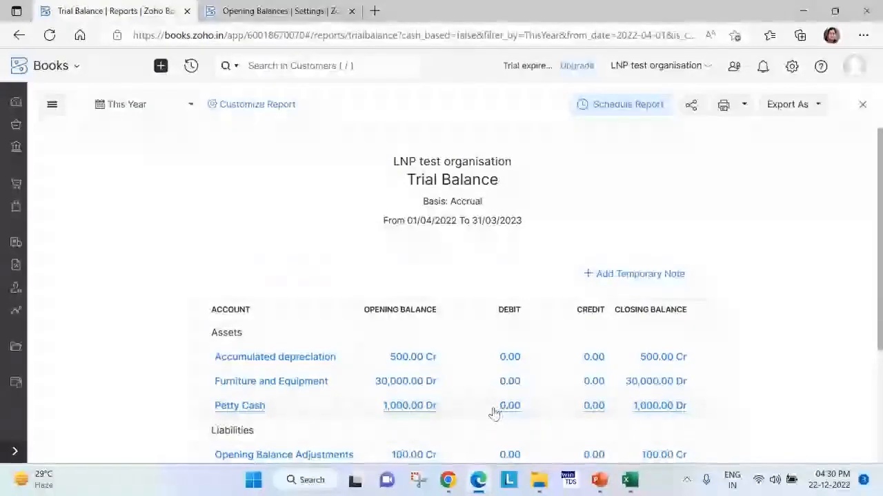
Examine the Opening Balance Adjustments row in the Trial Balance, and the report's date range and column customization settings.
scroll(492, 409, "down", 3)
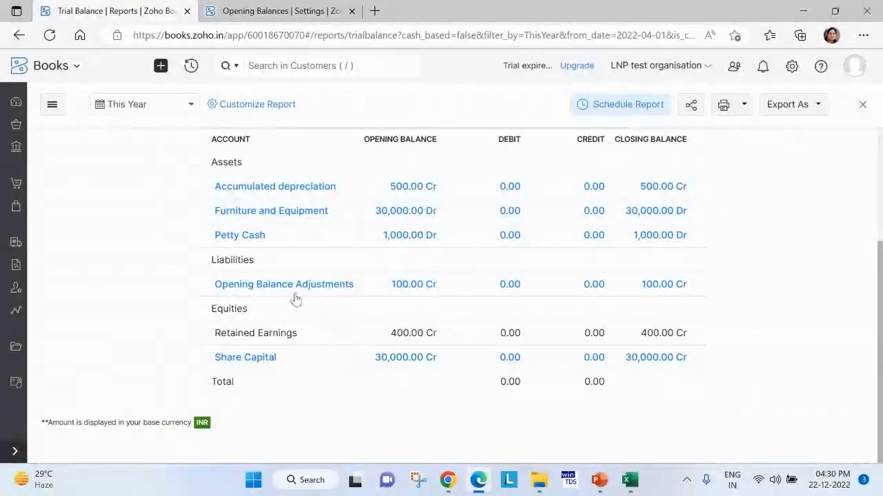
left_click_drag(191, 284, 471, 290)
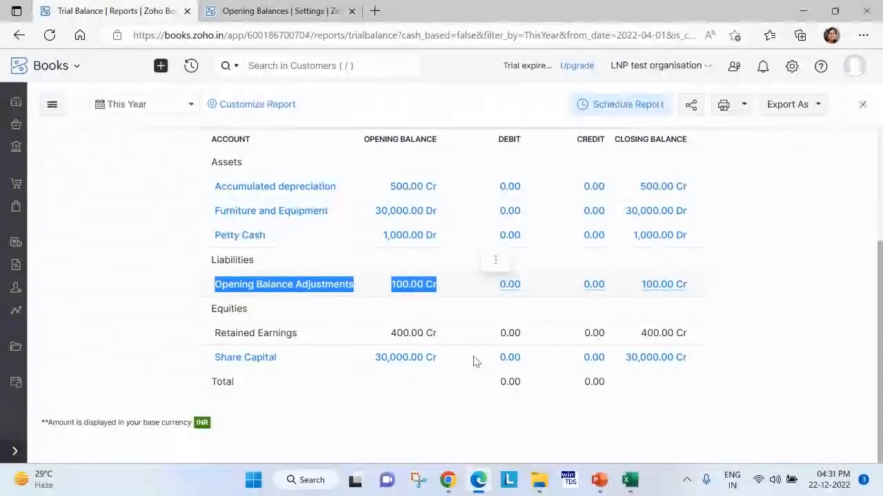
left_click(278, 112)
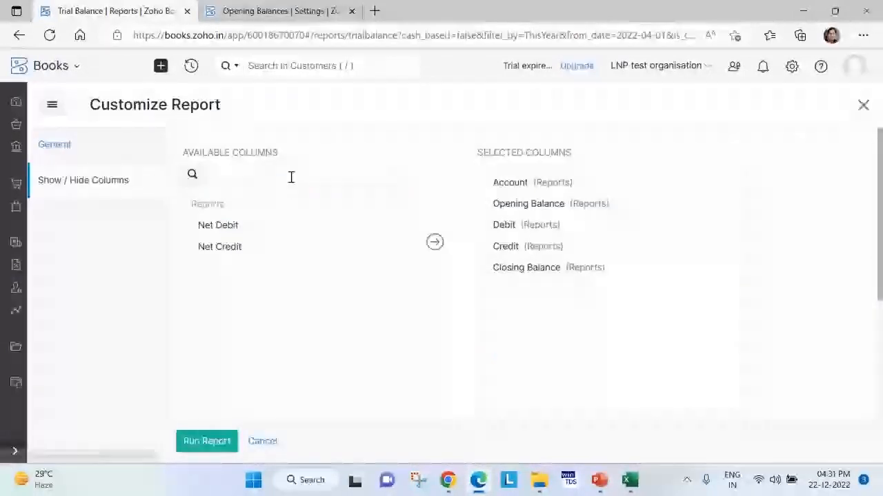
left_click(73, 156)
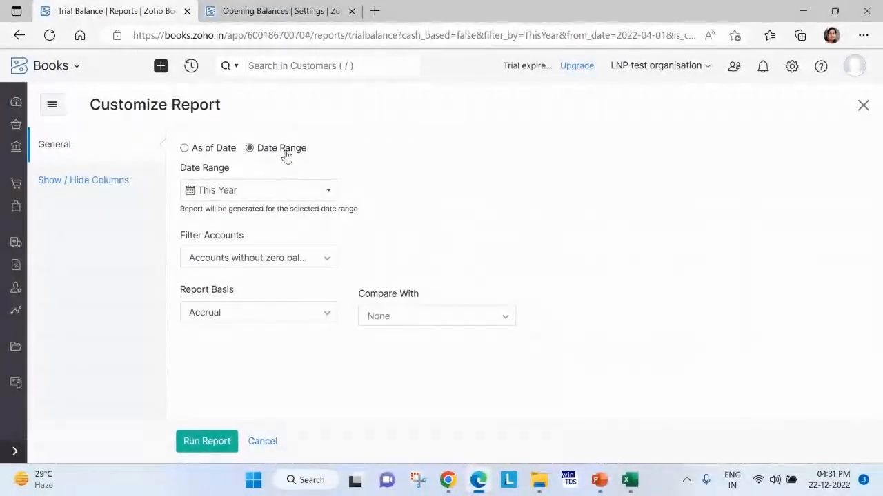
left_click(130, 186)
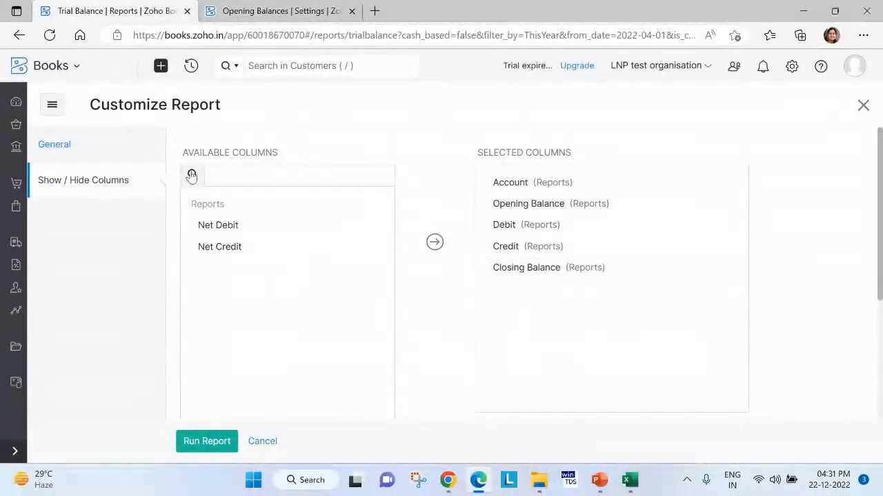
left_click(93, 156)
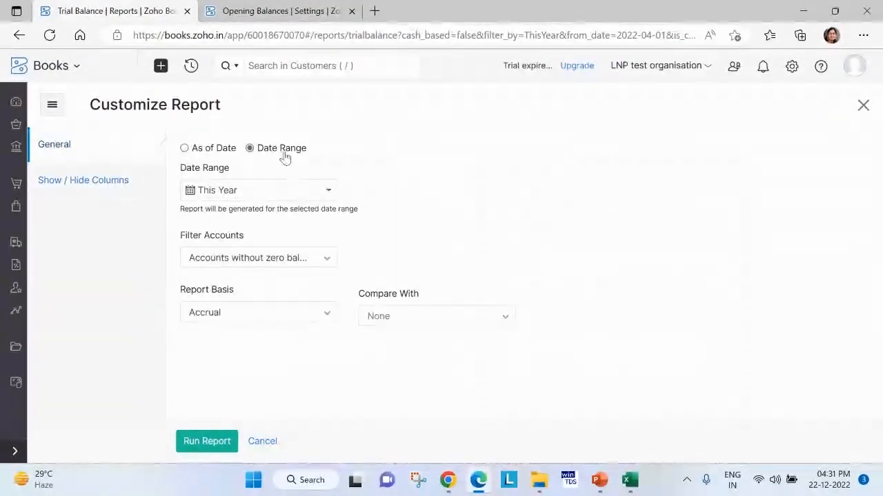
left_click(139, 190)
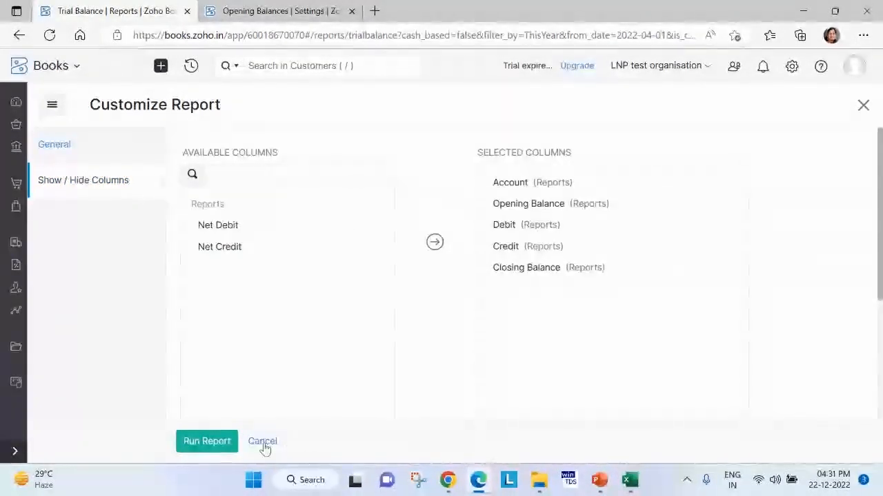
mouse_move(238, 230)
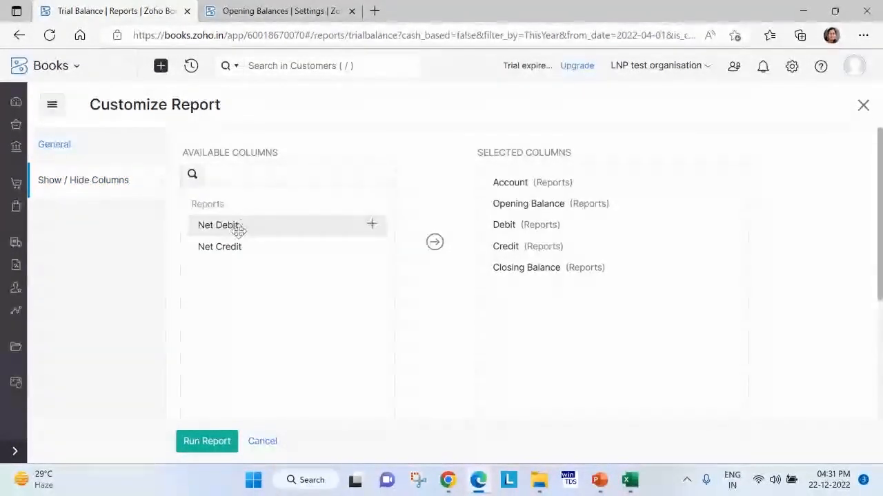
Switch the Trial Balance to an as-of date with only the Debit and Credit columns, and run the report.
left_click(119, 159)
left_click(209, 155)
left_click(122, 193)
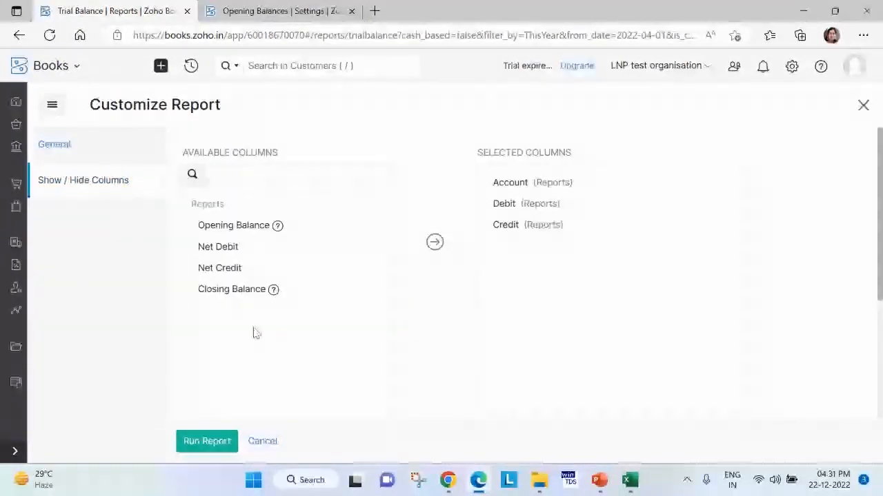
left_click(203, 443)
scroll(502, 389, "down", 2)
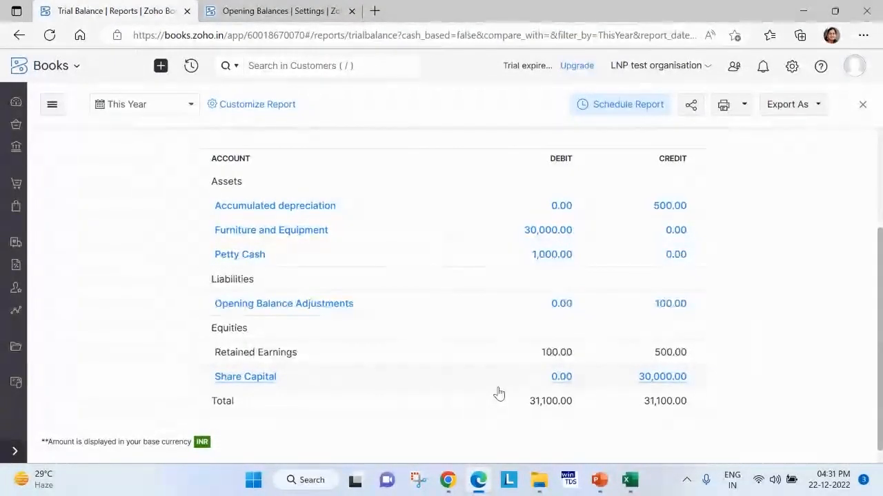
Customize the Trial Balance again and set it to cover a date range instead of an as-of date.
scroll(295, 213, "up", 2)
left_click(244, 105)
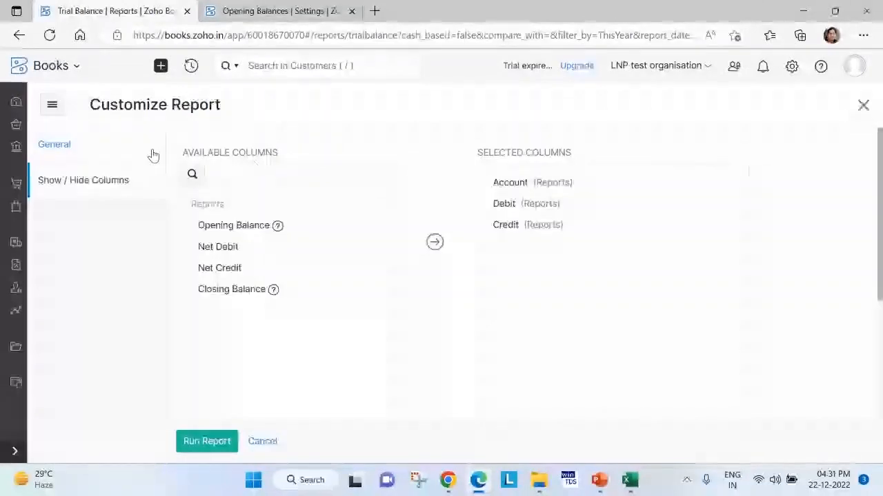
left_click(151, 154)
left_click(263, 153)
Add the Opening Balance, Net Debit, Net Credit and Closing Balance columns, remove Debit and Credit, and run the report.
left_click(111, 183)
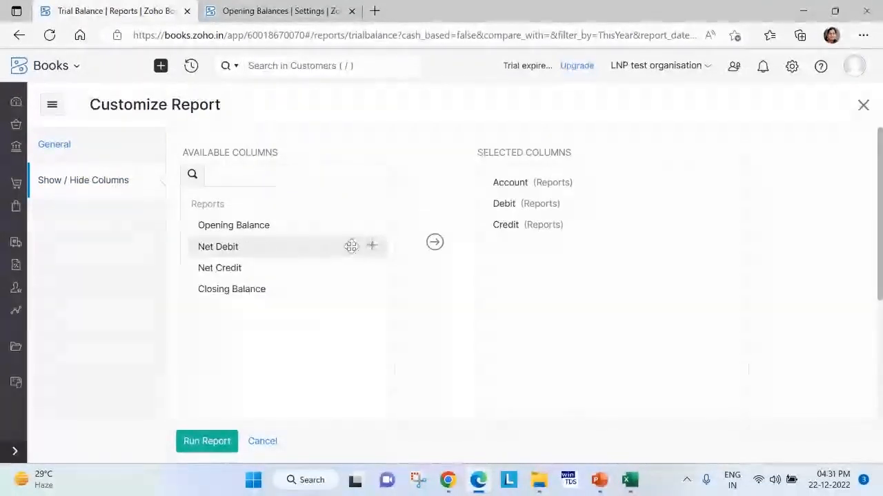
left_click(373, 226)
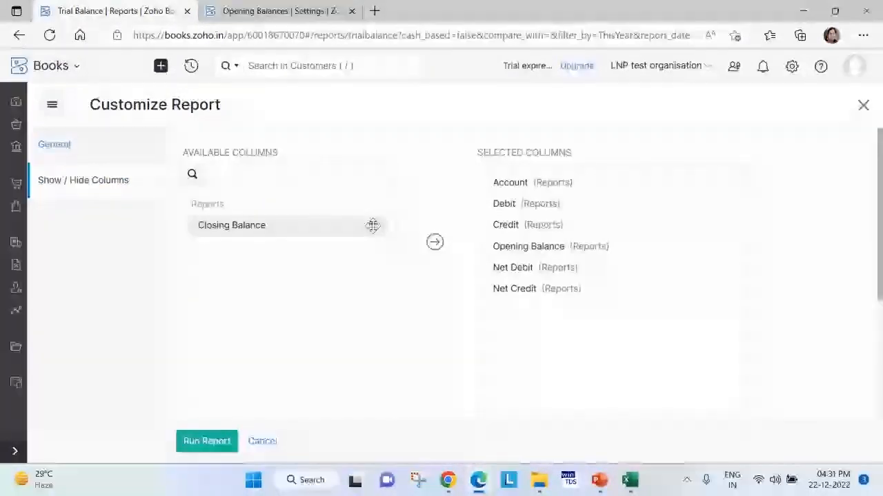
left_click(371, 225)
left_click(727, 204)
left_click(726, 202)
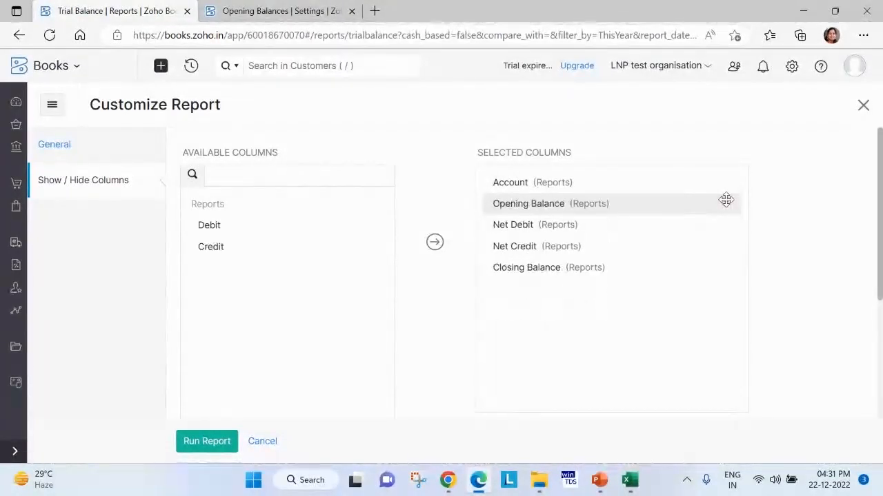
left_click(204, 441)
scroll(694, 360, "down", 2)
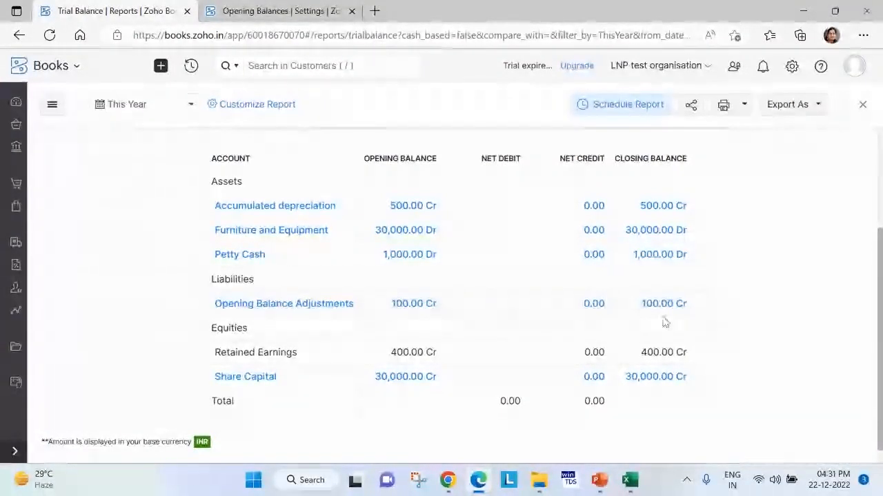
In the Opening Balances browser tab, leave the settings and start a new customer record.
left_click(255, 9)
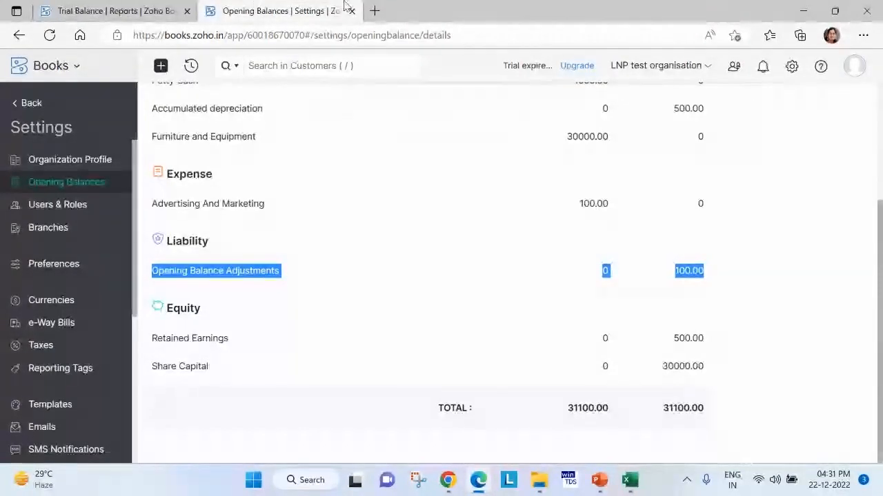
left_click(36, 109)
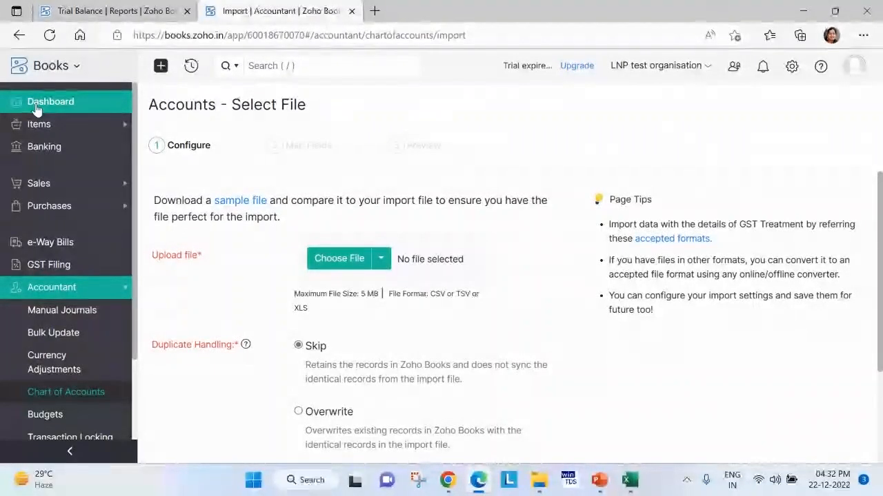
left_click(55, 185)
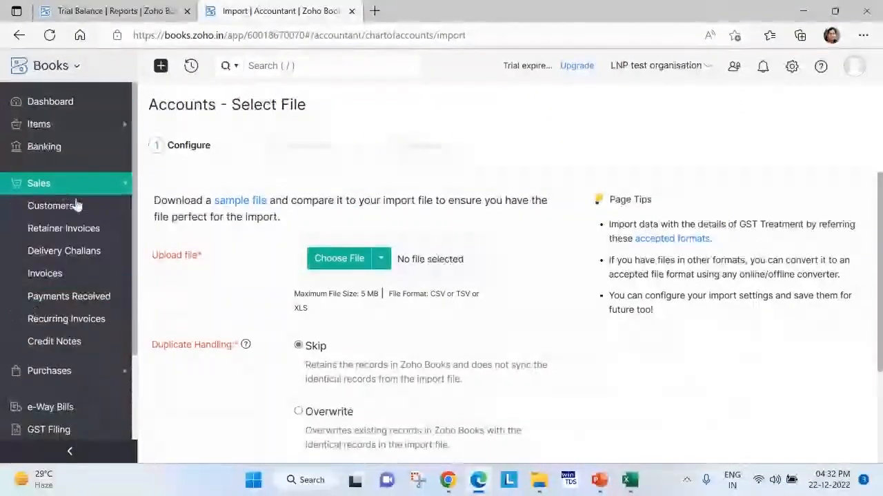
left_click(51, 272)
left_click(51, 206)
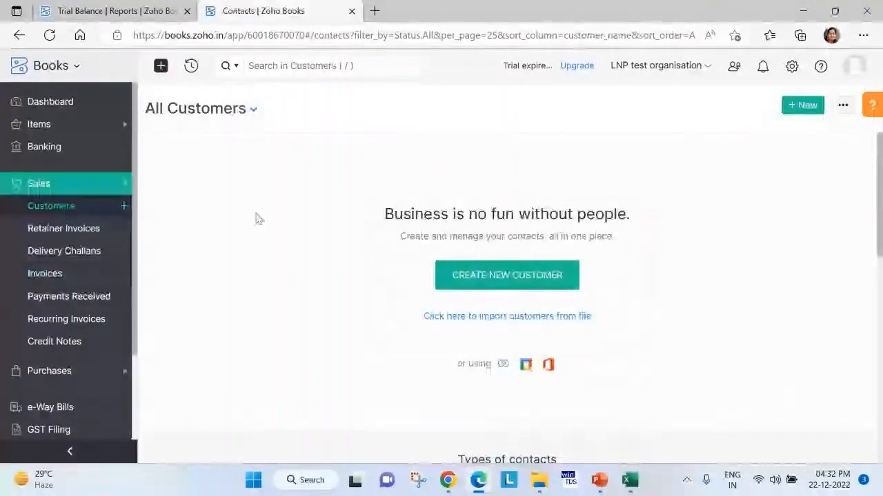
left_click(805, 106)
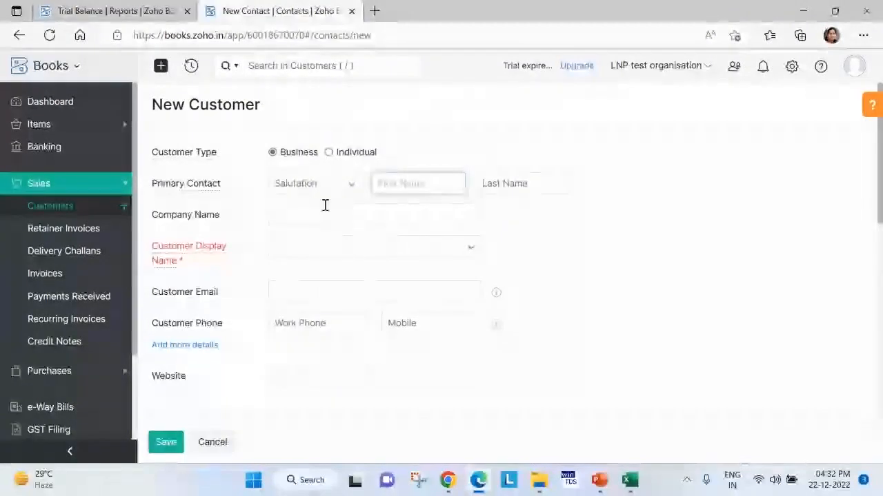
Enter "Test customer" as the new customer's company name.
left_click(324, 207)
key("Caps_Lock")
type("LE")
key("BackSpace")
key("BackSpace")
key("BackSpace")
key("BackSpace")
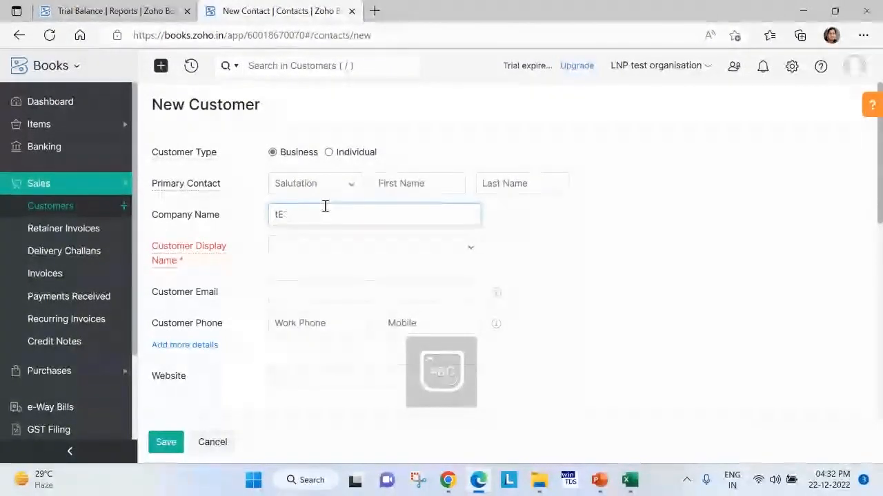
type("Test")
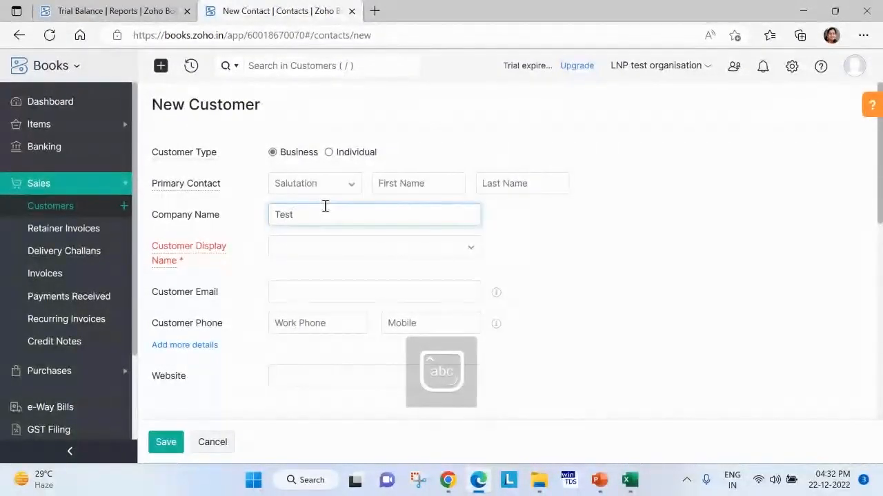
type(" customer")
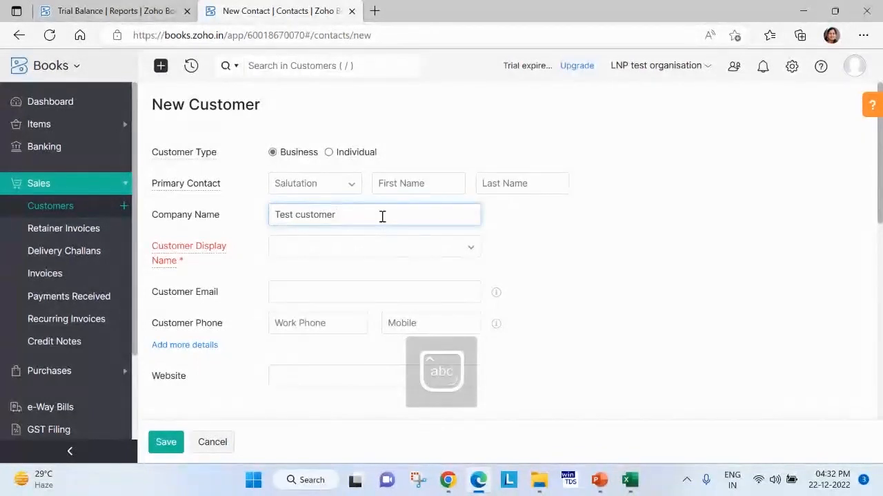
Copy the company name into the customer display name and remove the duplicated text so it reads "Test customer".
key("ctrl+a")
key("BackSpace")
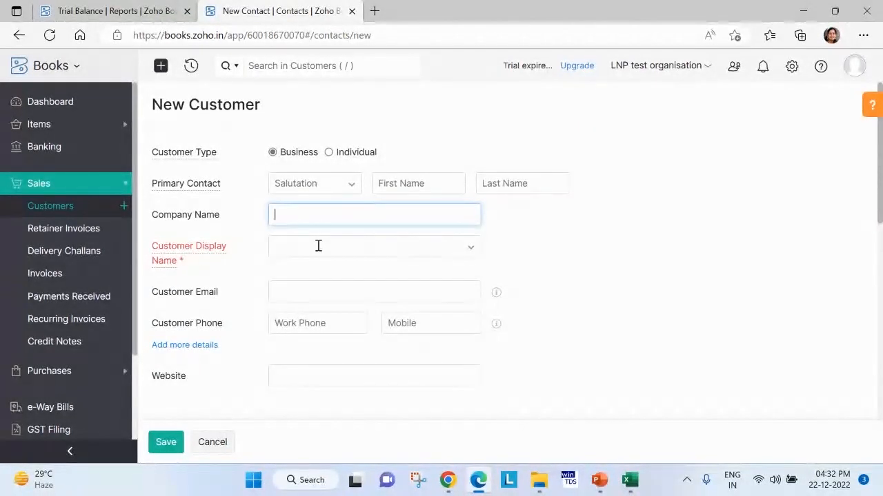
key("ctrl+z")
key("ctrl+c")
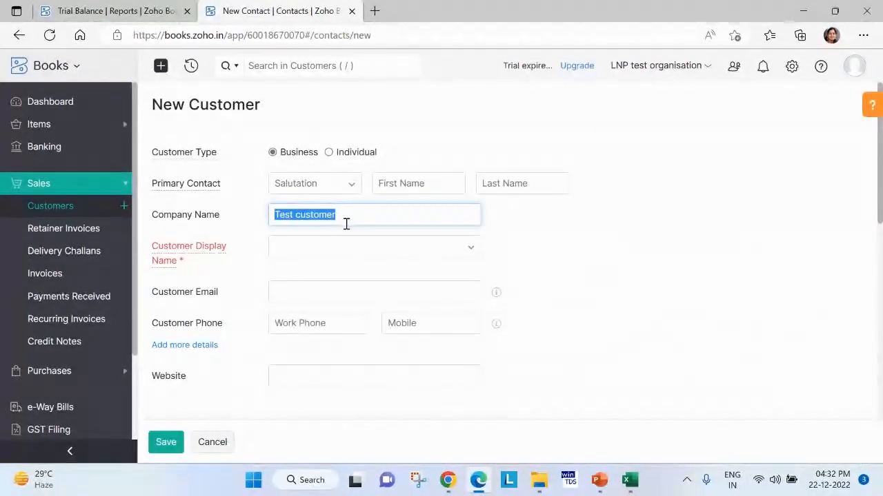
left_click(343, 249)
key("ctrl+v")
left_click_drag(335, 250, 429, 262)
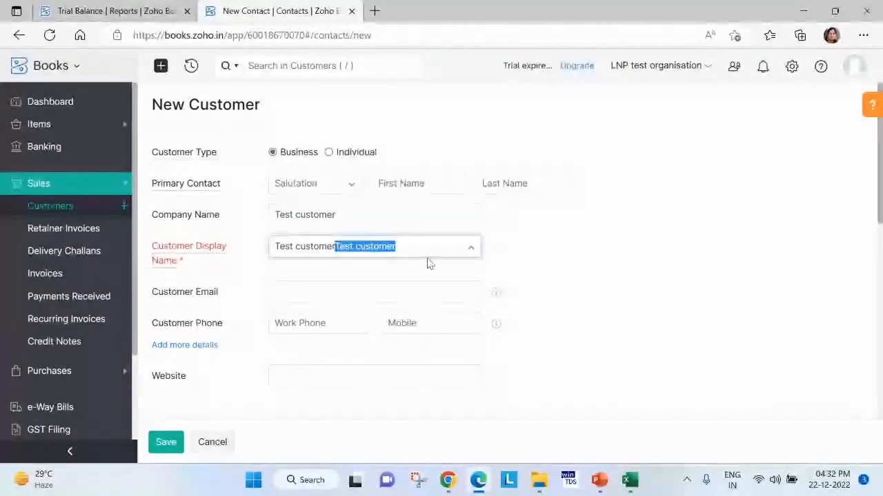
key("BackSpace")
Set the customer's GST treatment to Unregistered Business and save the customer.
scroll(284, 317, "down", 3)
left_click(316, 277)
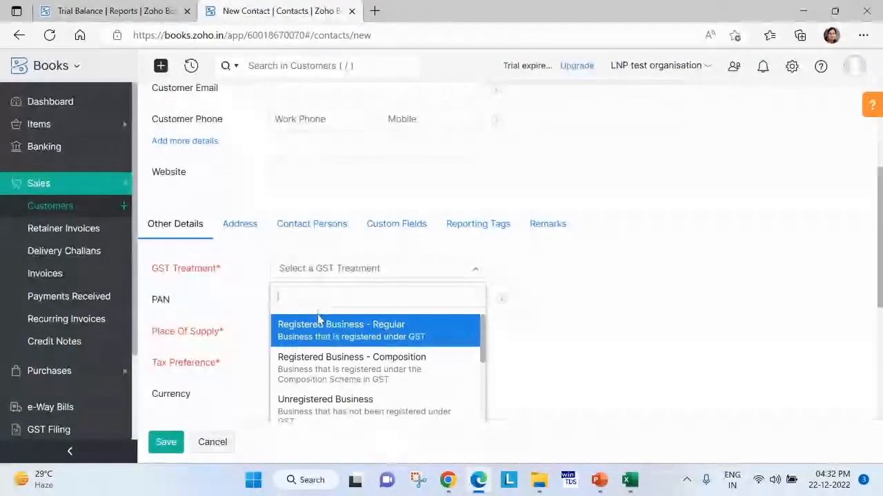
left_click(407, 329)
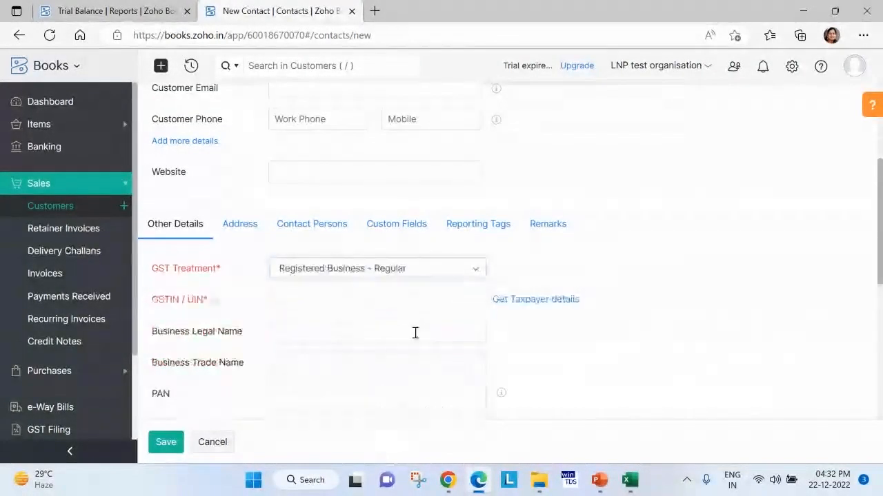
left_click(350, 273)
left_click(335, 411)
scroll(249, 395, "down", 2)
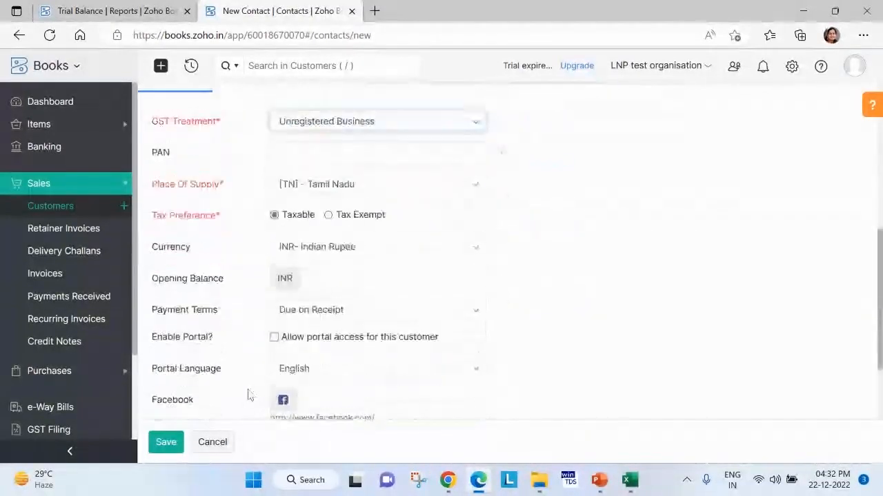
left_click(169, 445)
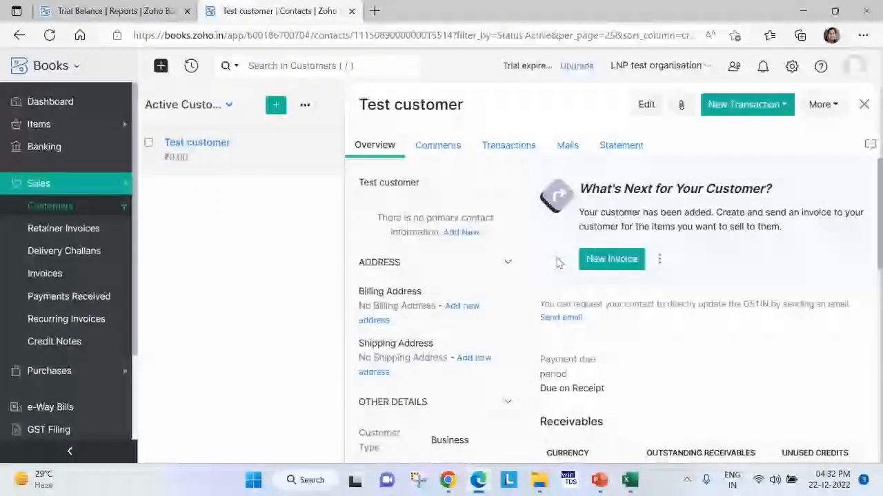
Set the opening balance of Test customer to 100 in the Receivables section and update it.
scroll(559, 263, "down", 2)
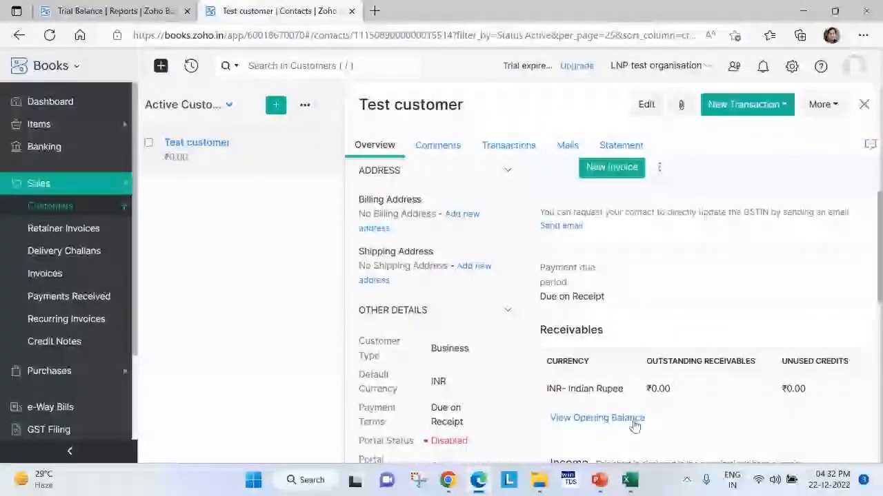
scroll(612, 422, "down", 1)
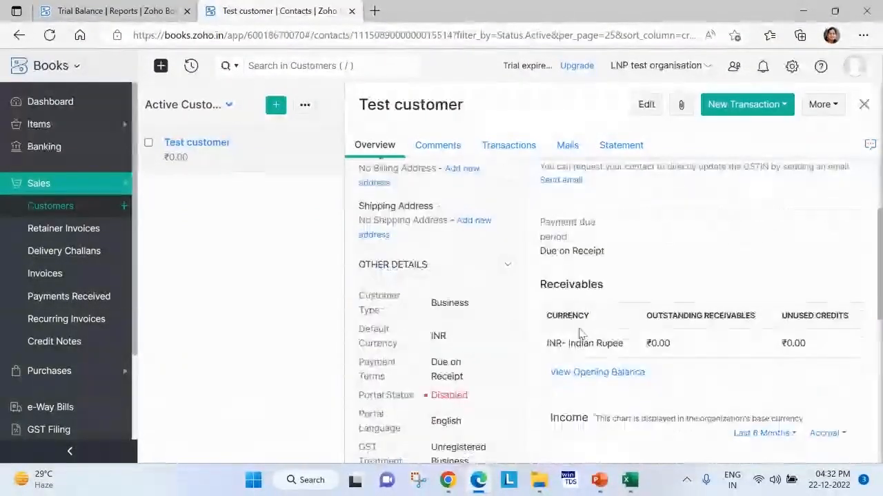
left_click(601, 379)
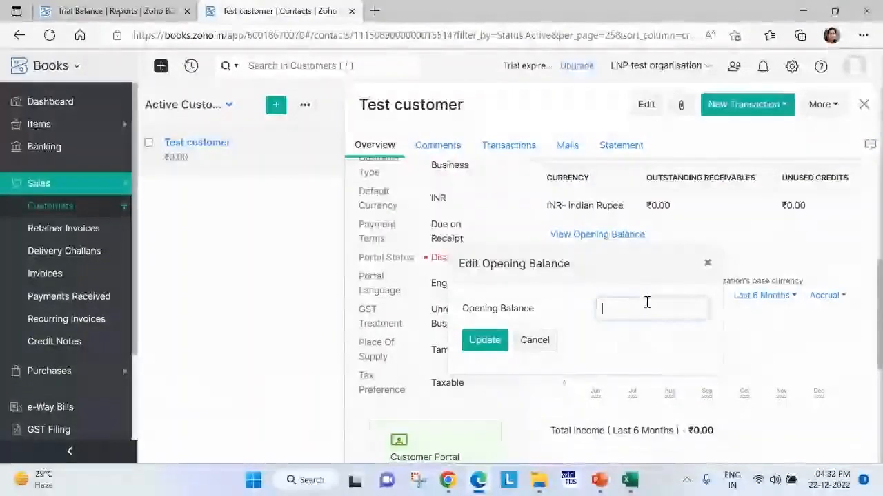
type("100")
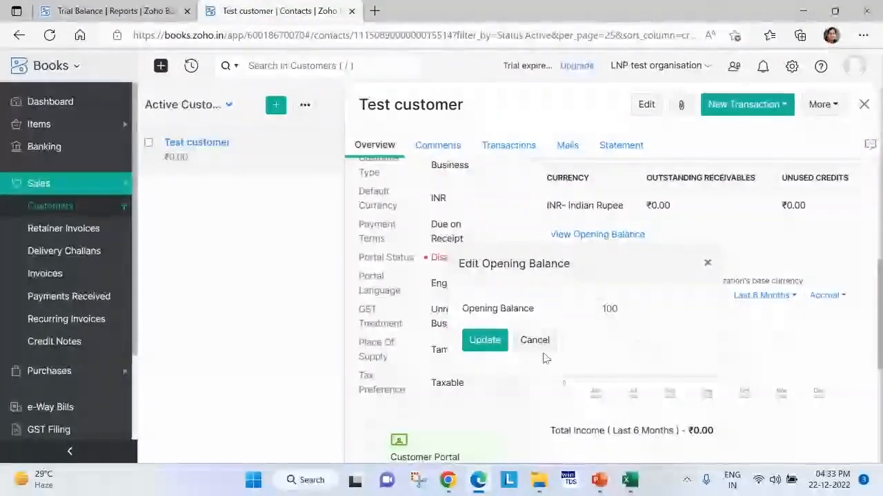
left_click(503, 341)
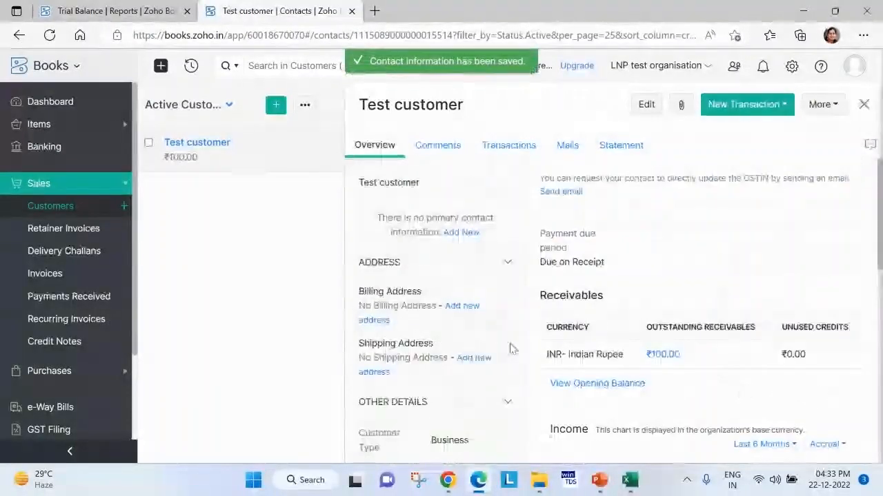
Reload the Trial Balance report and check the opening balances of its accounts.
left_click(103, 12)
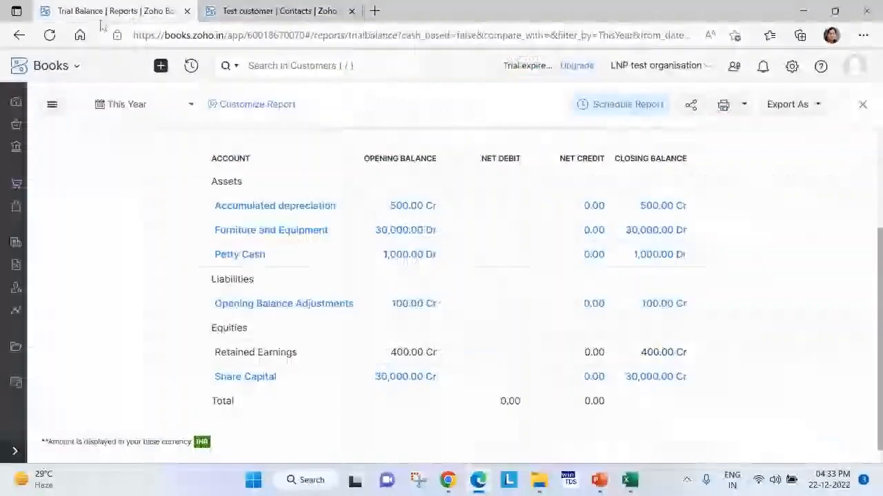
left_click(49, 36)
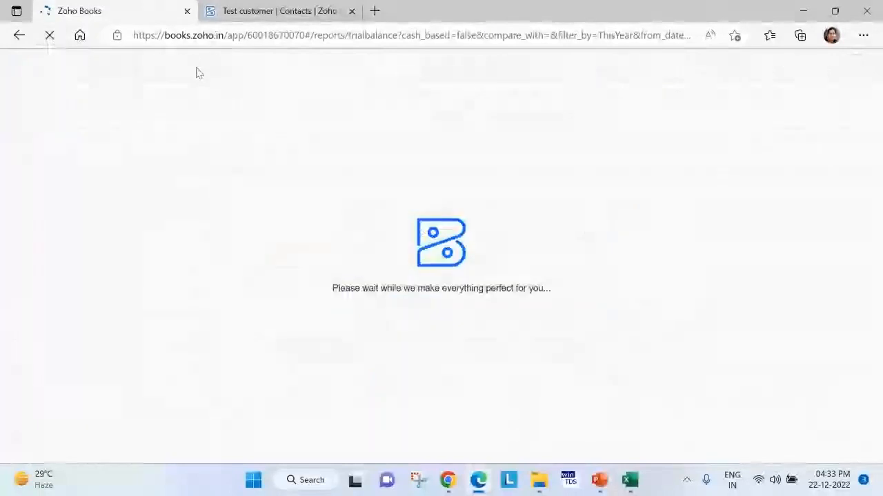
scroll(420, 301, "down", 3)
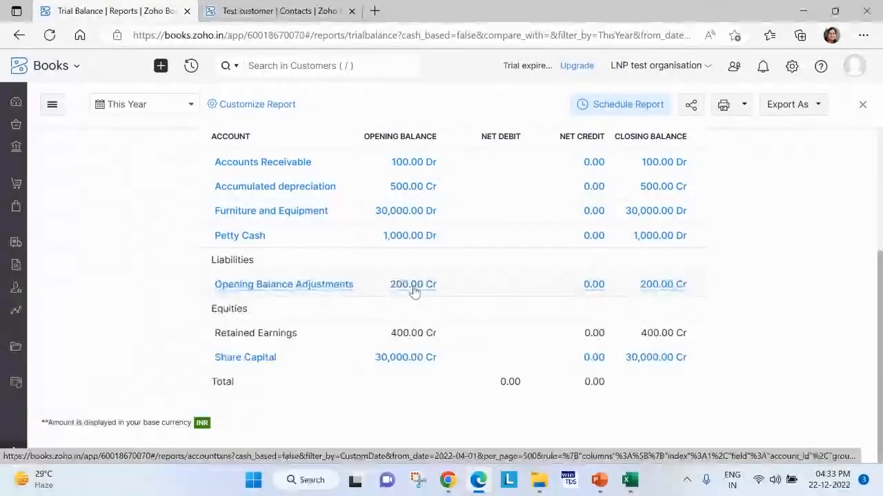
Review the opening balances in the settings, including the customer breakdown of Accounts Receivable, and return to the Trial Balance report.
left_click(791, 66)
left_click(728, 201)
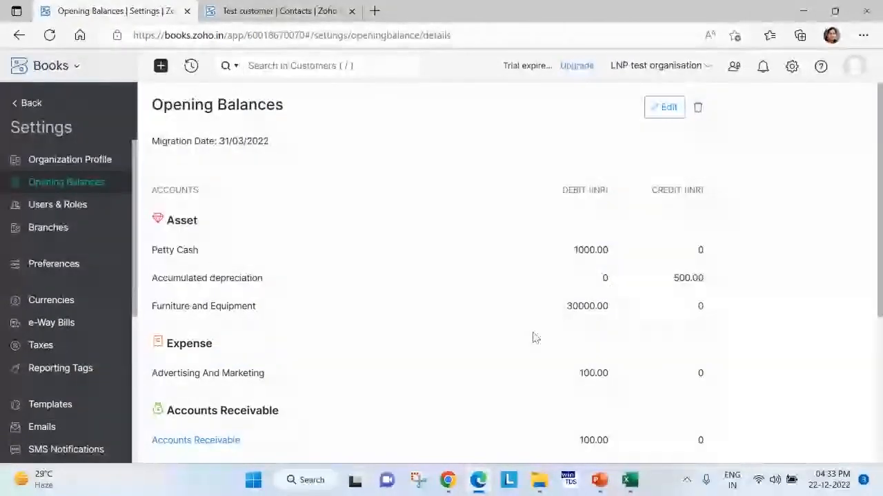
scroll(360, 296, "down", 2)
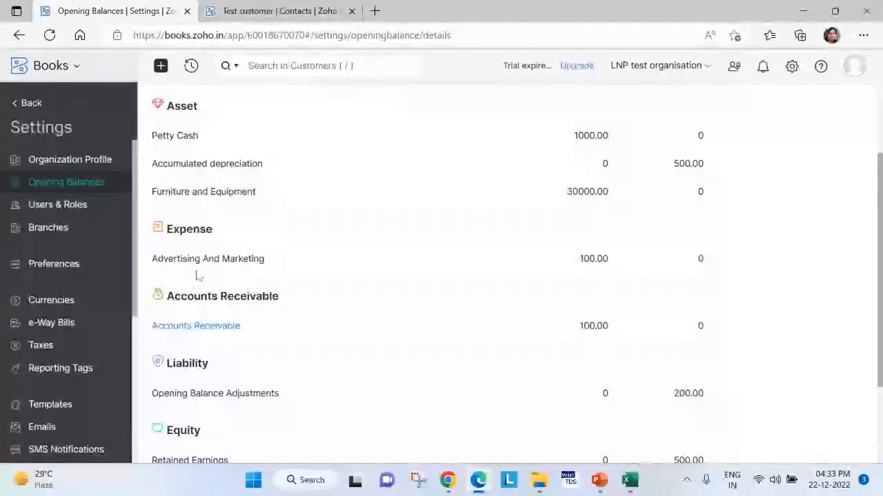
left_click(200, 328)
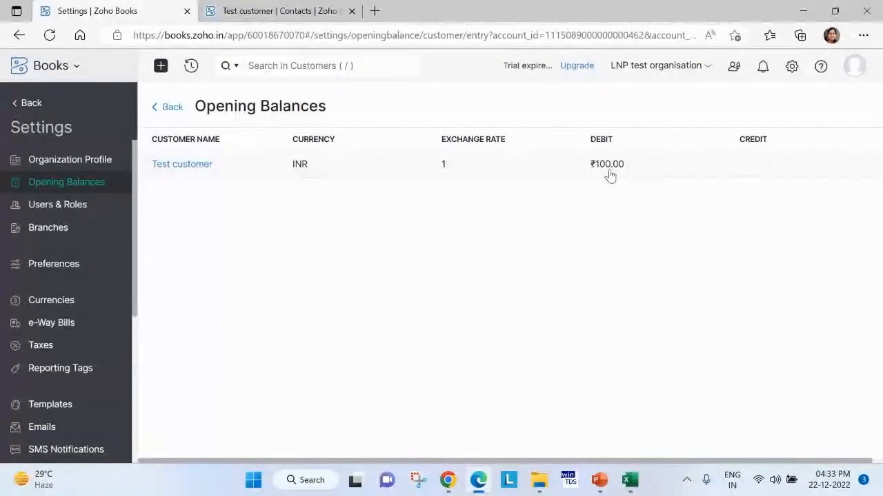
left_click(166, 110)
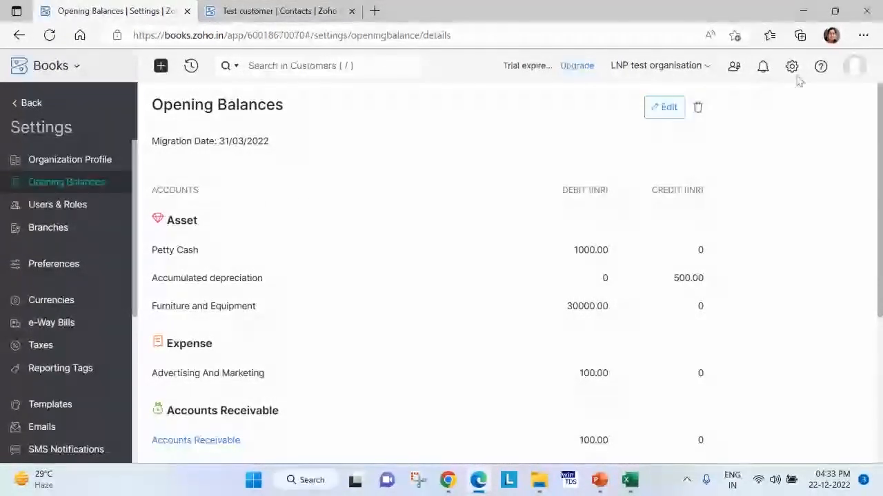
left_click(33, 103)
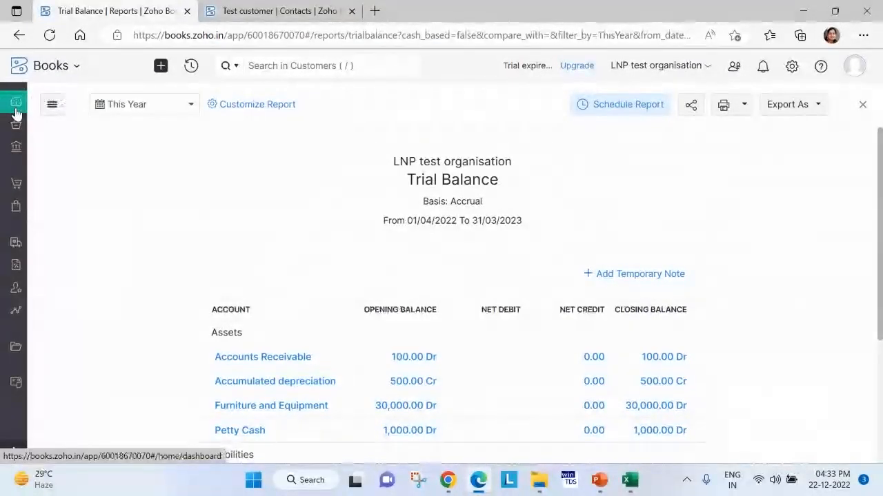
Create a new sales invoice and select Test customer as its customer.
left_click(16, 105)
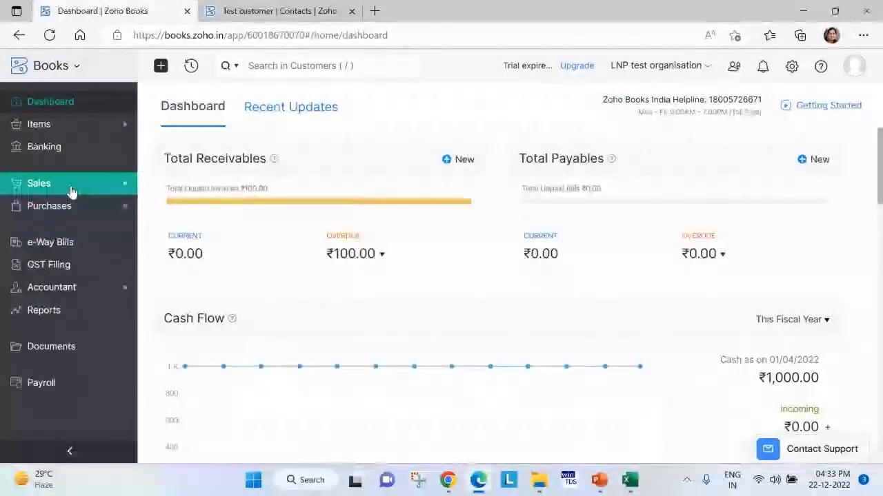
left_click(72, 190)
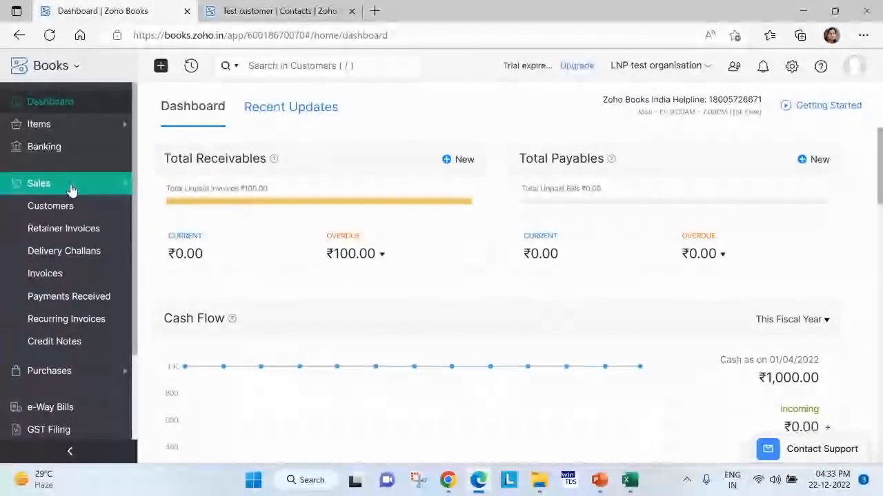
left_click(46, 279)
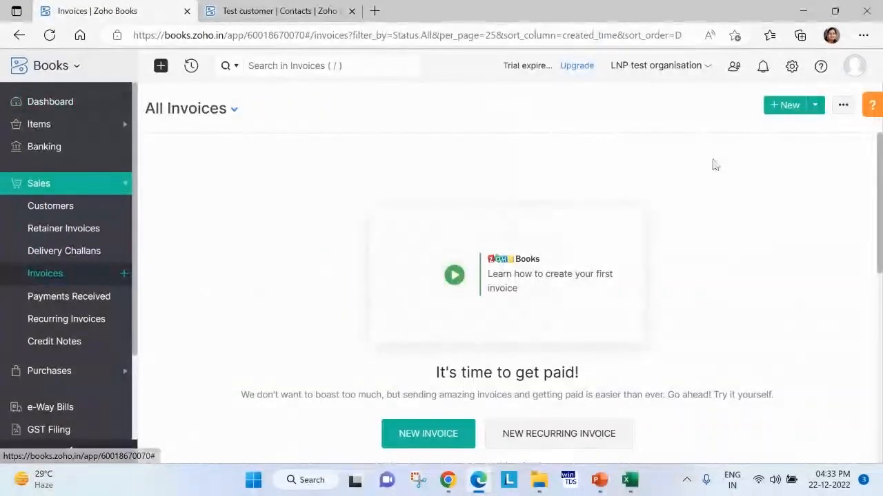
left_click(787, 106)
left_click(338, 157)
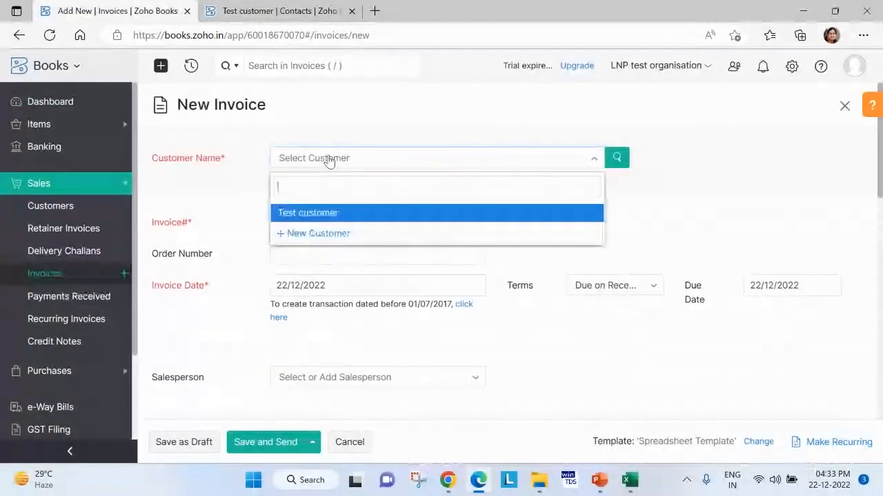
left_click(345, 213)
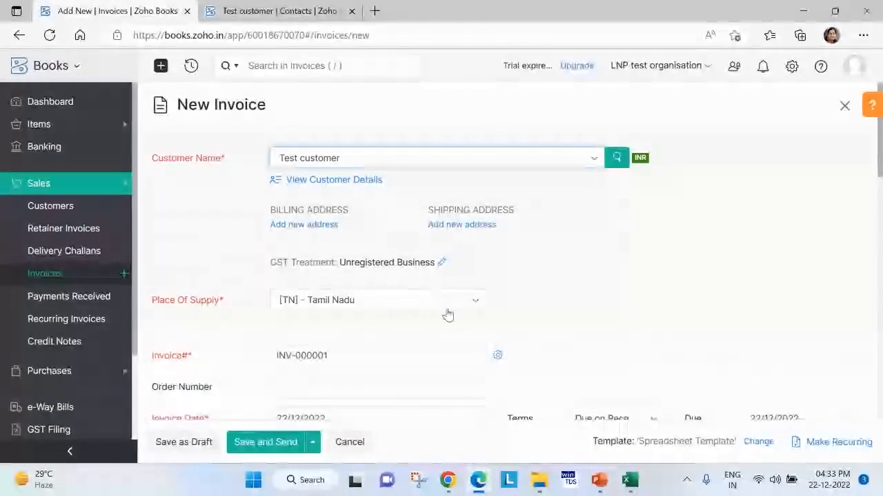
Add the Accounting services item to the first line of the invoice.
scroll(544, 294, "down", 5)
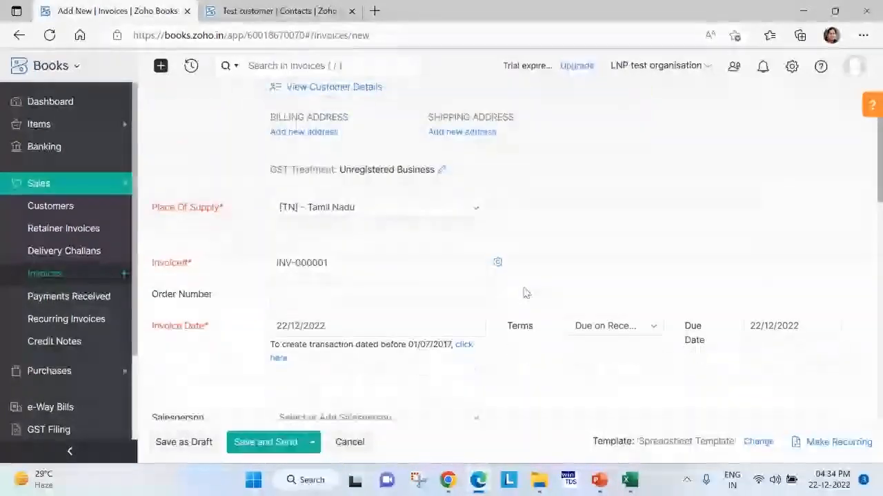
left_click(297, 346)
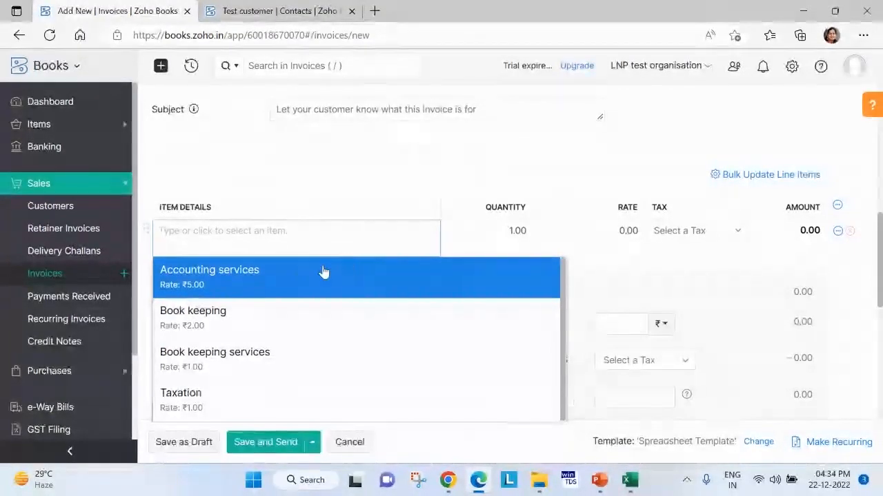
left_click(220, 278)
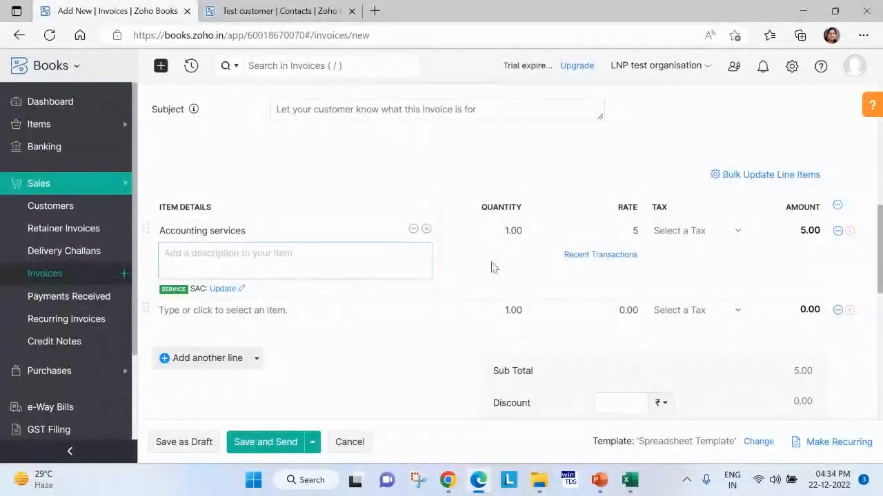
Show the additional information of the Accounting services line and try to save the invoice as a draft.
left_click(507, 231)
left_click(584, 231)
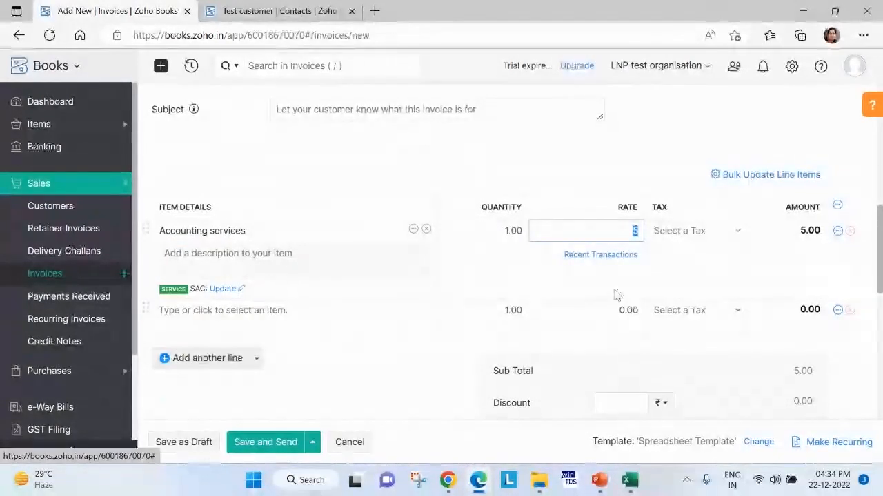
left_click(838, 231)
left_click(774, 253)
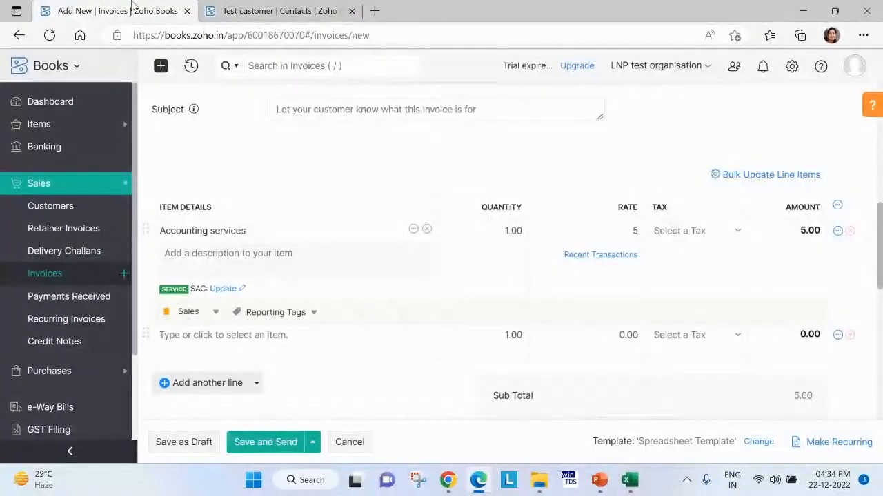
left_click(184, 442)
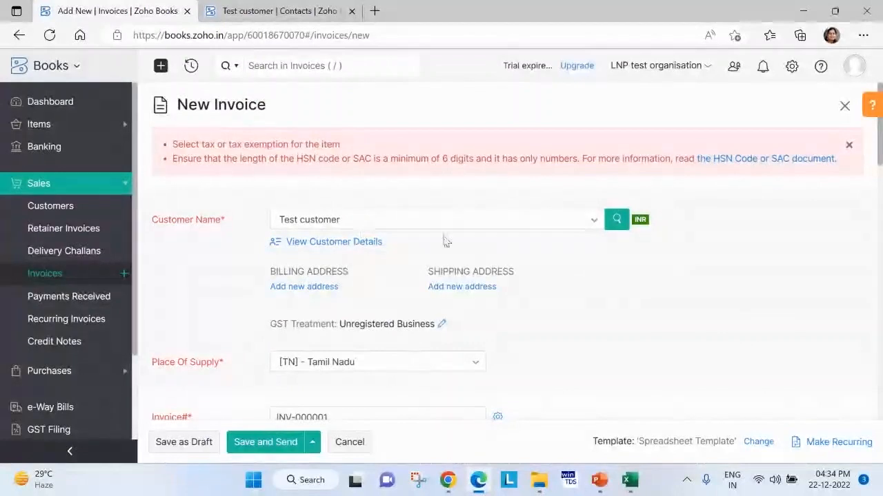
Set the tax of the Accounting services line to Non-Taxable with the exemption reason "exempted".
scroll(634, 288, "down", 3)
scroll(642, 304, "down", 3)
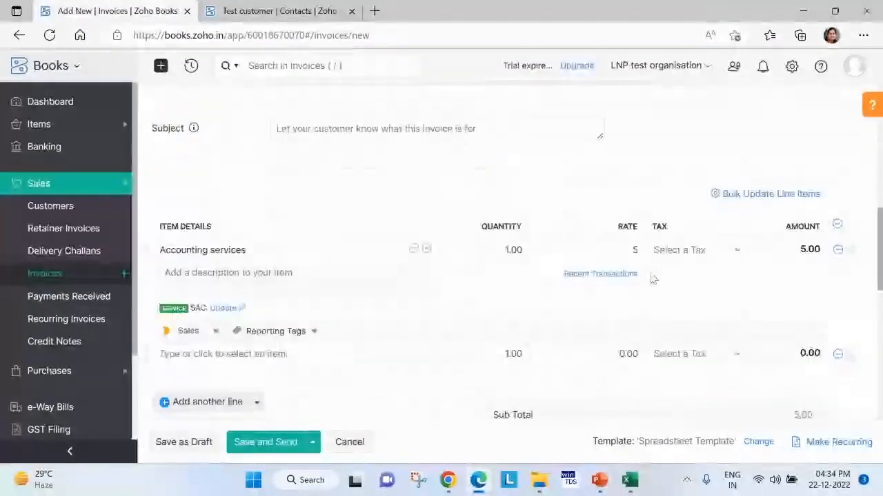
left_click(672, 249)
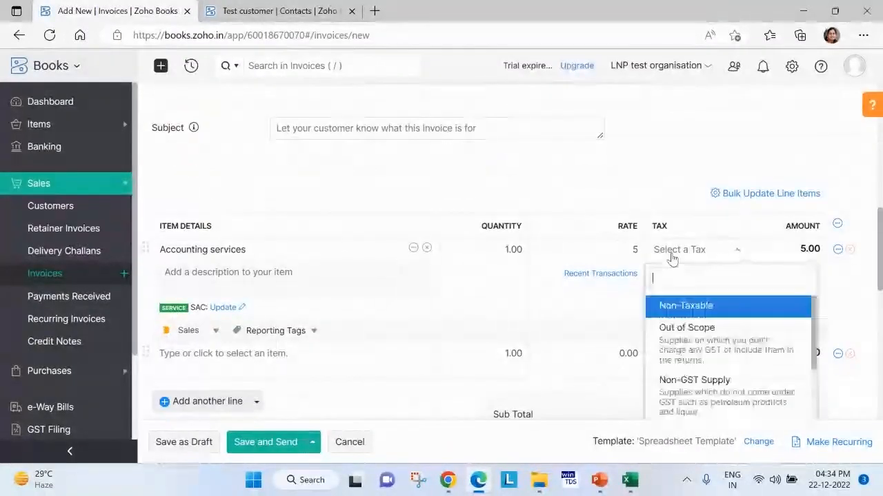
left_click(693, 310)
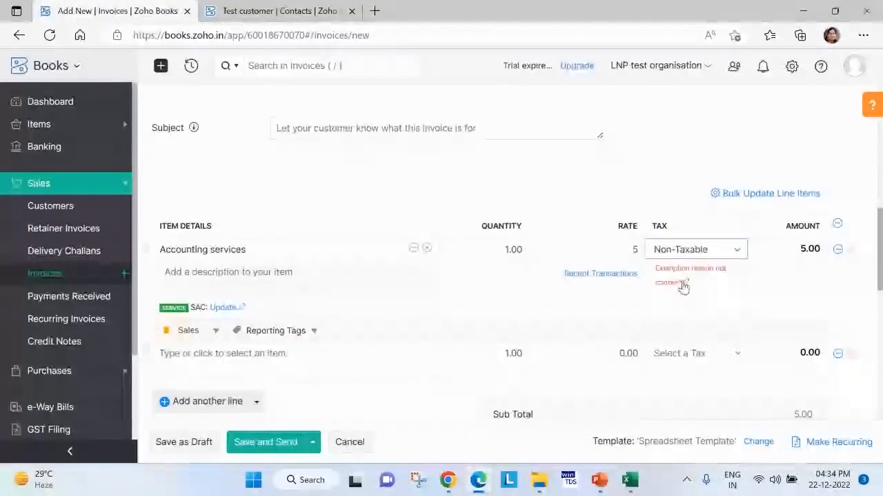
left_click(685, 283)
left_click(696, 326)
type("e")
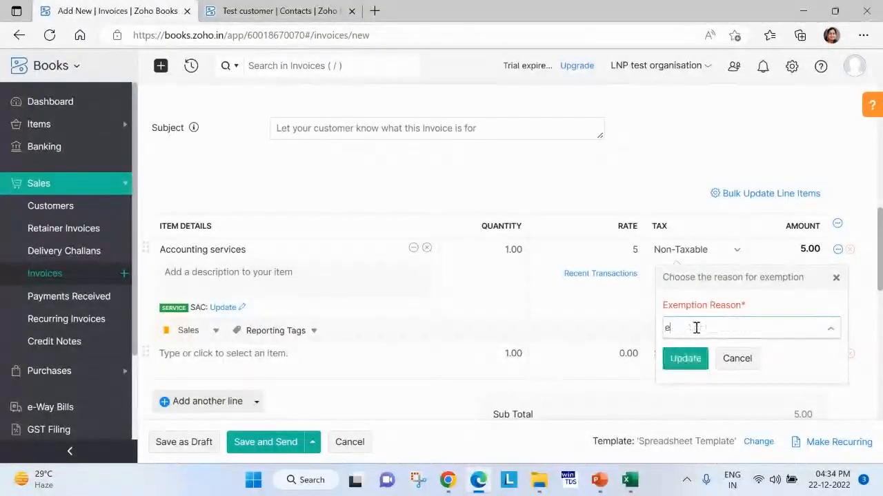
type("xempted")
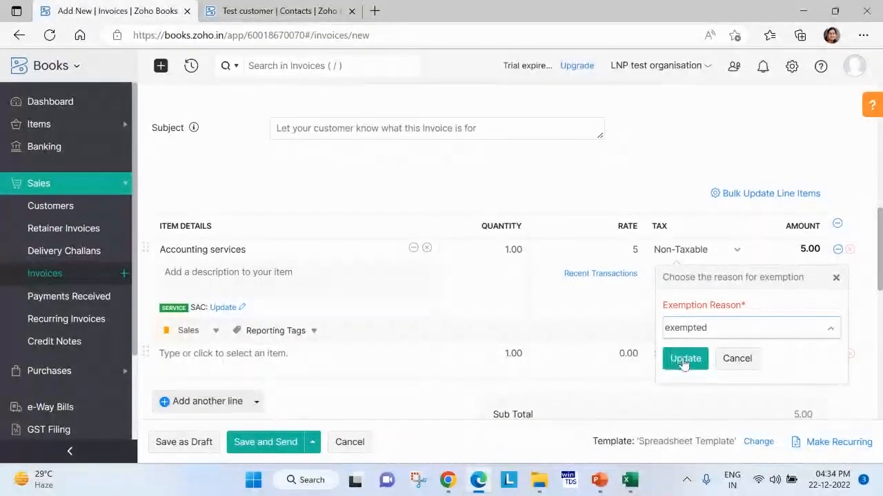
left_click(683, 358)
Save the invoice as a draft, mark it as sent and return to the list of all invoices.
left_click(183, 442)
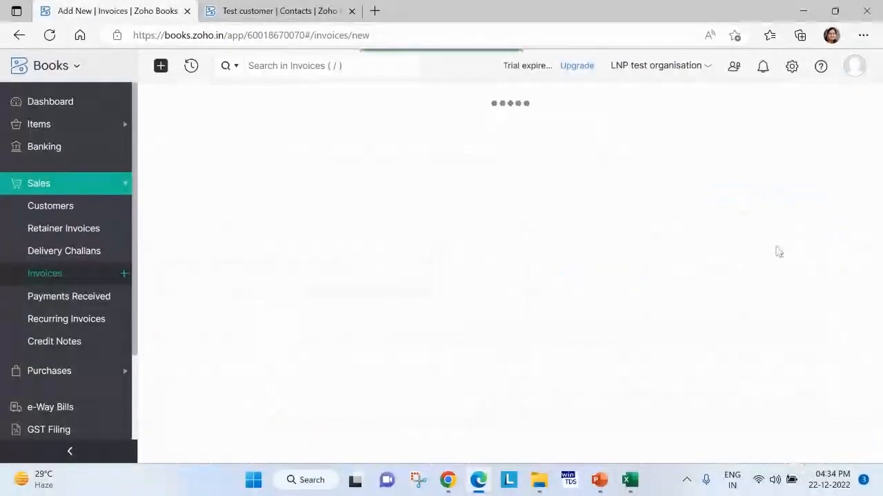
left_click(819, 210)
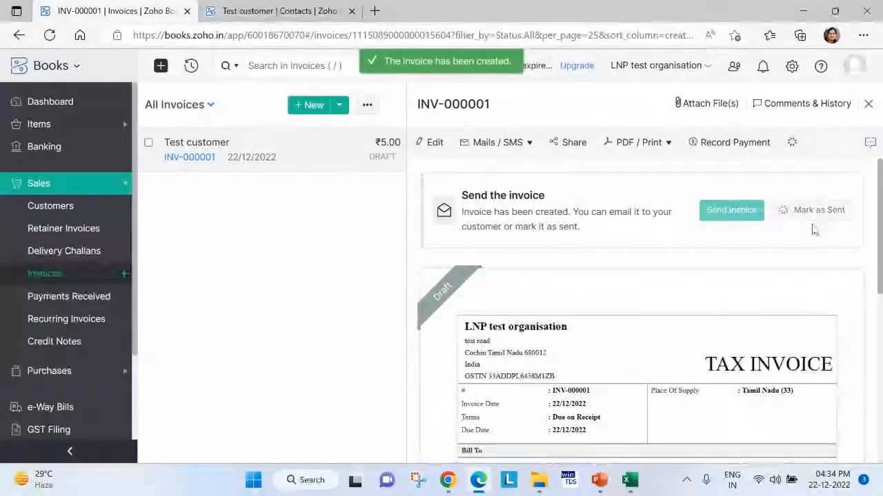
left_click(868, 103)
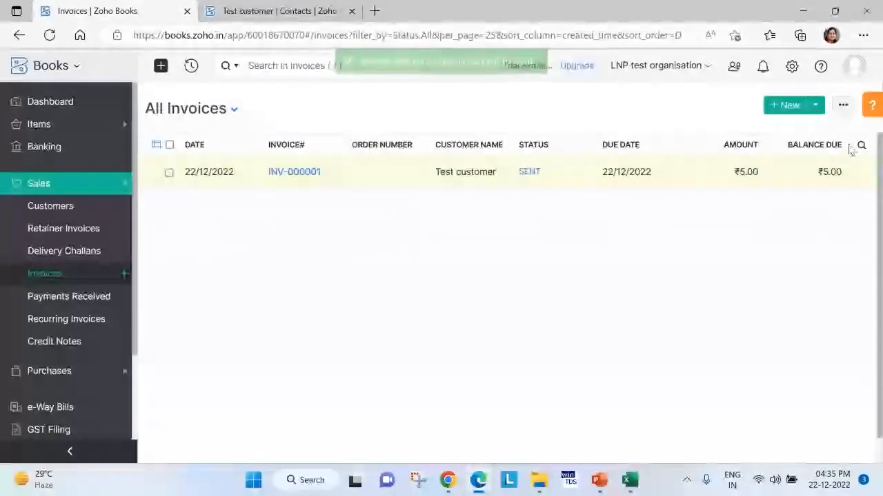
View the invoice import page and the invoice export options, leaving both without importing or exporting anything.
left_click(843, 107)
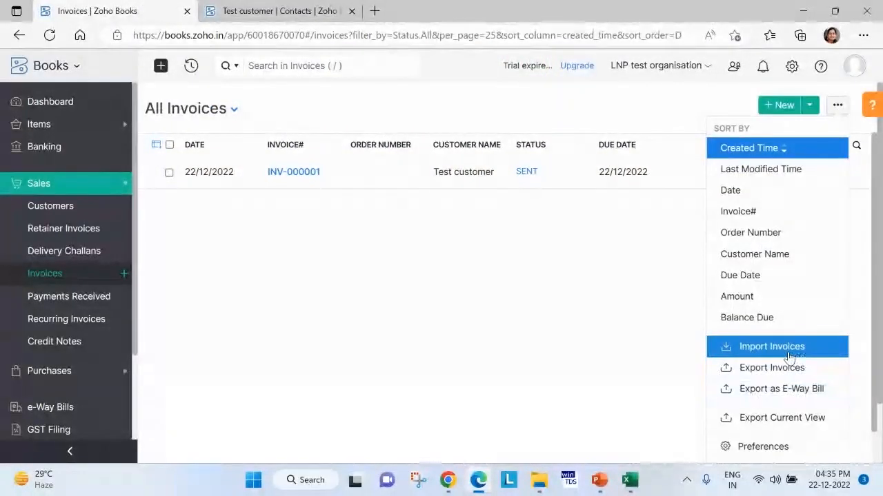
left_click(747, 349)
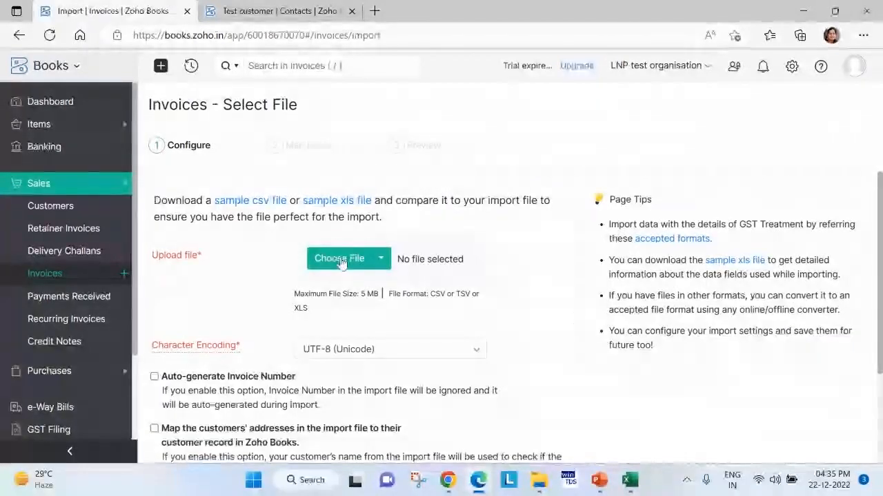
left_click(19, 35)
left_click(843, 105)
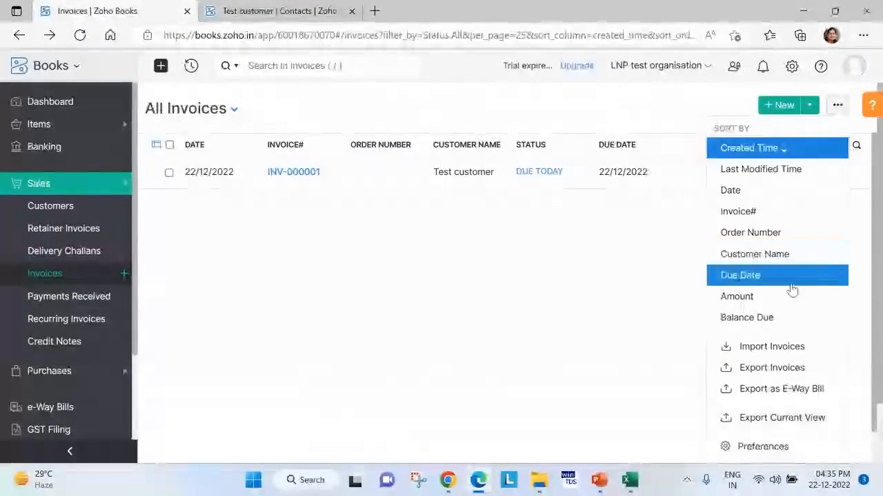
left_click(772, 368)
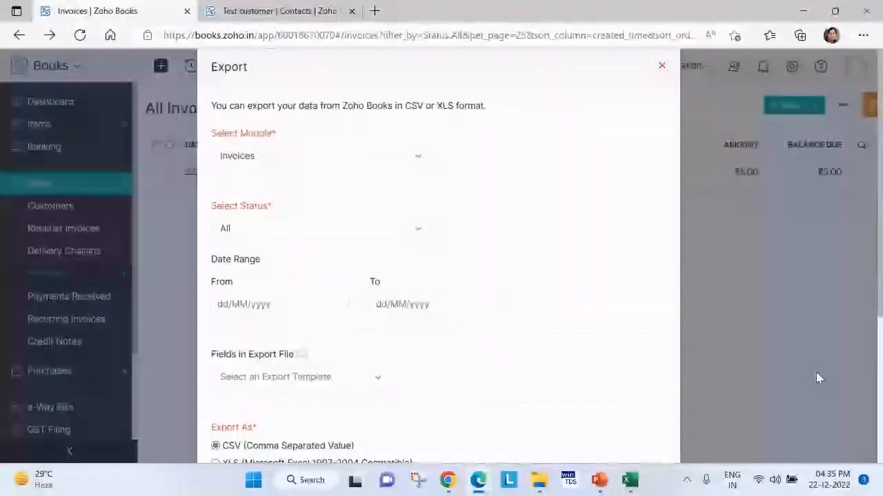
left_click(662, 67)
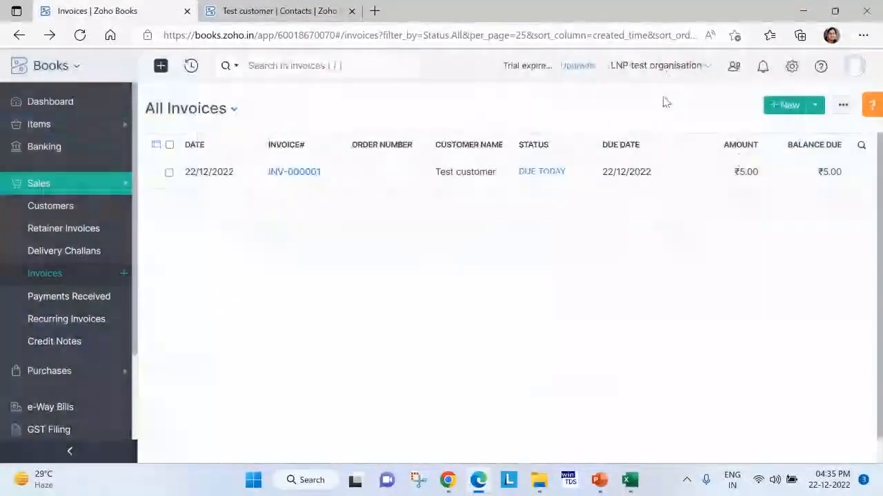
Reopen the invoice import page to view its file selection options.
left_click(837, 105)
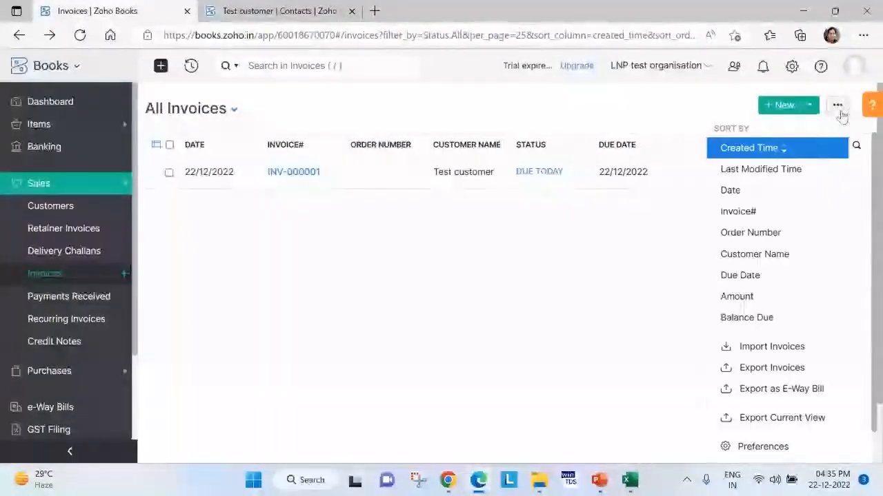
left_click(791, 349)
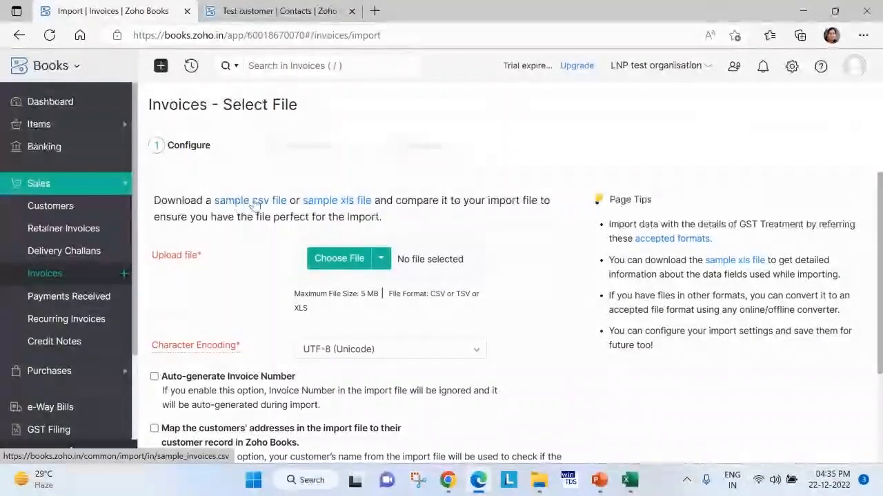
left_click(78, 188)
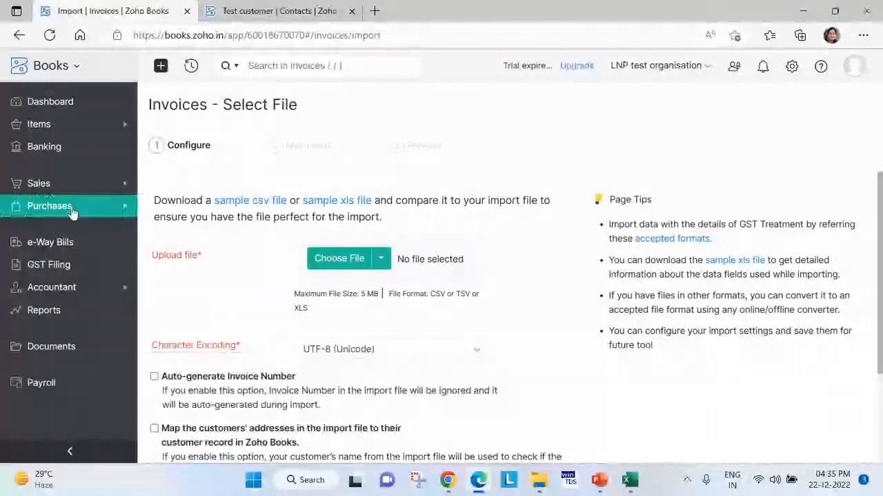
Look through the list of purchase modules, including Bills, Payments Made and Vendor Credits.
left_click(72, 208)
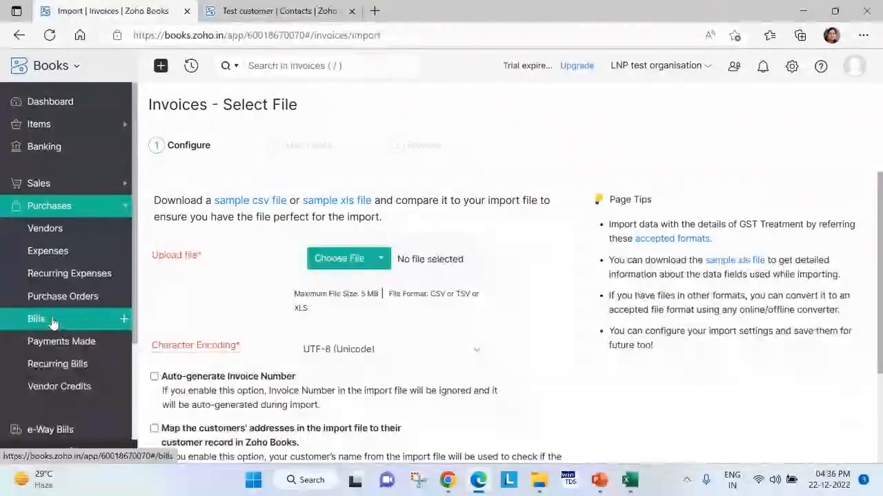
left_click(53, 323)
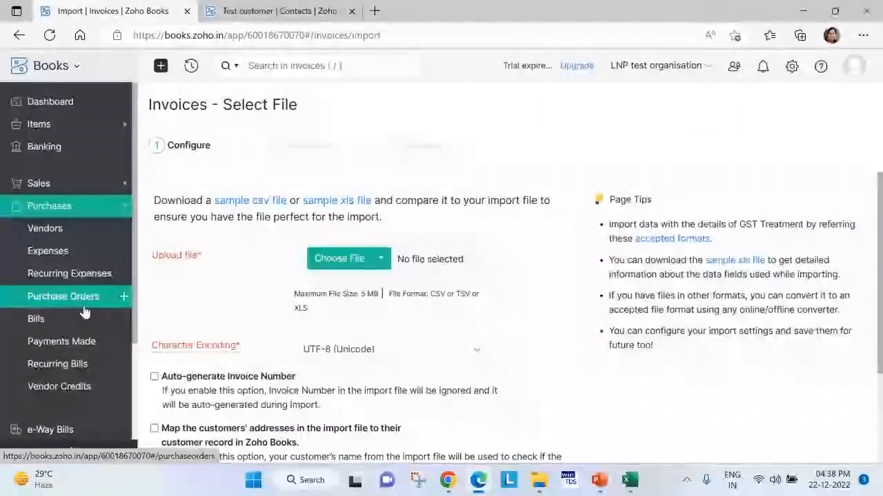
left_click(65, 207)
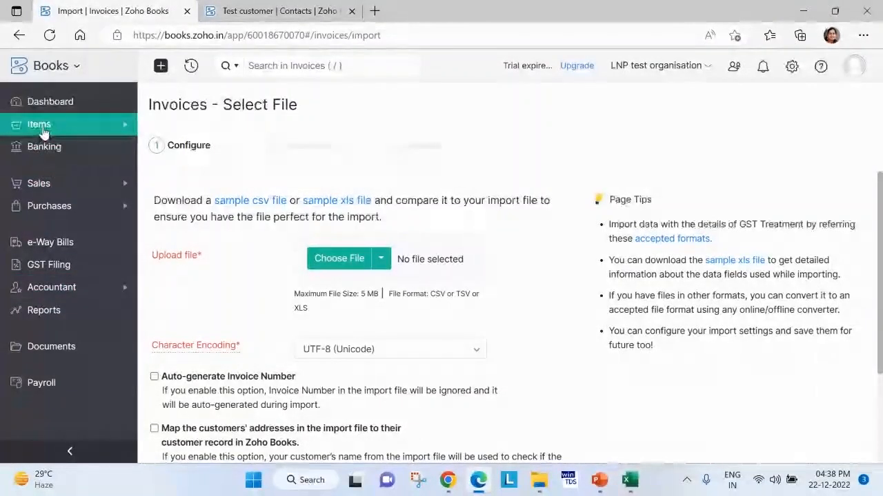
left_click(69, 208)
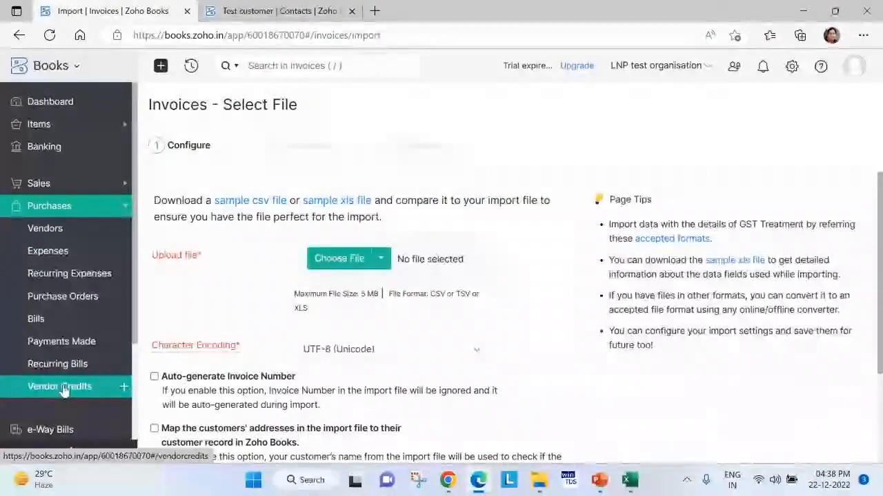
Open Payments Made and view the new bill payment form, leaving it without recording a payment.
left_click(78, 342)
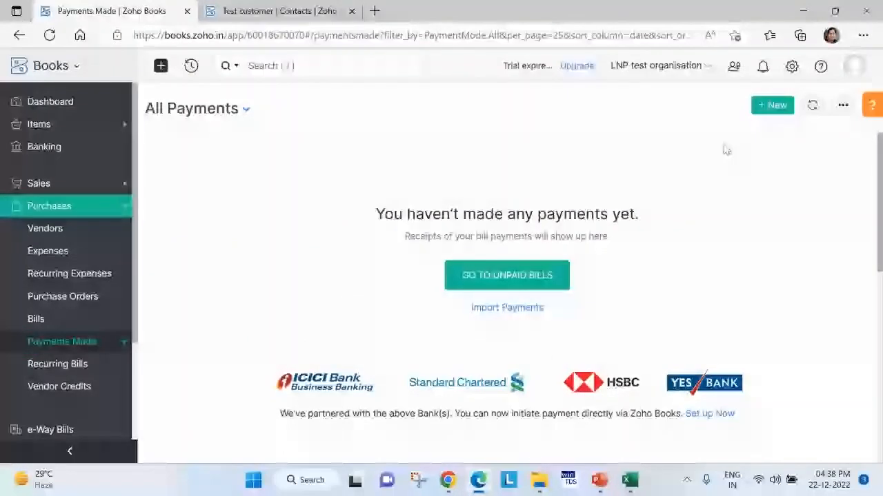
left_click(772, 105)
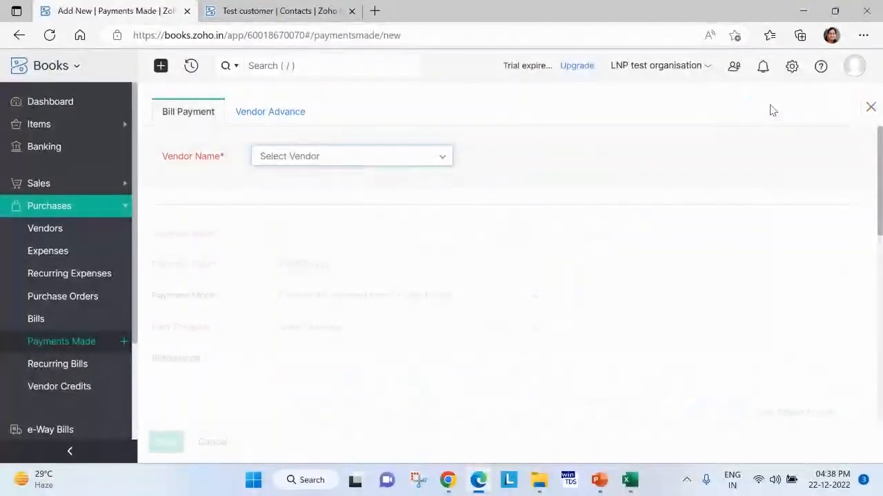
left_click(870, 107)
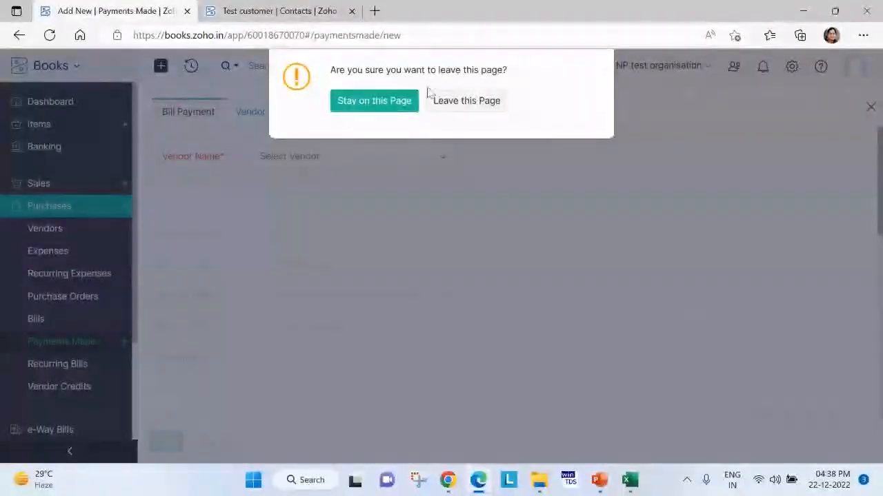
left_click(447, 102)
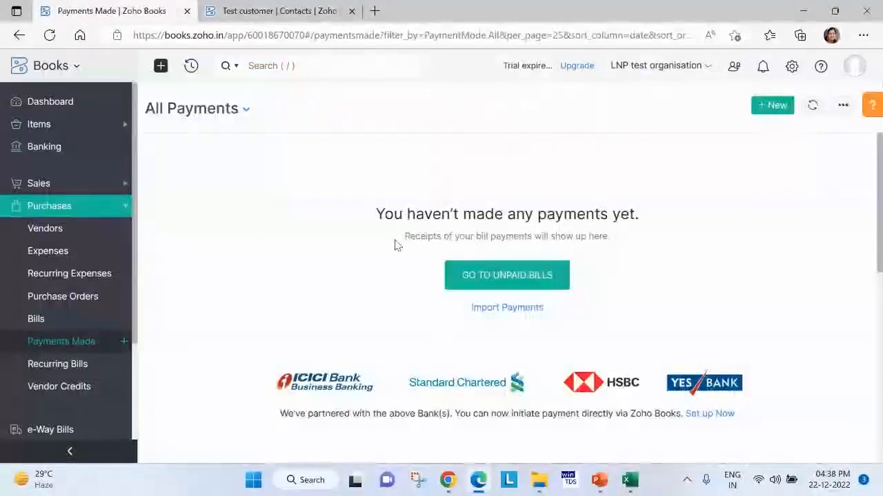
Look over the Sales and Accountant modules and start a new manual journal.
left_click(52, 193)
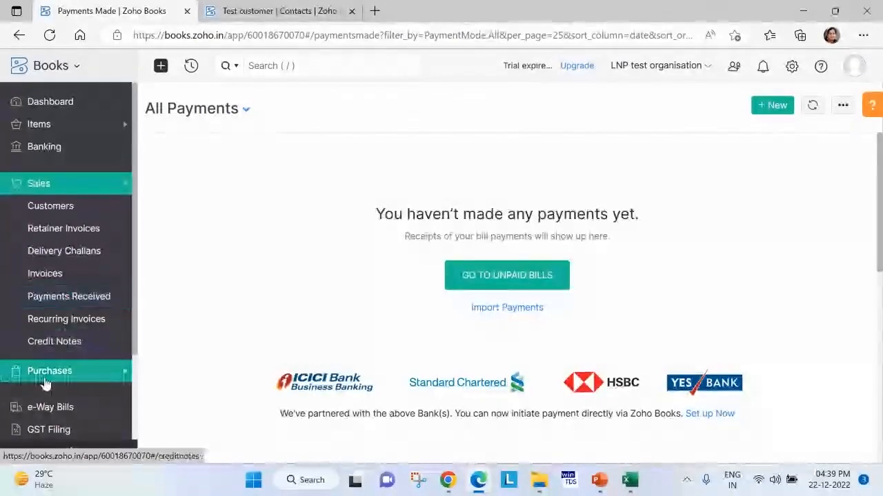
scroll(56, 360, "down", 2)
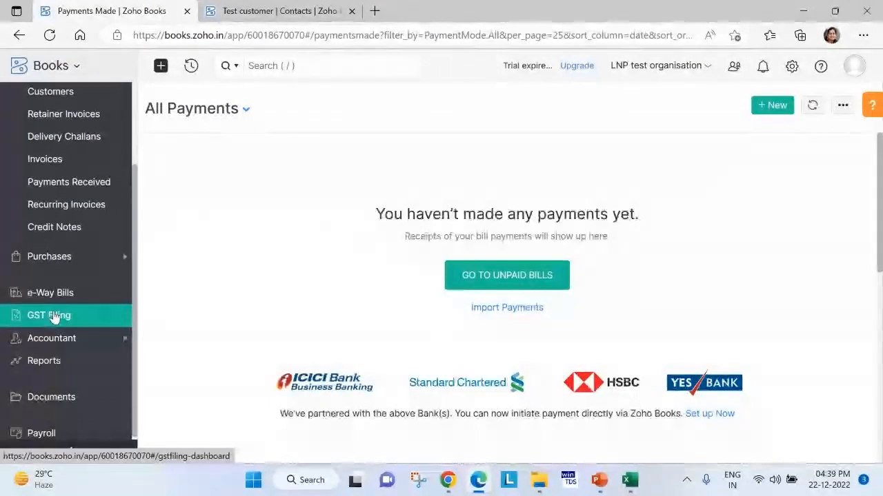
left_click(62, 338)
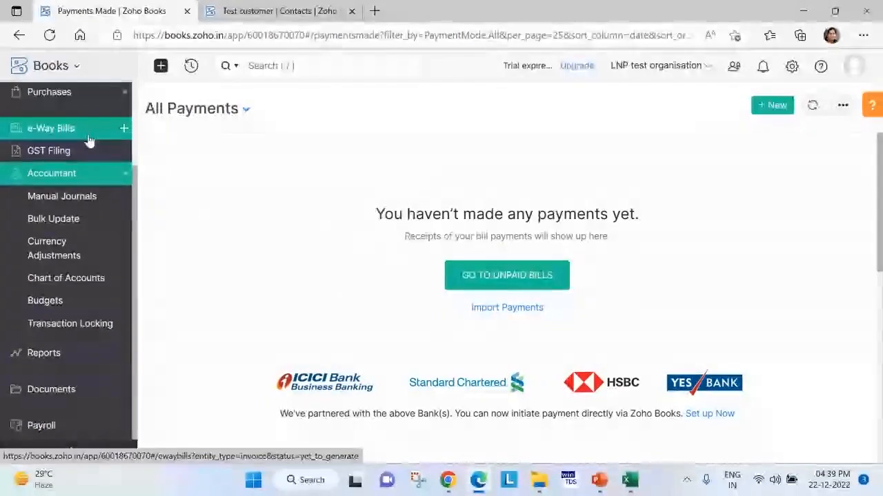
left_click(81, 197)
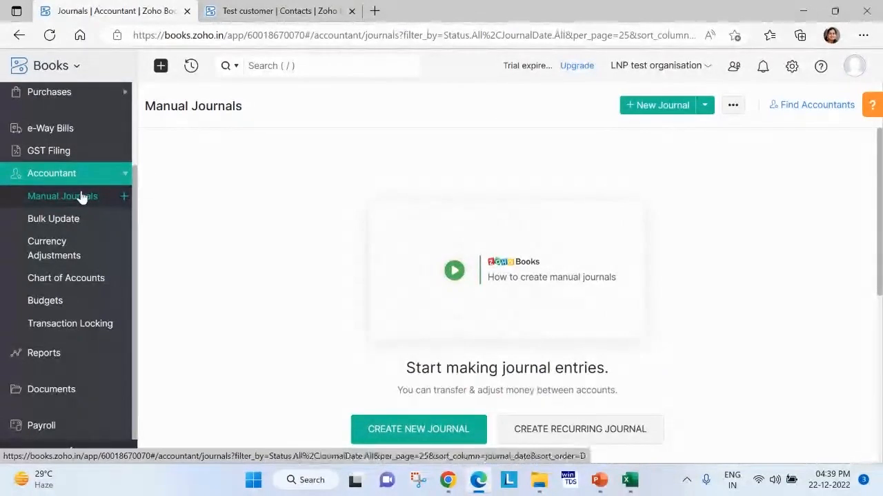
left_click(657, 109)
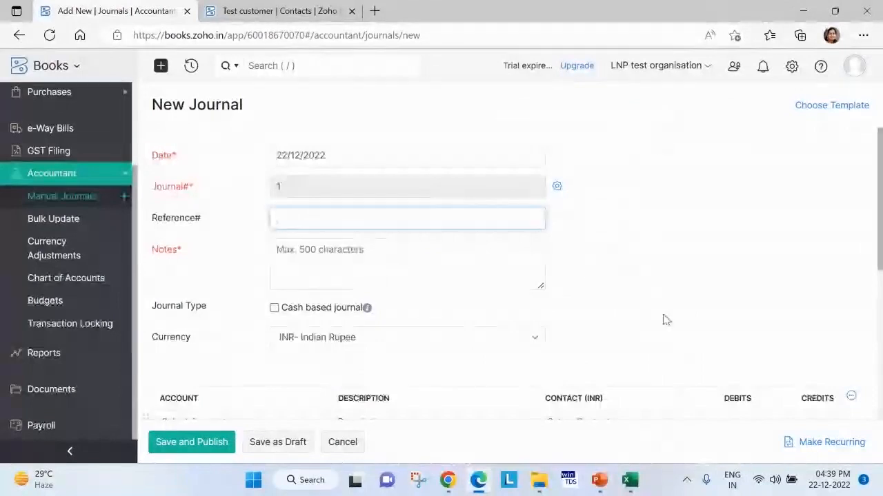
left_click(719, 274)
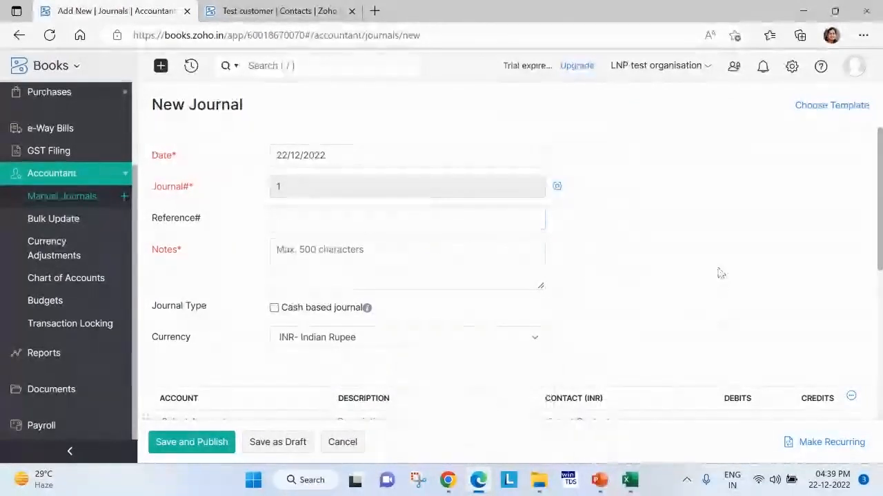
Enter "Test transaction" as the journal's notes and copy that text into the descriptions of both lines.
left_click(331, 252)
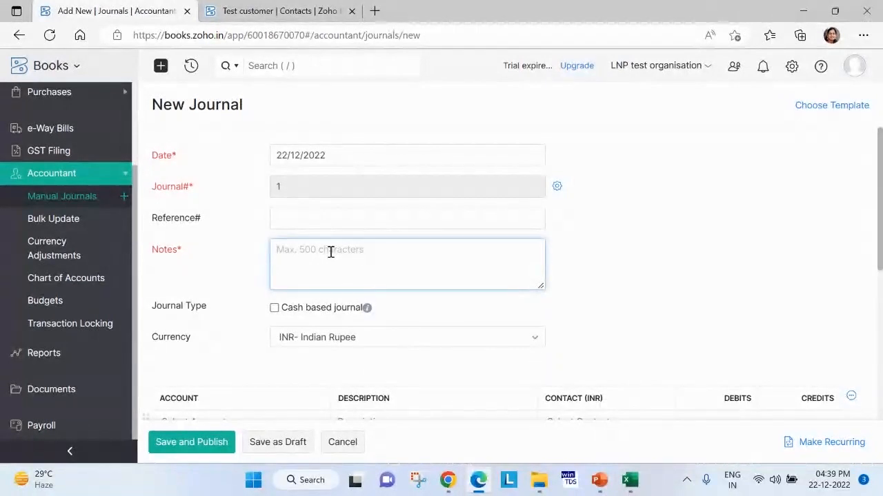
type("T")
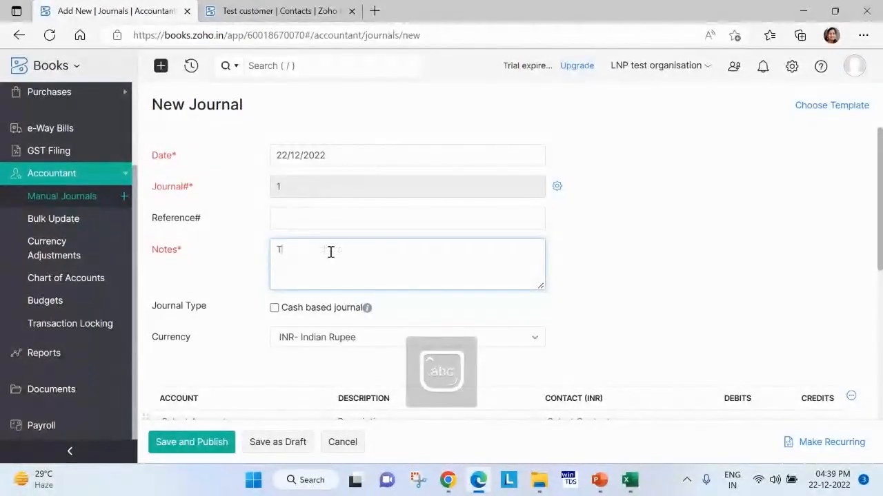
type("est transaction")
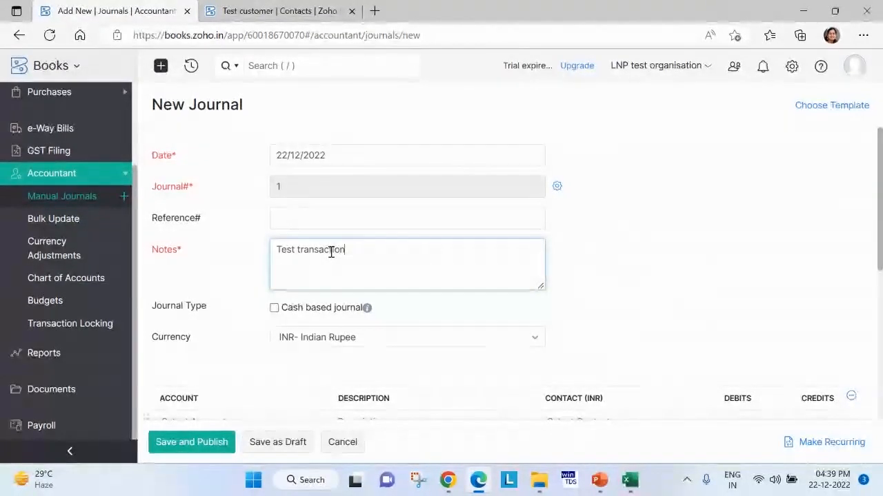
key("ctrl+a")
key("ctrl+c")
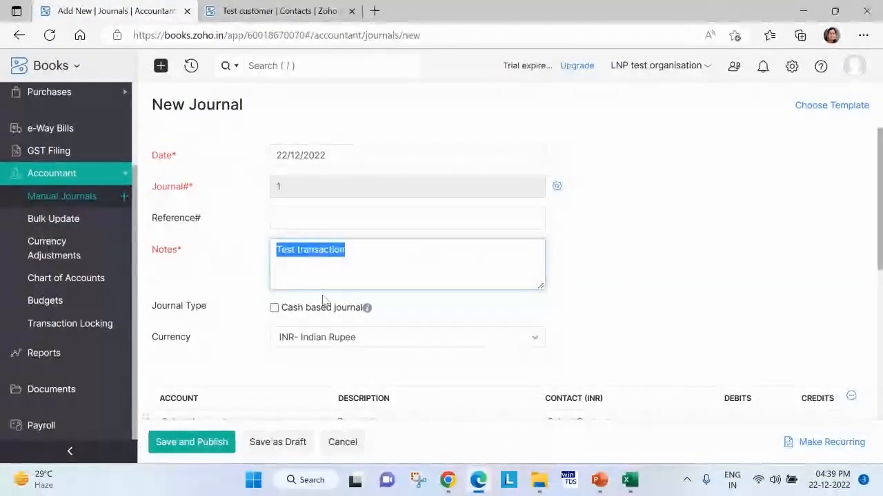
scroll(393, 323, "down", 1)
scroll(389, 330, "down", 1)
left_click(387, 332)
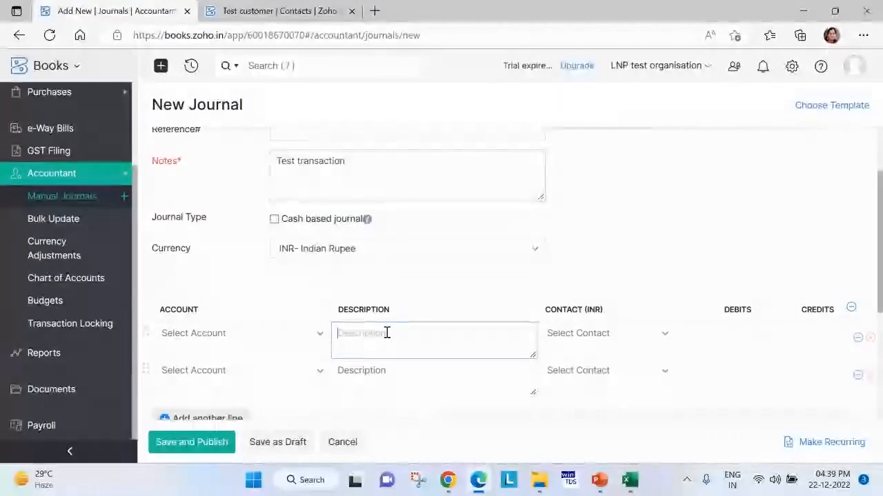
key("ctrl+v")
left_click(381, 373)
key("ctrl+v")
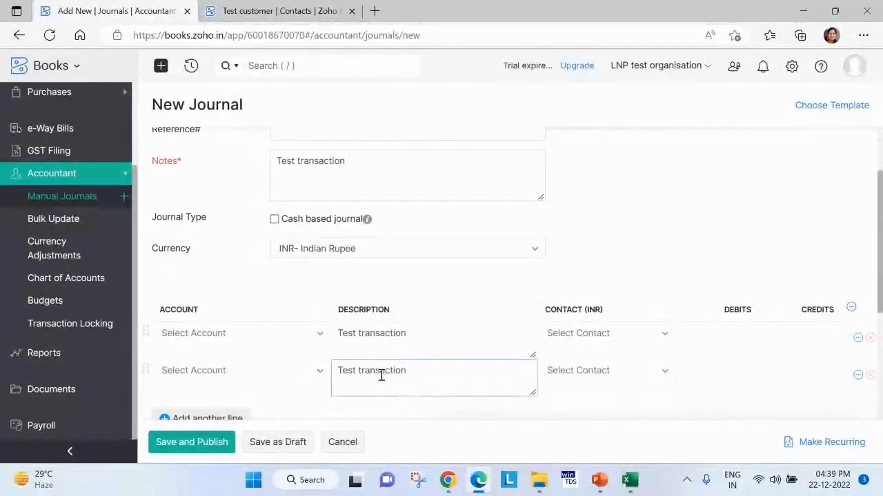
Set the first journal line's account to ICICI Bank and the second line's account to Employee Advance.
left_click(269, 345)
type("ban")
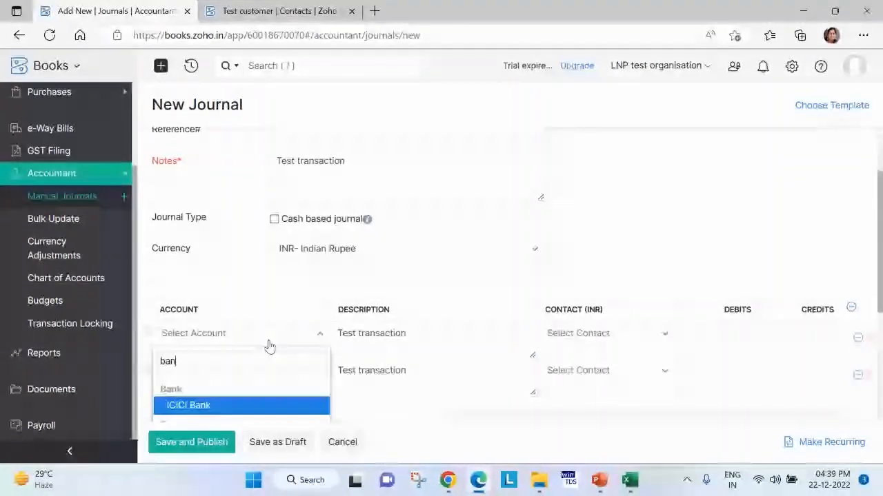
left_click(236, 408)
scroll(260, 340, "down", 2)
left_click(242, 279)
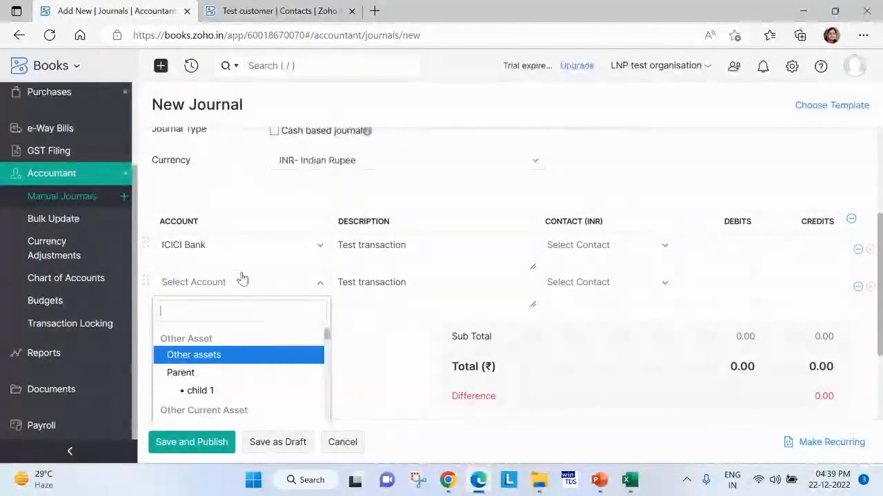
scroll(252, 303, "down", 3)
left_click(253, 314)
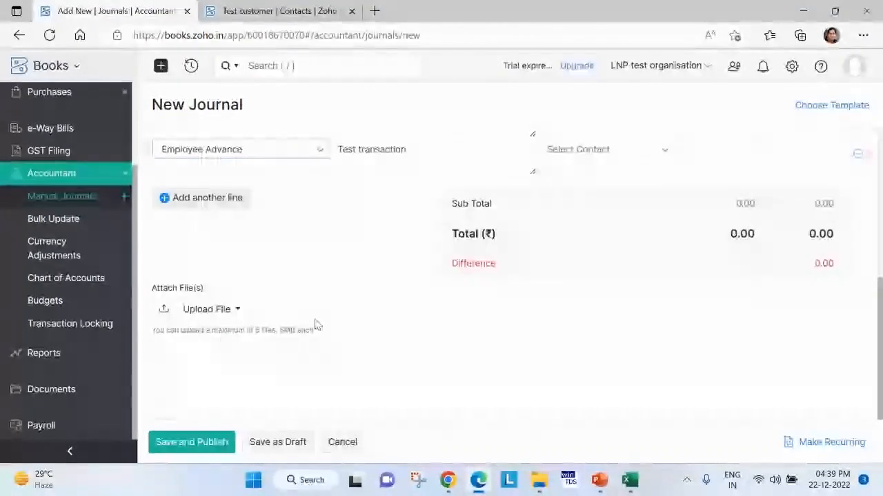
Debit ICICI Bank 1000, credit Employee Advance 1000, and save and publish the journal.
scroll(719, 289, "up", 2)
left_click(724, 200)
type("1000")
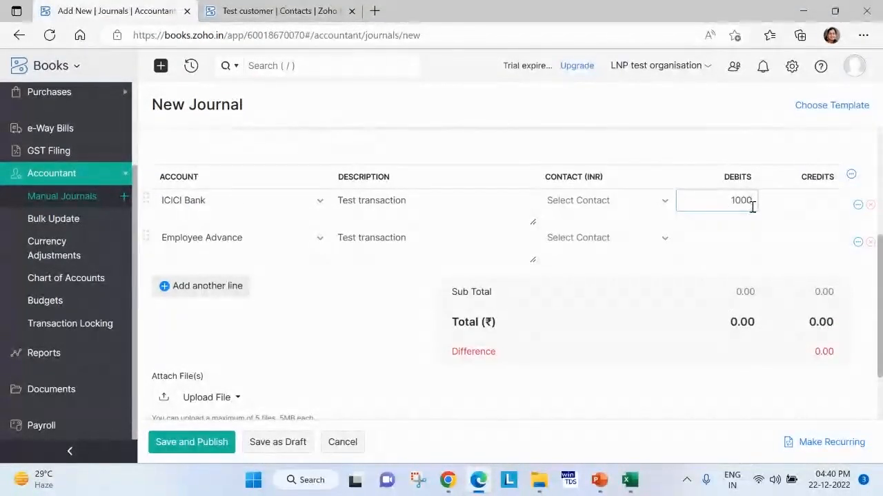
left_click(775, 234)
type("1000")
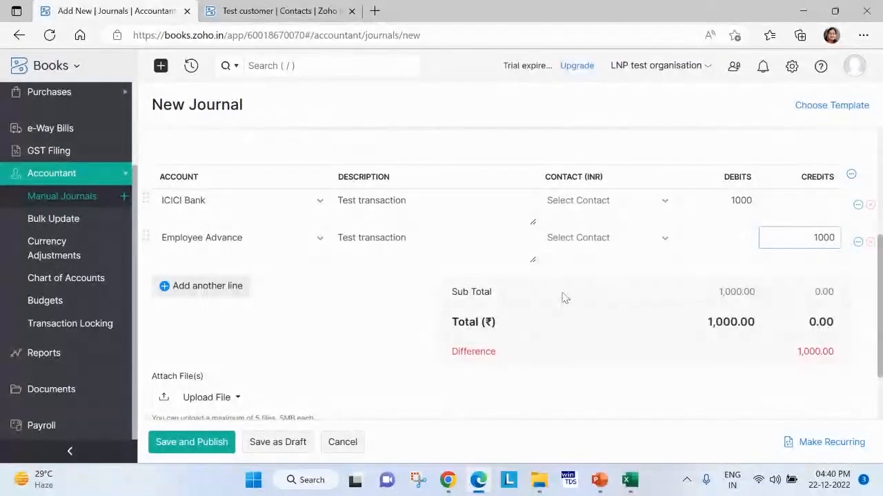
left_click(191, 442)
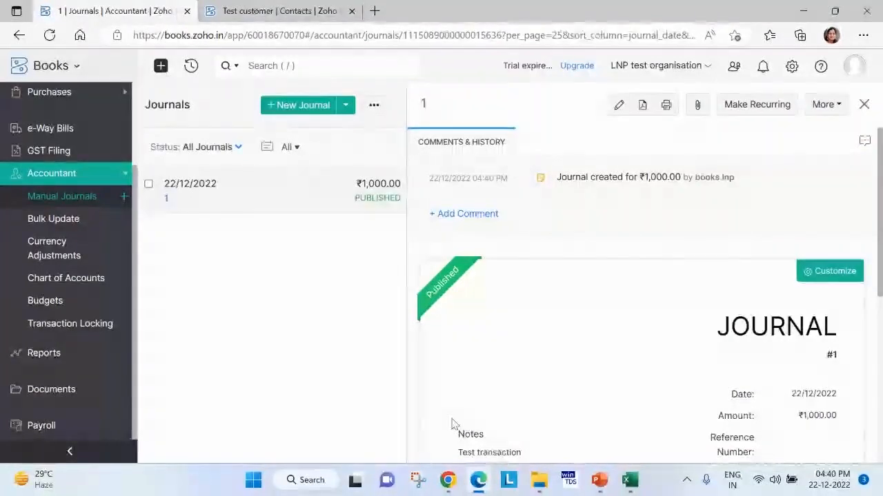
View a clone of the published journal without saving it, and review the original's debit and credit lines.
left_click(831, 104)
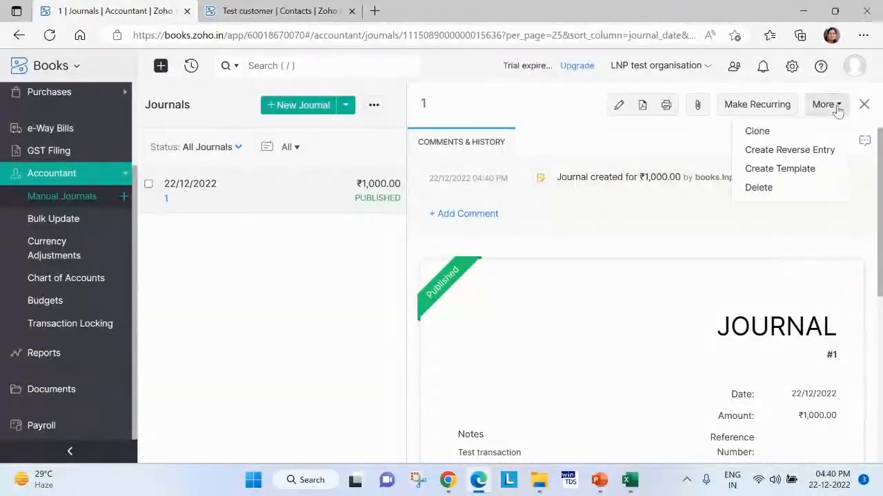
left_click(804, 138)
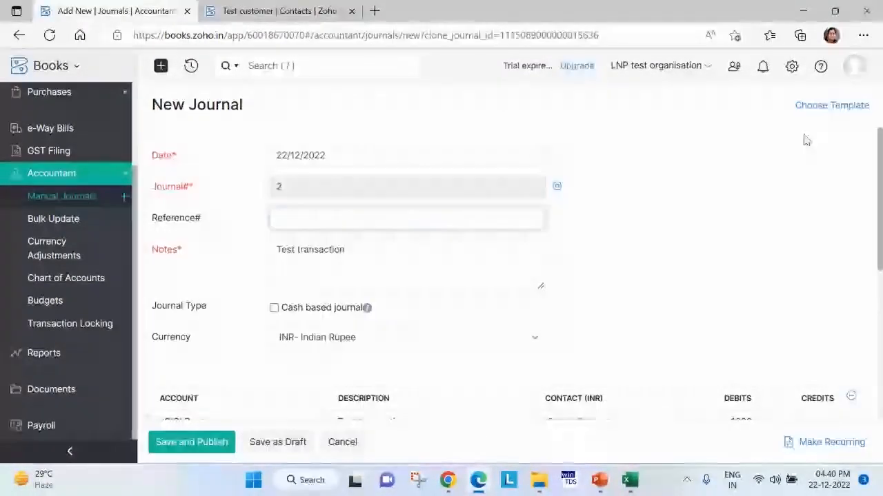
left_click(341, 447)
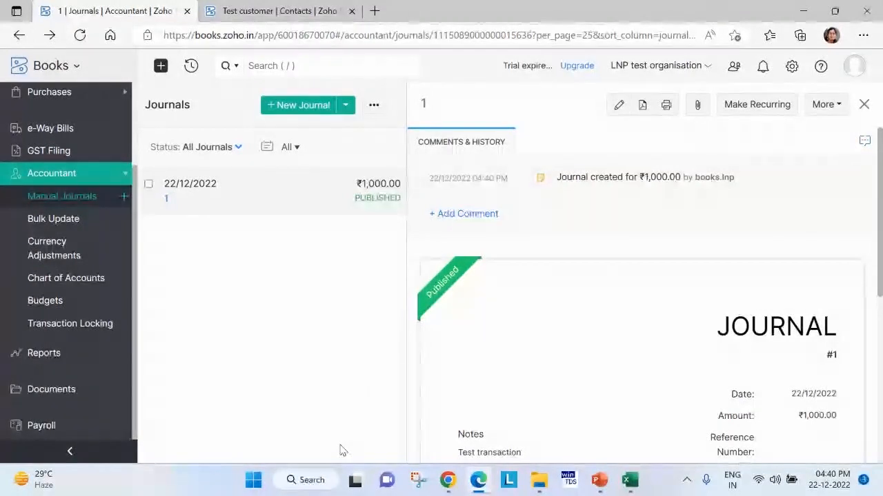
scroll(669, 331, "down", 5)
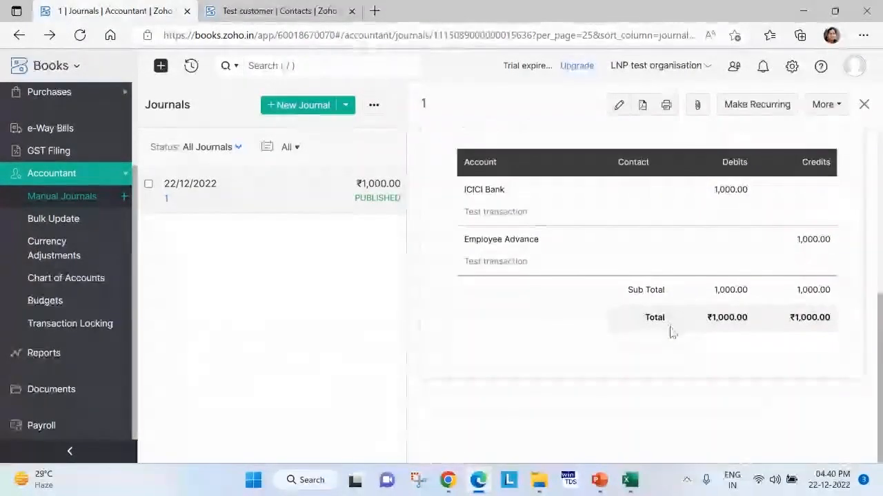
scroll(734, 271, "up", 5)
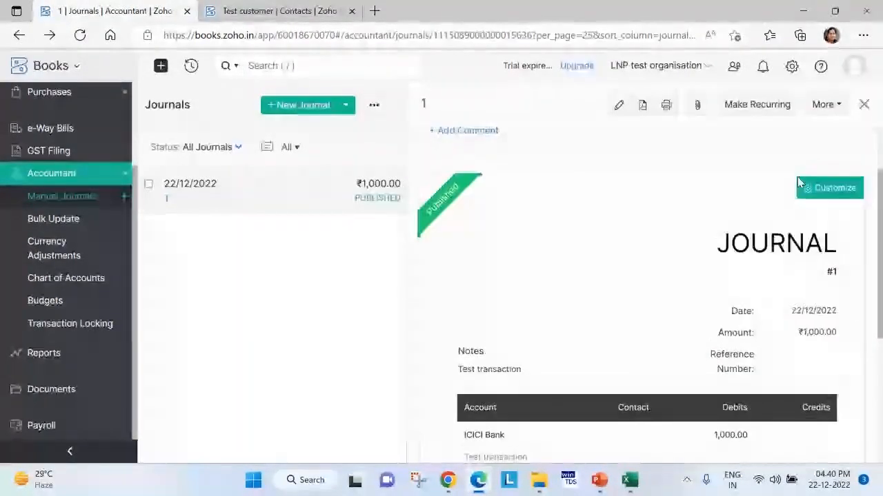
Preview the reverse entry of the published journal, examine its debit and credit lines, and cancel without saving.
left_click(839, 110)
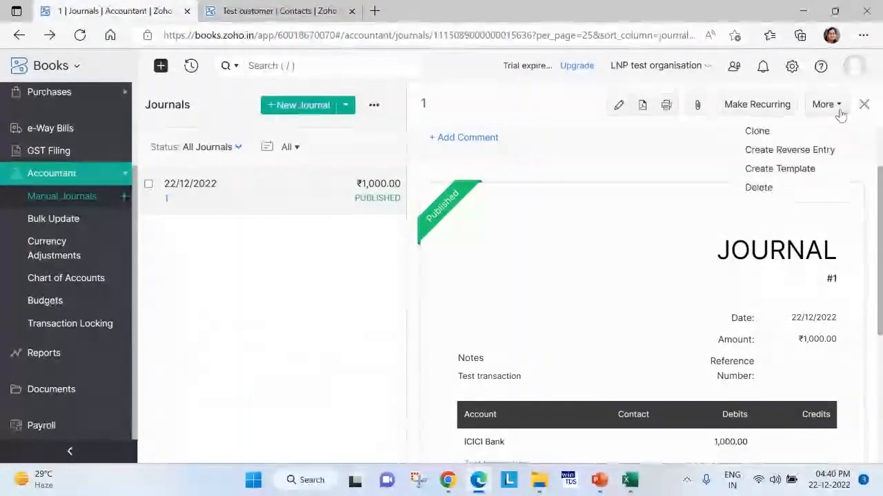
left_click(805, 150)
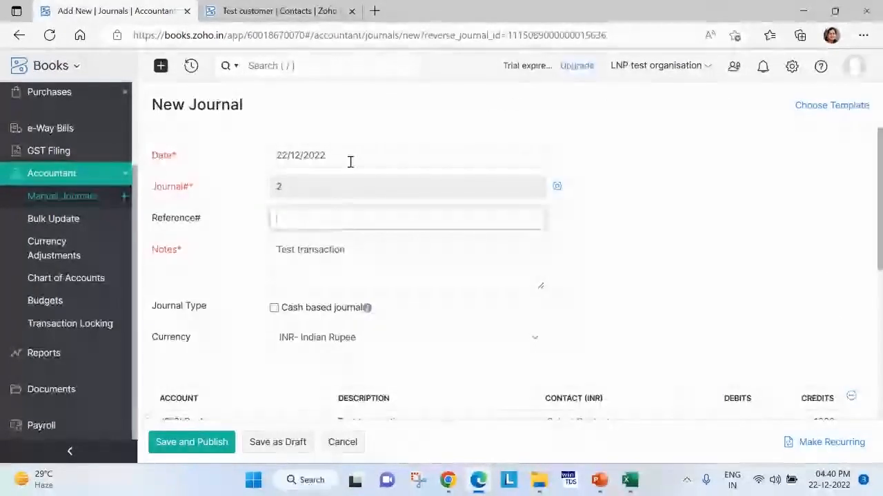
left_click(350, 158)
key("BackSpace")
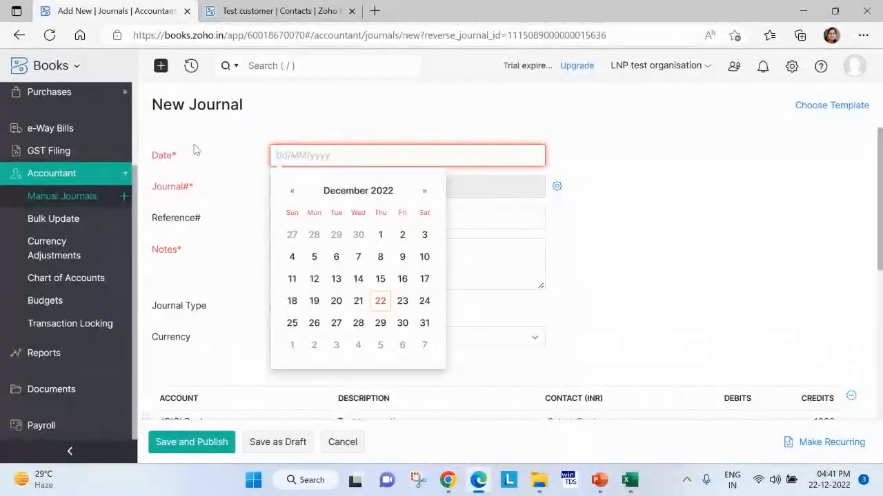
left_click(496, 189)
scroll(526, 268, "down", 2)
left_click(444, 252)
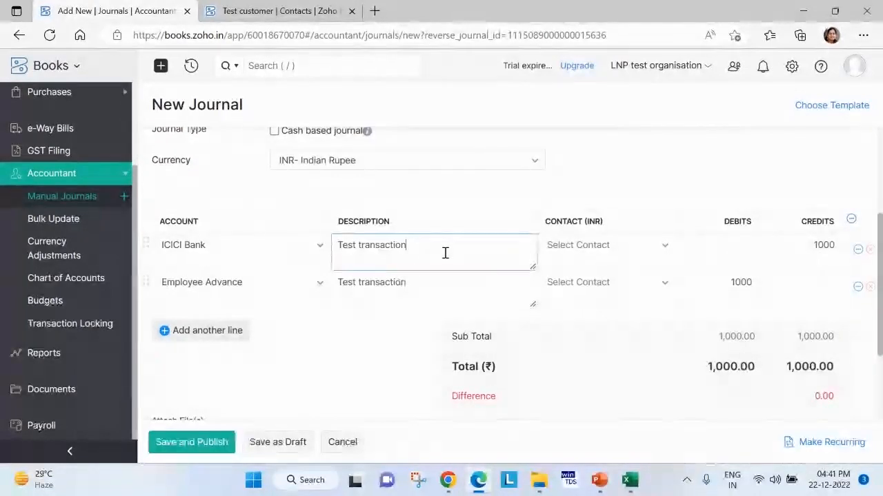
left_click(348, 447)
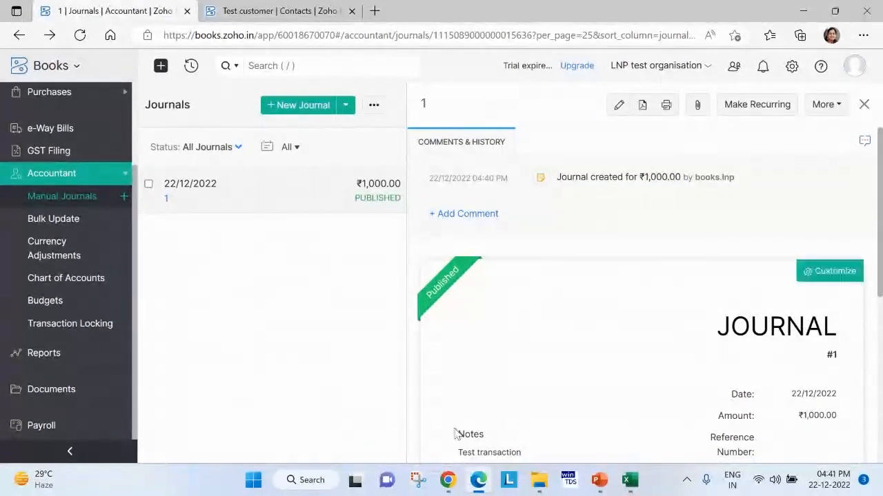
Draft a base currency adjustment for AED dated 31/10/2022, check its exchange rate, and discard it.
left_click(78, 261)
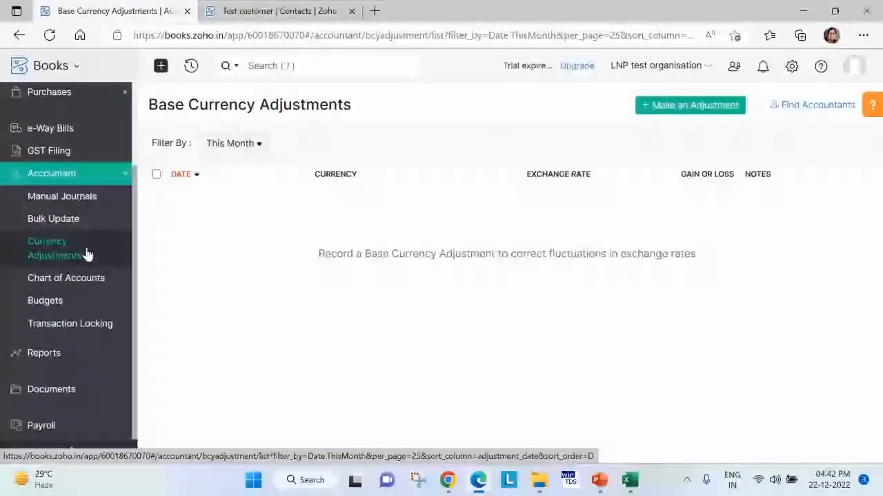
left_click(706, 112)
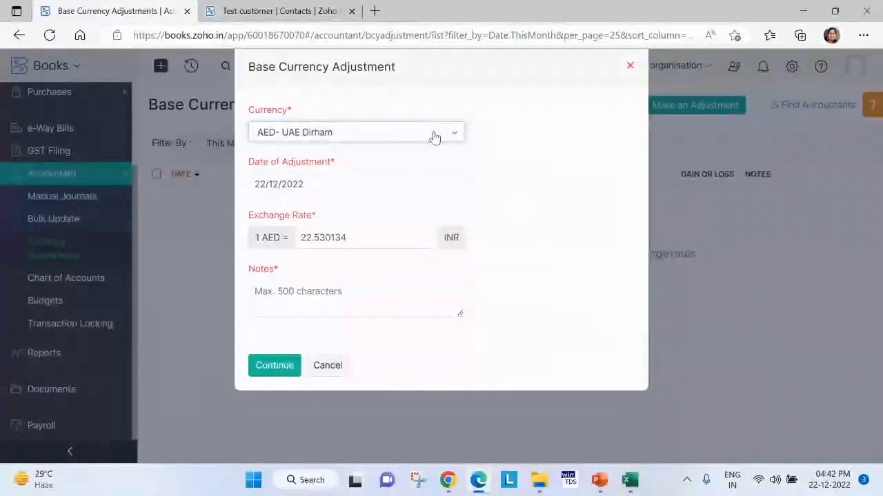
left_click(379, 186)
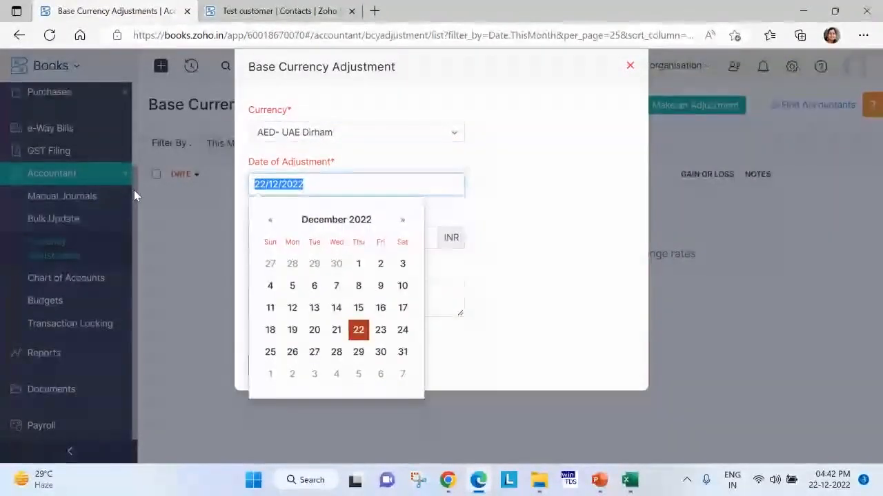
type("31/")
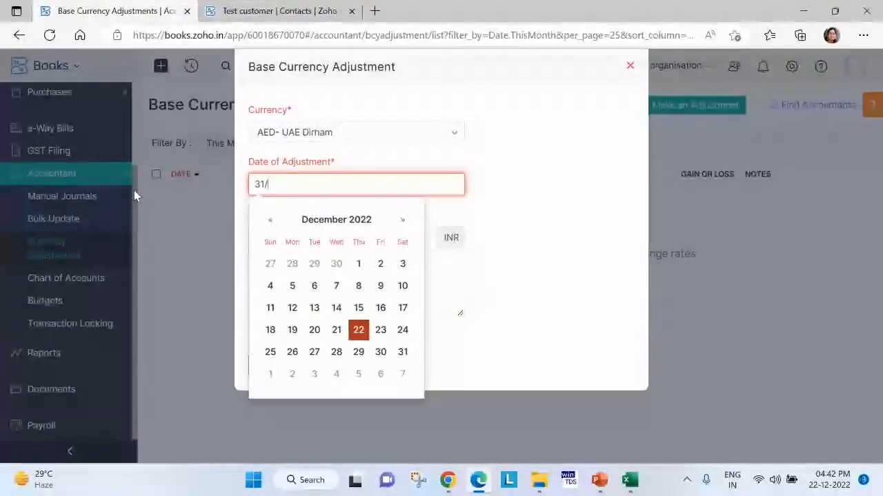
type("10/2022")
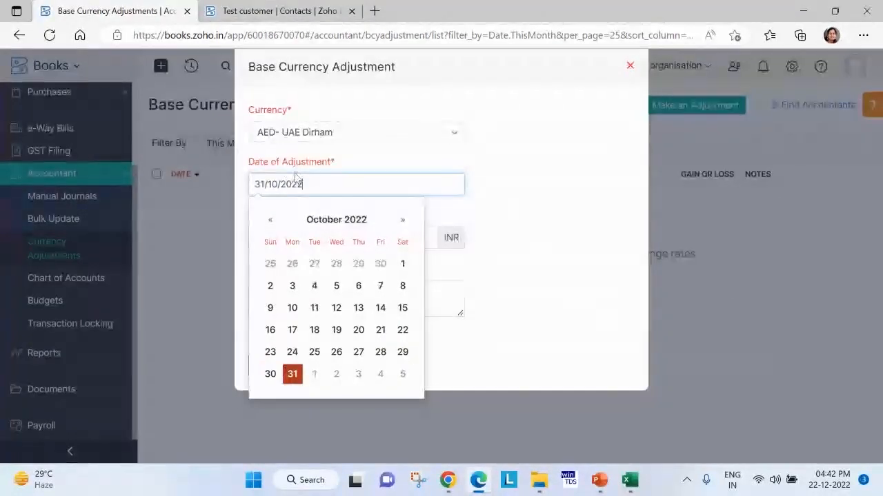
left_click(542, 223)
left_click_drag(351, 237, 238, 253)
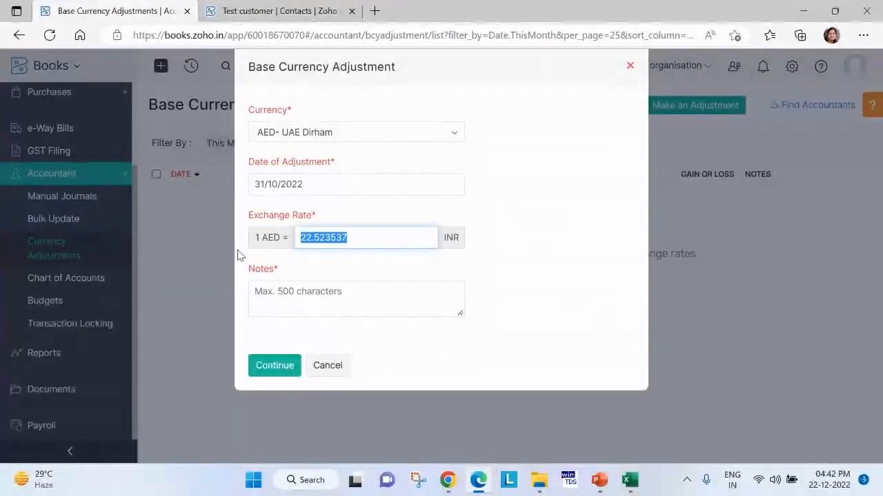
left_click(630, 69)
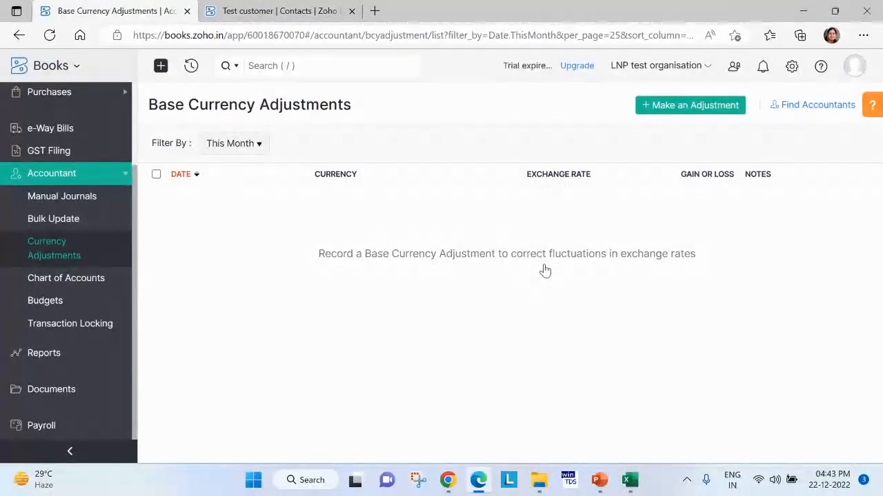
View the transaction locking options for each module and browse the general reports, including receivables and vendor reports.
left_click(104, 323)
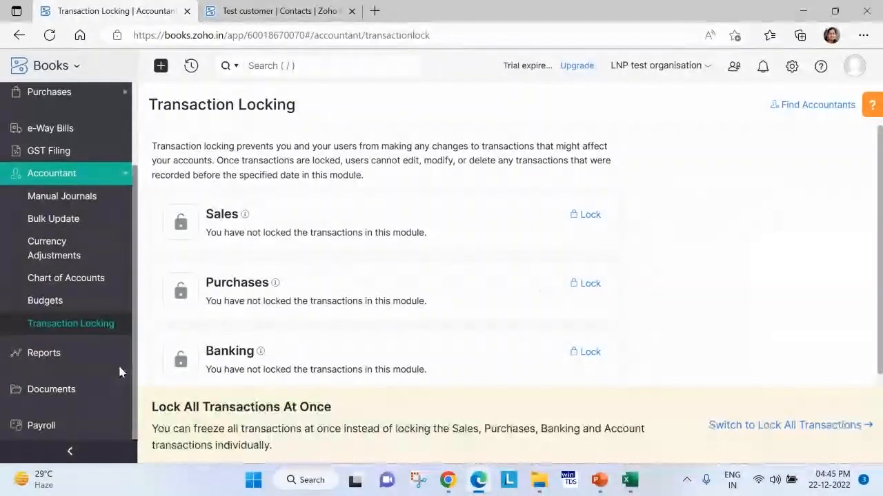
left_click(73, 364)
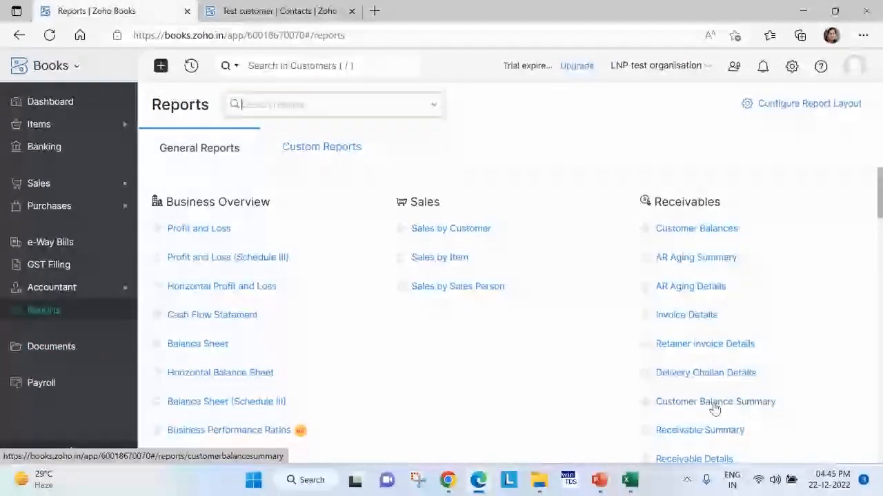
scroll(714, 408, "down", 5)
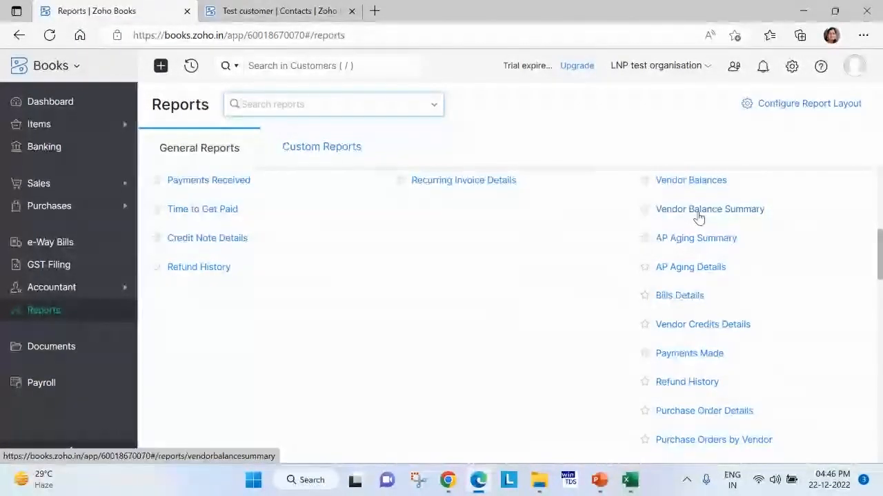
left_click(698, 211)
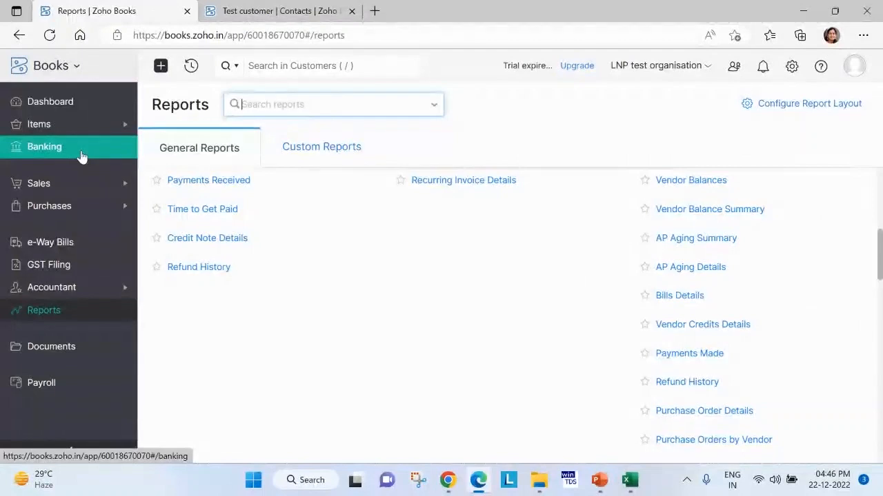
Switch to the Demo books organization in Chrome and view the uncategorized bank transactions of Axis Bank (India).
mouse_move(448, 477)
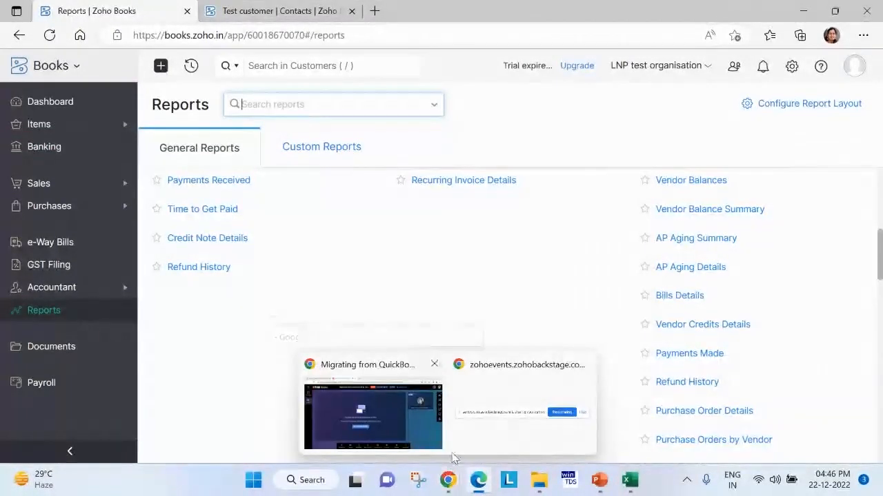
left_click(428, 445)
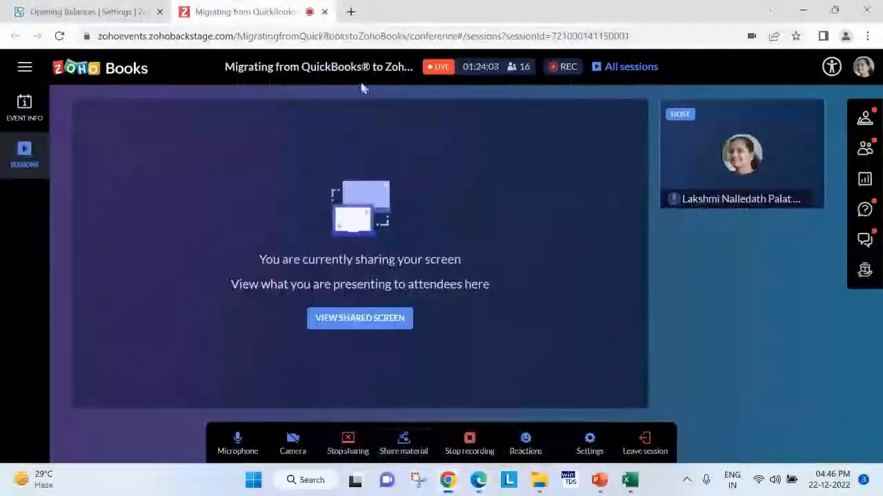
left_click(118, 7)
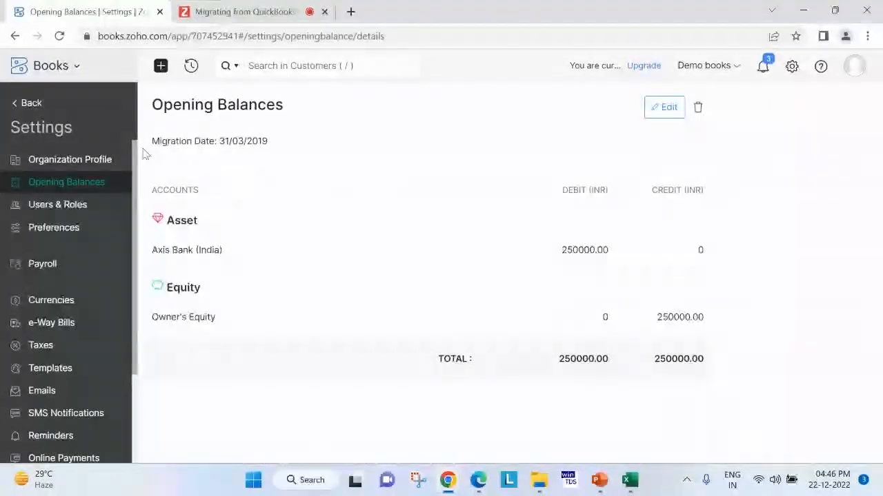
left_click(32, 110)
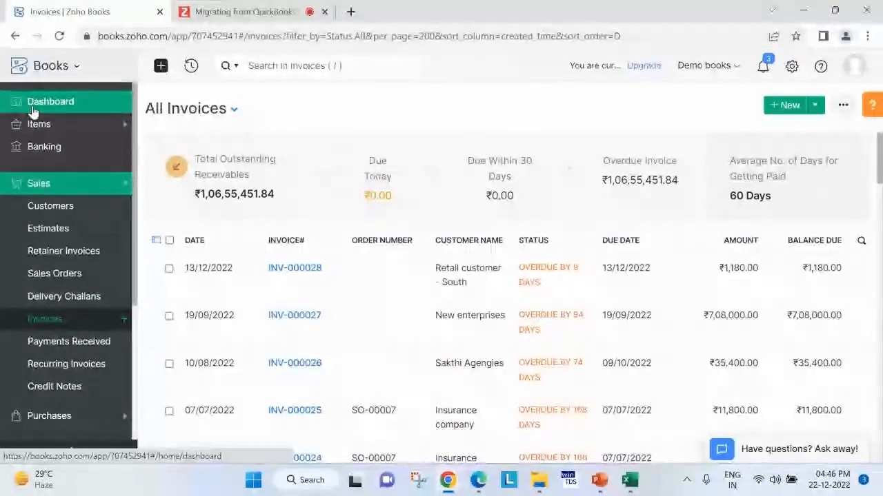
left_click(42, 154)
scroll(382, 296, "down", 2)
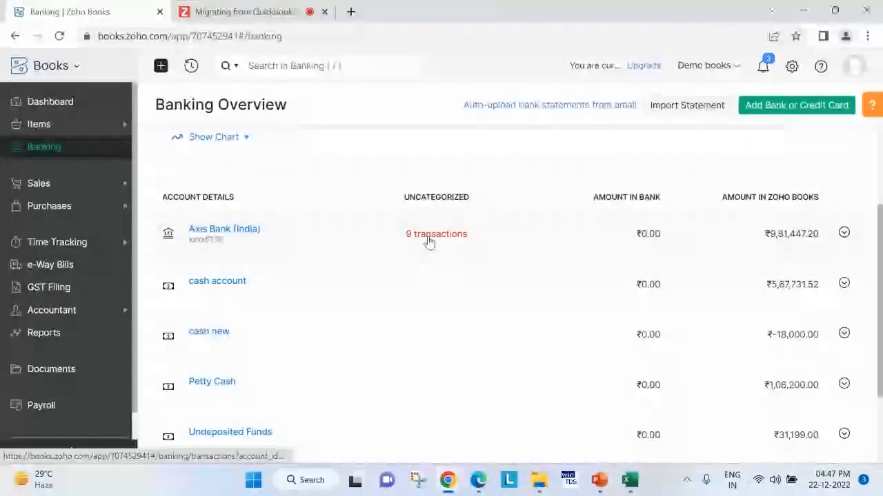
left_click(429, 241)
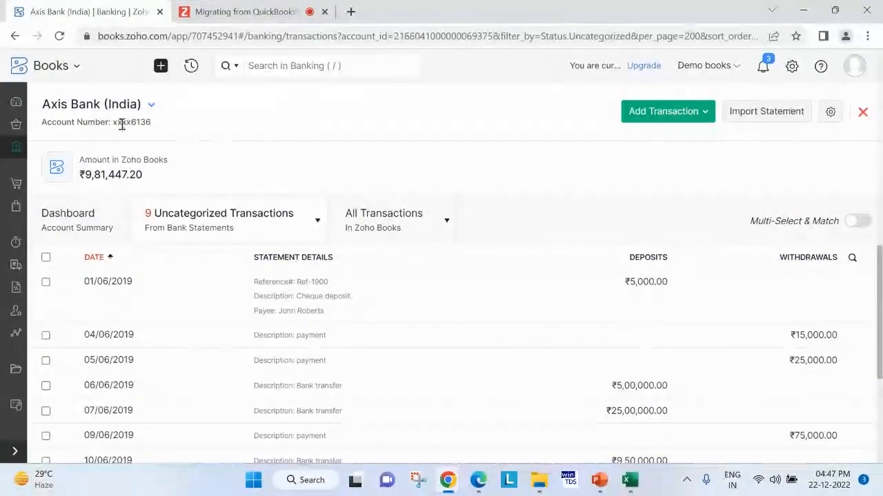
Review the bank and cash accounts in the banking overview and reopen Axis Bank (India)'s uncategorized transactions.
left_click(12, 109)
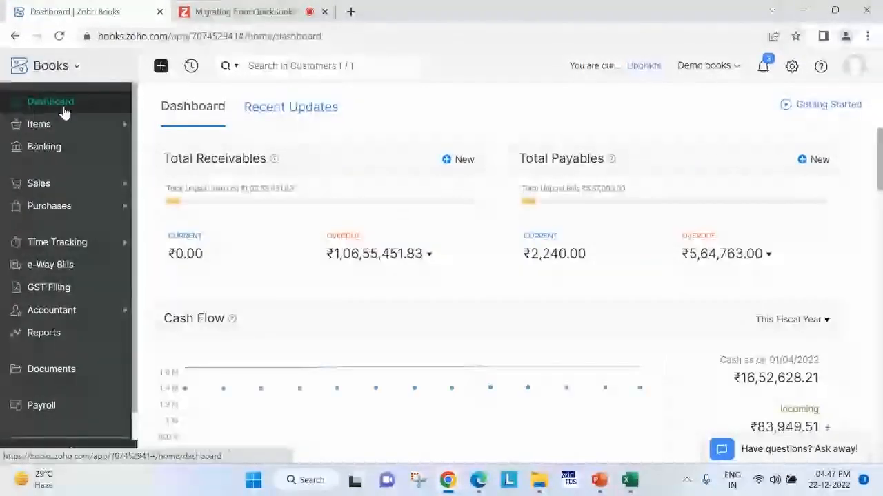
left_click(38, 148)
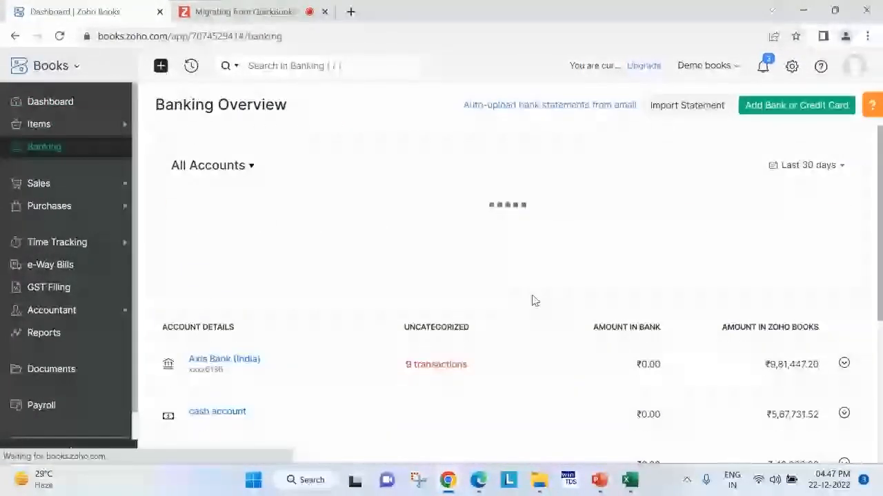
scroll(339, 280, "down", 3)
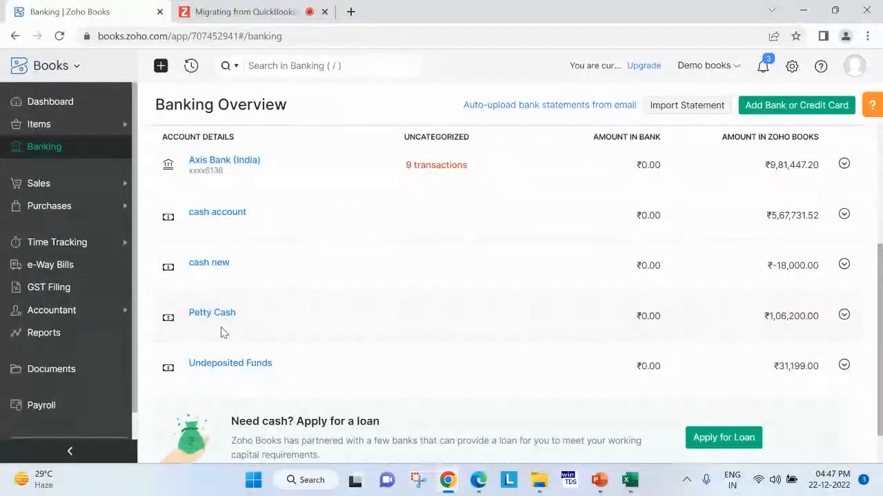
left_click(450, 167)
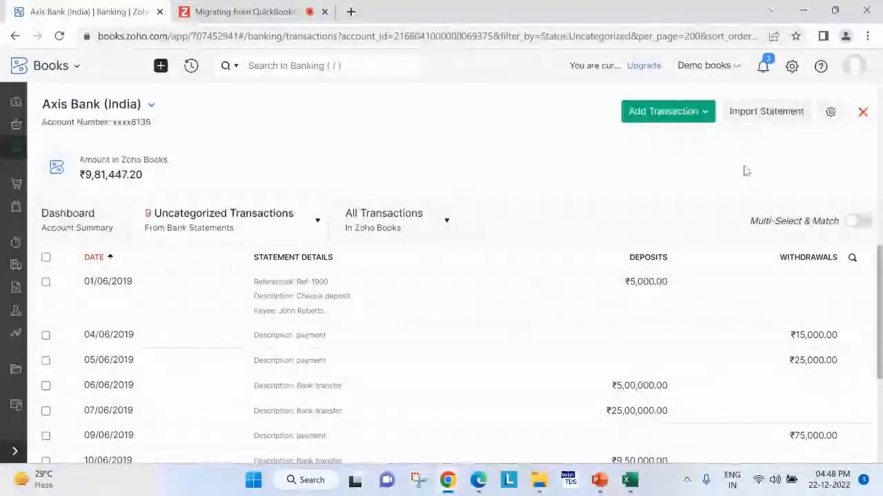
Start a new reconciliation for Axis Bank (India) with end date 31/03/2020 and closing balance 20000.
left_click(830, 114)
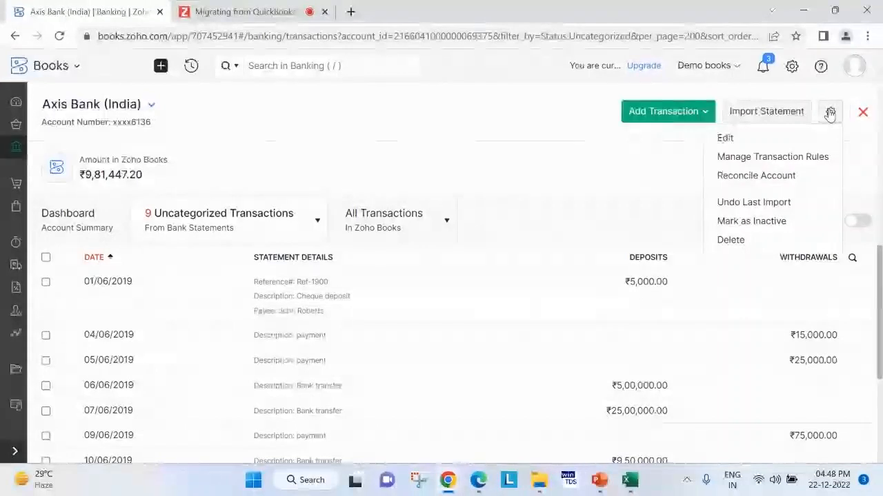
left_click(795, 178)
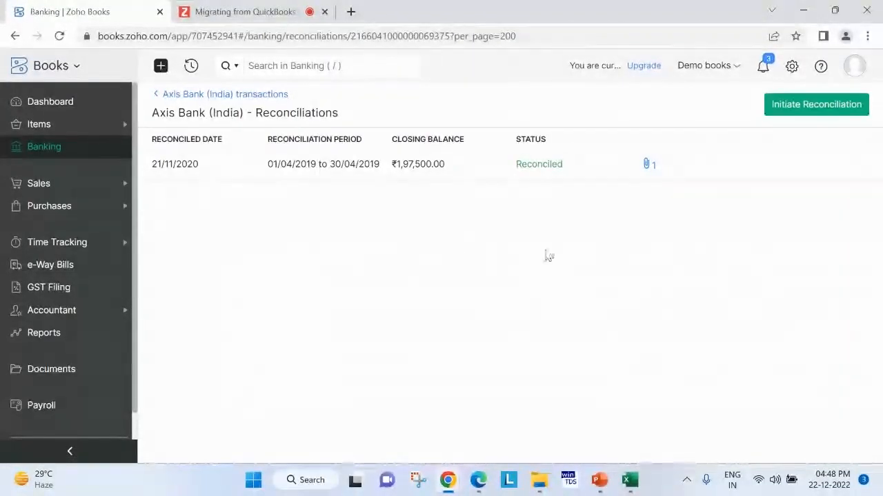
left_click(821, 106)
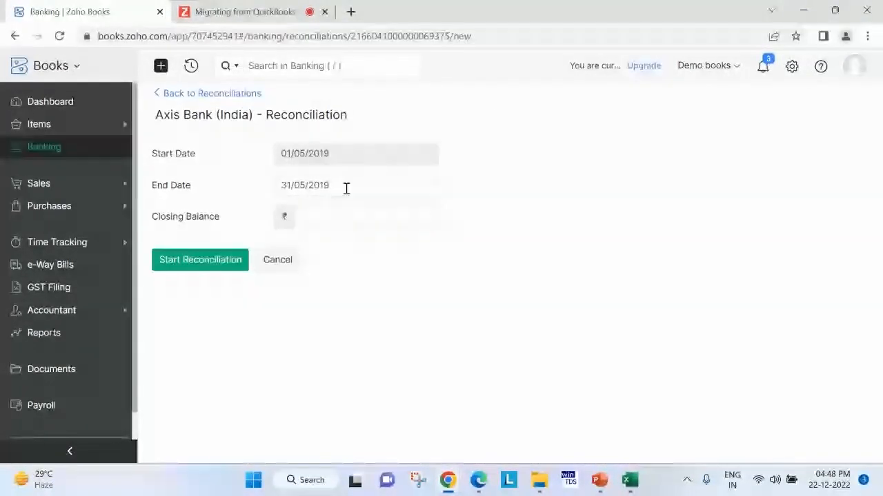
left_click(345, 186)
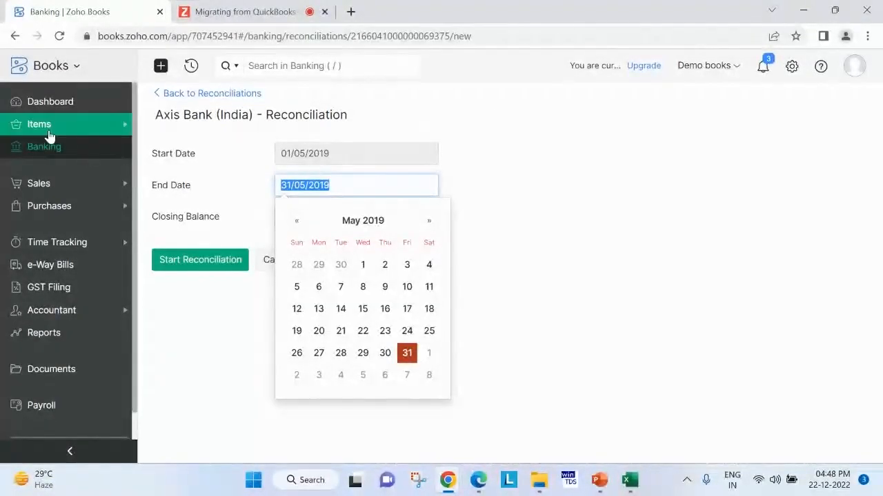
type("31/03/20")
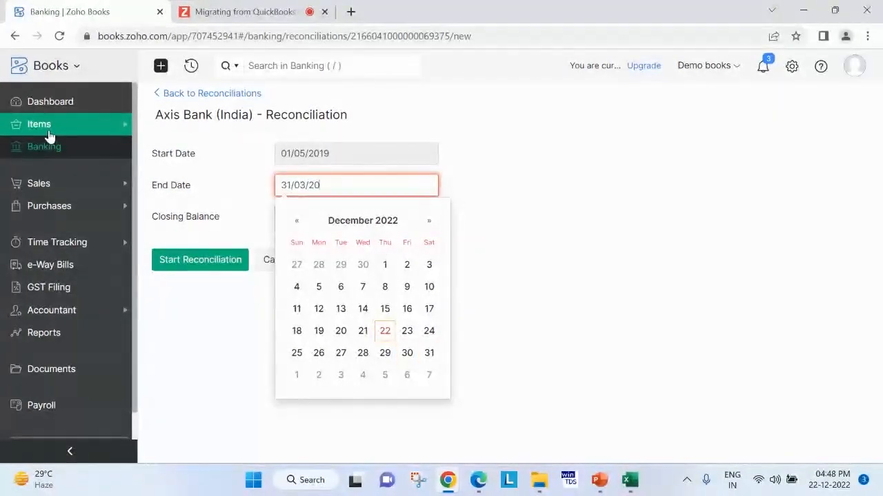
type("20")
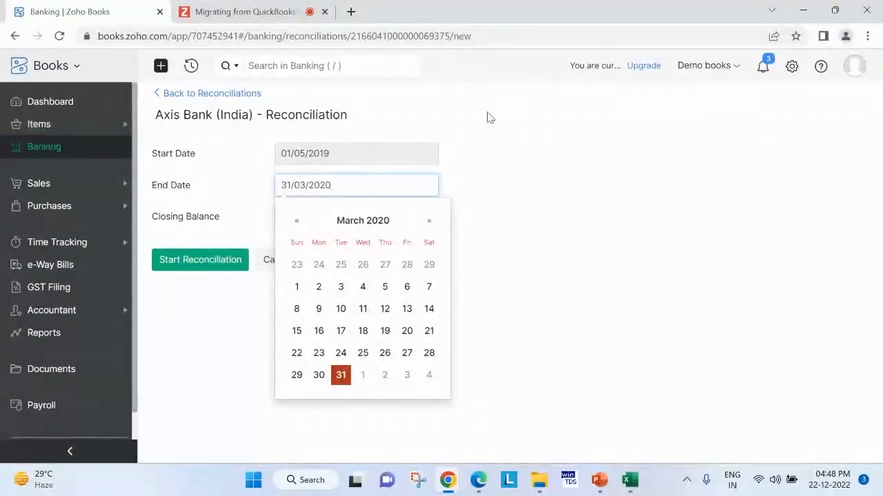
left_click(490, 118)
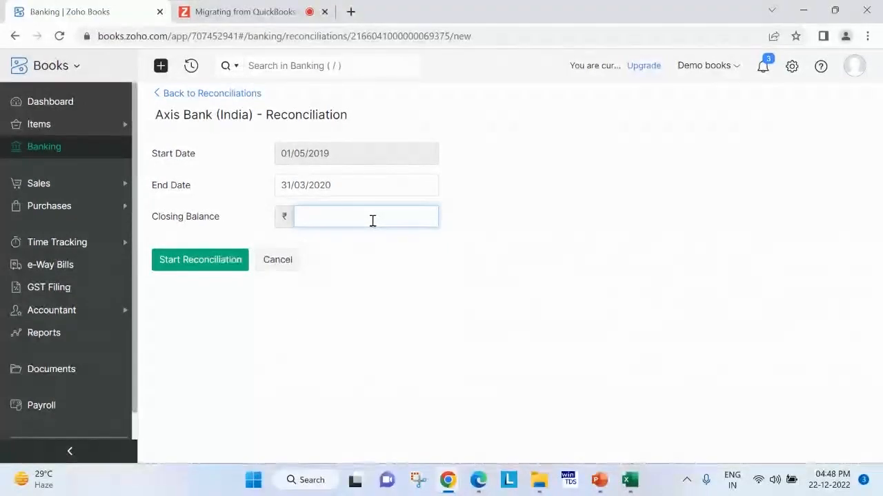
type("20000")
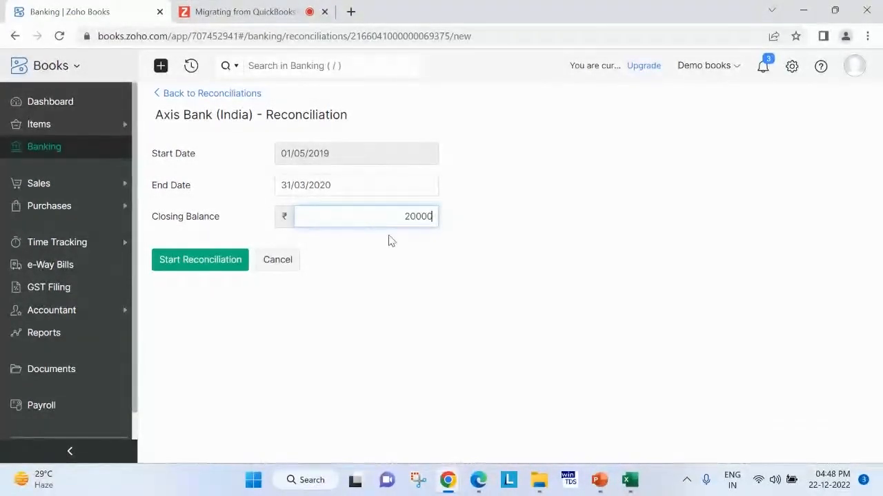
left_click(204, 260)
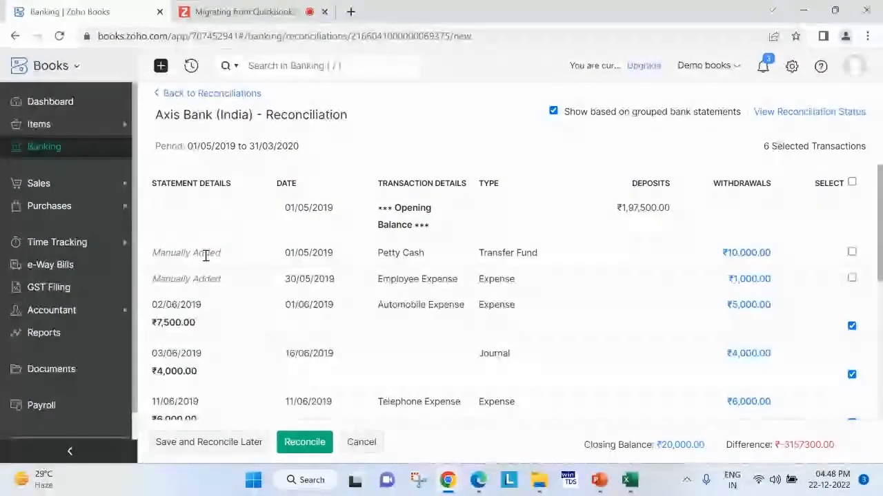
Select all transactions in the Axis Bank (India) reconciliation to check the difference, and cancel back to the reconciliations list.
left_click(852, 182)
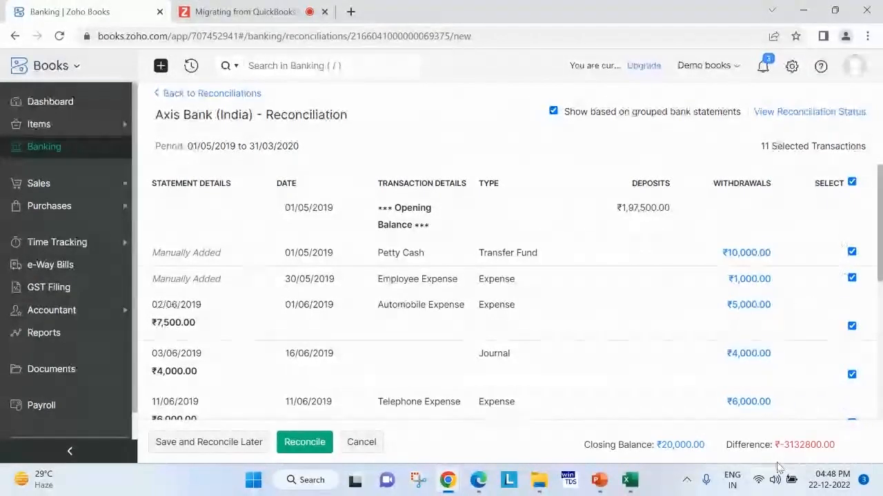
double_click(793, 445)
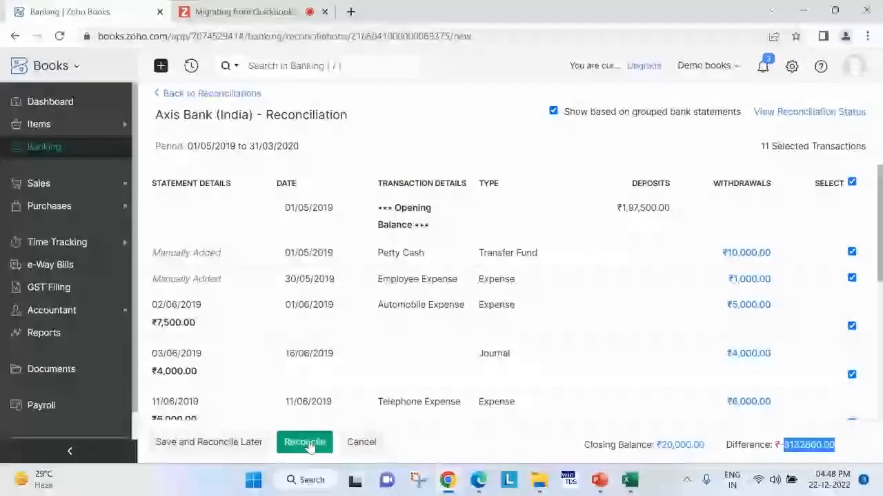
left_click(371, 448)
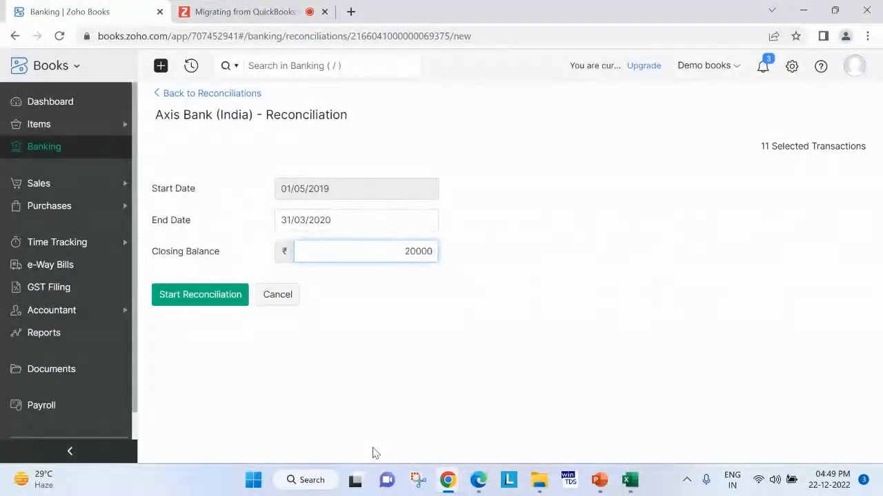
left_click(207, 93)
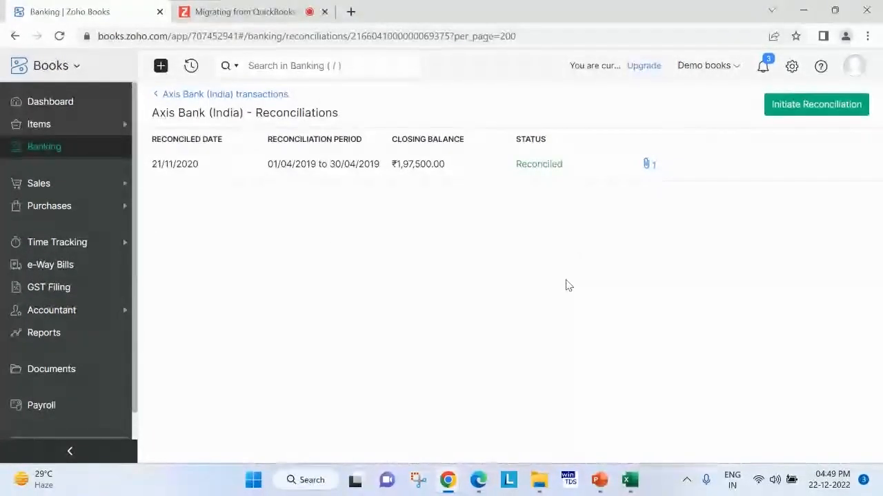
Save the general preferences with sales transaction totals rounded off to the nearest whole number, and return to the reconciliations list.
left_click(791, 67)
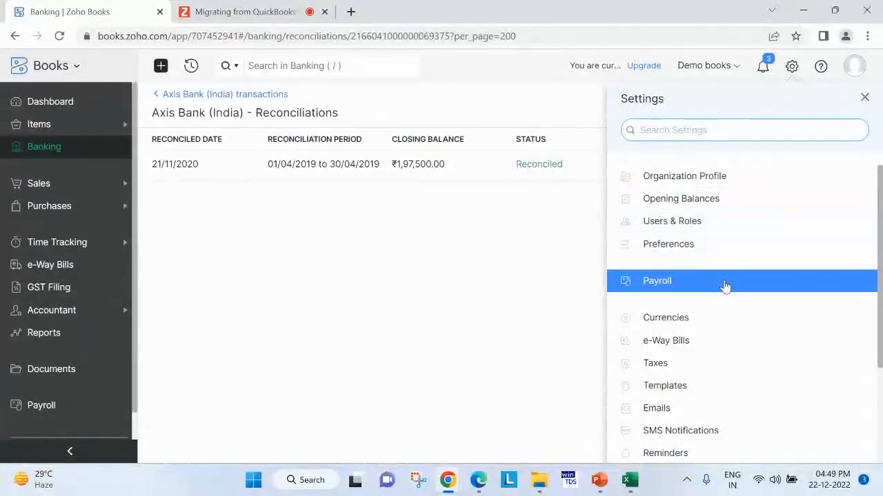
left_click(721, 246)
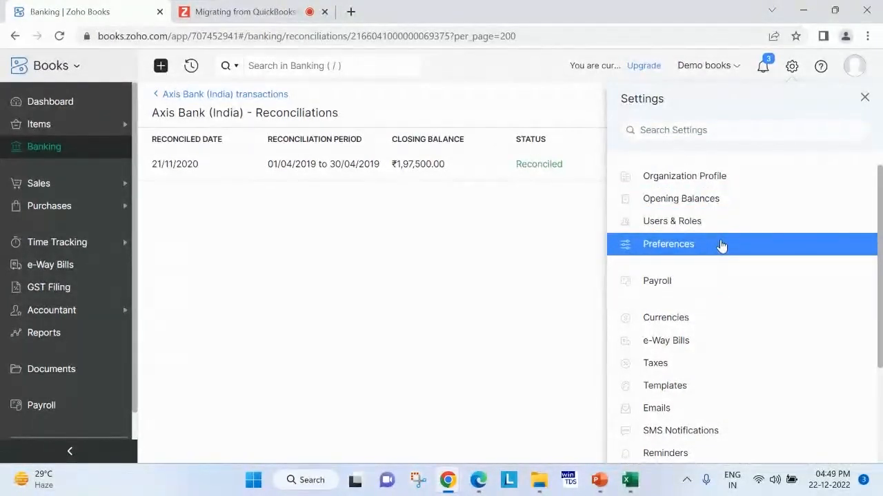
scroll(516, 329, "down", 10)
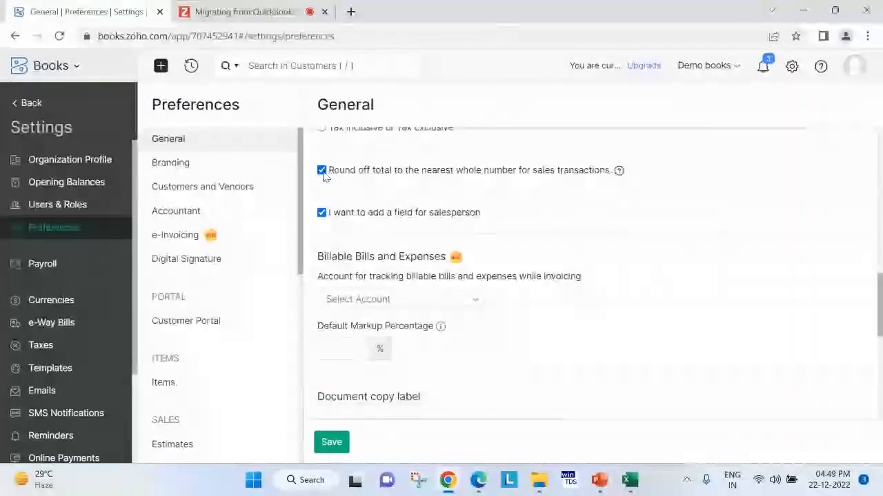
left_click(331, 445)
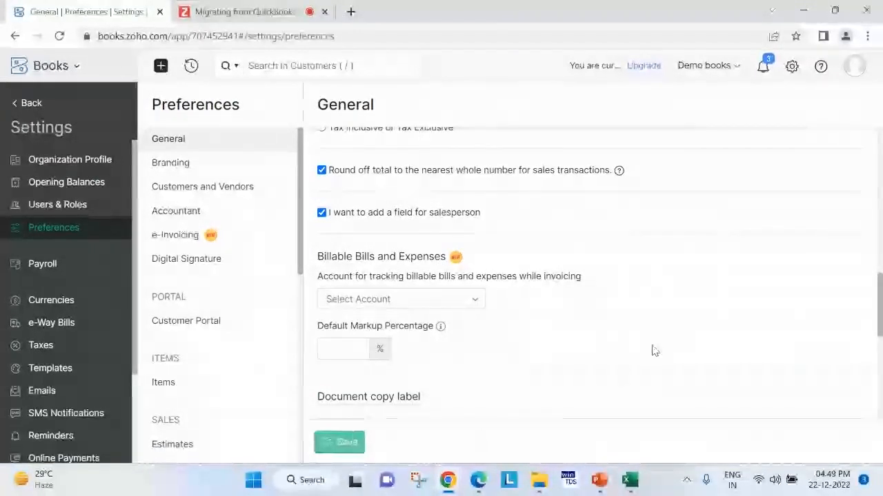
left_click(30, 105)
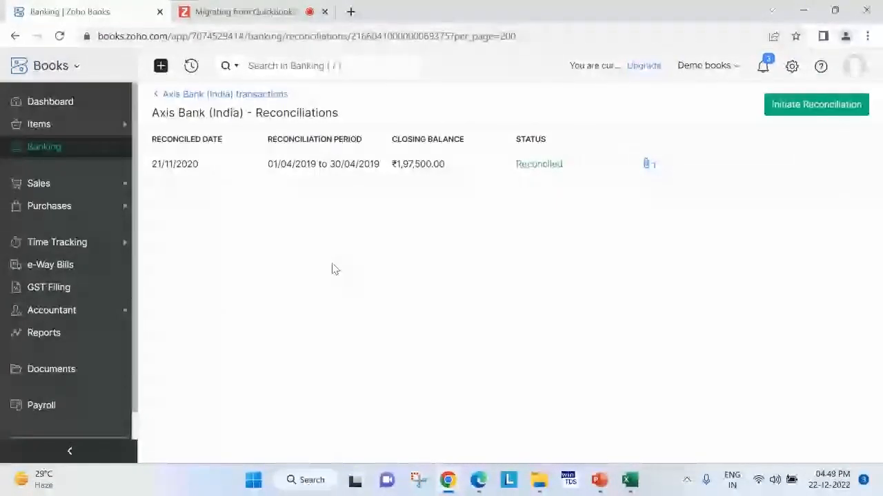